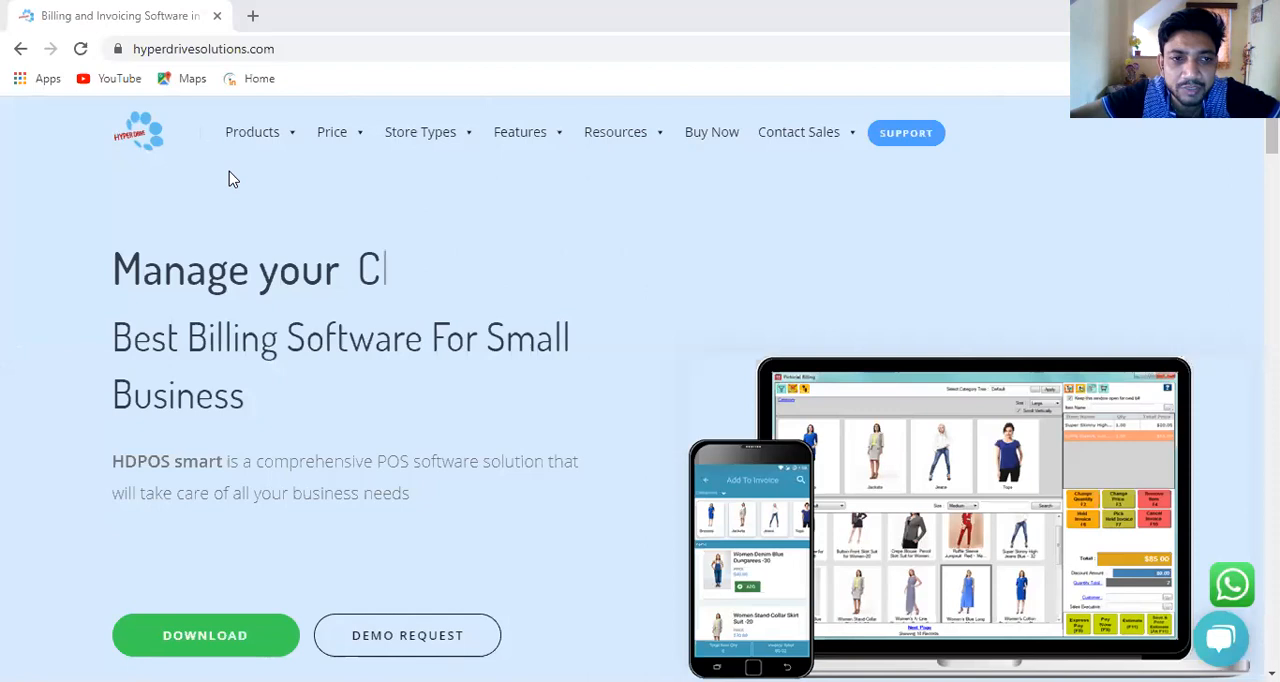
- Open the website's Contact page and look through the head office and Indian office details
mouse_move(295, 139)
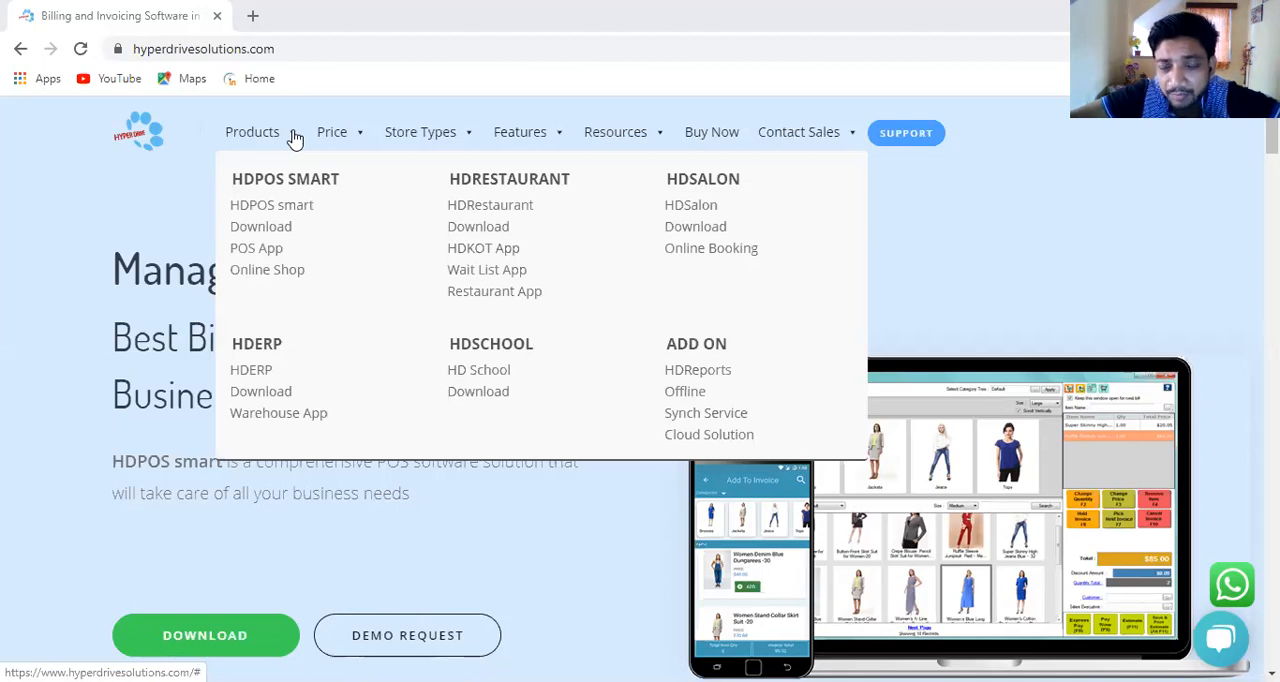
mouse_move(632, 151)
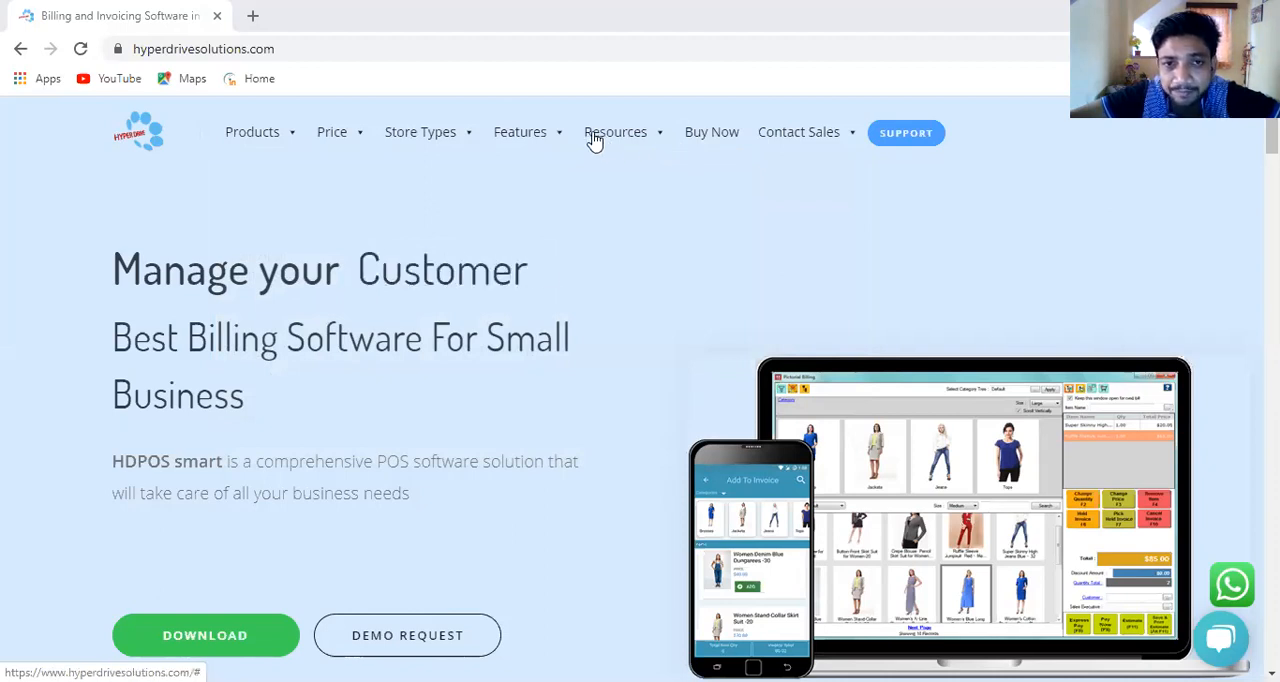
mouse_move(828, 148)
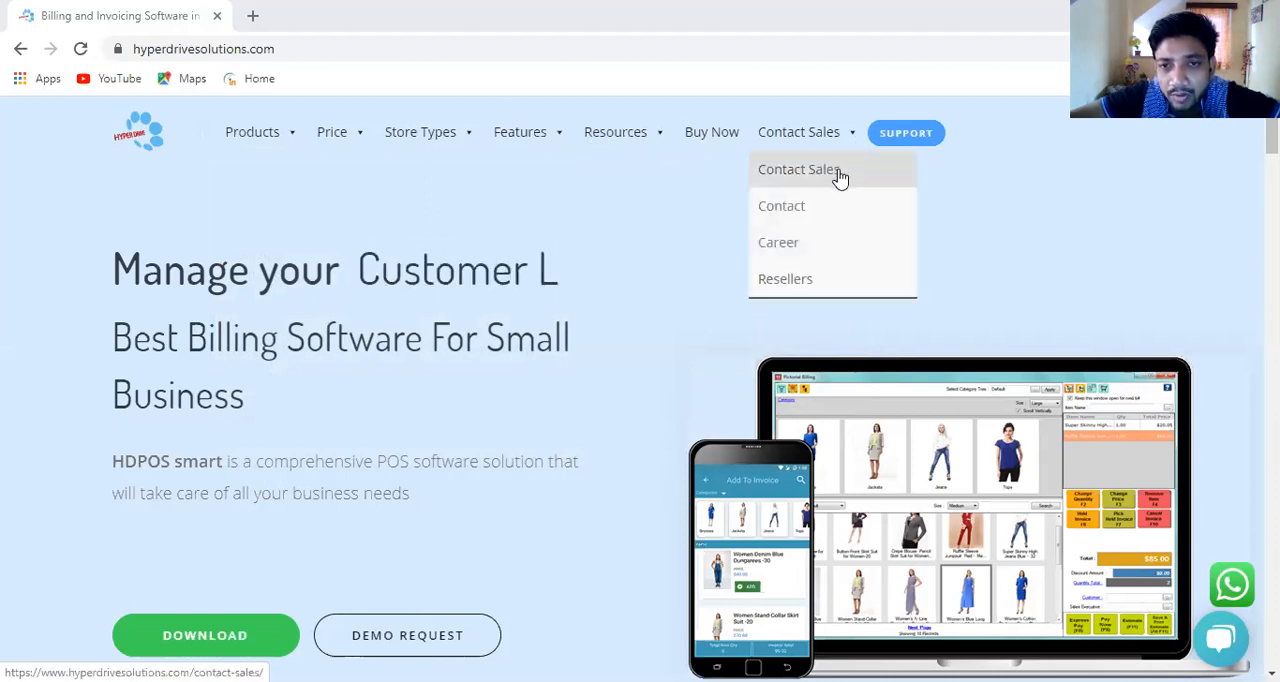
click(829, 215)
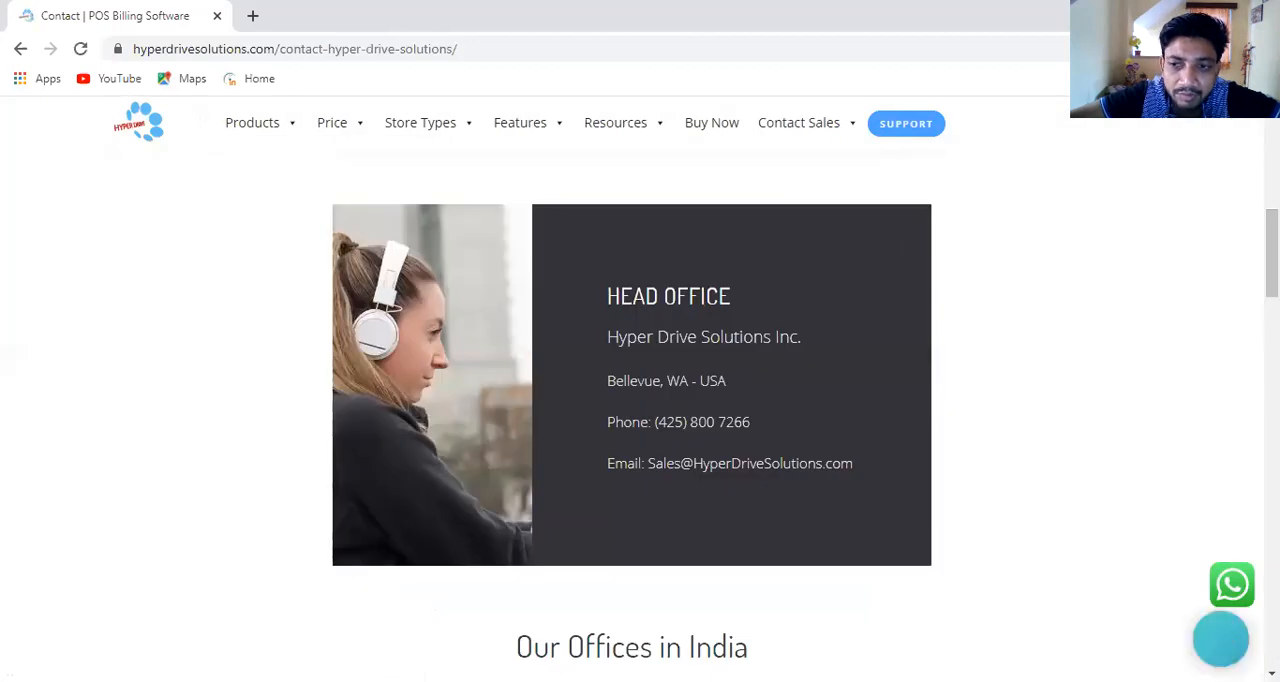
scroll(640, 400, down, 5)
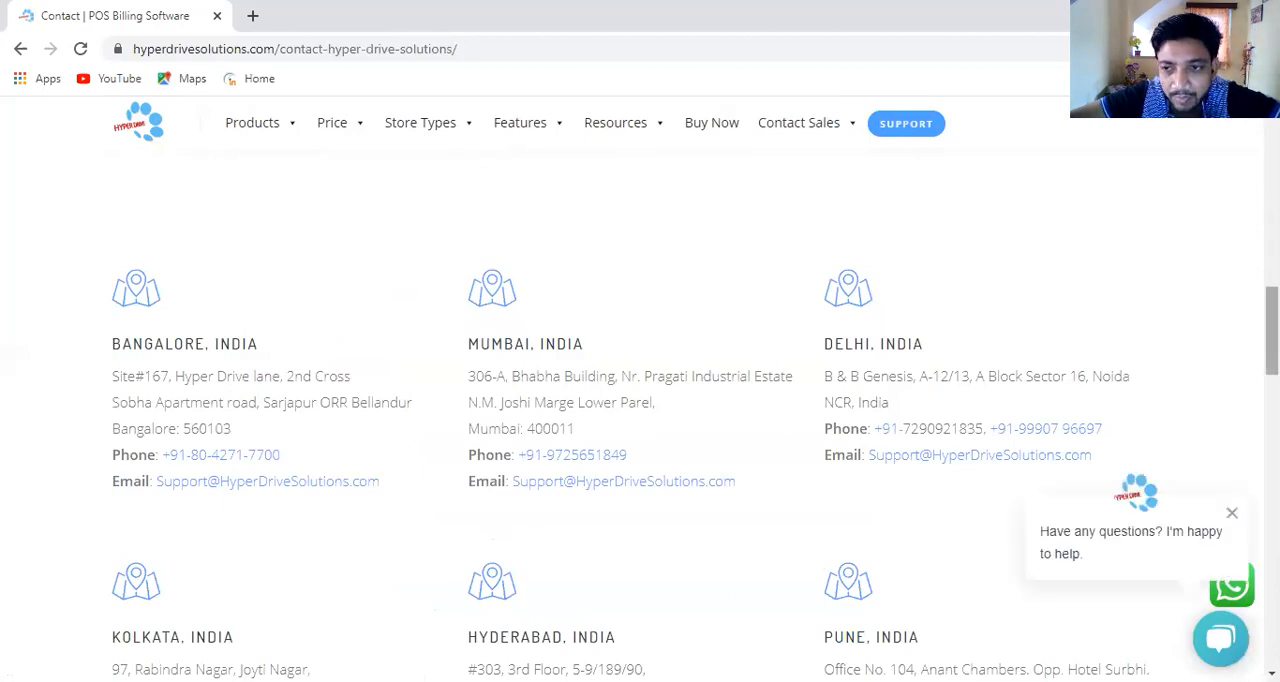
scroll(640, 400, down, 4)
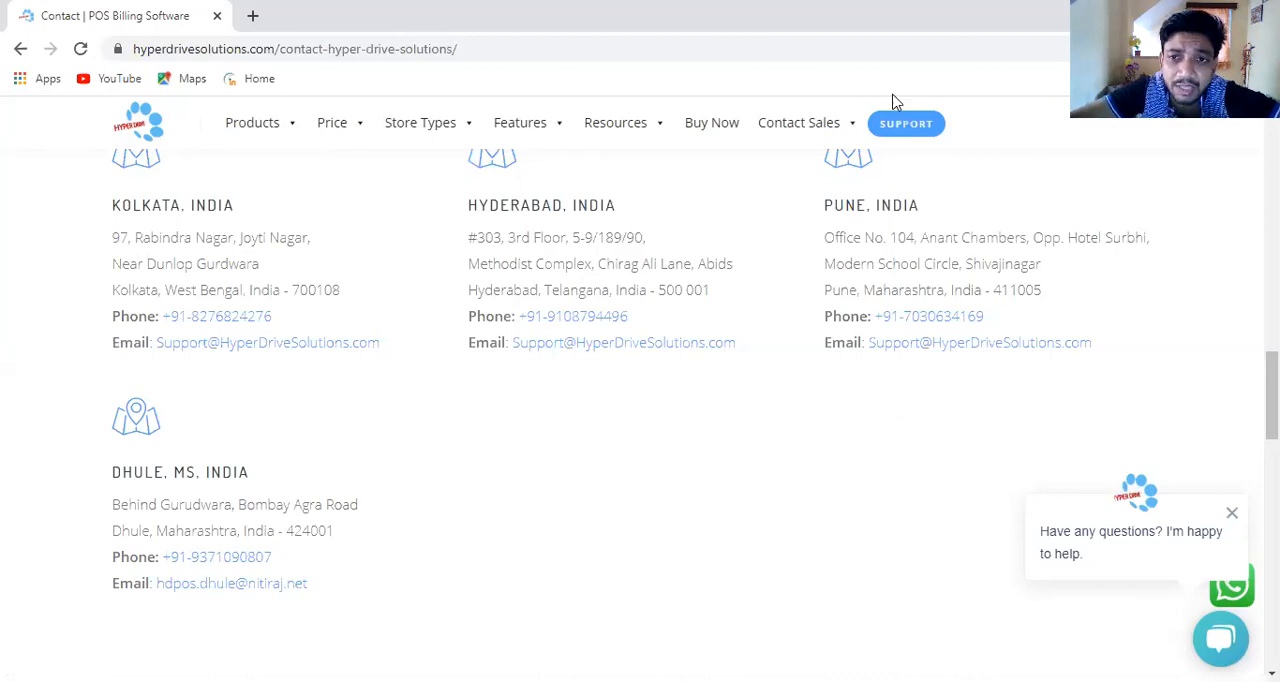
- View the support portal and the WhatsApp contact channel, returning to the Contact page after each
click(911, 128)
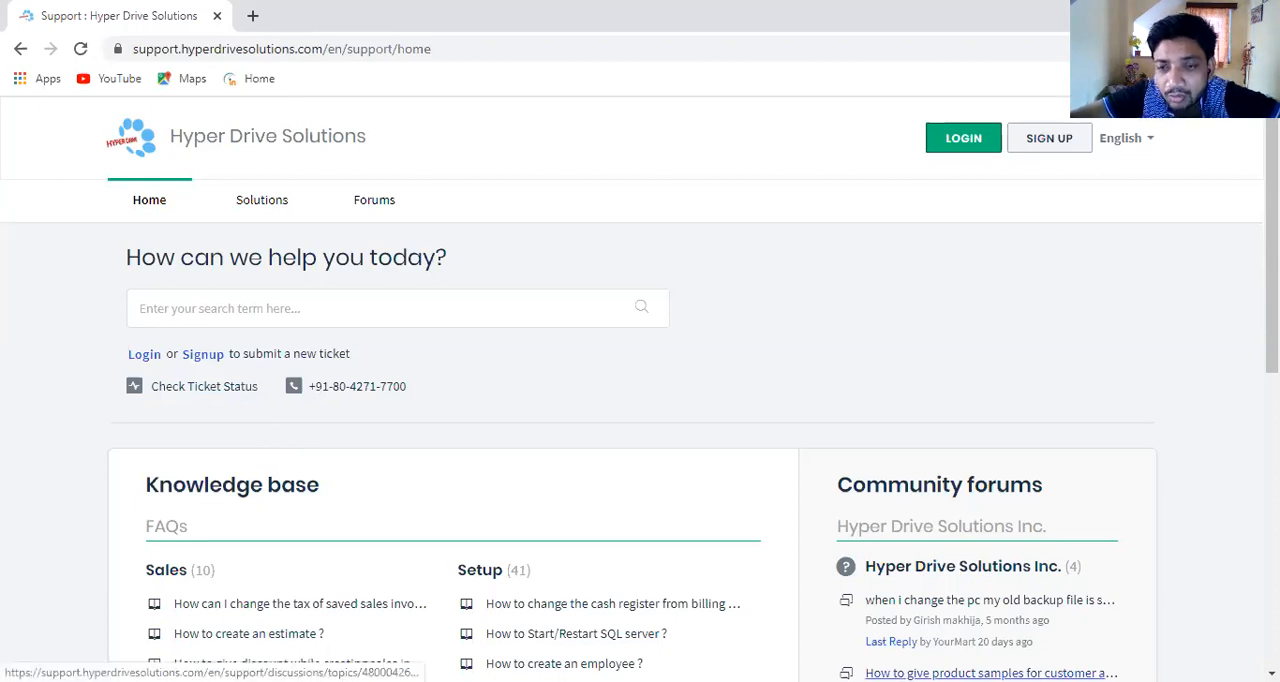
click(20, 50)
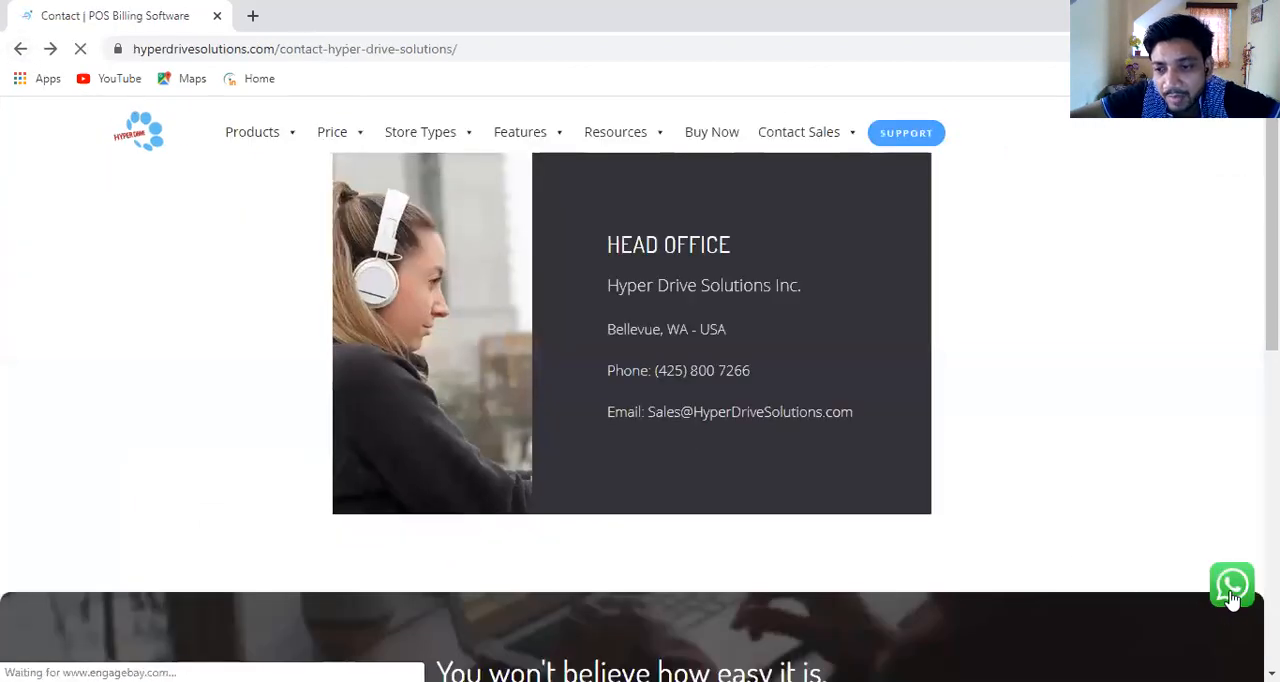
click(1235, 590)
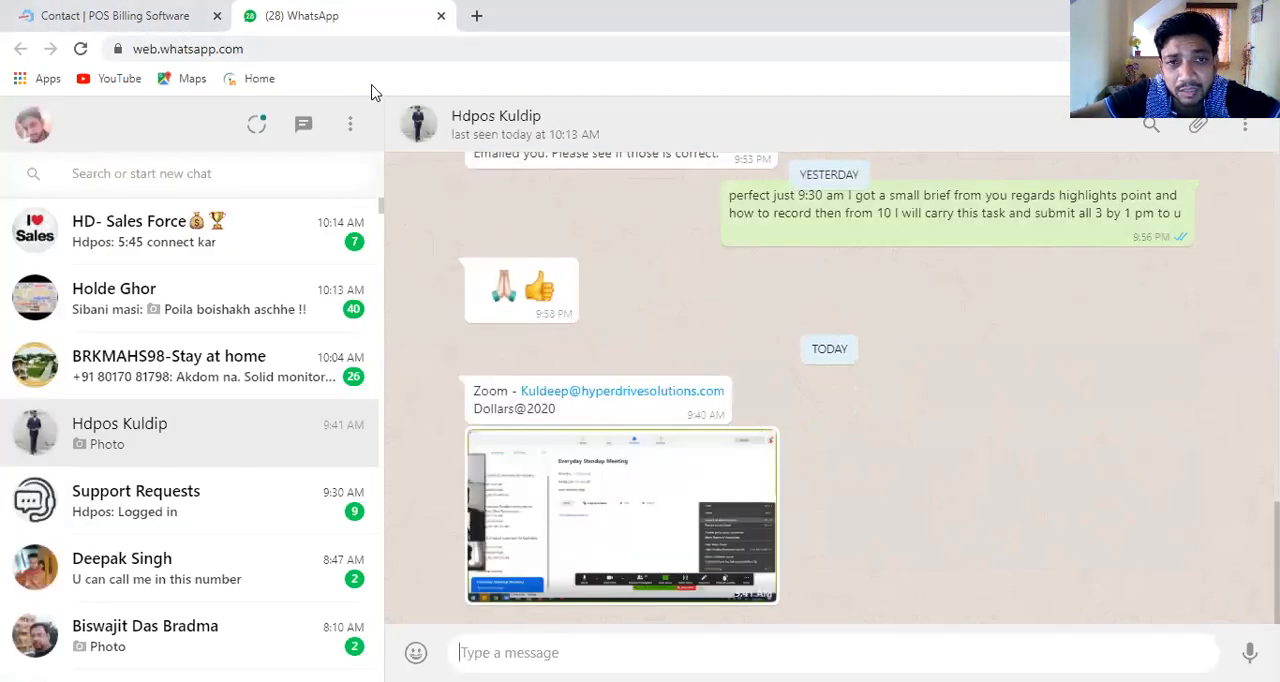
click(127, 18)
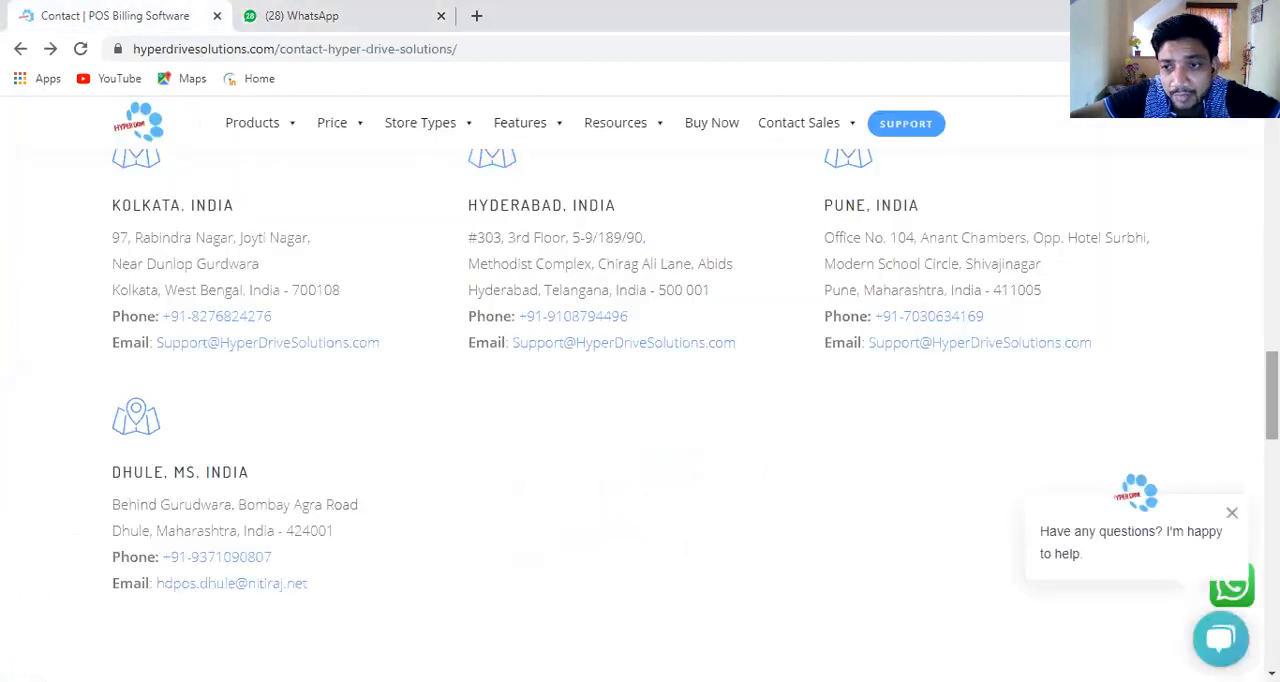
- Return to the start of the Contact page and view the site's Products and Price entries
scroll(717, 454, up, 3)
scroll(640, 400, up, 5)
scroll(640, 400, up, 2)
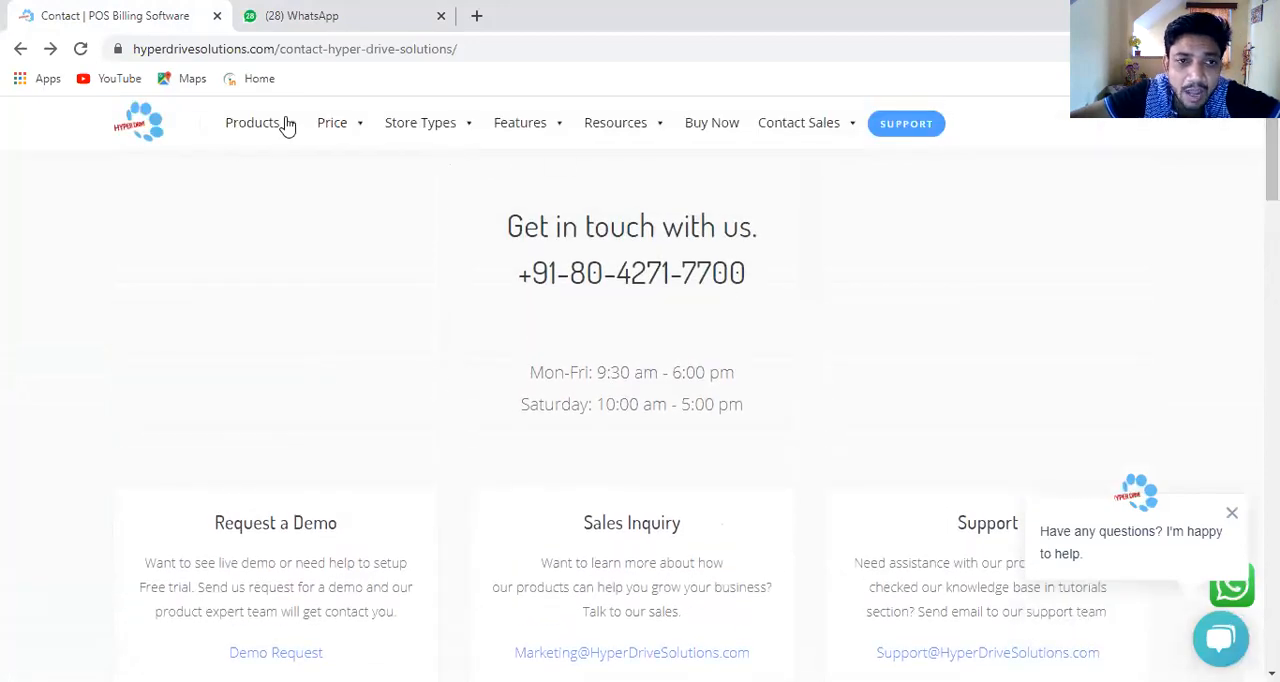
mouse_move(291, 133)
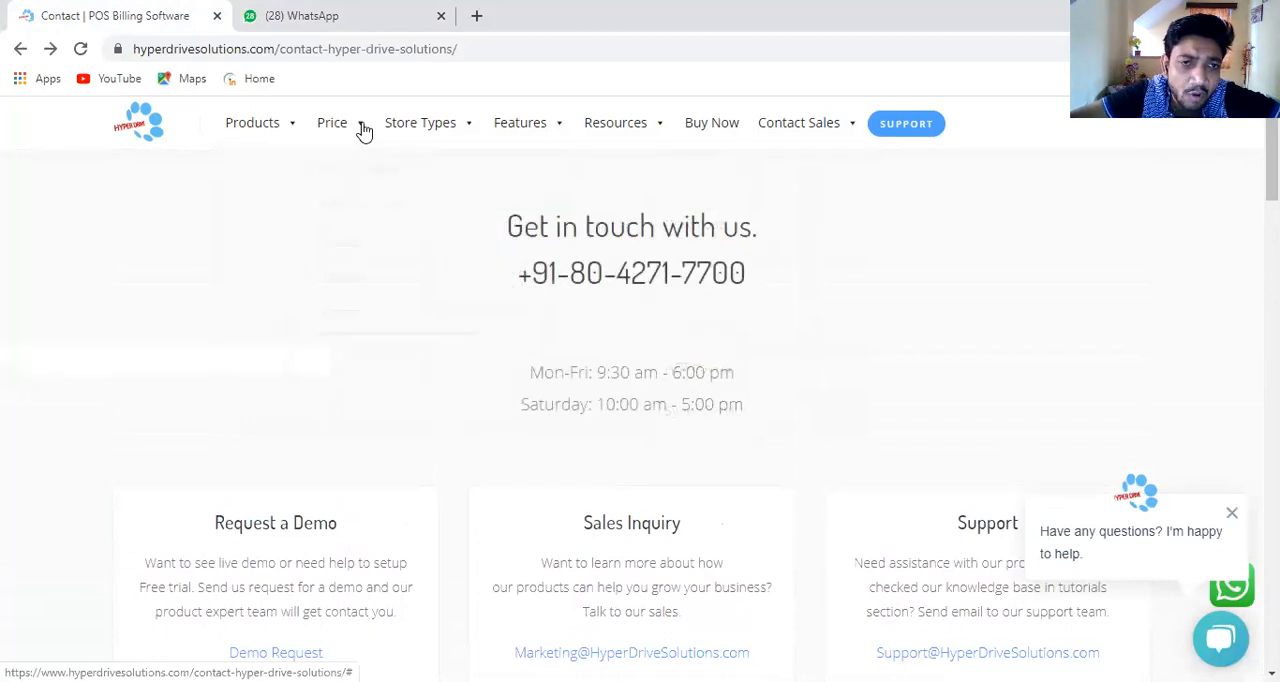
mouse_move(364, 131)
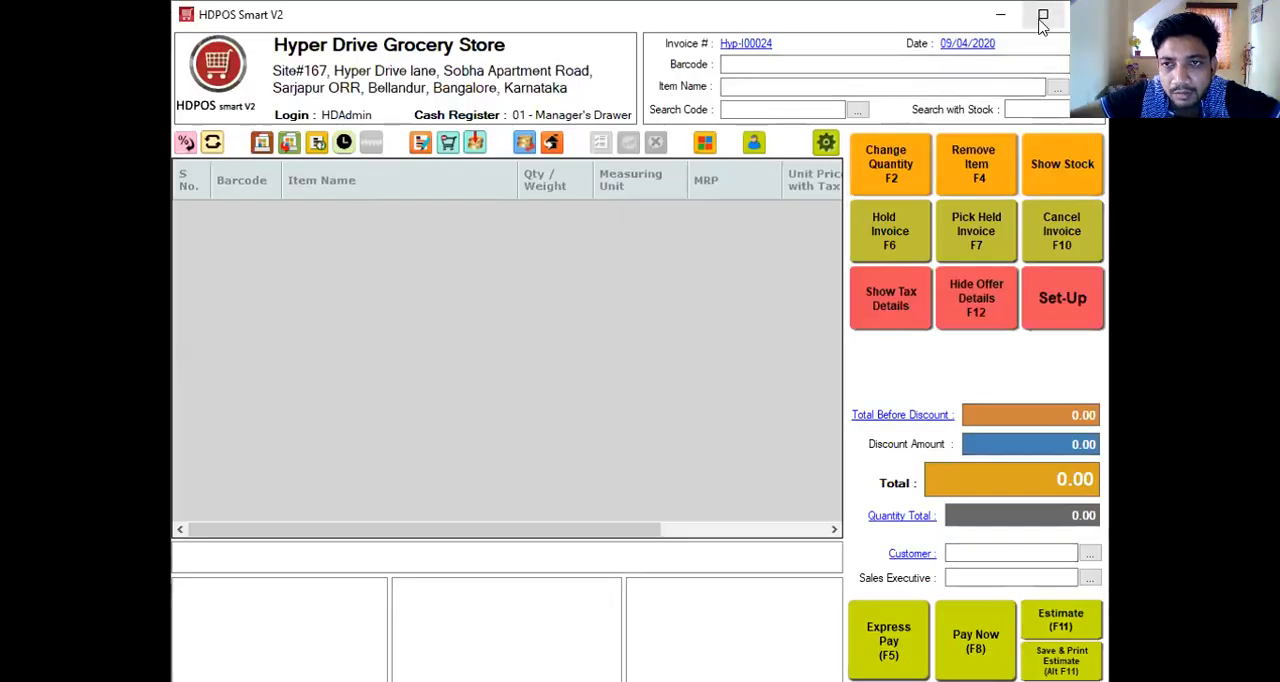
- Maximize the HDPOS Smart V2 billing window and add Britania Merry Gold 100GM to the invoice by item name
click(1043, 15)
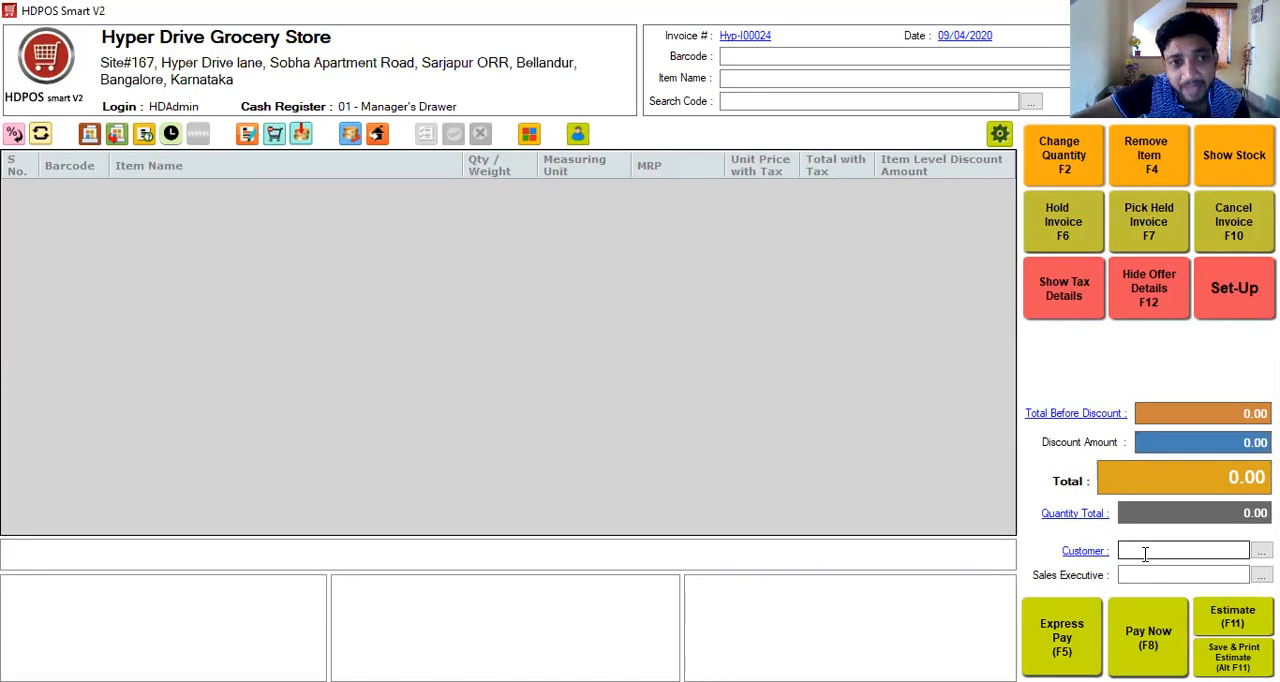
click(736, 82)
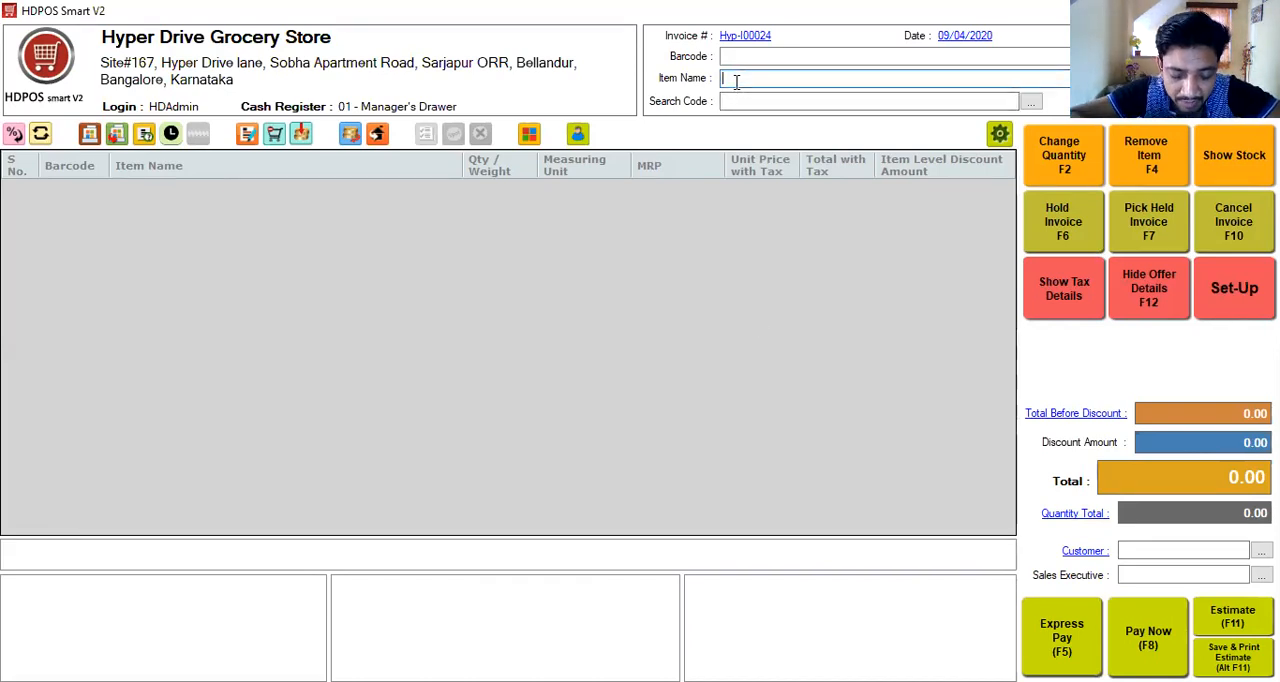
key(Tab)
click(736, 82)
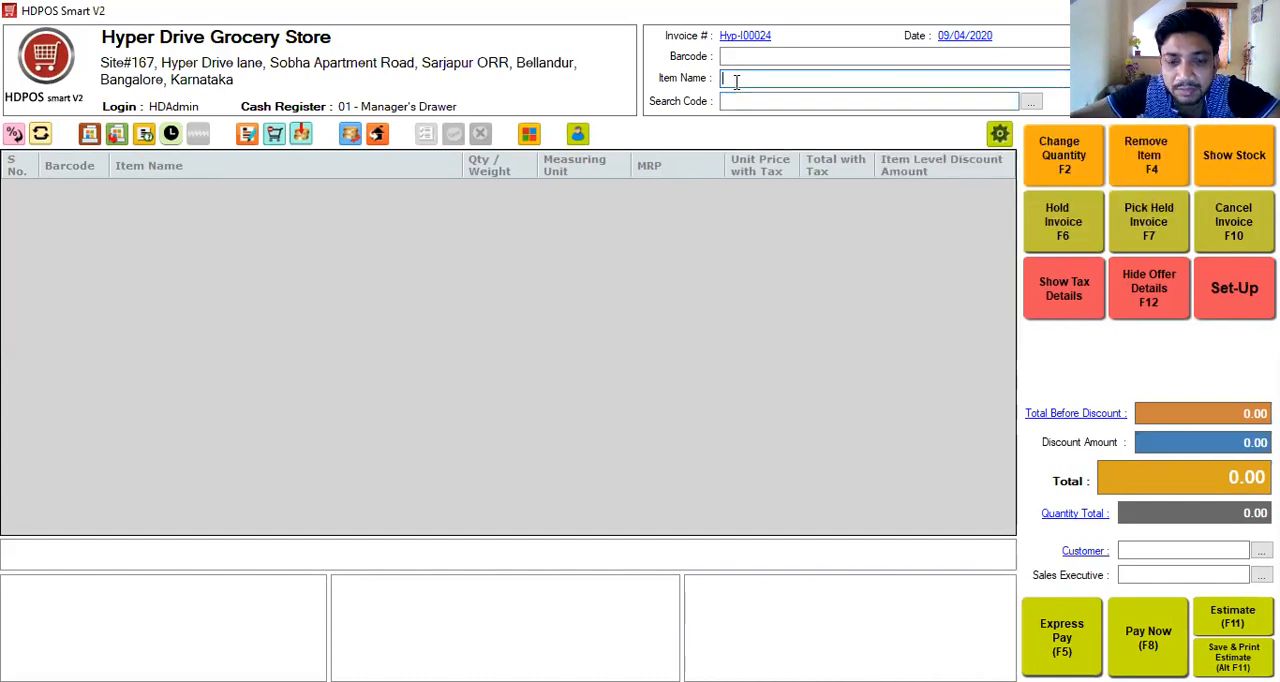
text(Britannia Merry Gold 100GM)
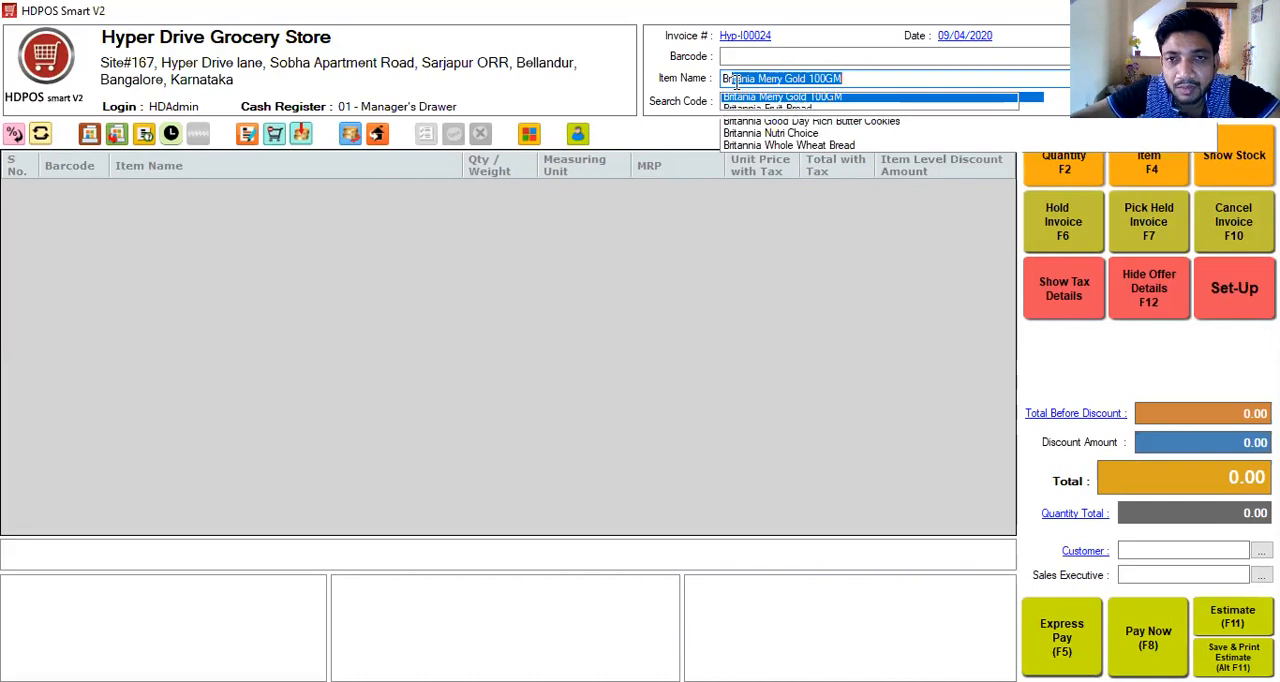
key(Return)
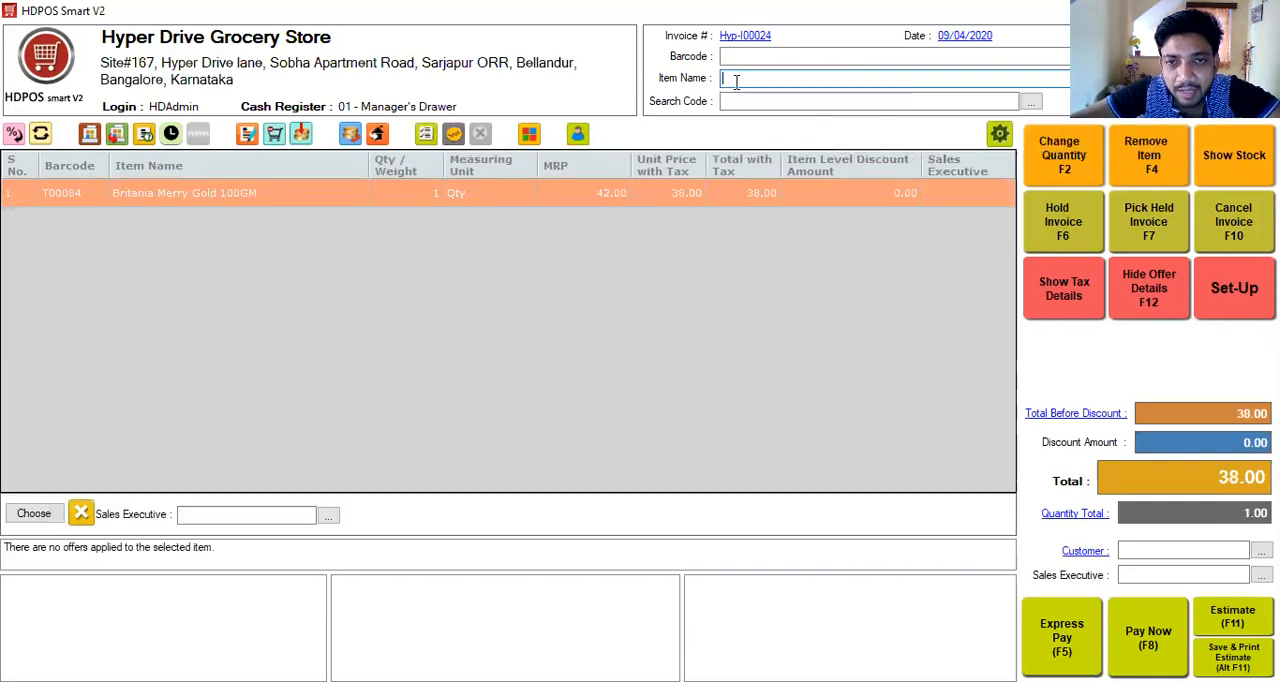
- Try to add Nandini Good Life Cow Milk 500ml to the invoice without choosing a batch
text(N)
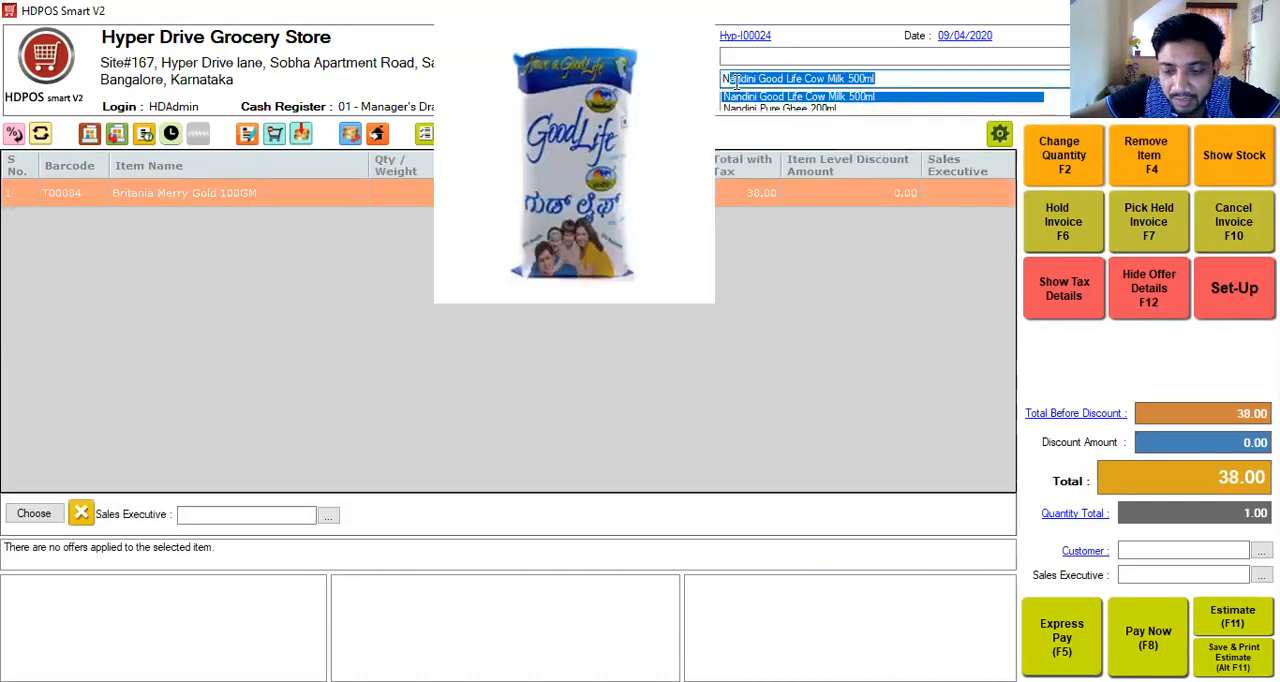
key(Return)
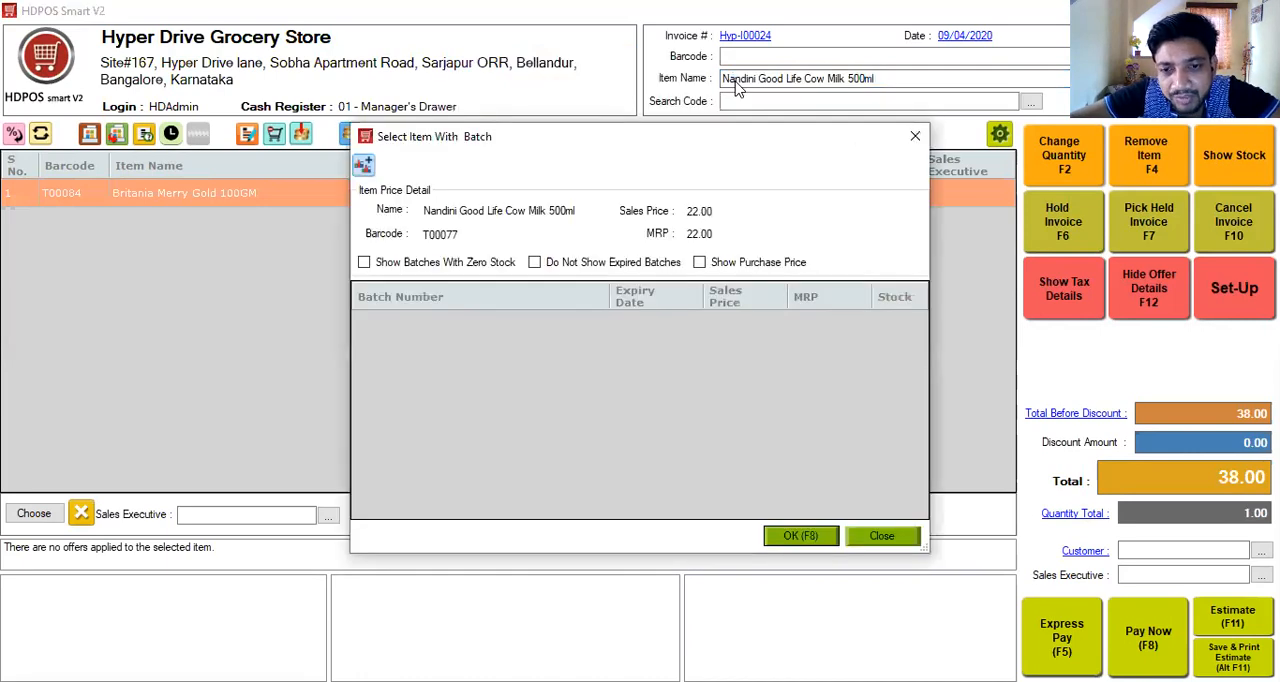
click(791, 538)
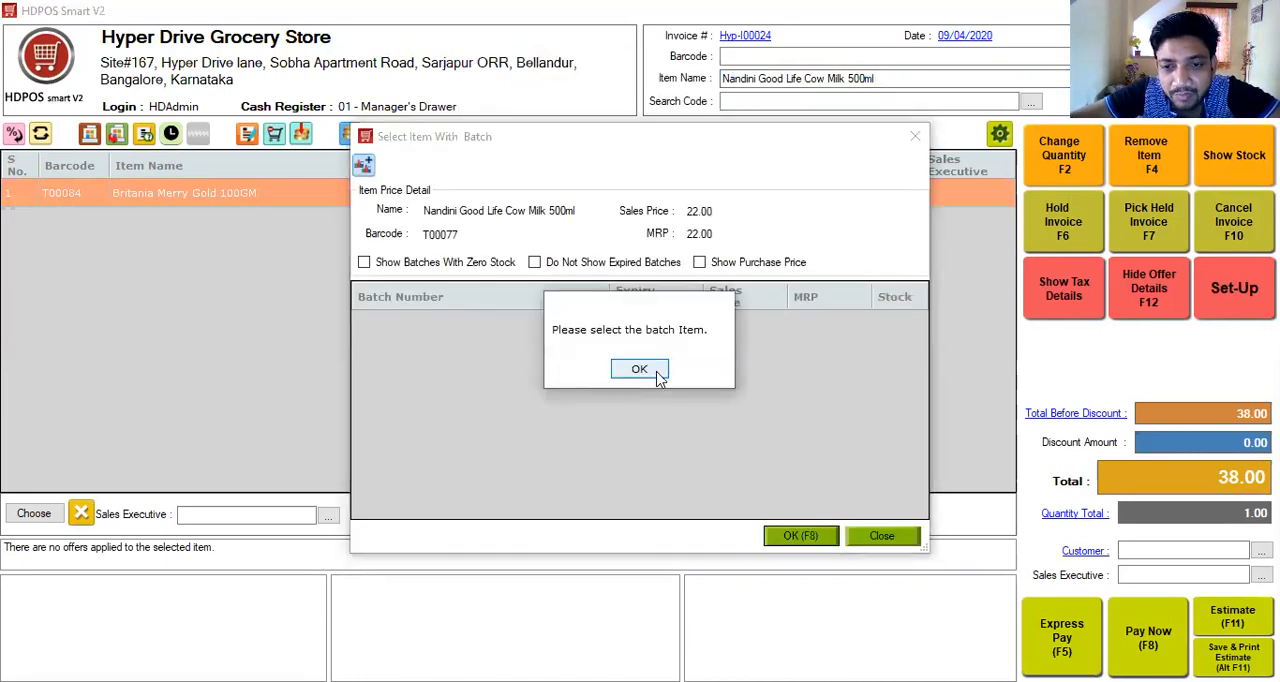
click(639, 369)
click(877, 545)
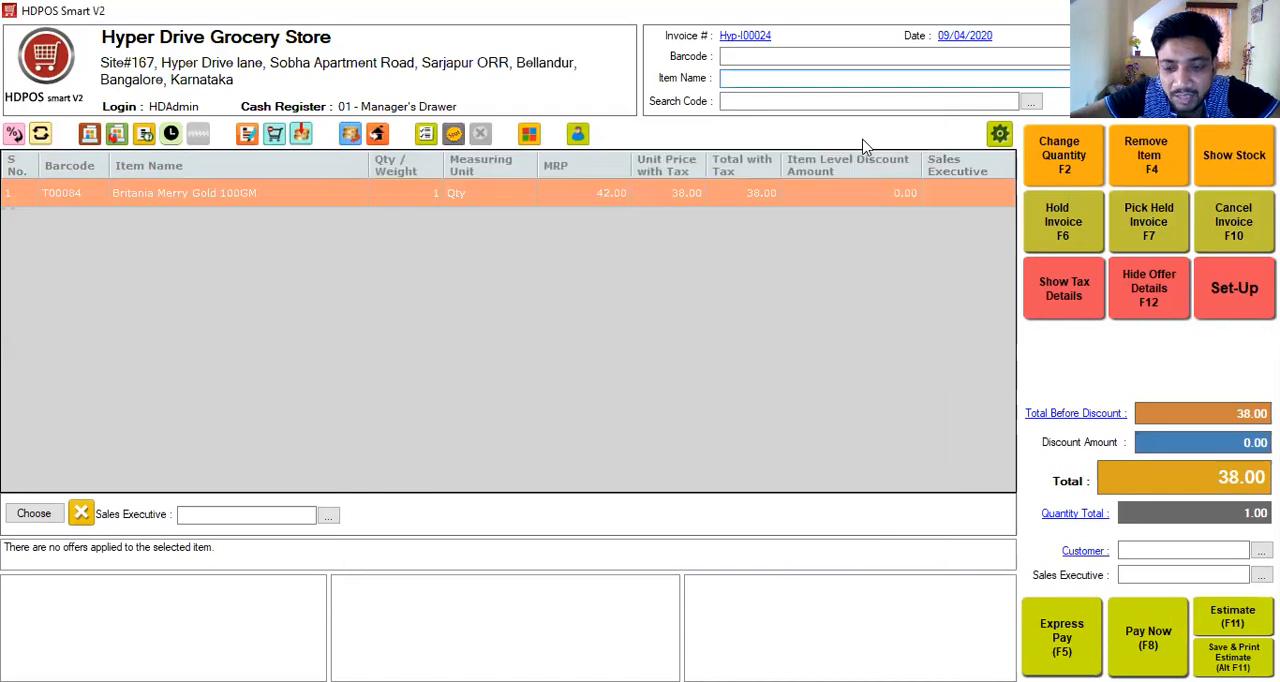
- Add Moong Dal 1Kg to the invoice by item name
text(mo)
key(Return)
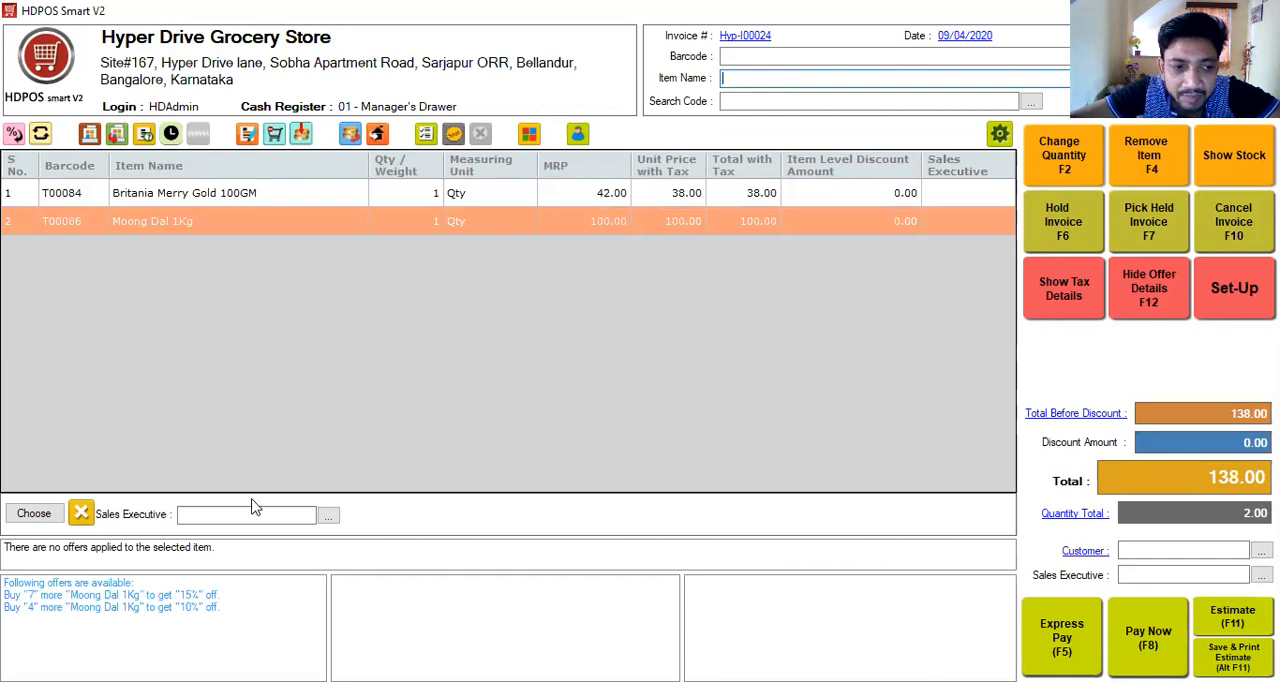
- Assign the customer to the invoice by mobile number and review that customer's details and loyalty information
click(1155, 545)
text(1212121)
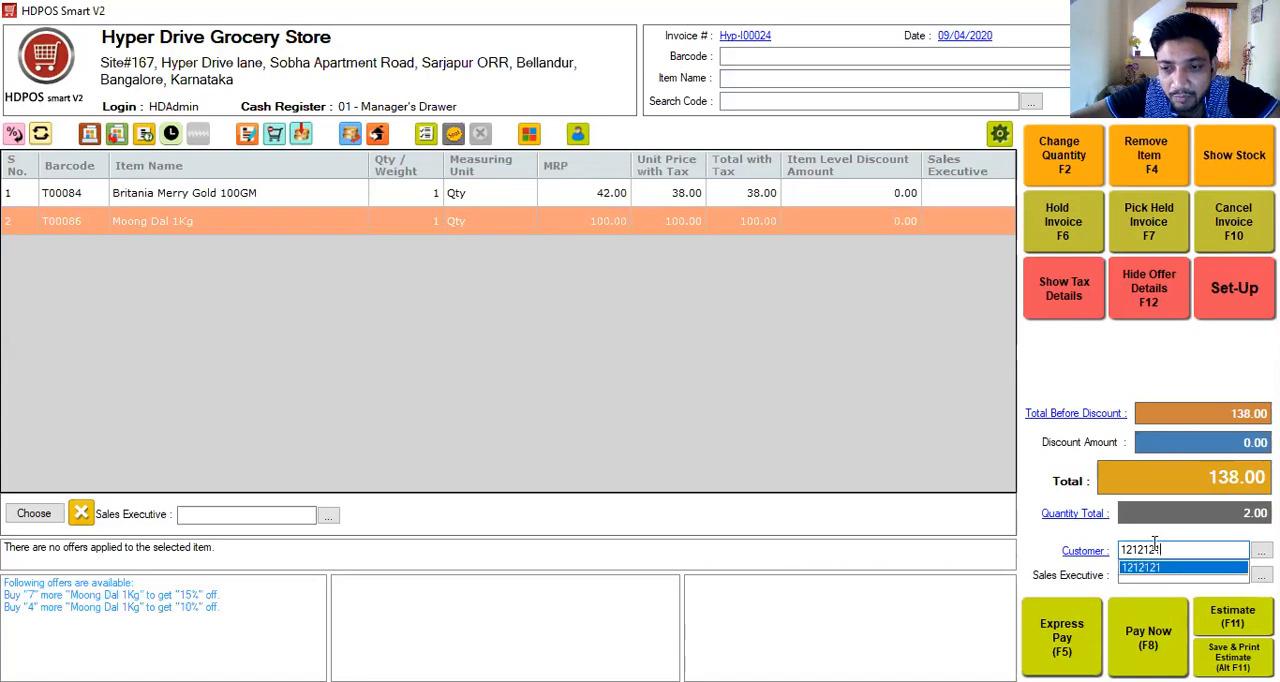
key(Tab)
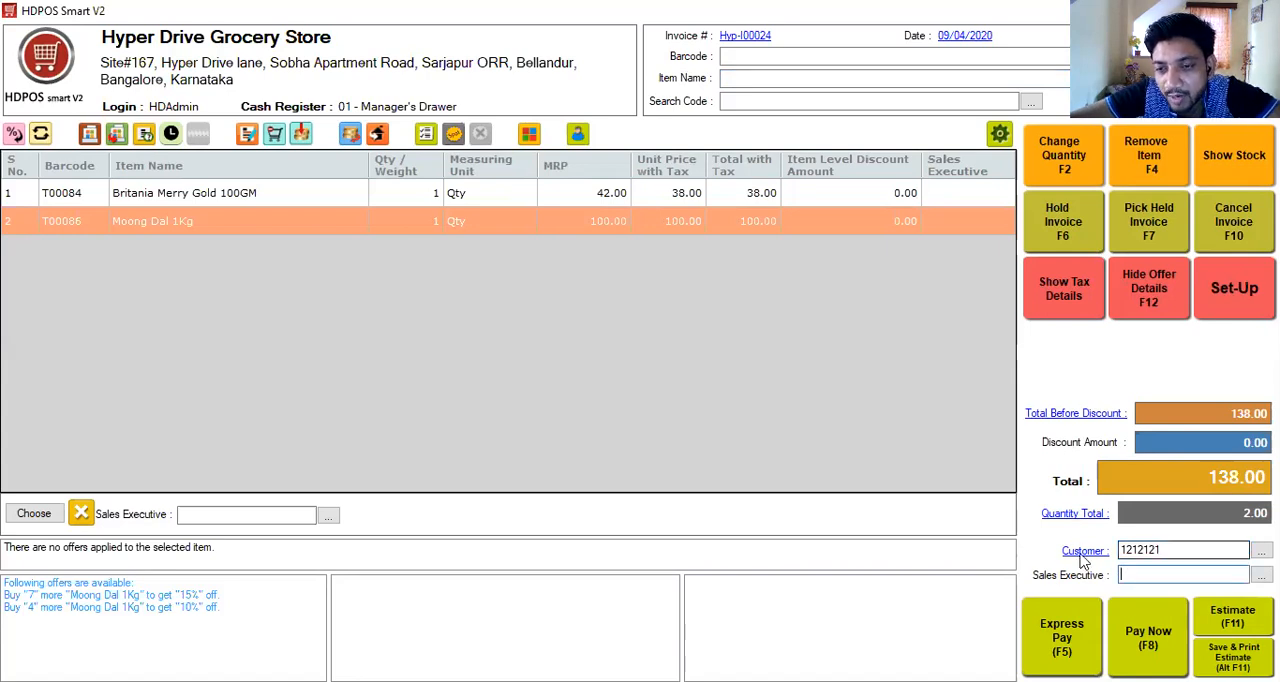
click(1084, 556)
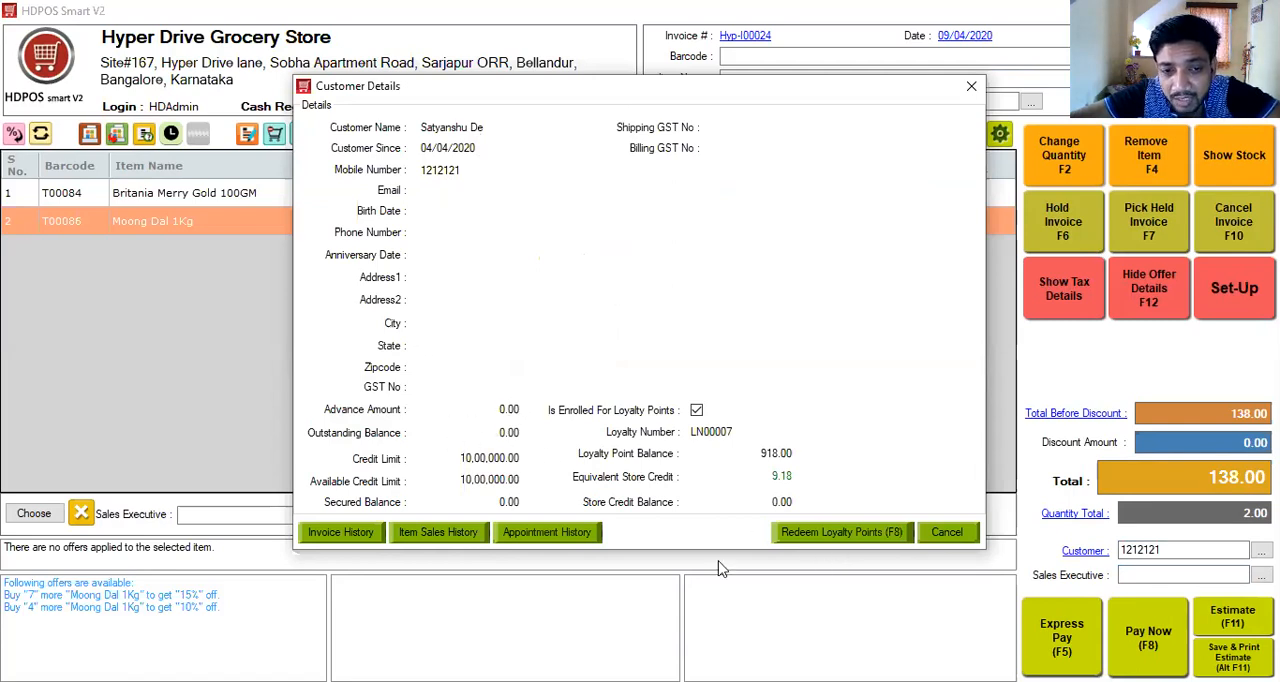
click(948, 532)
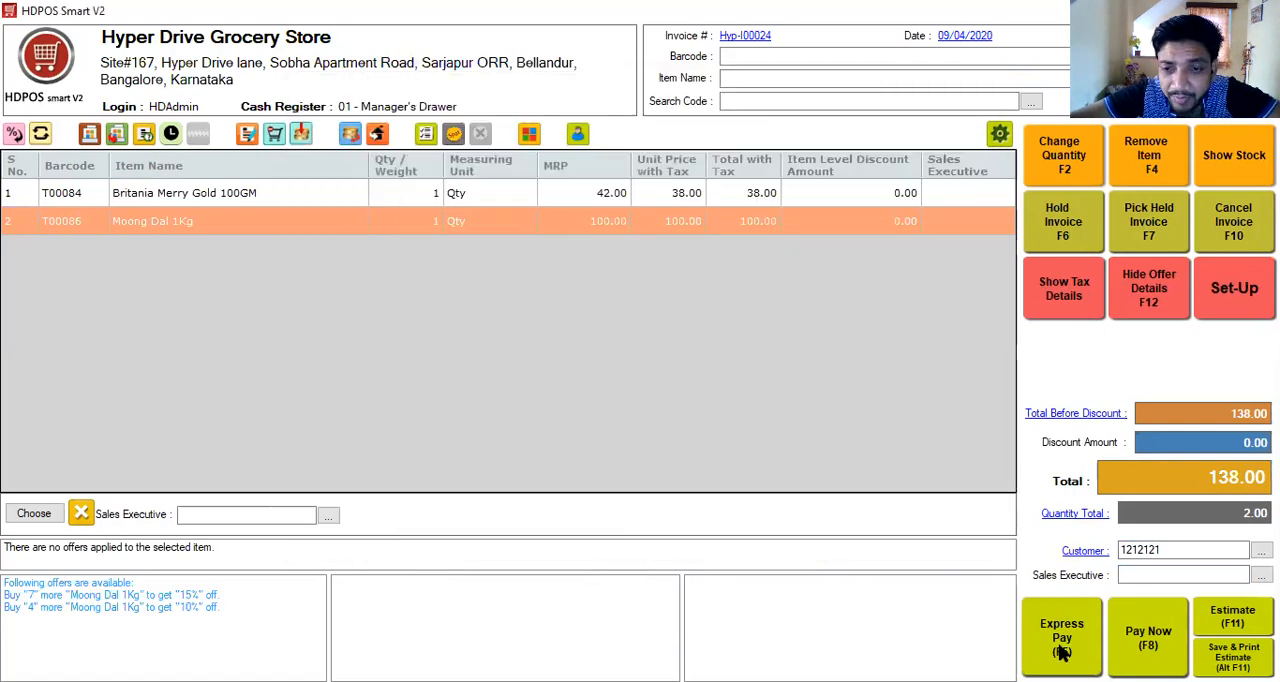
- Settle the invoice with Express Pay, entering a received amount of 500
click(1062, 650)
text(500)
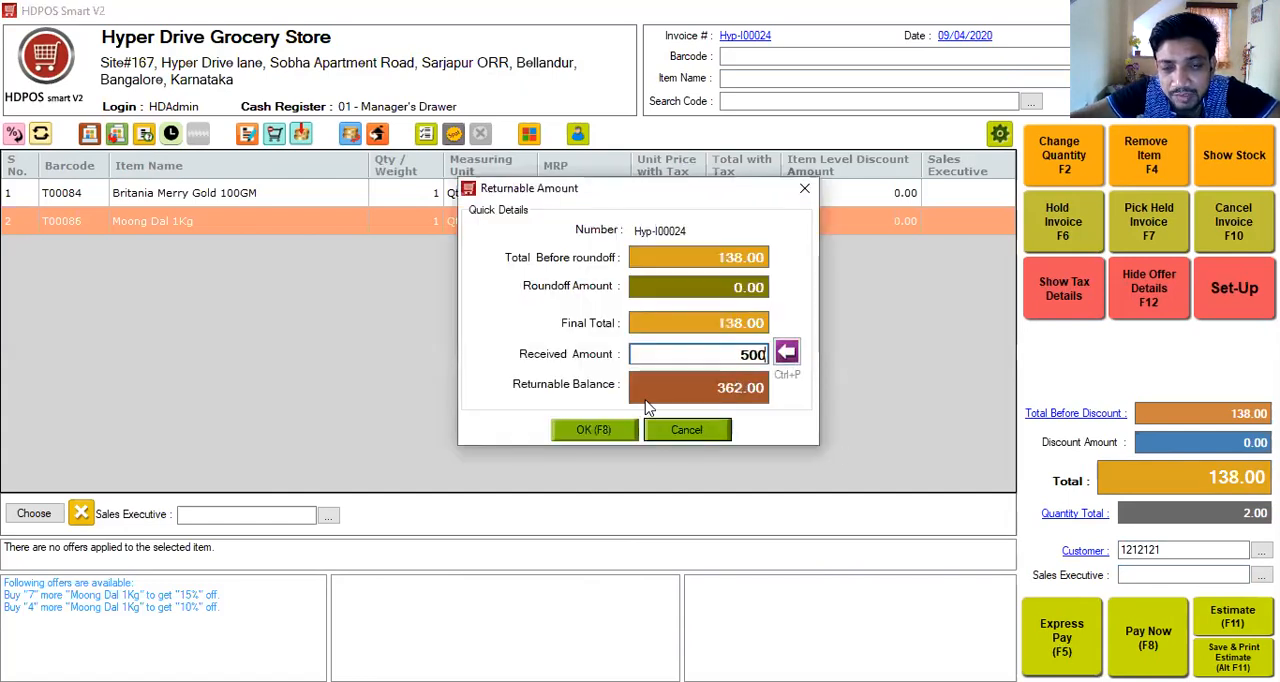
click(581, 433)
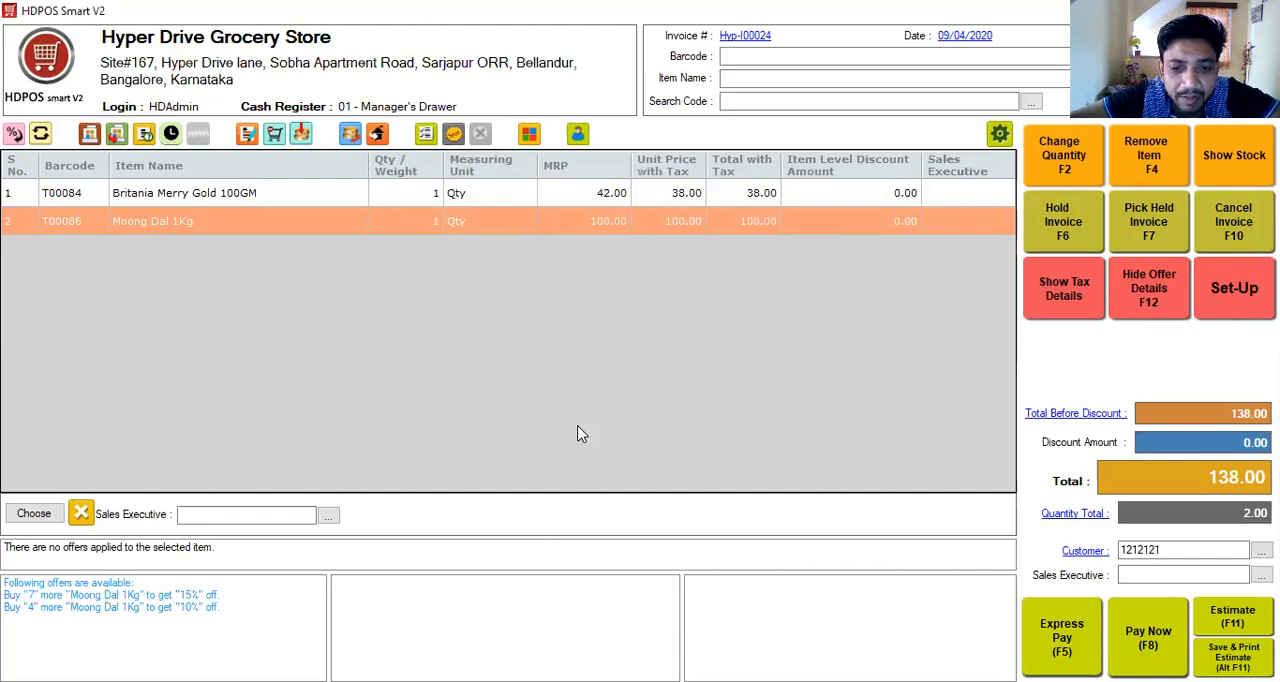
- Save the invoice printout to the Desktop as a PDF named bill
key(super+d)
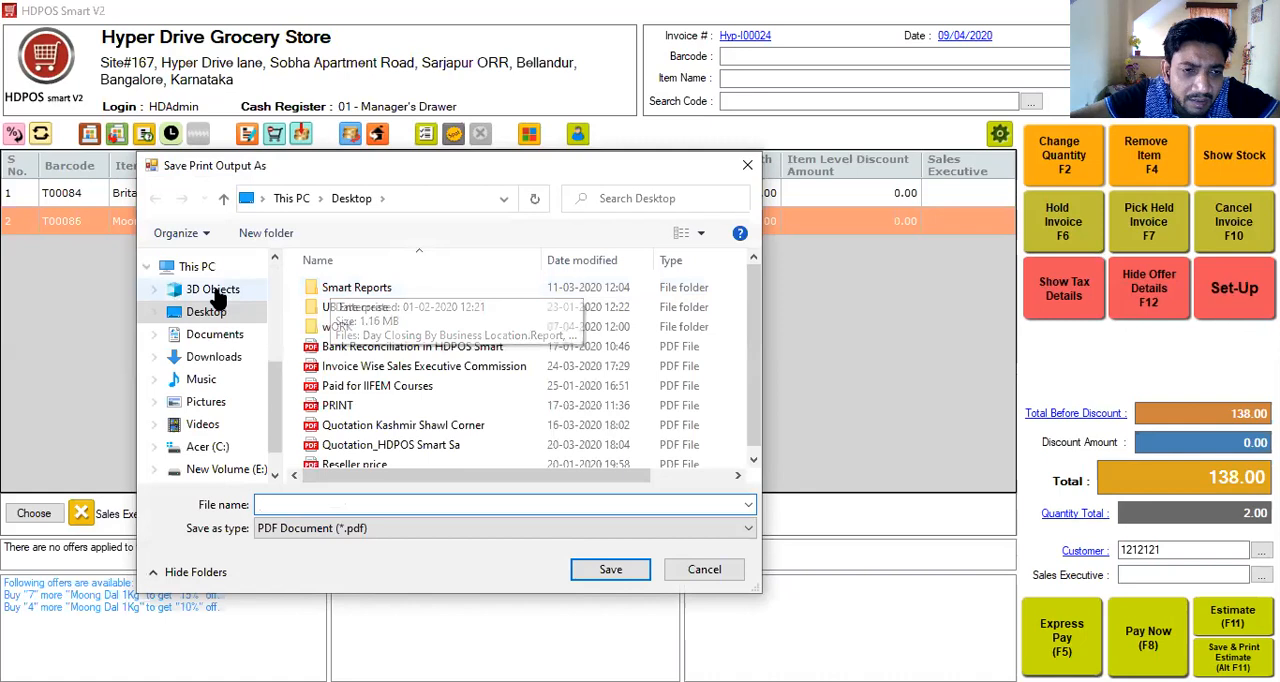
text(bill)
click(606, 576)
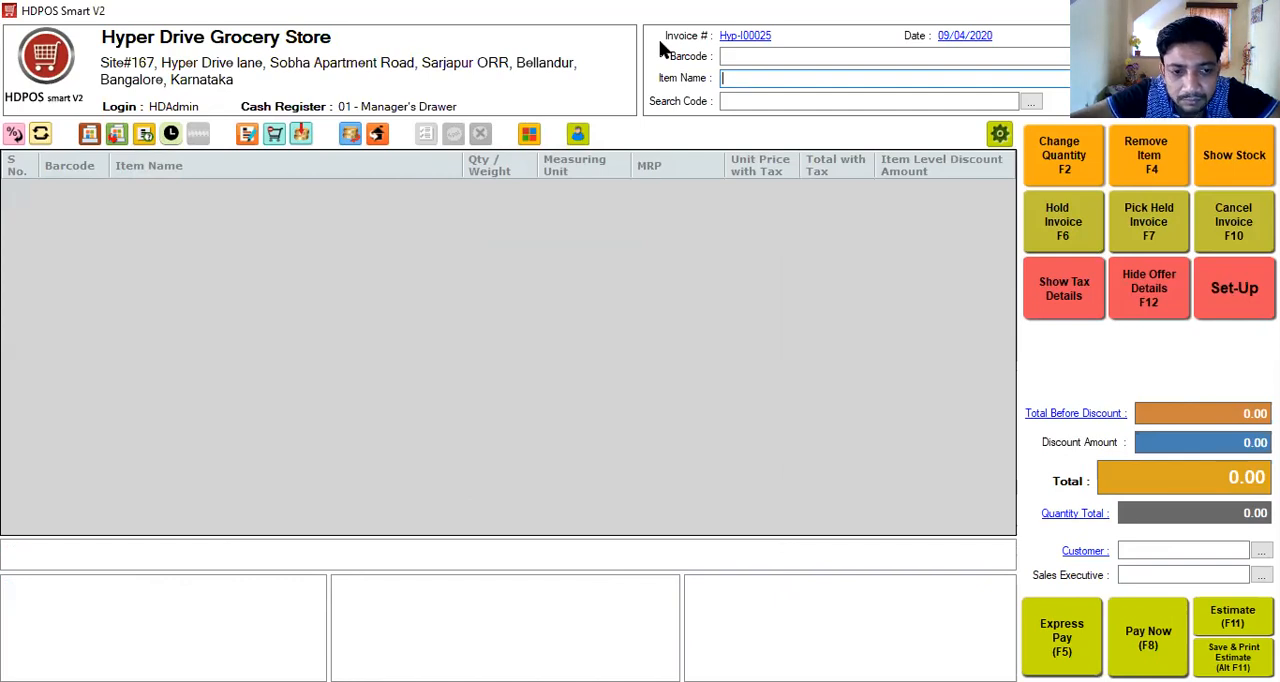
key(Return)
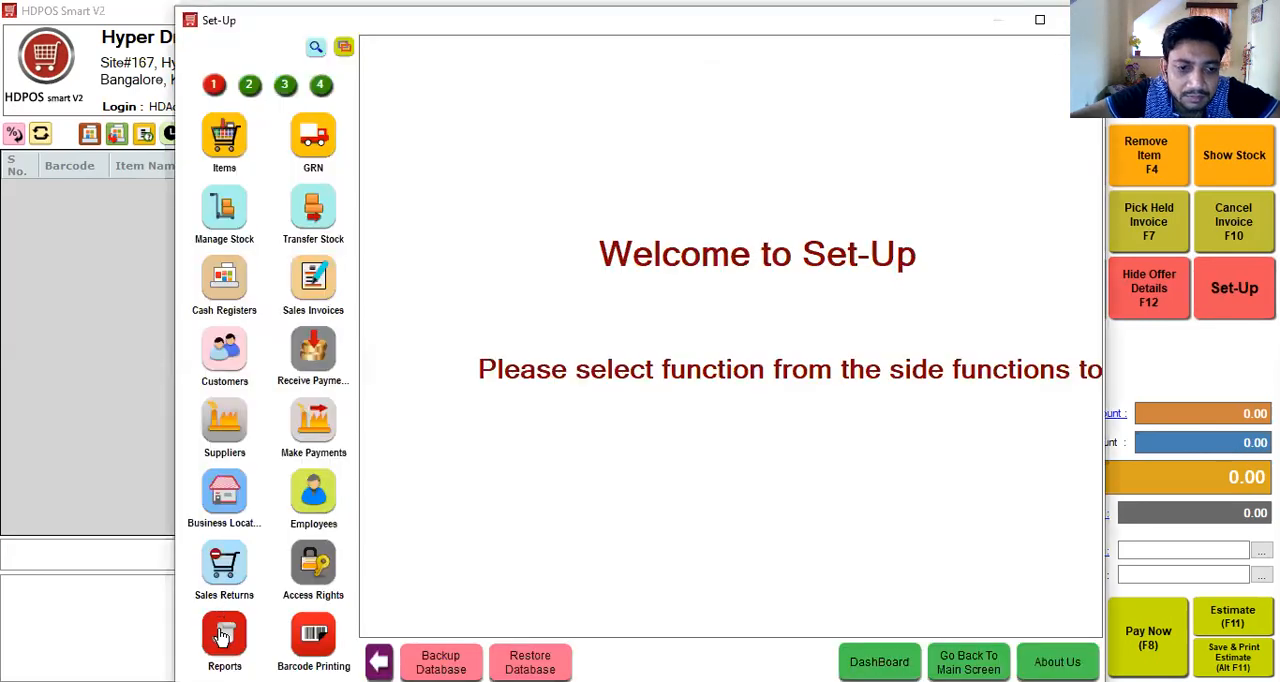
- Open Reports in the set-up window and expand the SalesInvoice group and its GST subgroup
click(221, 633)
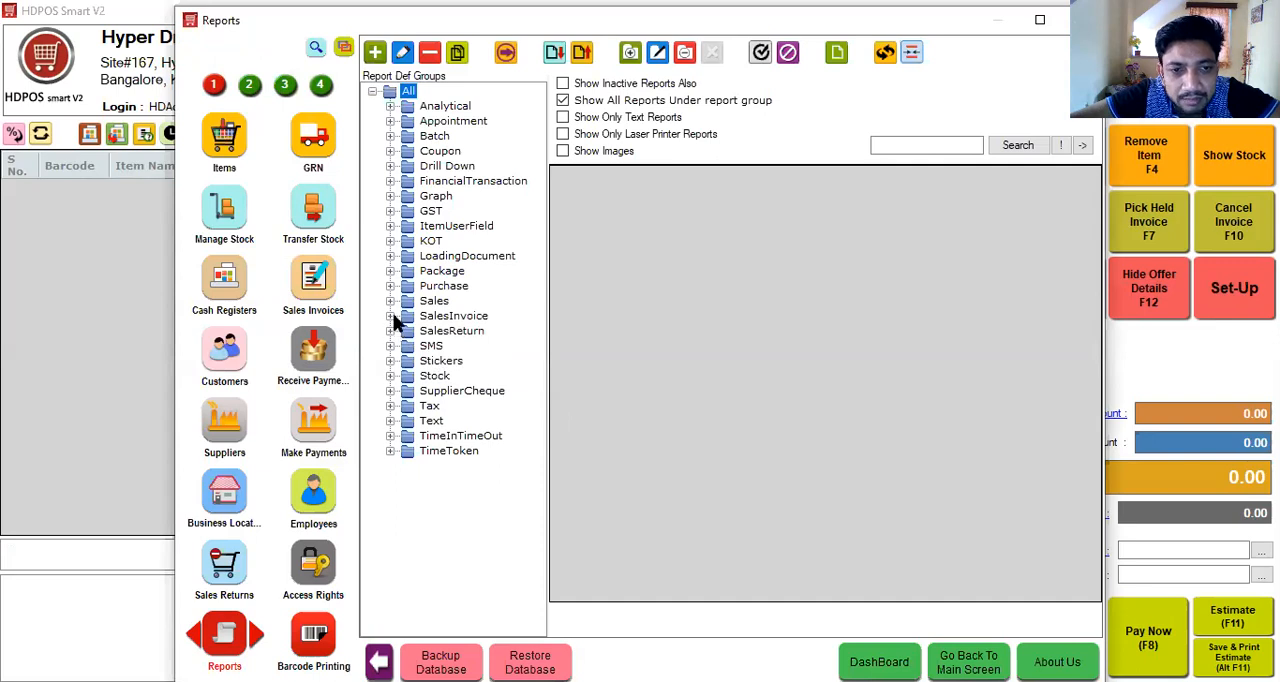
click(396, 318)
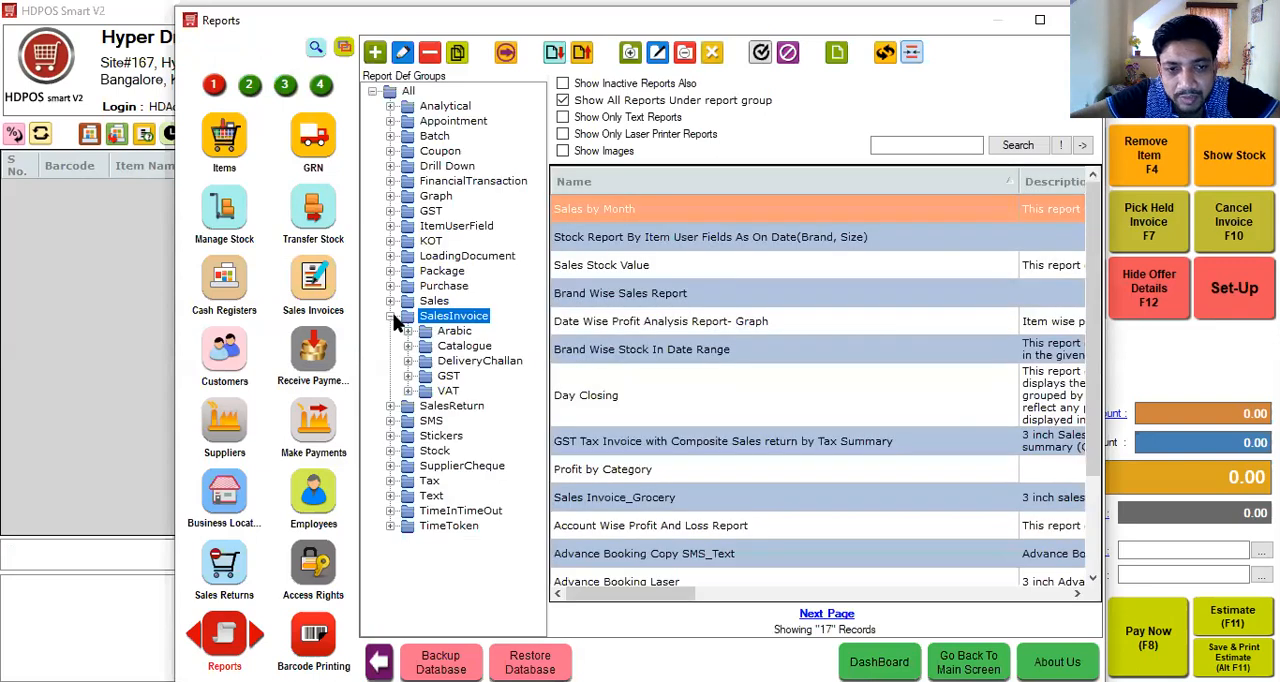
click(409, 378)
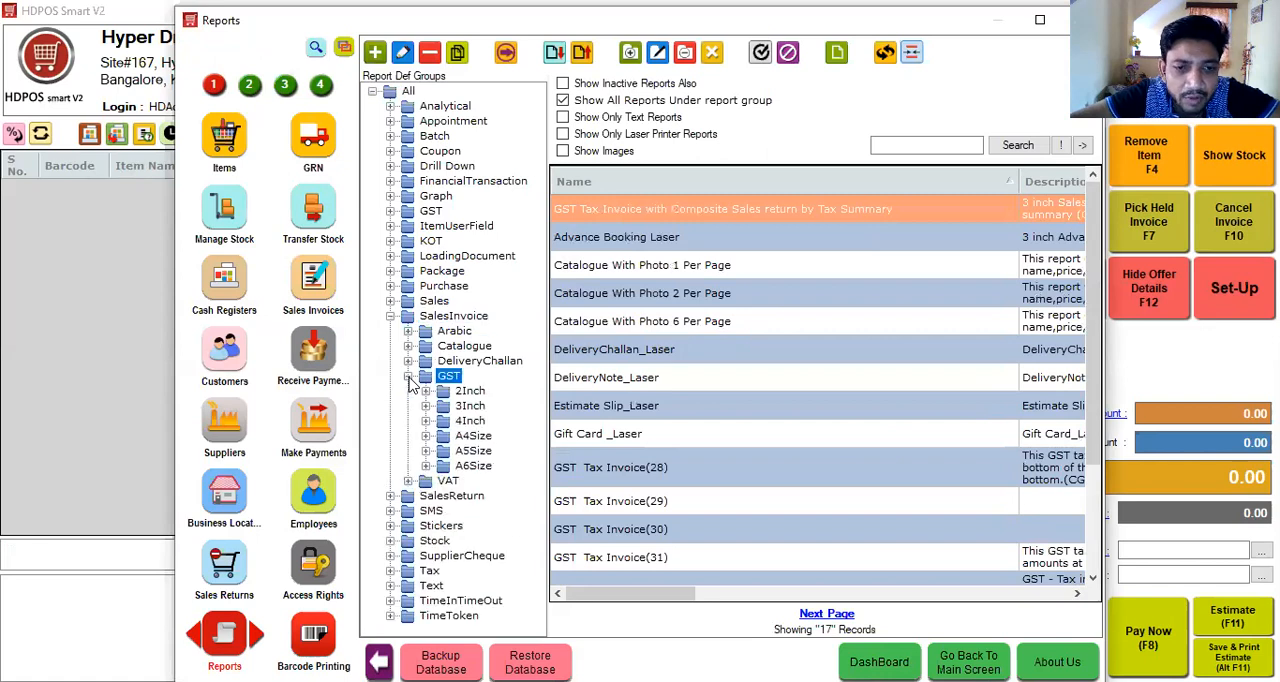
- Preview the 3Inch report "GST Tax Invoice with Composite Sales return by Tax Summary" for the latest sales invoice, then close the preview
click(430, 408)
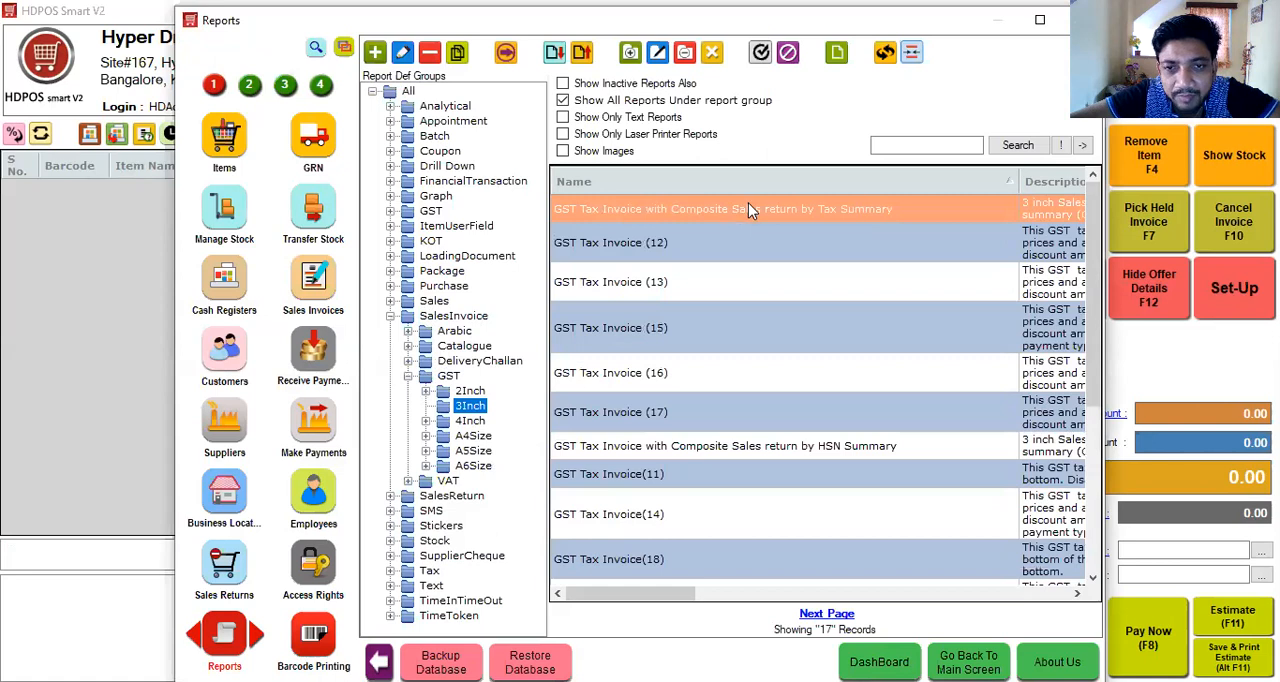
double_click(748, 204)
key(Down)
key(Down)
key(Down)
key(Down)
key(Down)
key(Down)
key(Down)
key(Down)
key(Down)
key(Down)
key(Down)
key(Down)
key(Down)
key(Down)
key(Down)
key(Down)
key(Down)
key(Down)
key(Down)
key(Down)
key(Down)
key(Down)
key(Down)
key(Down)
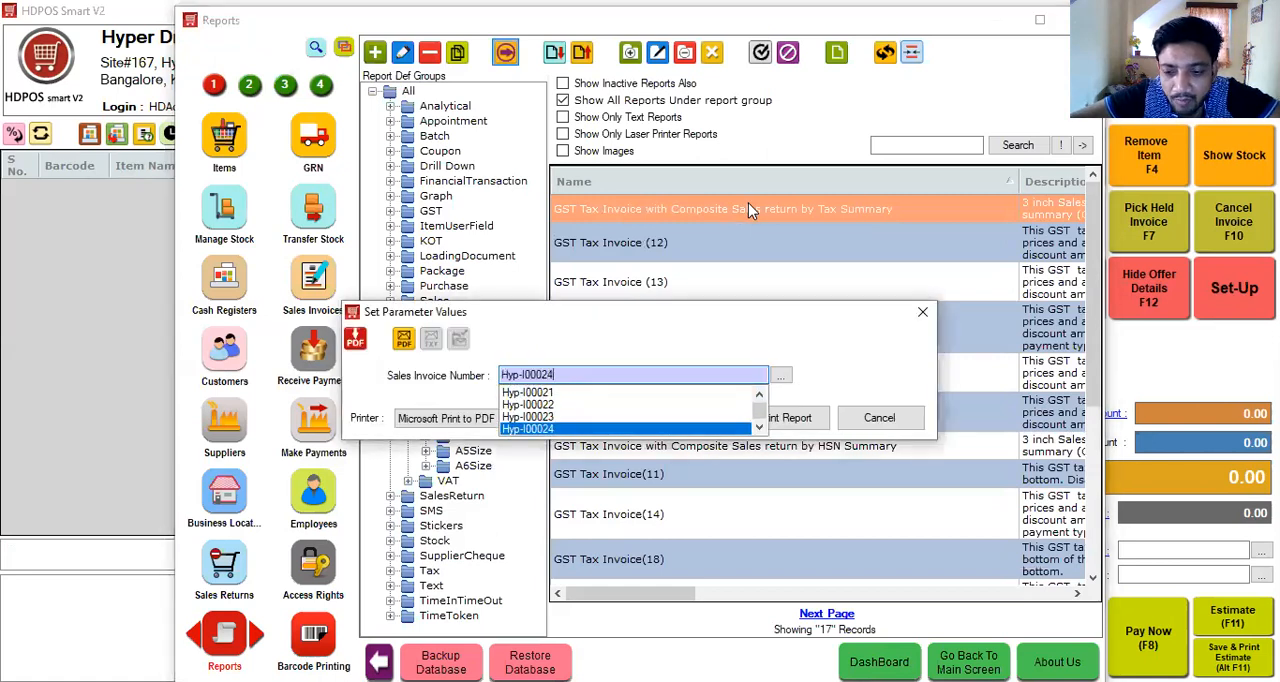
key(Return)
key(Return)
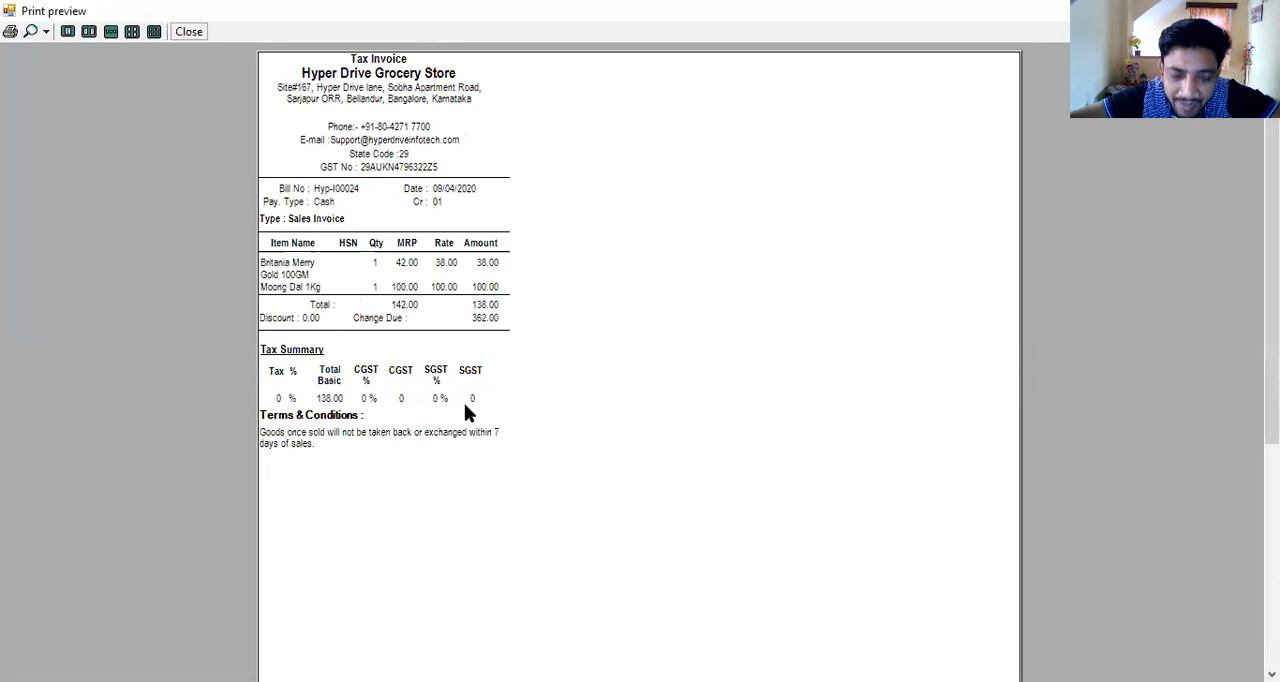
click(189, 32)
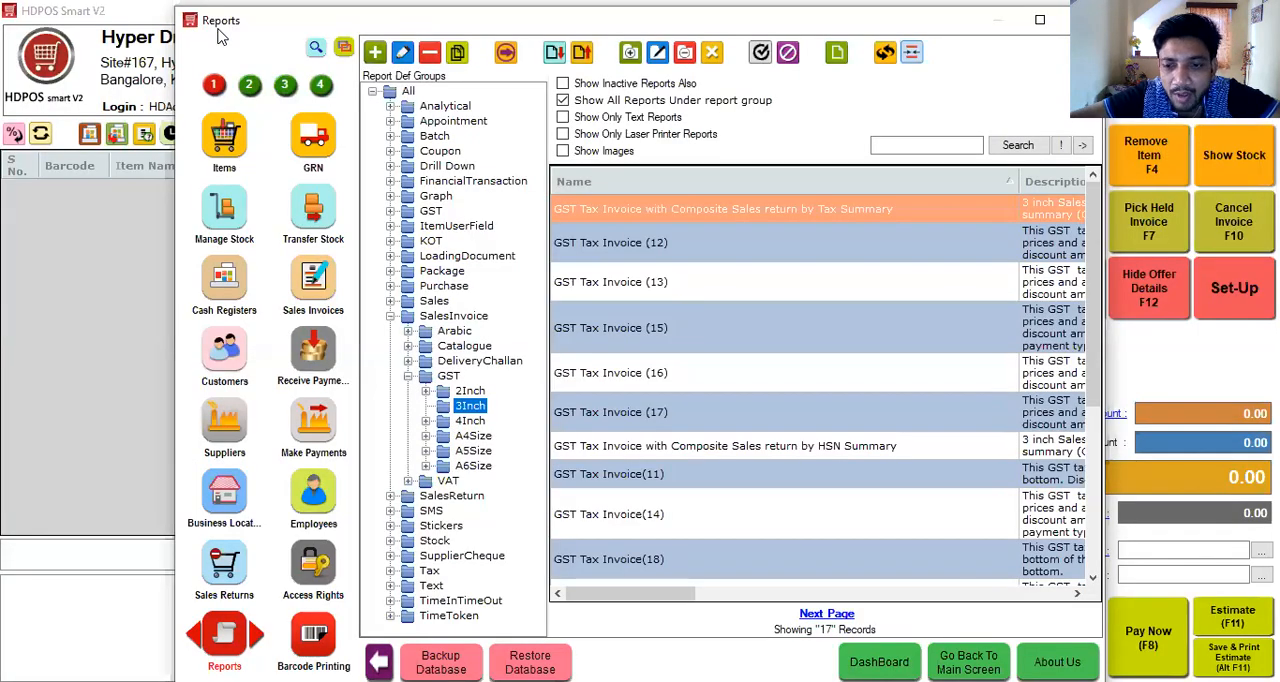
- Try to interchange the Supplier Cheque and Transfer Cash set-up buttons in the Setup Button Reorder Manager, and discard the layout change
click(968, 661)
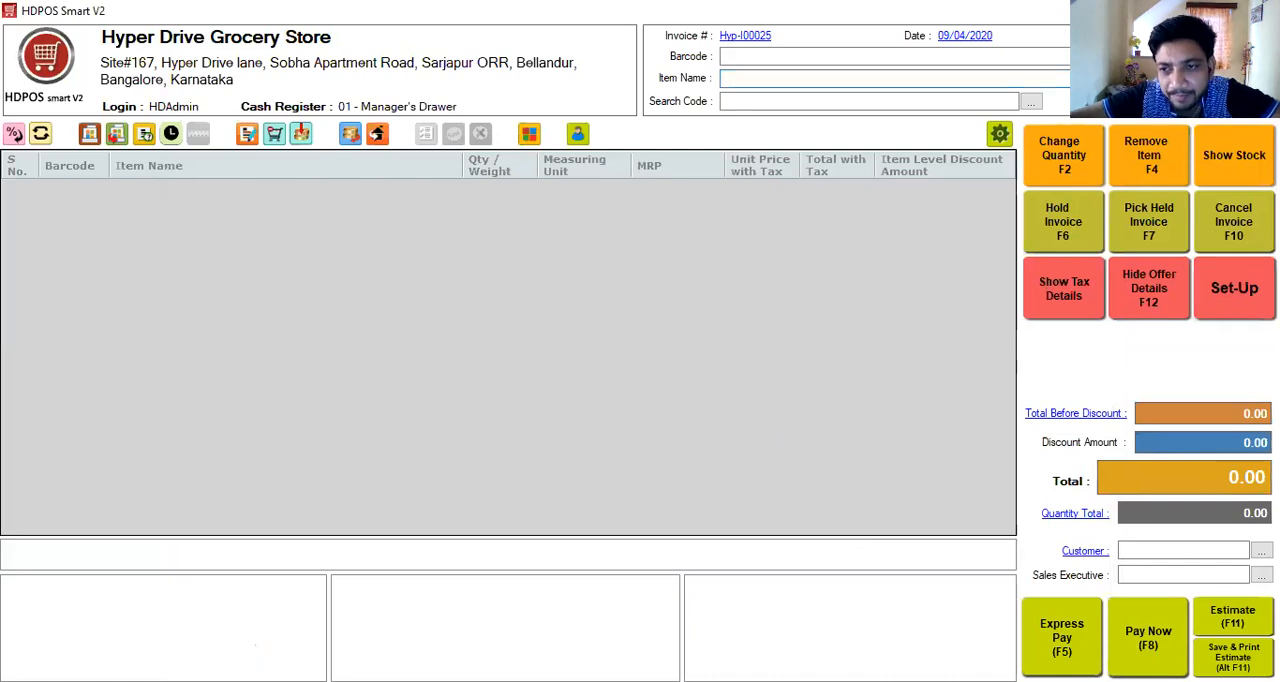
click(1232, 288)
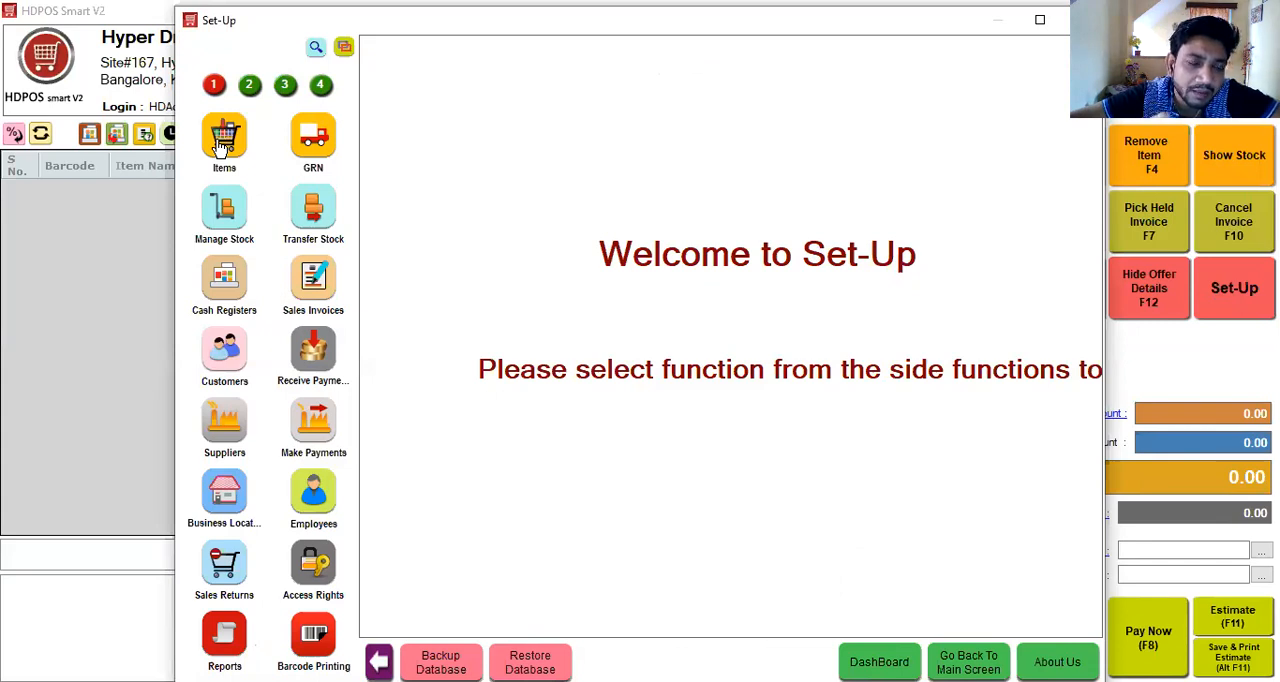
click(344, 50)
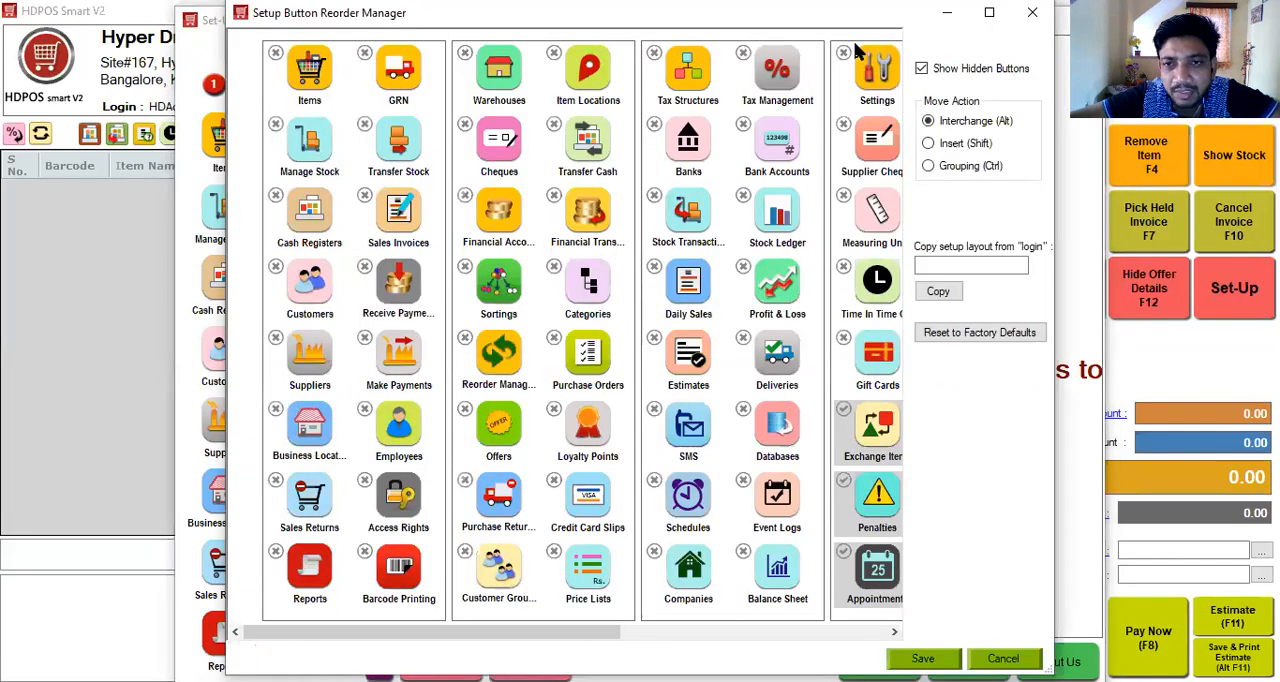
click(987, 16)
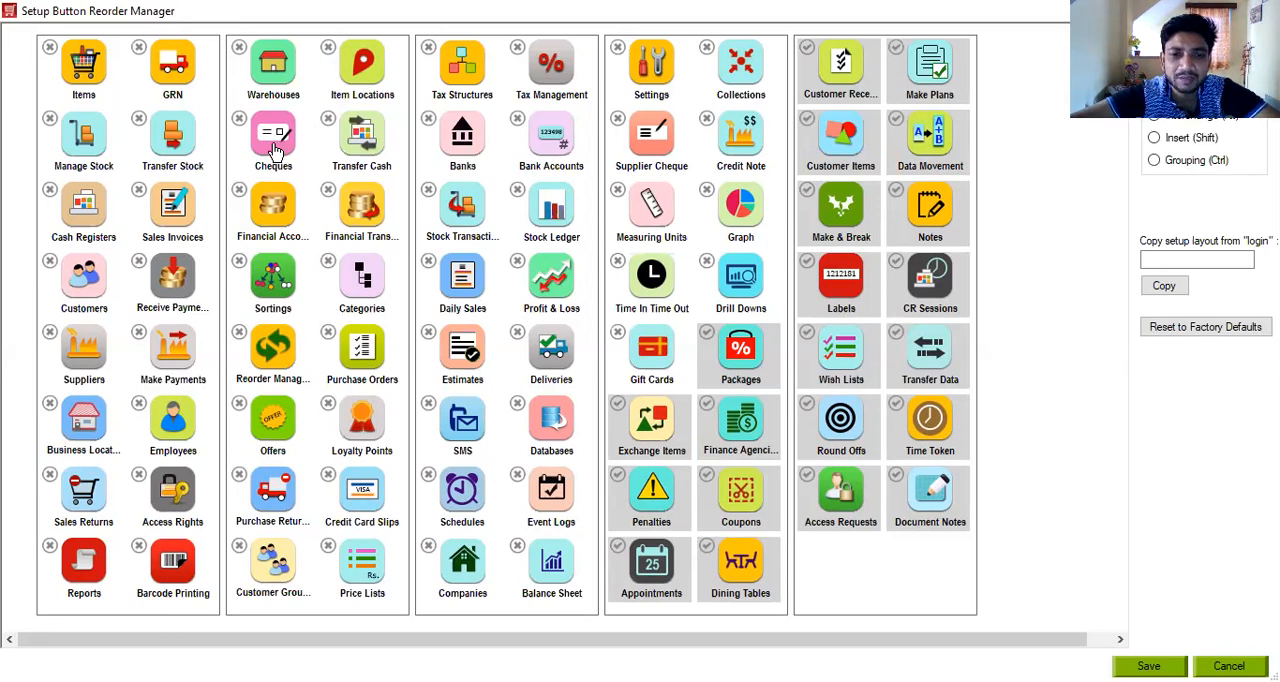
drag(651, 140, 374, 146)
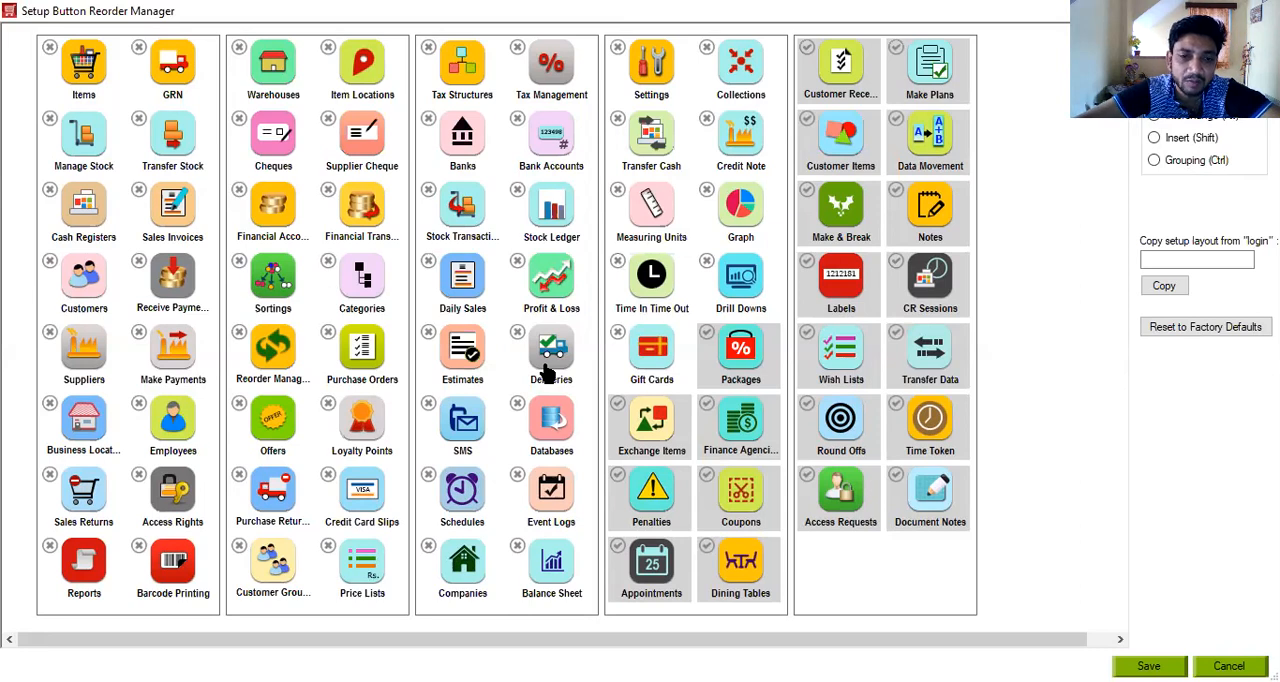
mouse_move(545, 367)
mouse_down()
mouse_move(430, 343)
mouse_move(534, 337)
mouse_move(555, 366)
mouse_up()
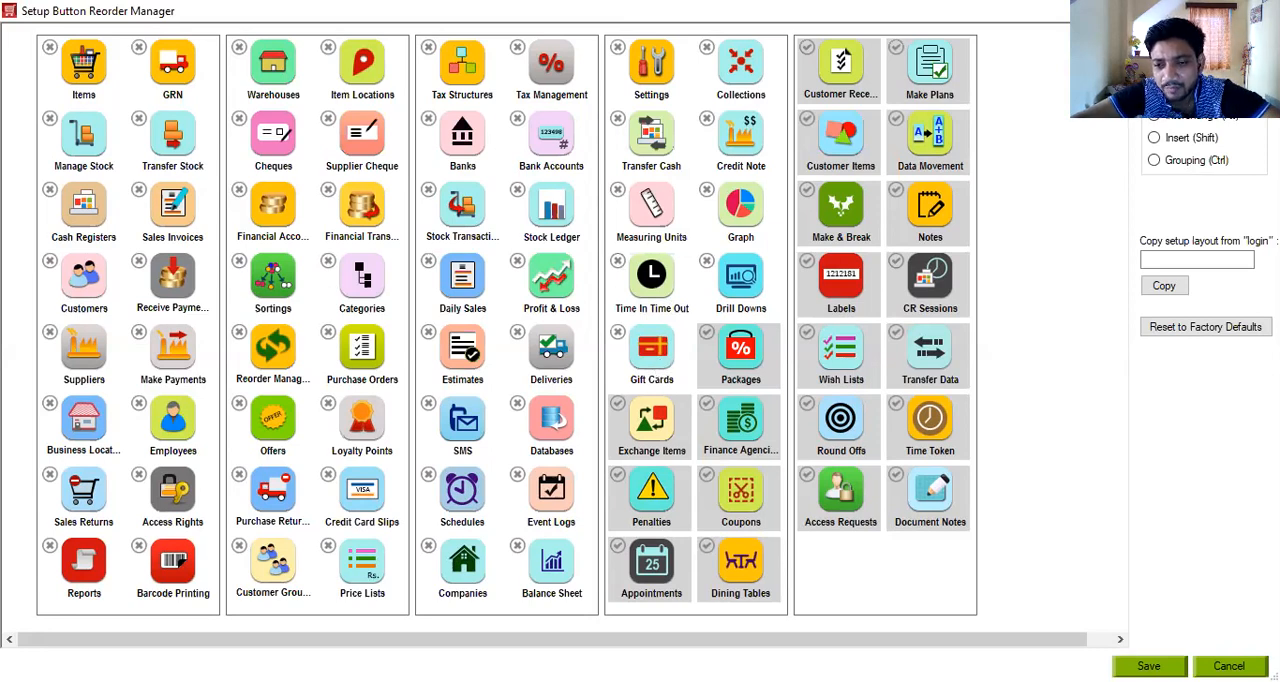
click(1229, 666)
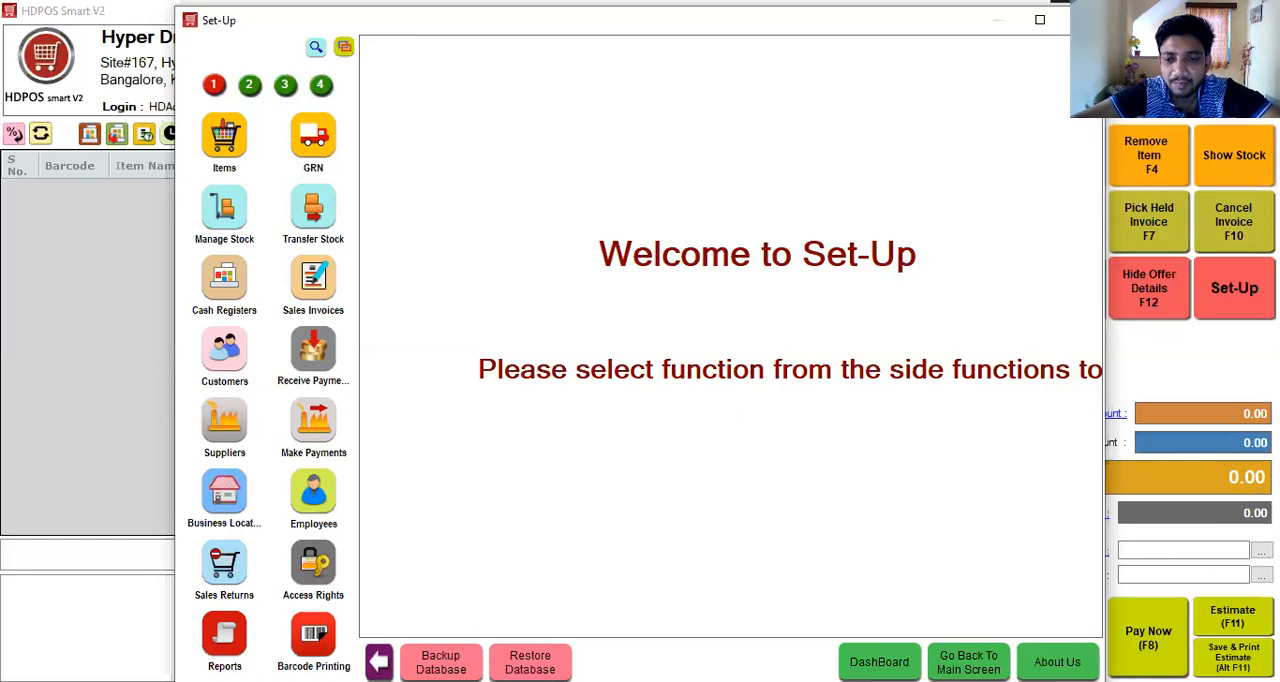
key(Escape)
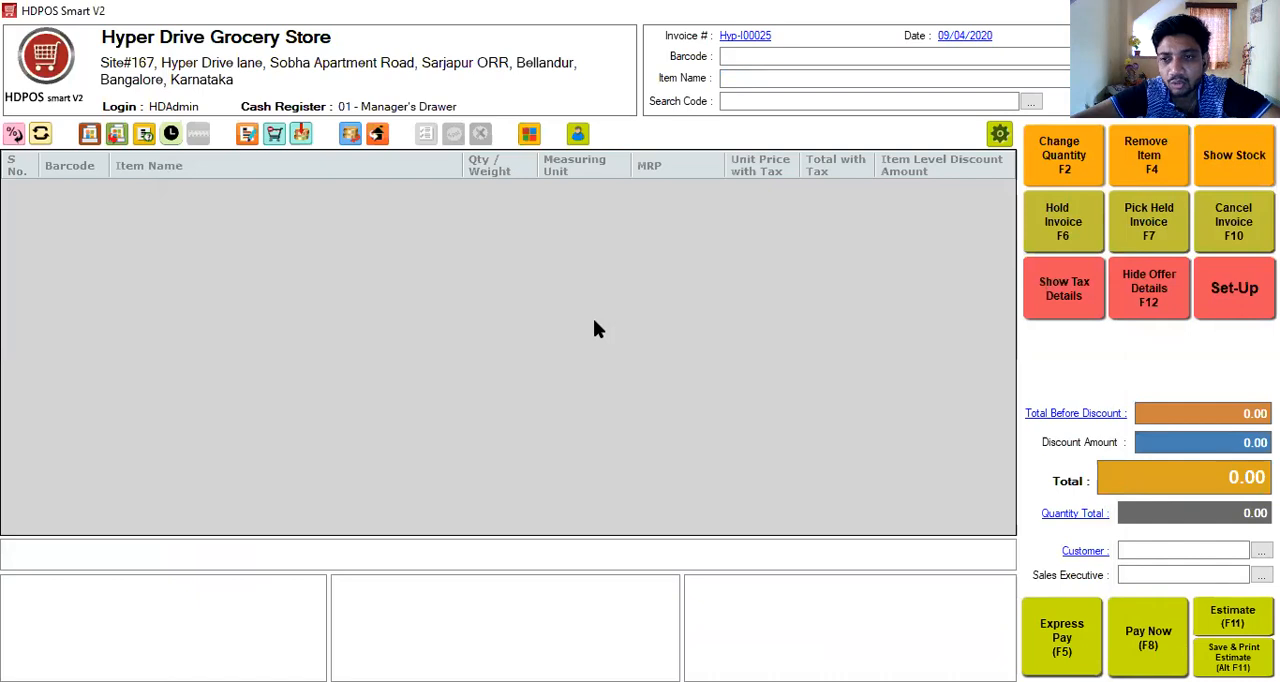
- Open Items in a maximized Set-Up window and filter the item list by the Biscuits & Cookies category
click(1240, 302)
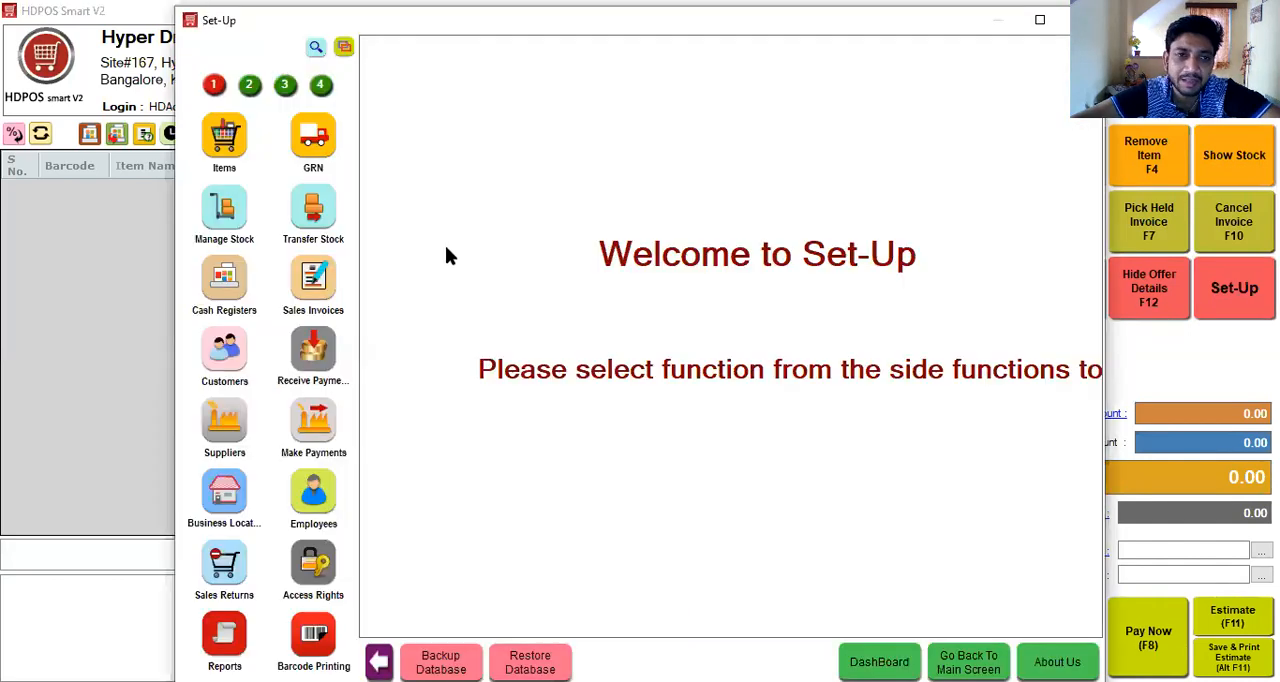
click(1040, 19)
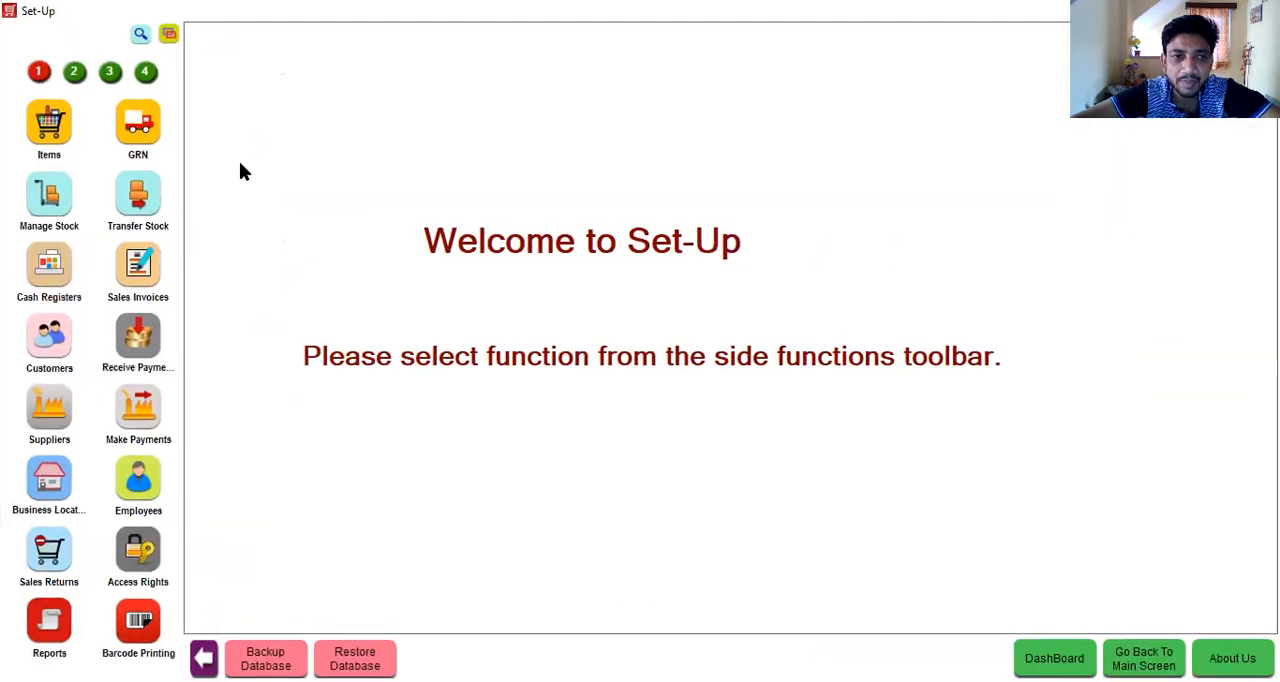
click(60, 132)
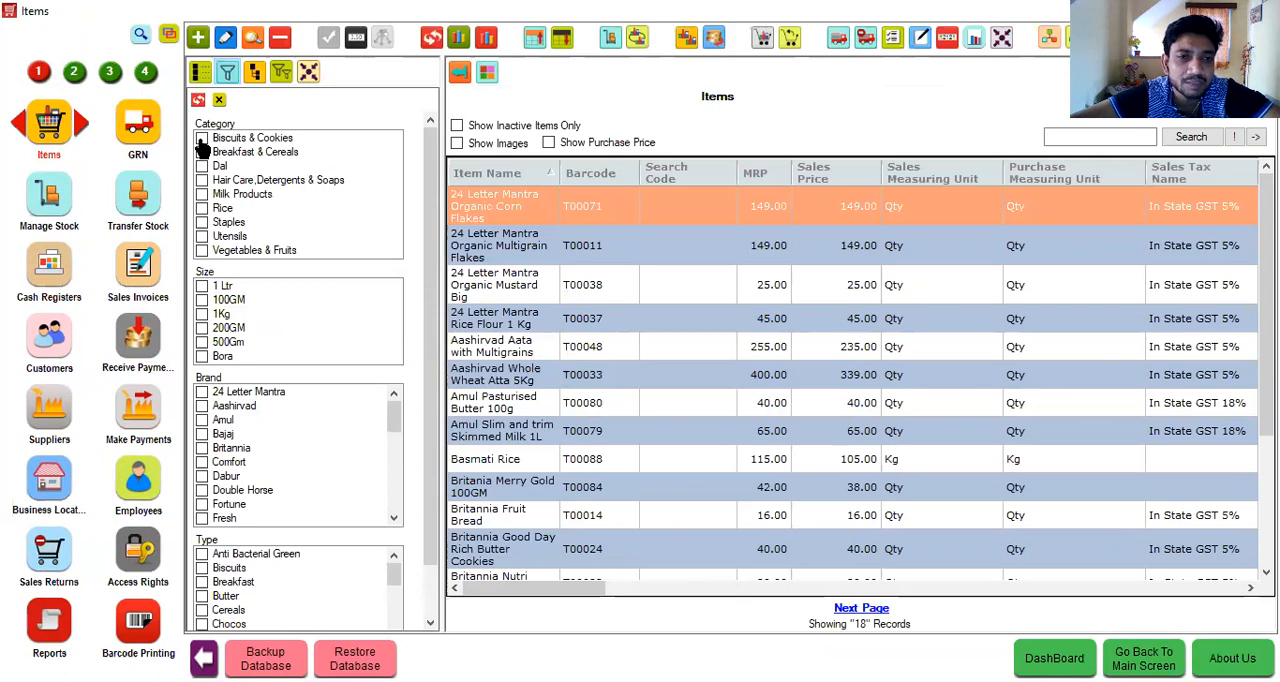
key(alt+Tab)
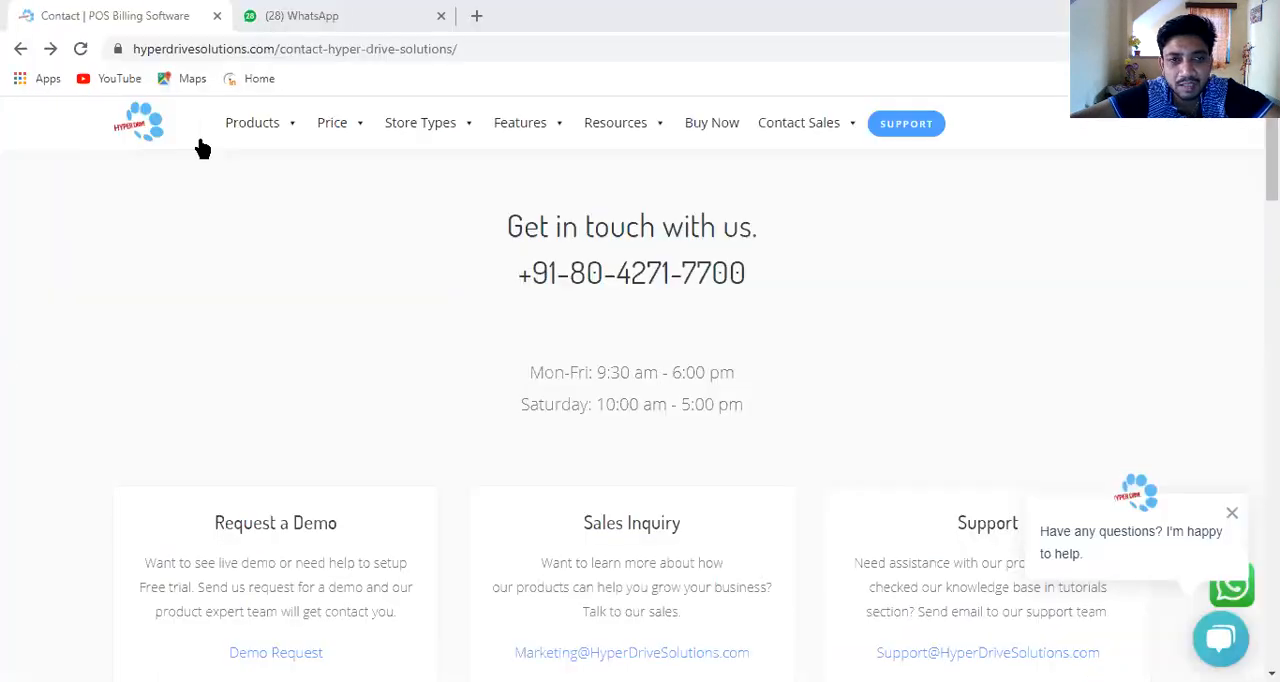
key(alt+Tab)
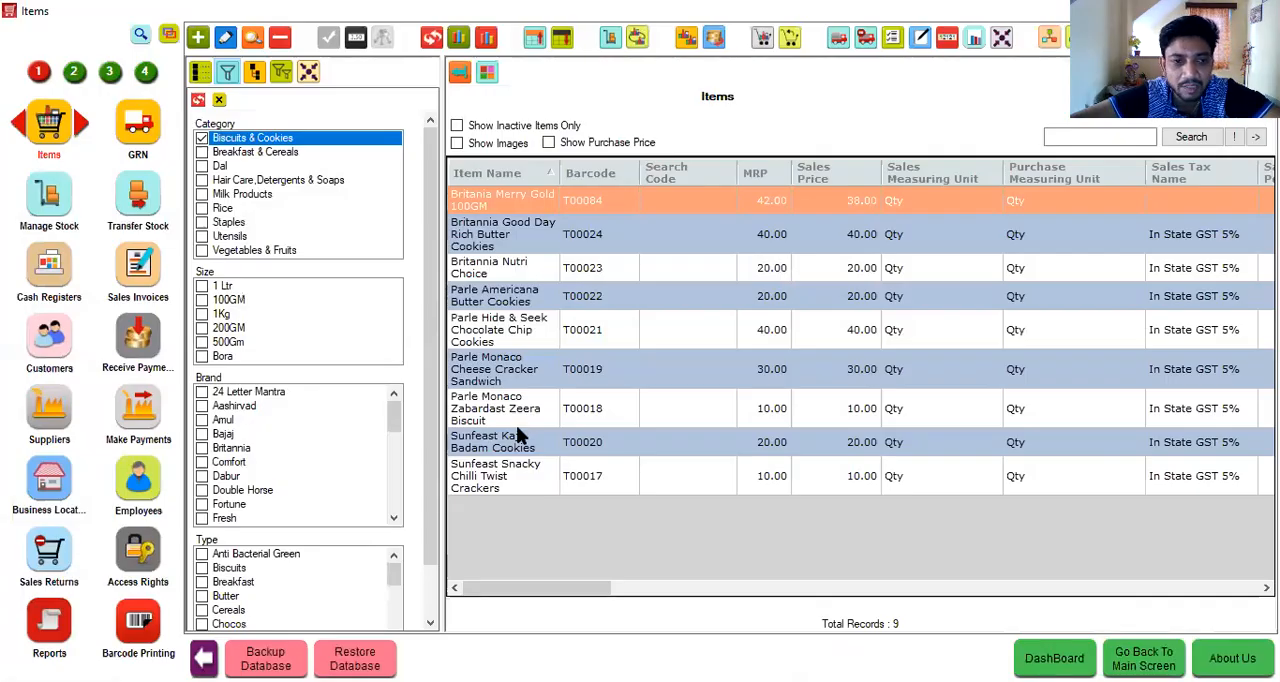
- Narrow the item list to the Britannia brand and the Biscuits type
click(205, 452)
click(203, 450)
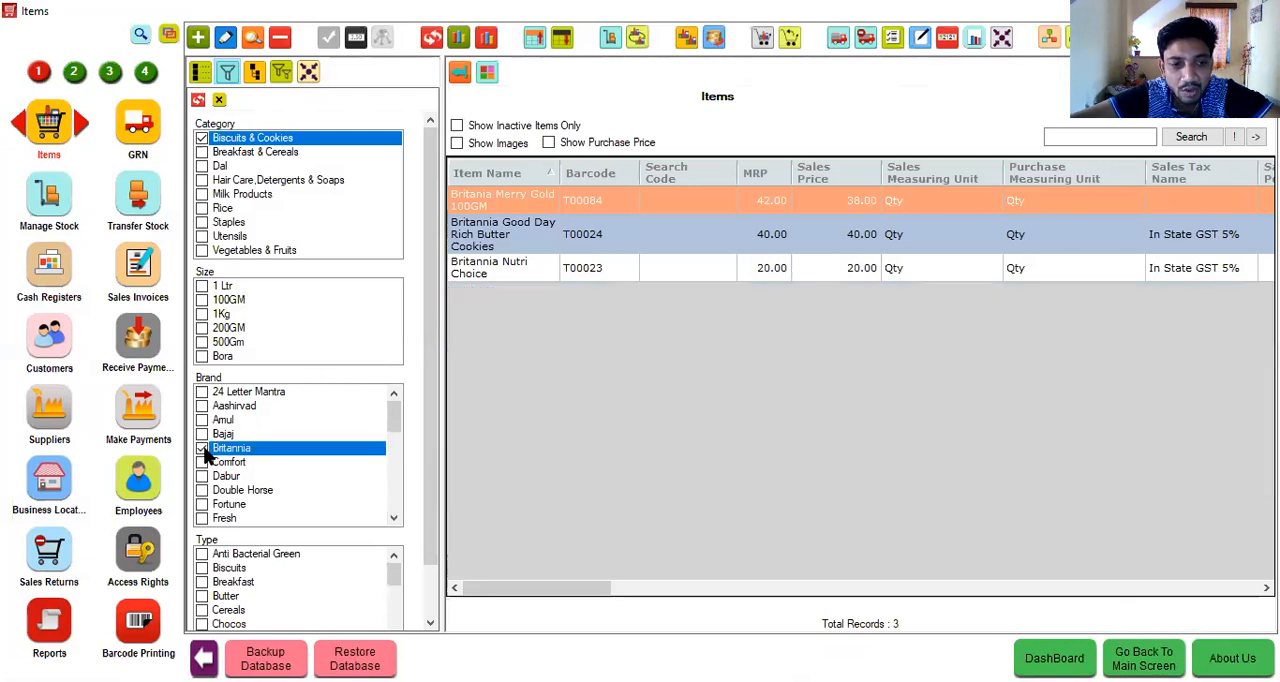
click(201, 567)
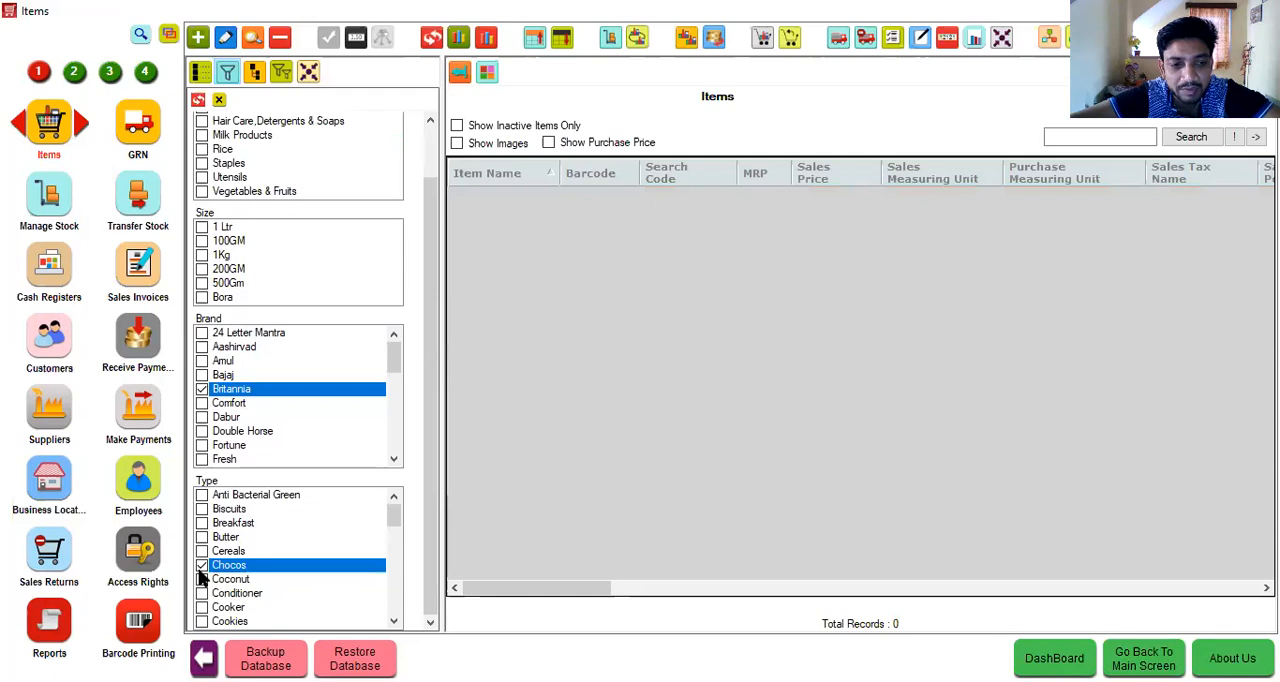
click(201, 566)
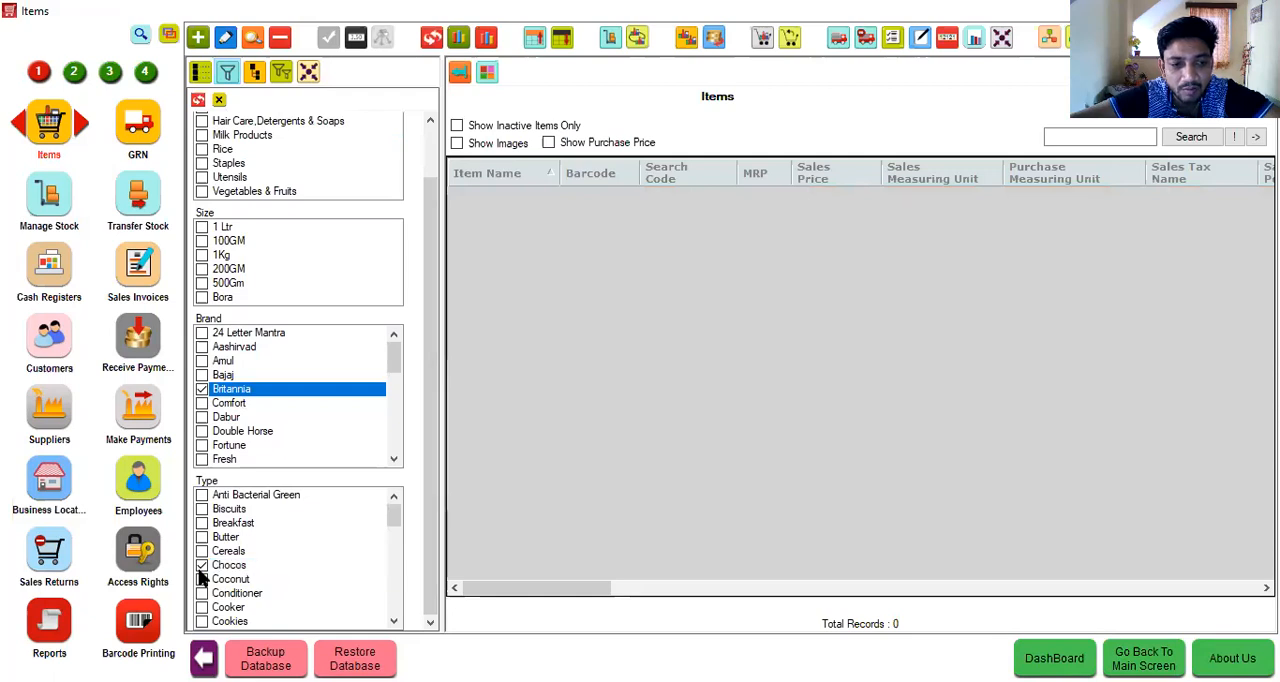
click(202, 509)
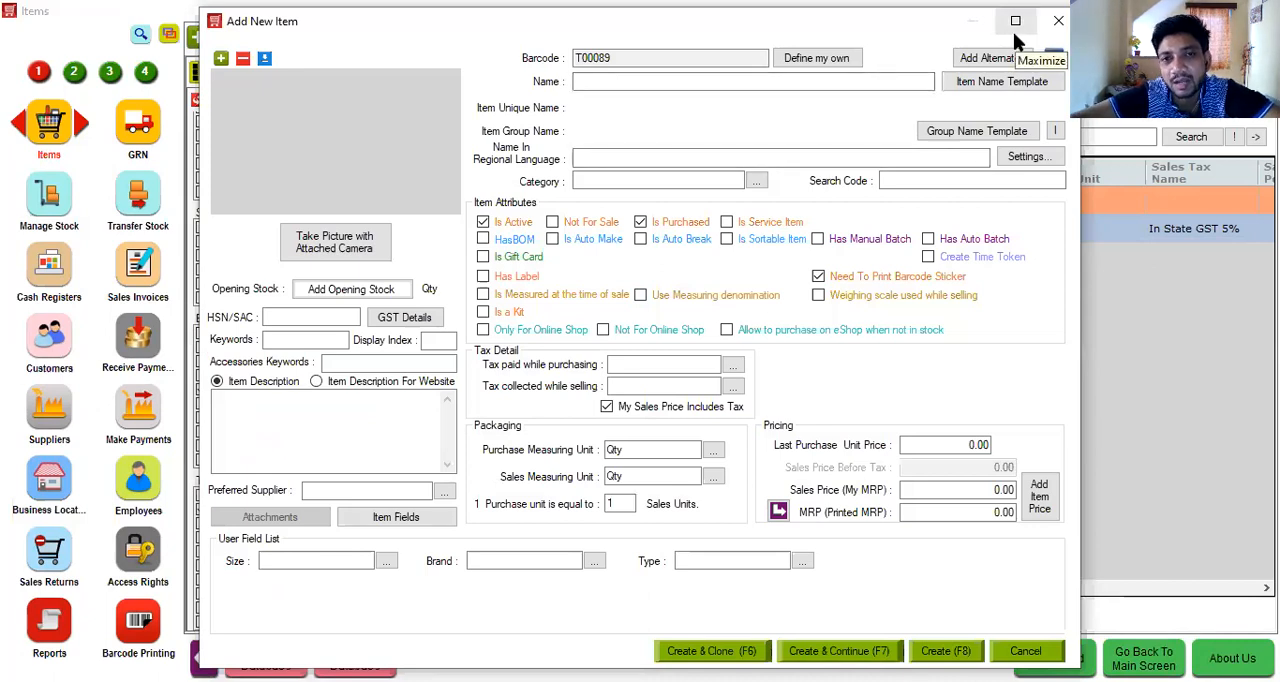
- Set the new item's main barcode to auto-generated and add 4444 as its alternate barcode
click(815, 60)
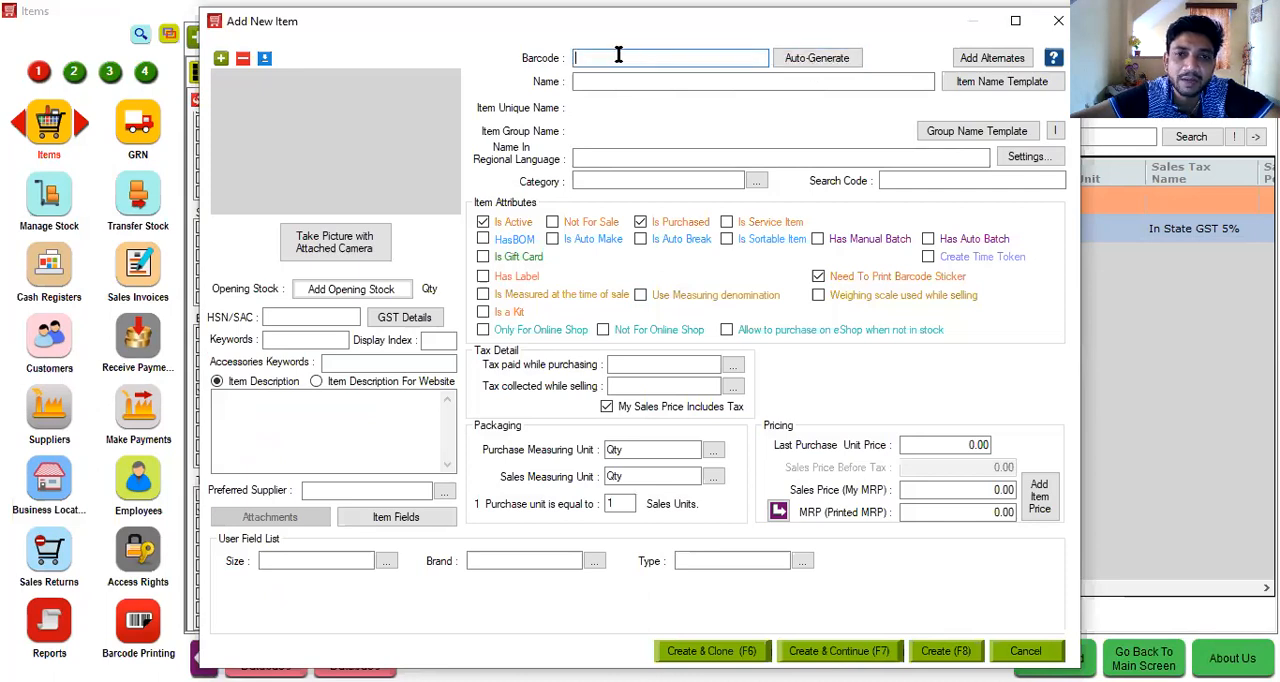
click(804, 60)
click(705, 81)
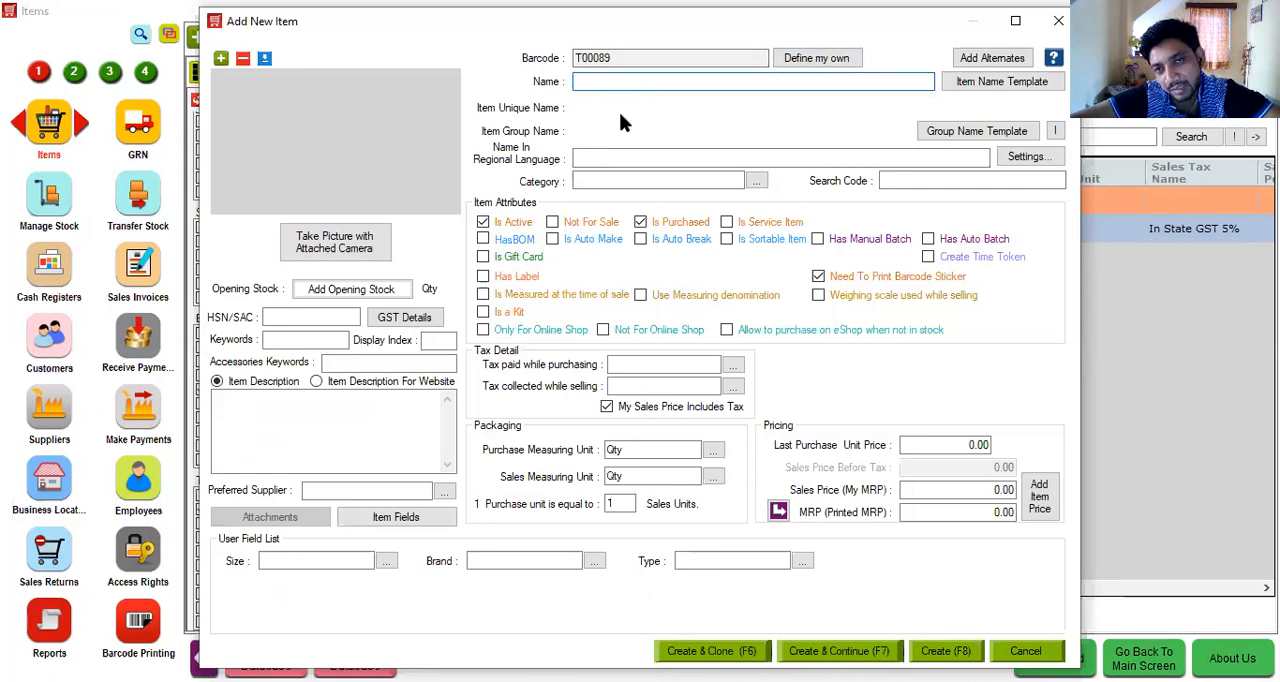
click(982, 62)
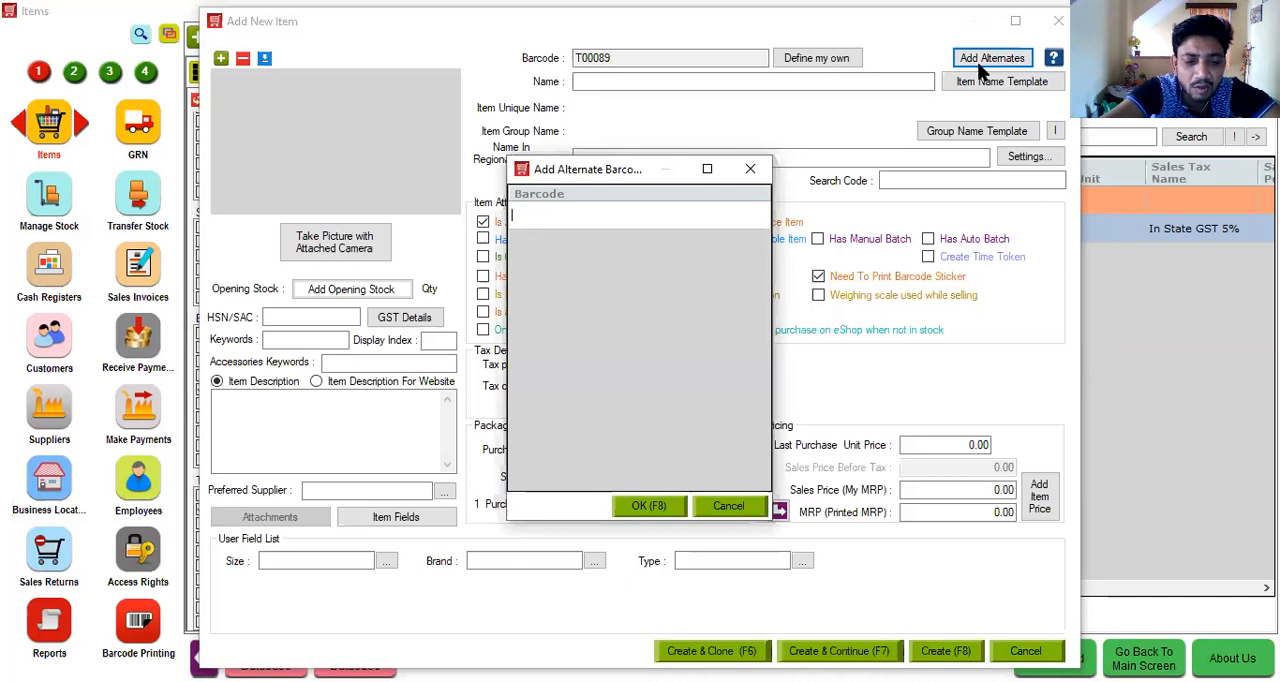
text(4444)
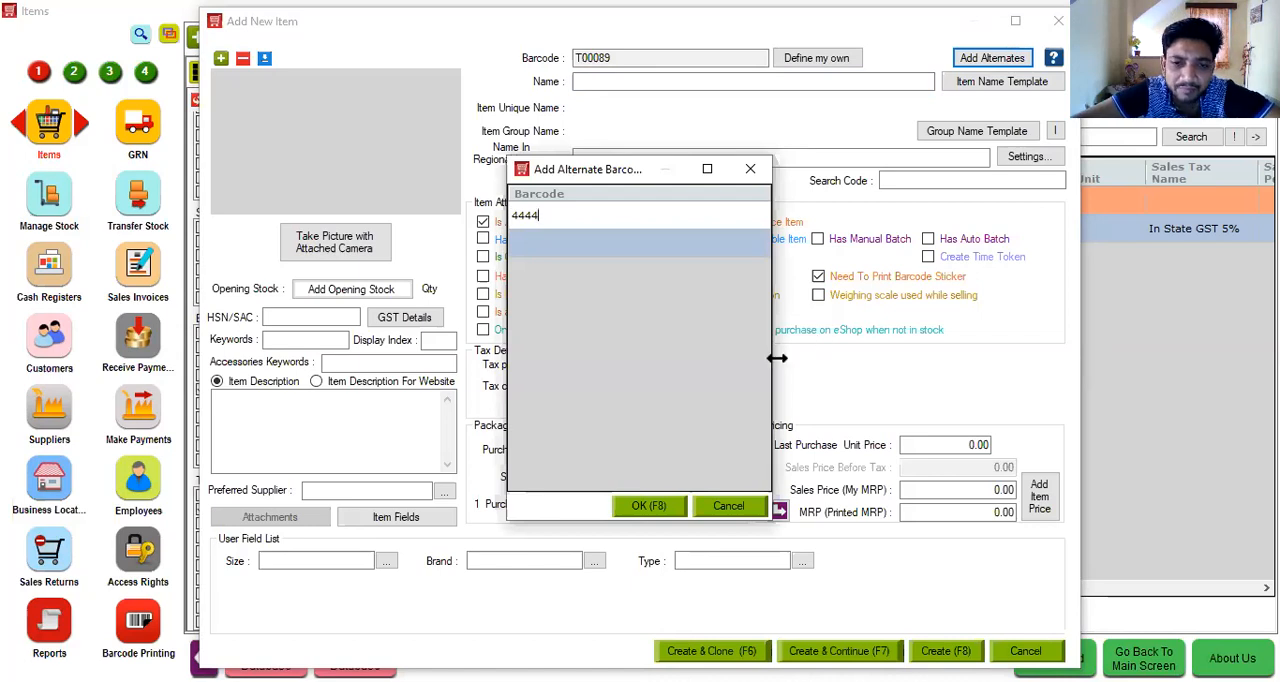
click(652, 505)
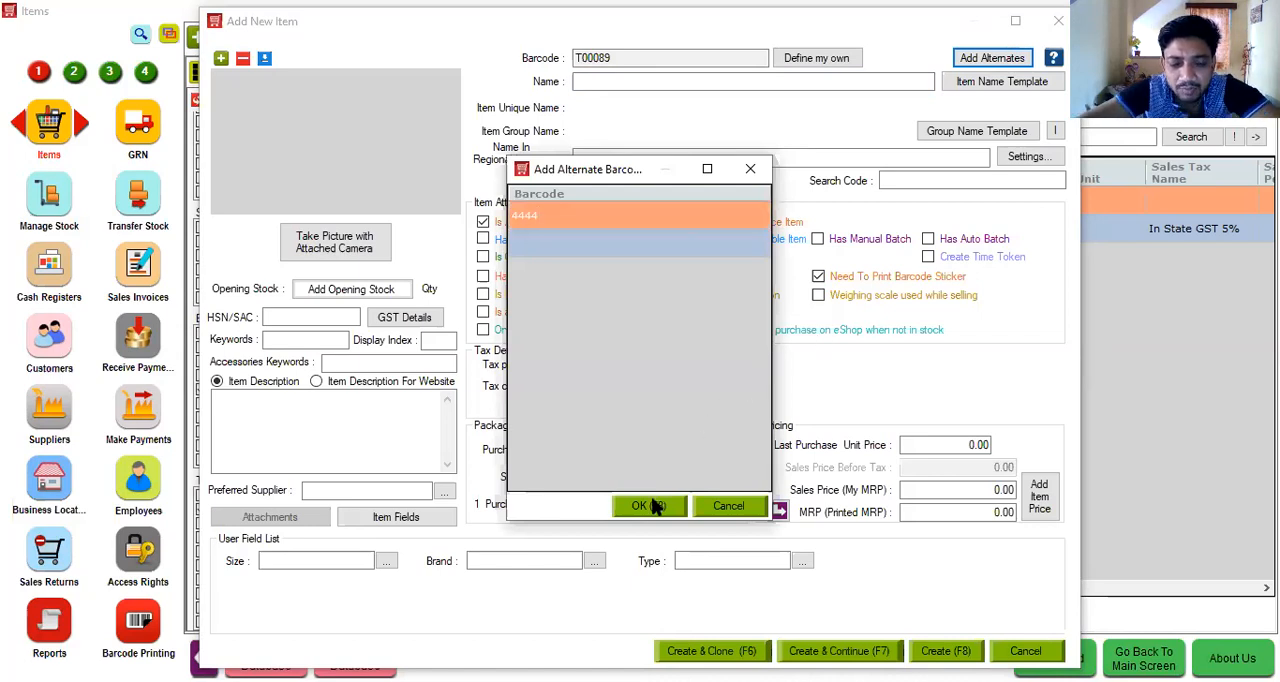
click(652, 505)
- Name the new item Lux Soap and create a new category named Soap for it
text(Lux Soap)
click(603, 179)
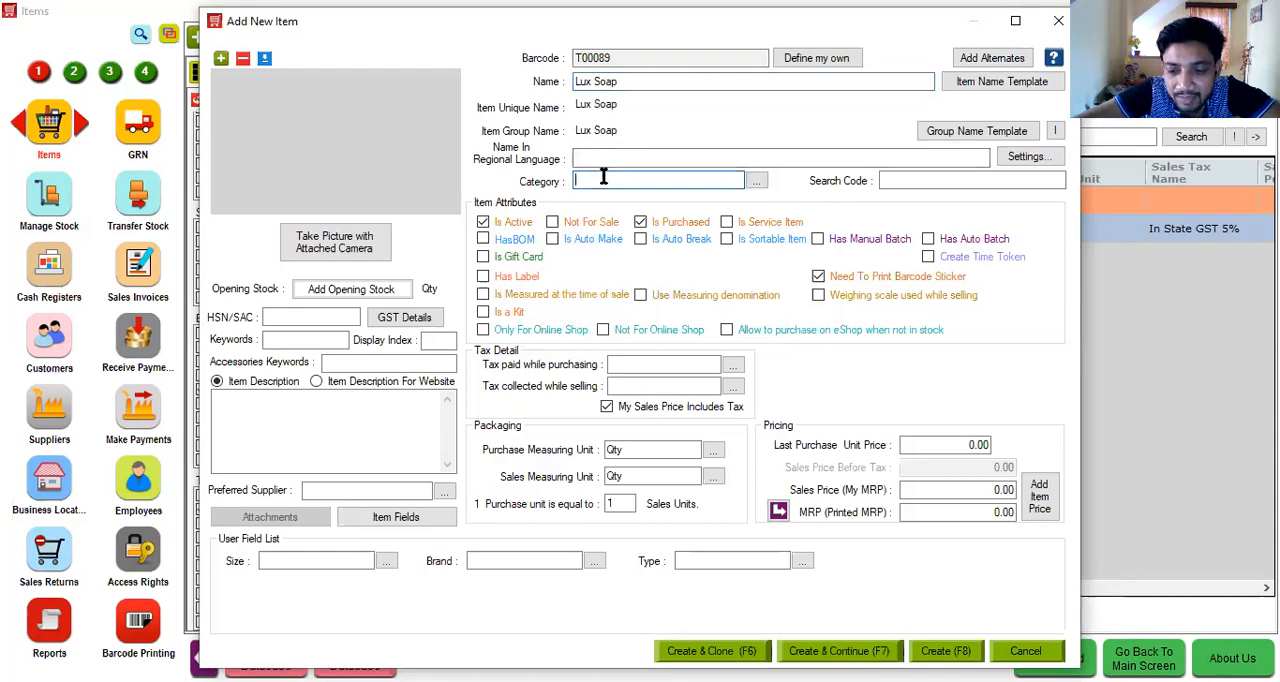
key(Down)
key(Down)
key(Down)
key(Down)
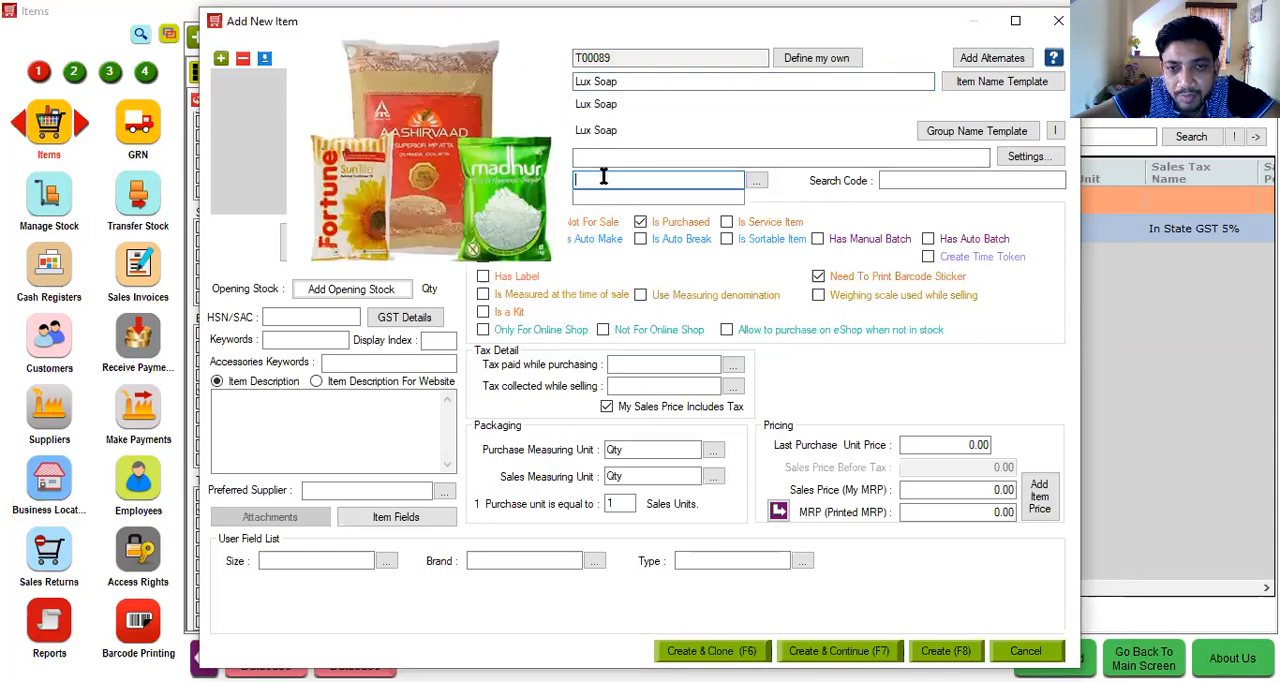
text(+)
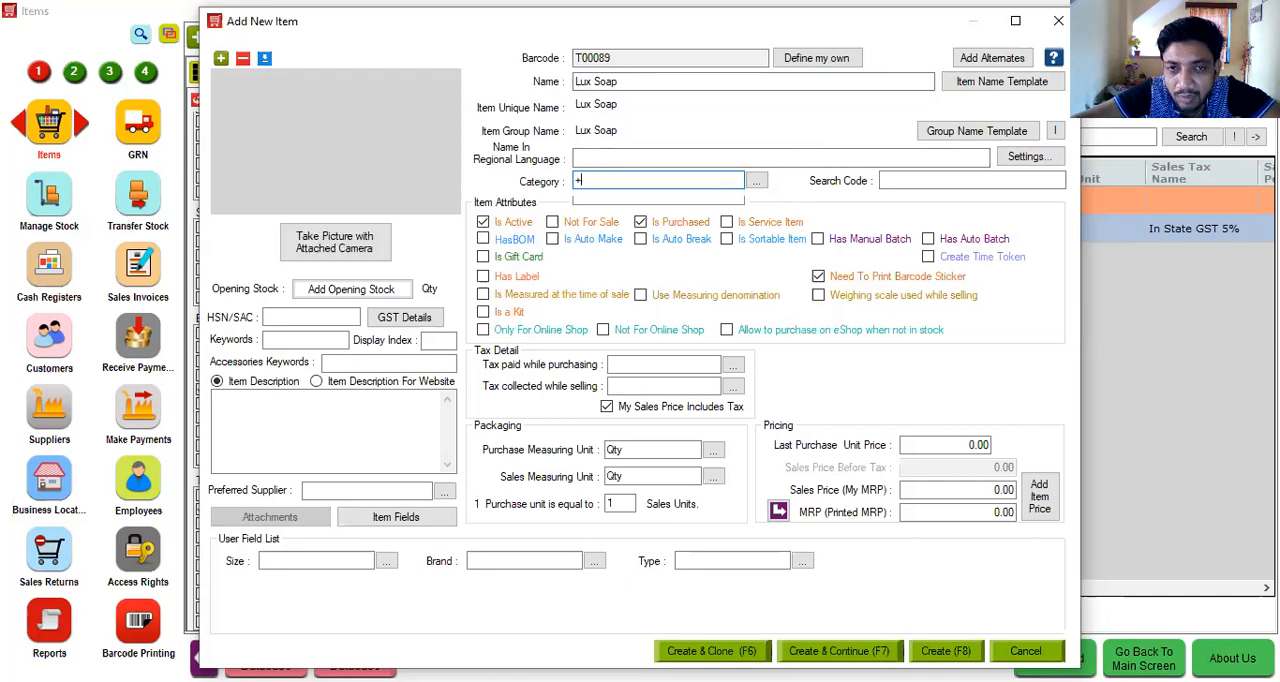
text(Sopa)
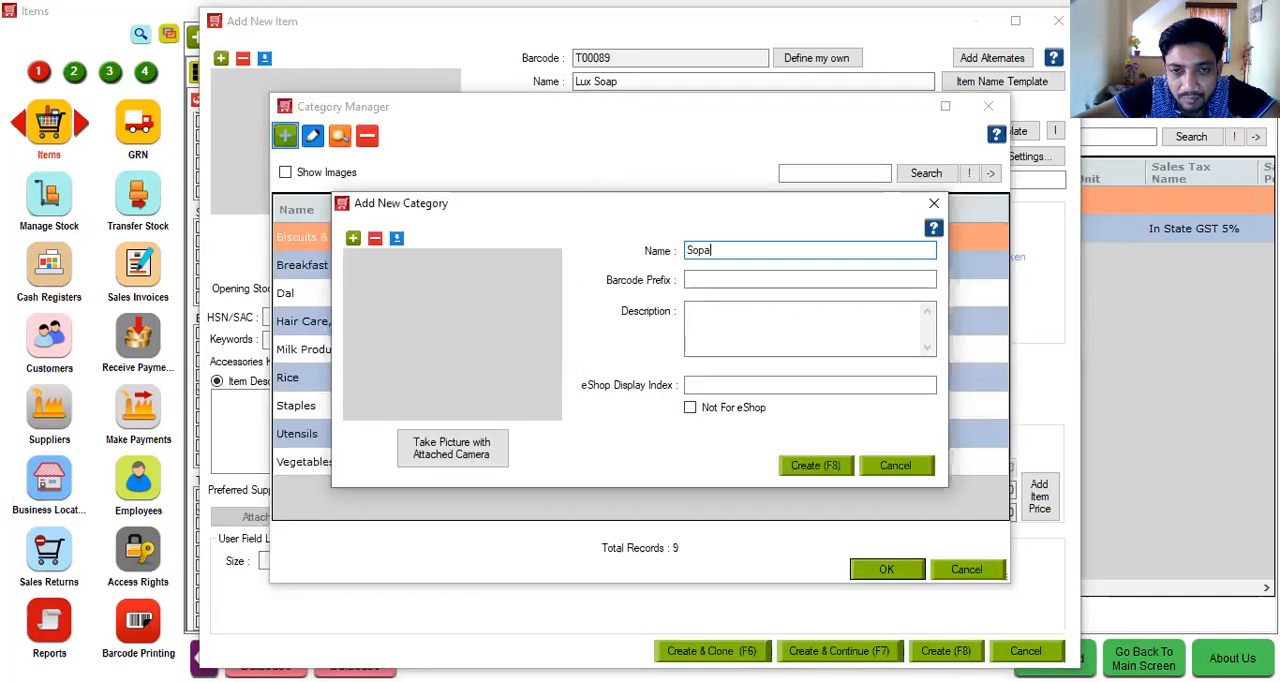
key(BackSpace)
key(BackSpace)
text(ap)
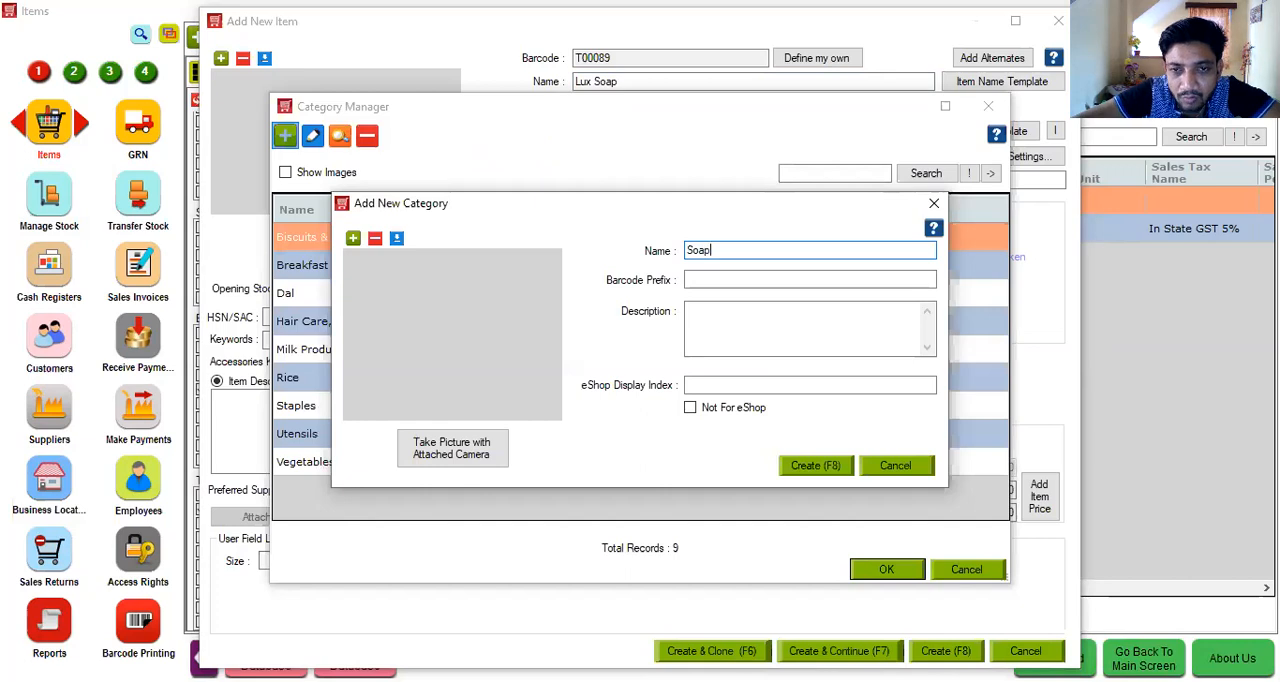
key(Return)
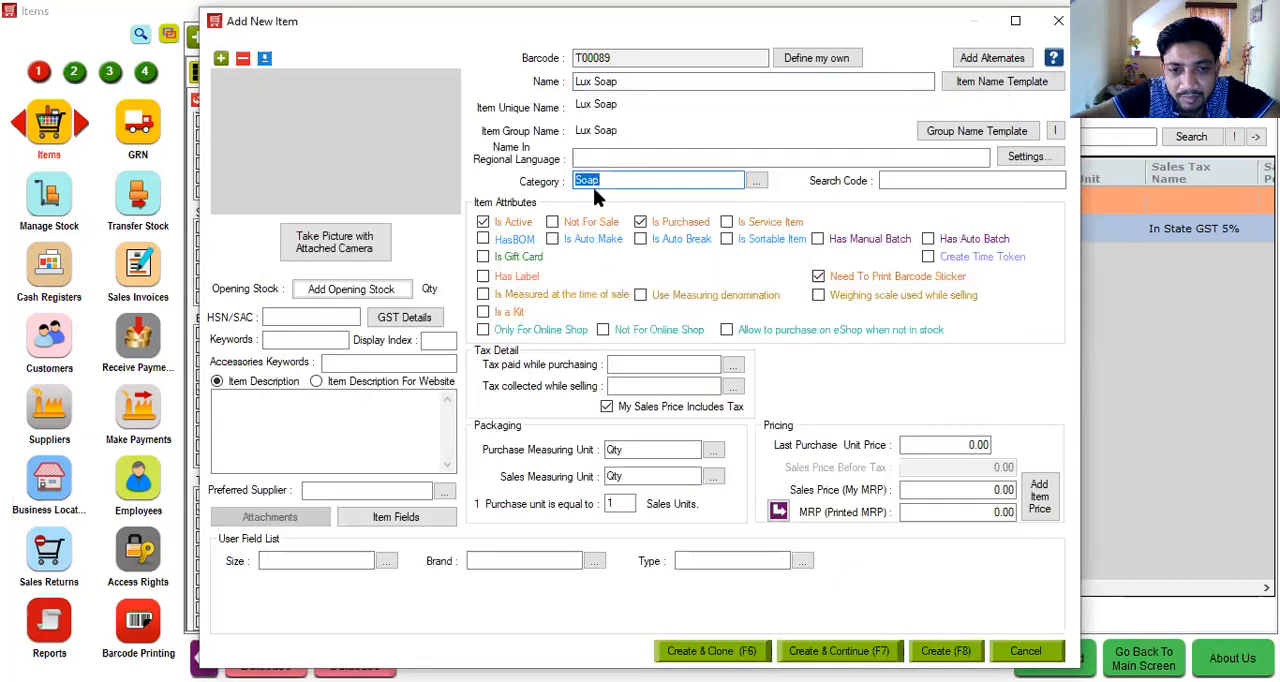
- Create a new size named 20GM and assign it to the Lux Soap item
click(290, 561)
text(+)
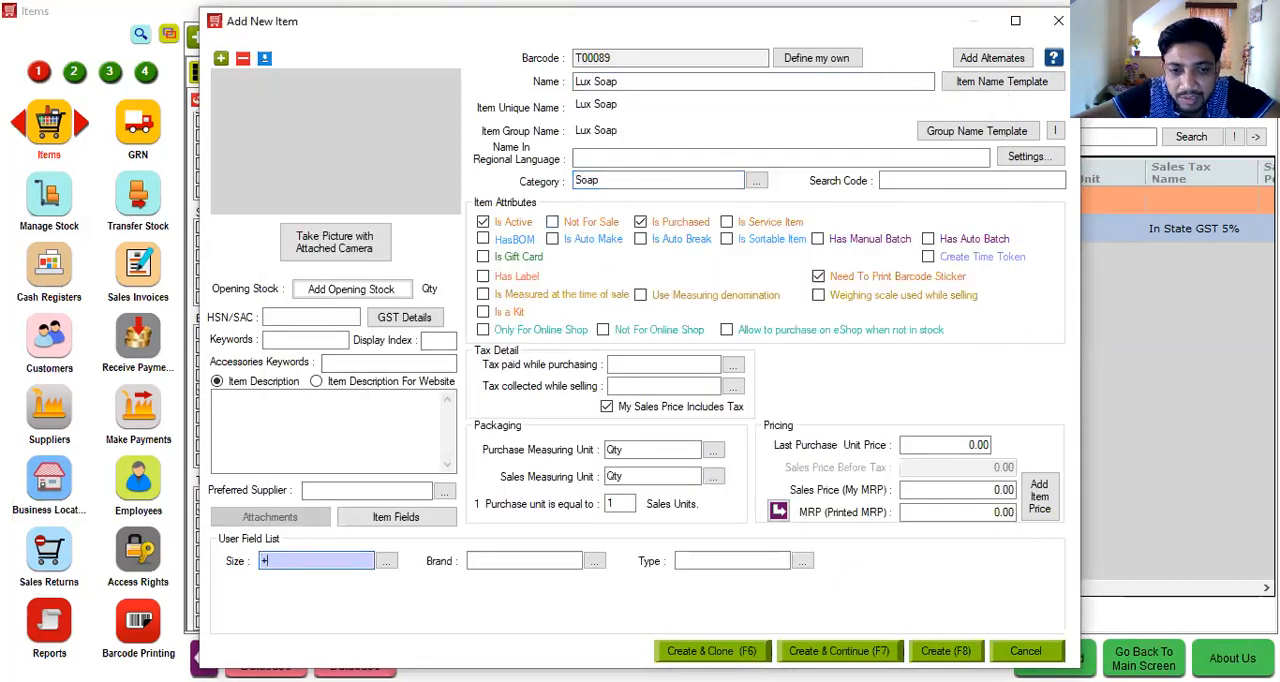
text(20GM)
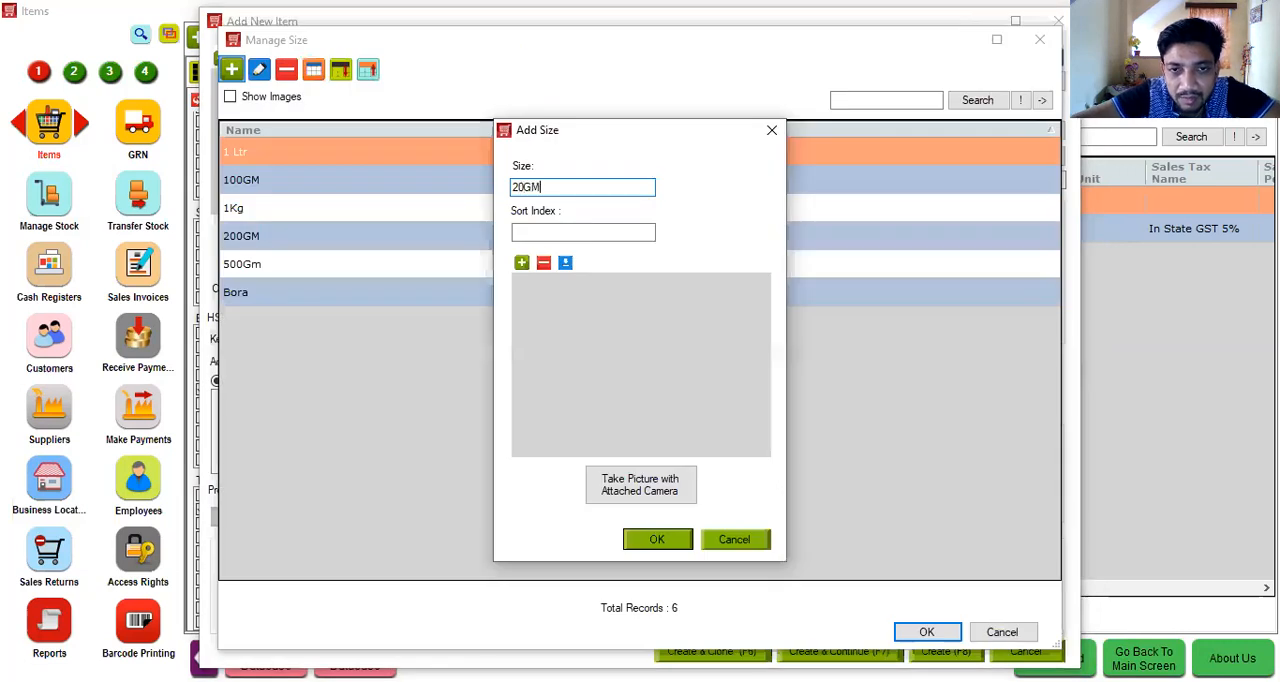
key(Return)
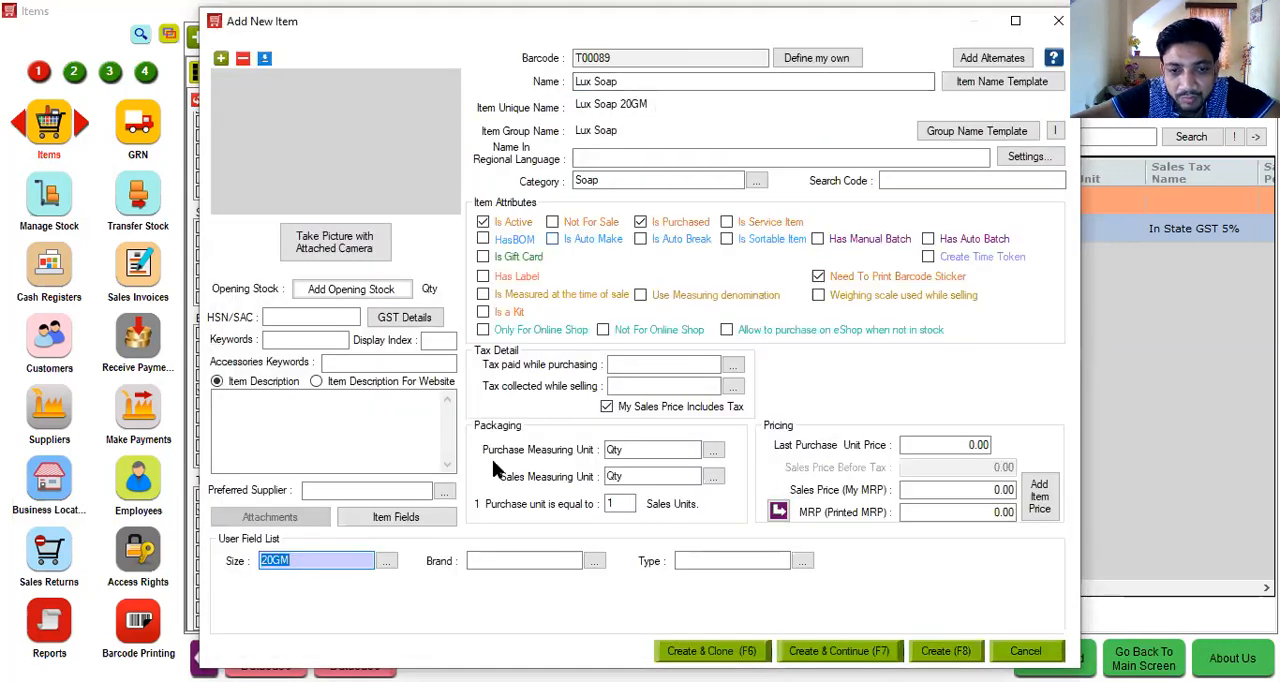
- Create a new brand named Lux and assign it to the Lux Soap item
click(486, 560)
text(+)
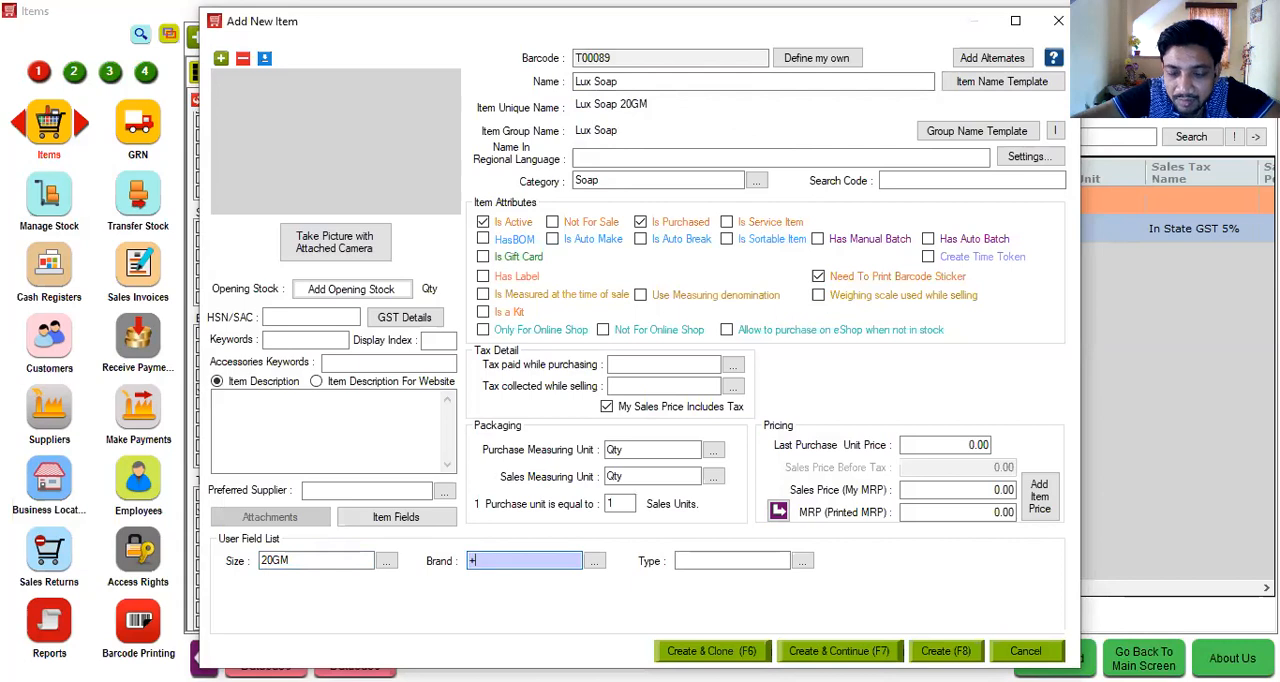
text(Lux)
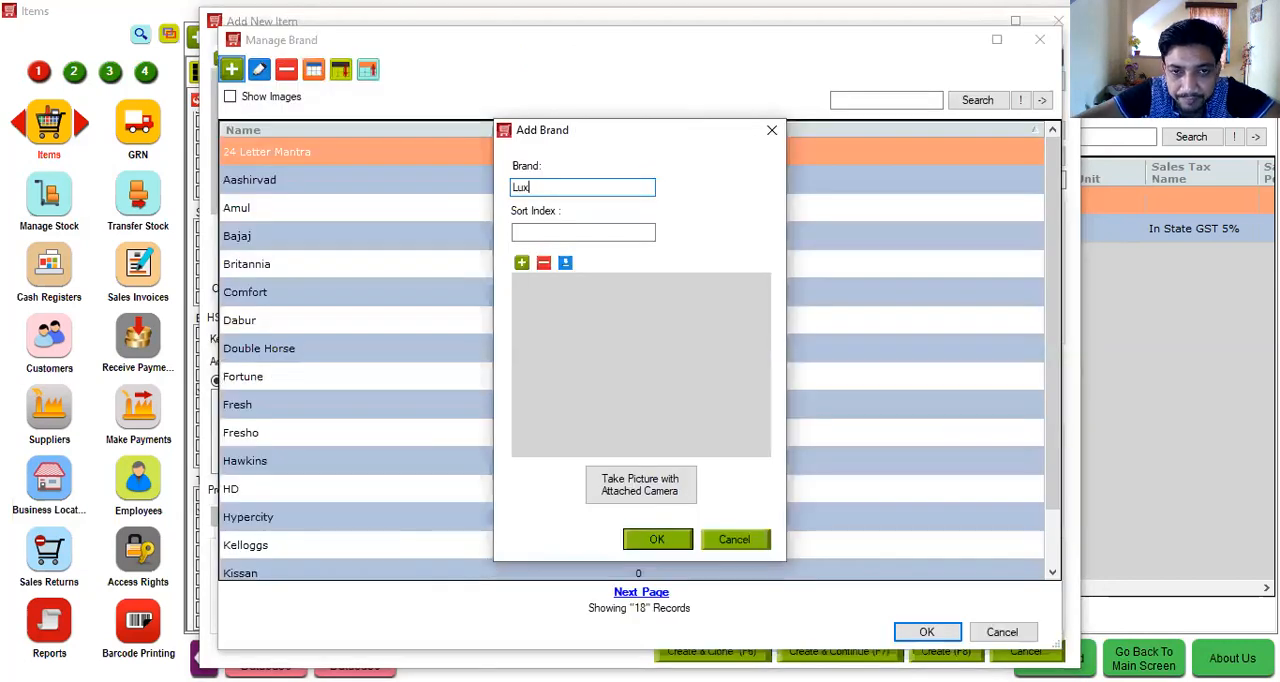
key(Return)
- Set the Lux Soap item's type to the existing Soap entry
click(718, 560)
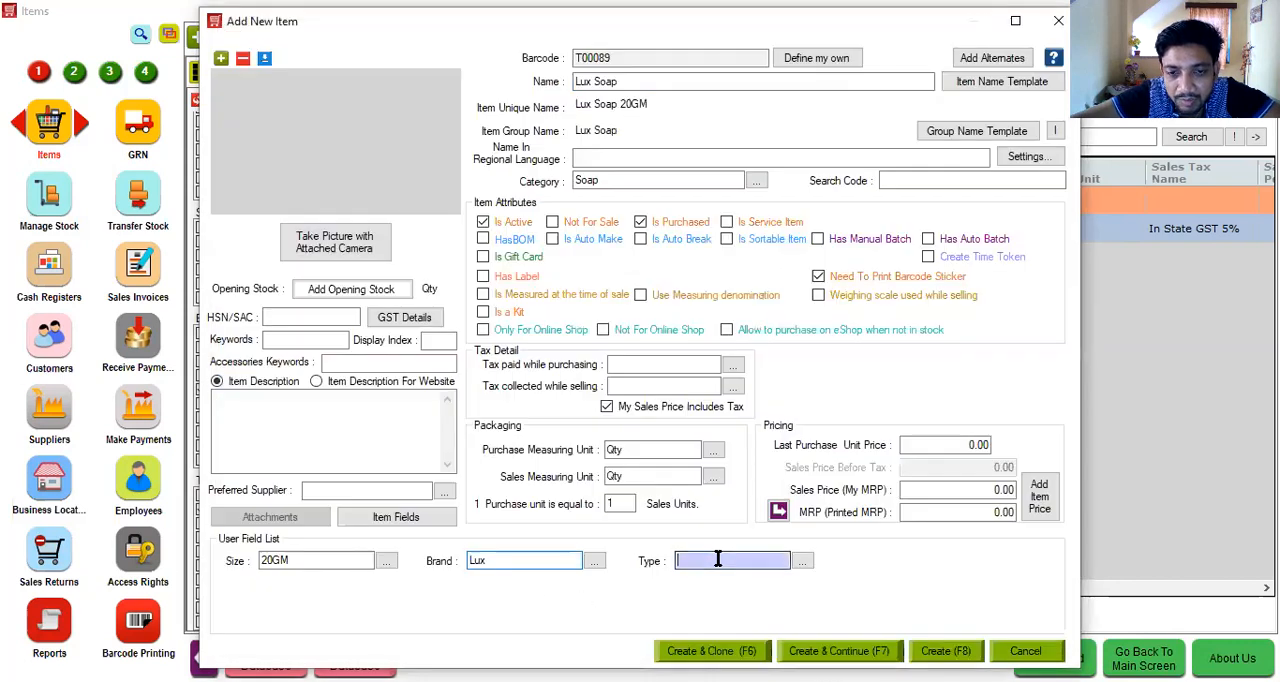
key(Down)
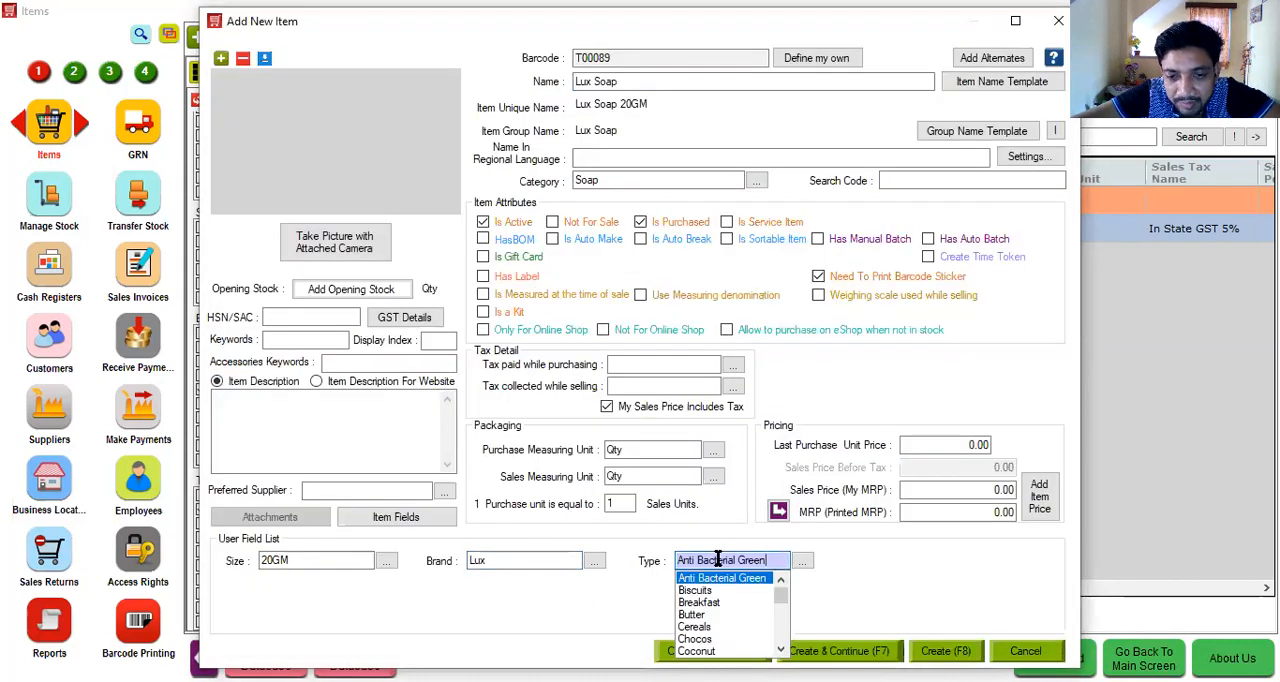
text(Conditioner)
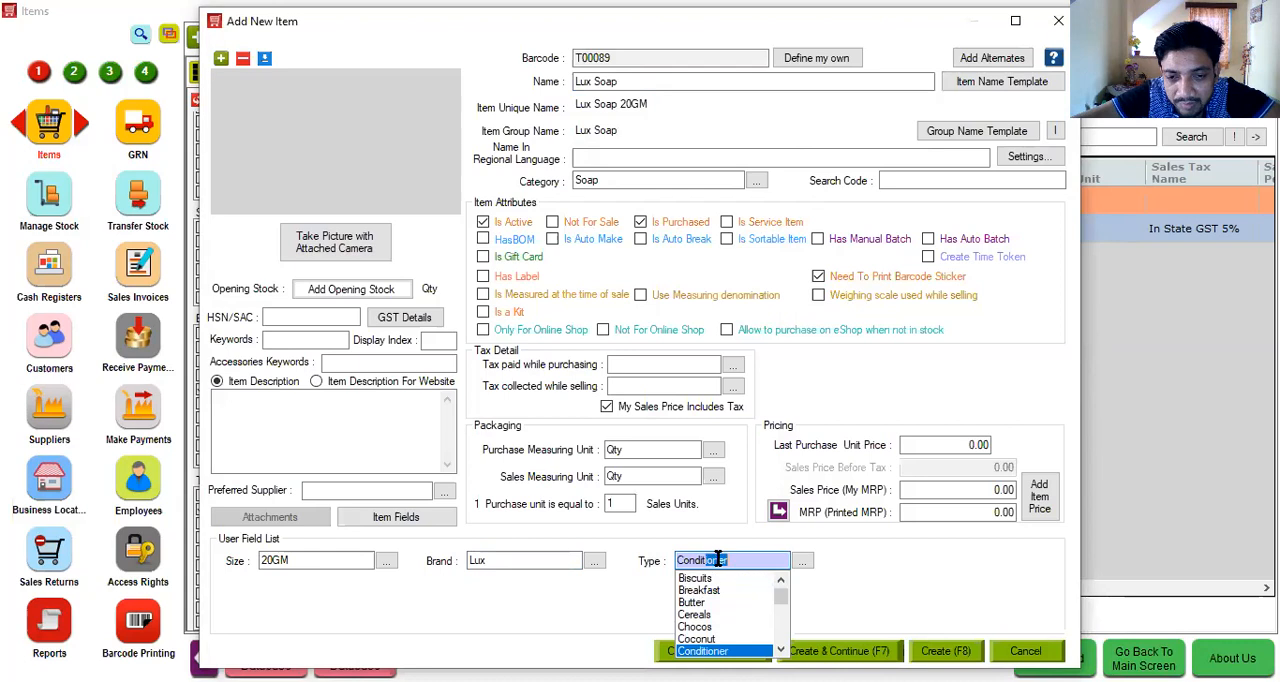
key(Down)
key(Down)
key(Down)
key(Down)
key(Down)
key(Down)
key(Down)
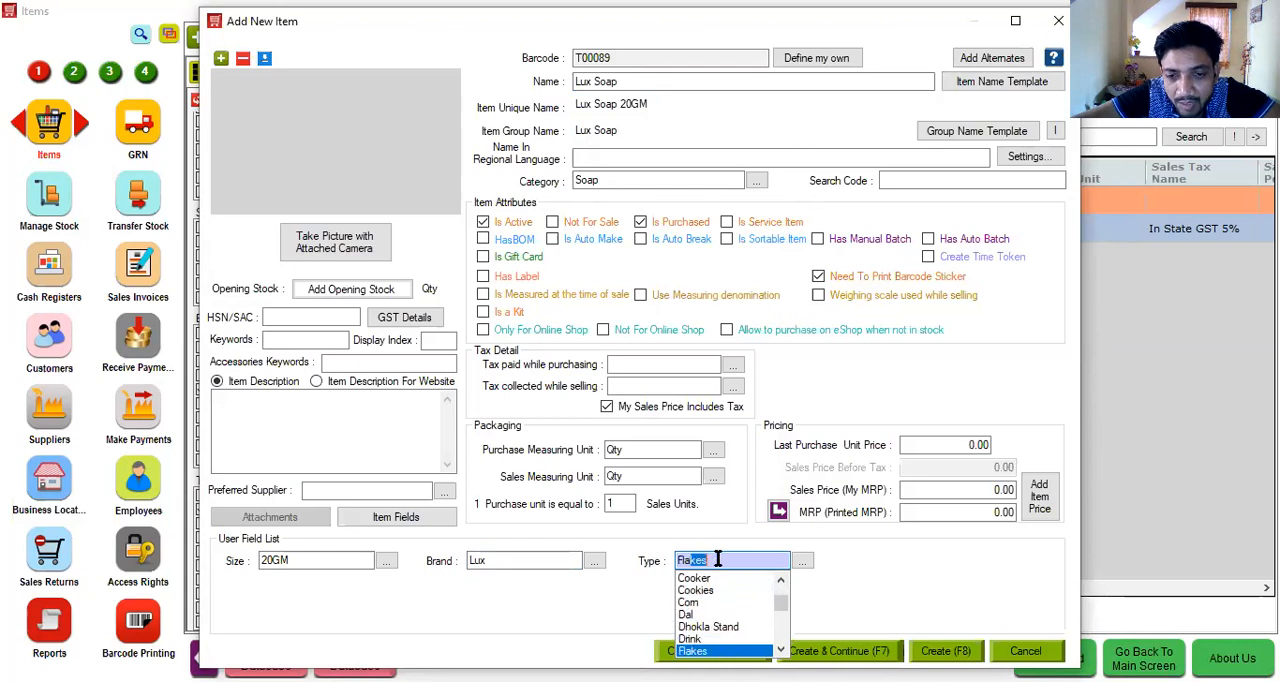
key(Down)
key(Down)
key(Down)
key(Down)
key(Down)
key(Down)
key(Down)
key(Down)
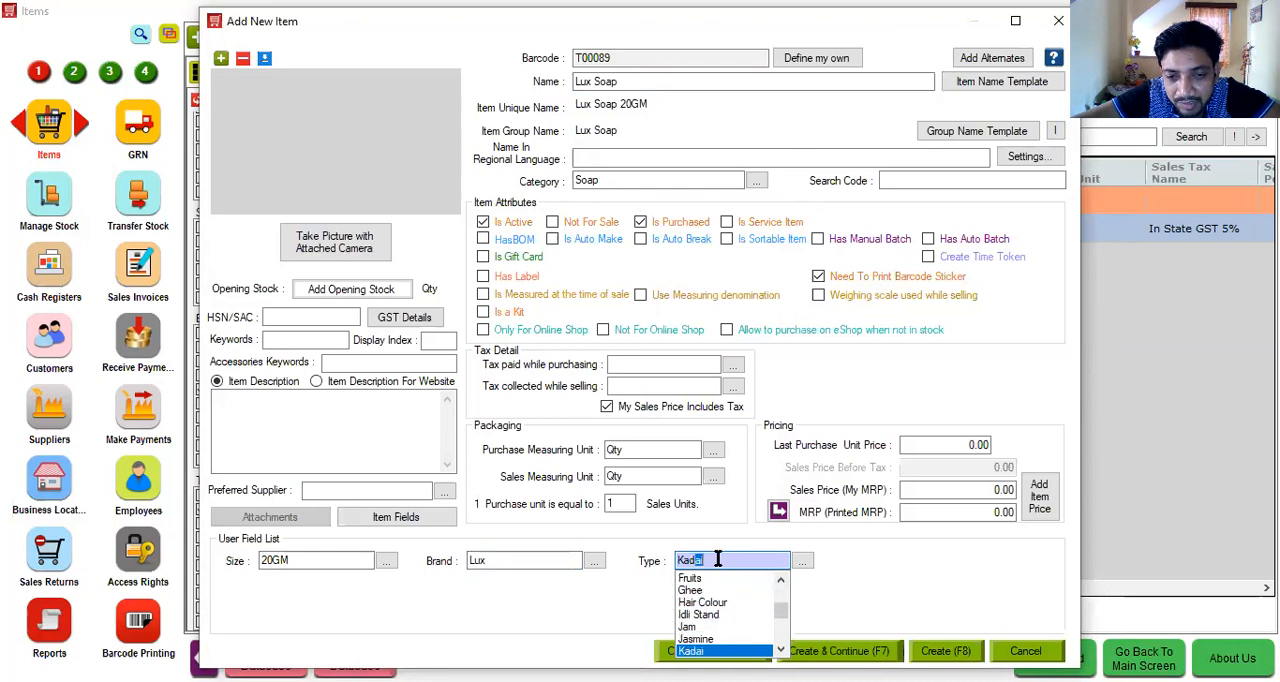
key(Down)
key(Down)
key(Down)
key(Down)
key(Down)
key(Down)
key(Down)
key(Down)
key(Down)
key(Down)
key(Down)
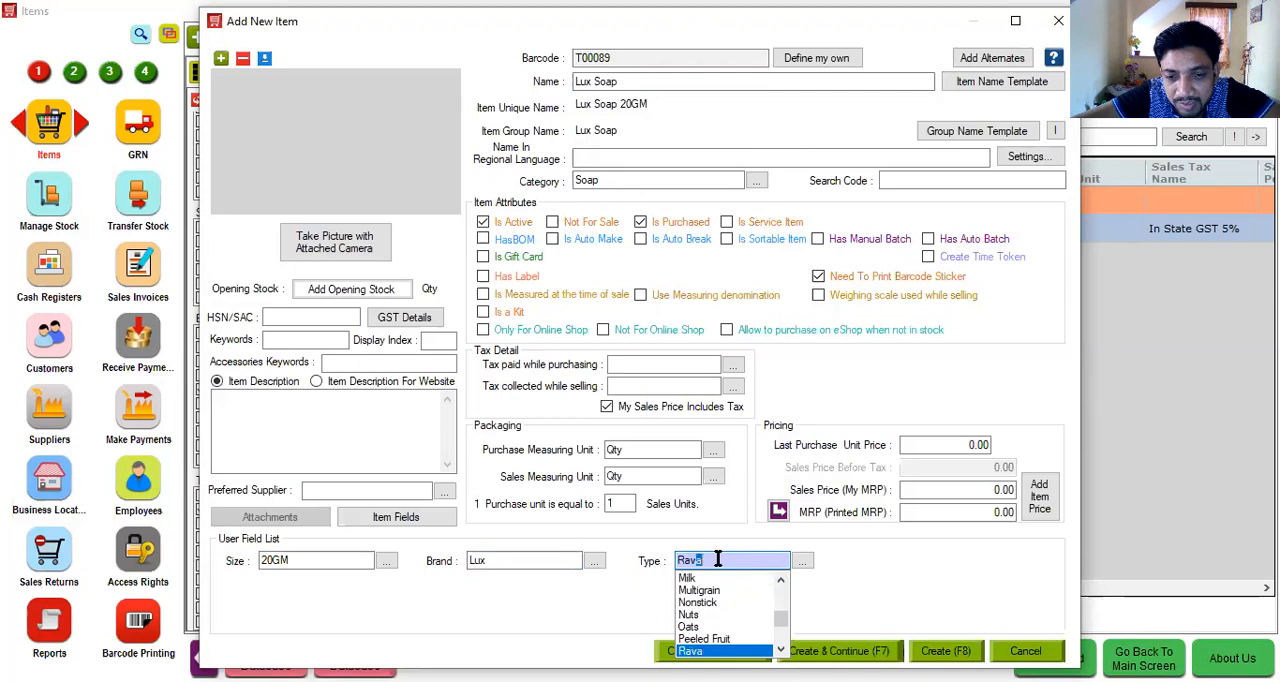
key(Down)
key(Down)
key(Down)
key(Up)
key(Return)
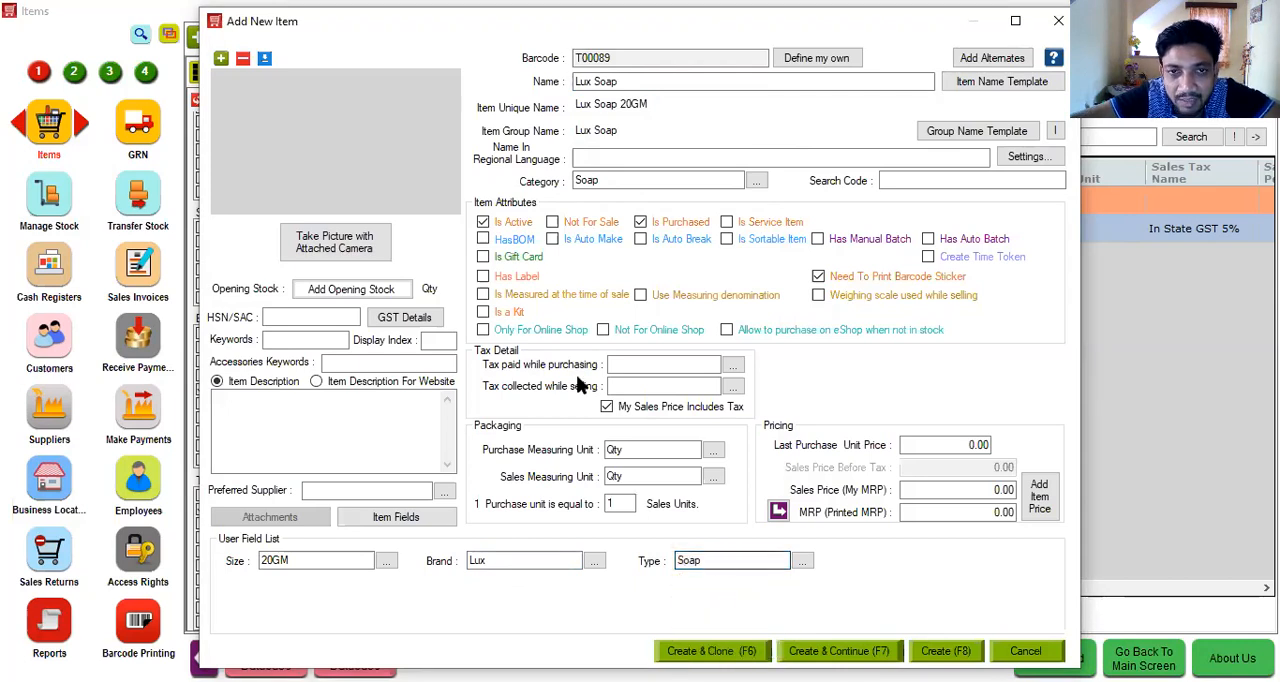
- Rename the Soap category to Batch Items in the category manager and return to the new item form
click(600, 180)
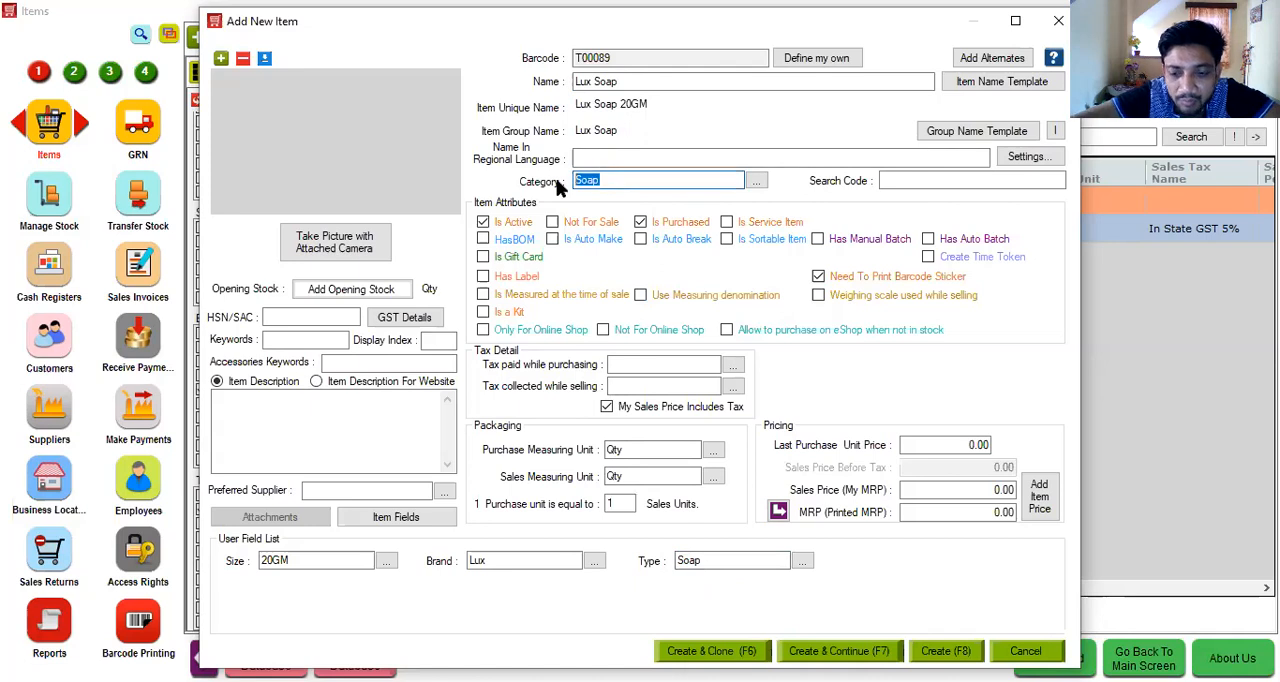
click(749, 178)
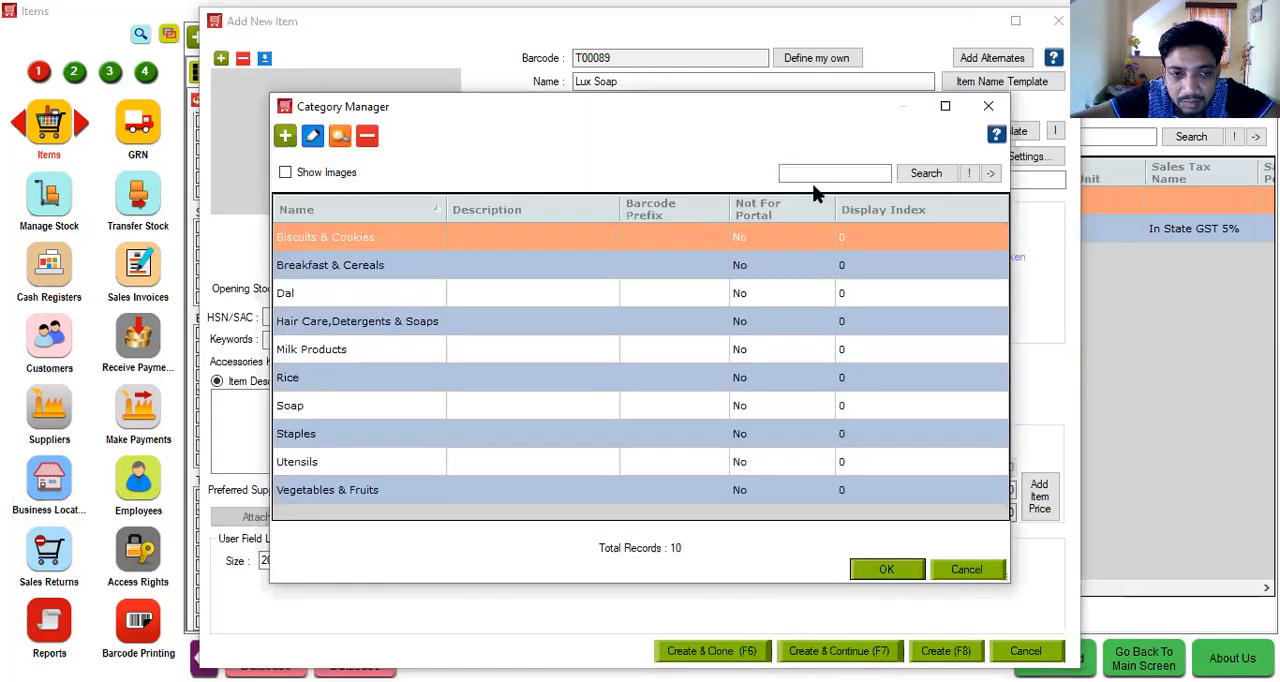
click(420, 405)
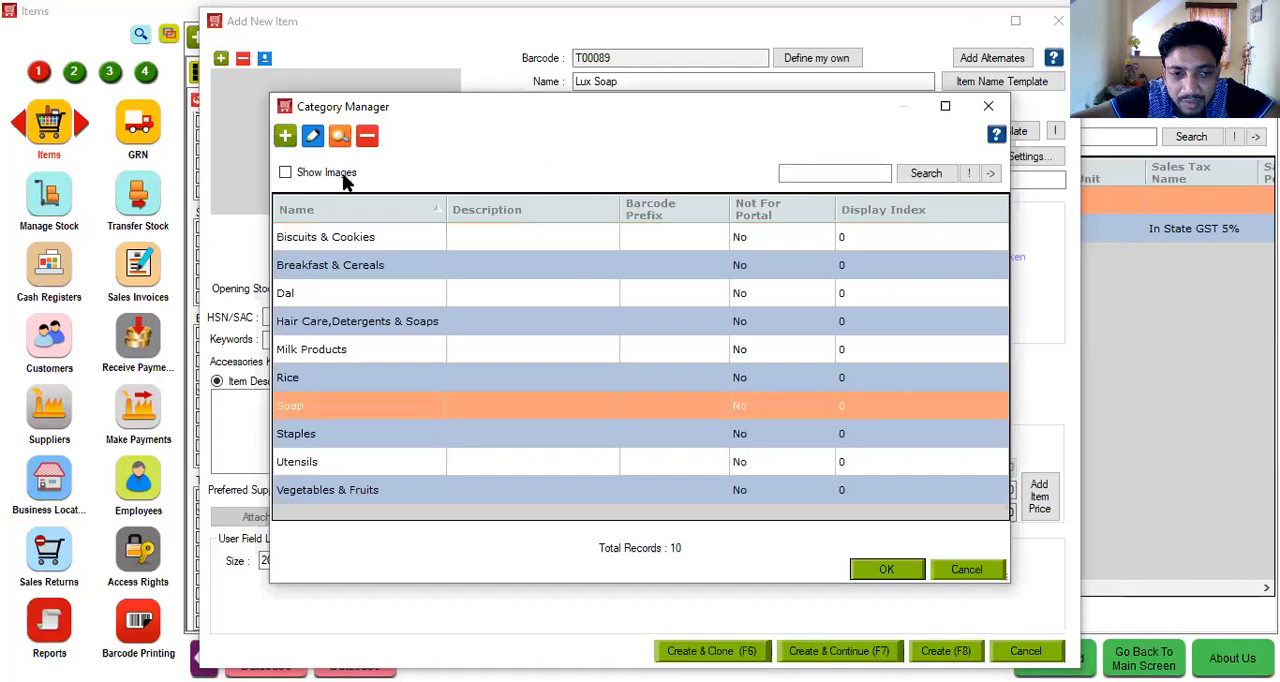
click(313, 137)
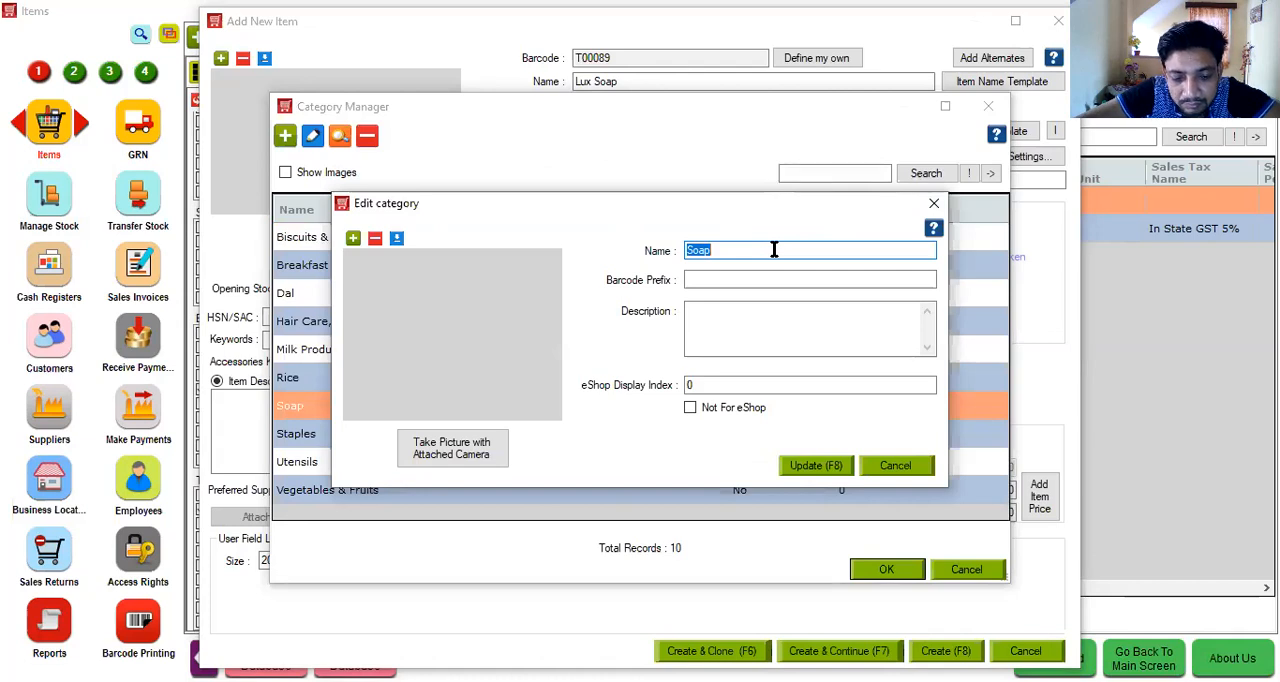
text(Batch )
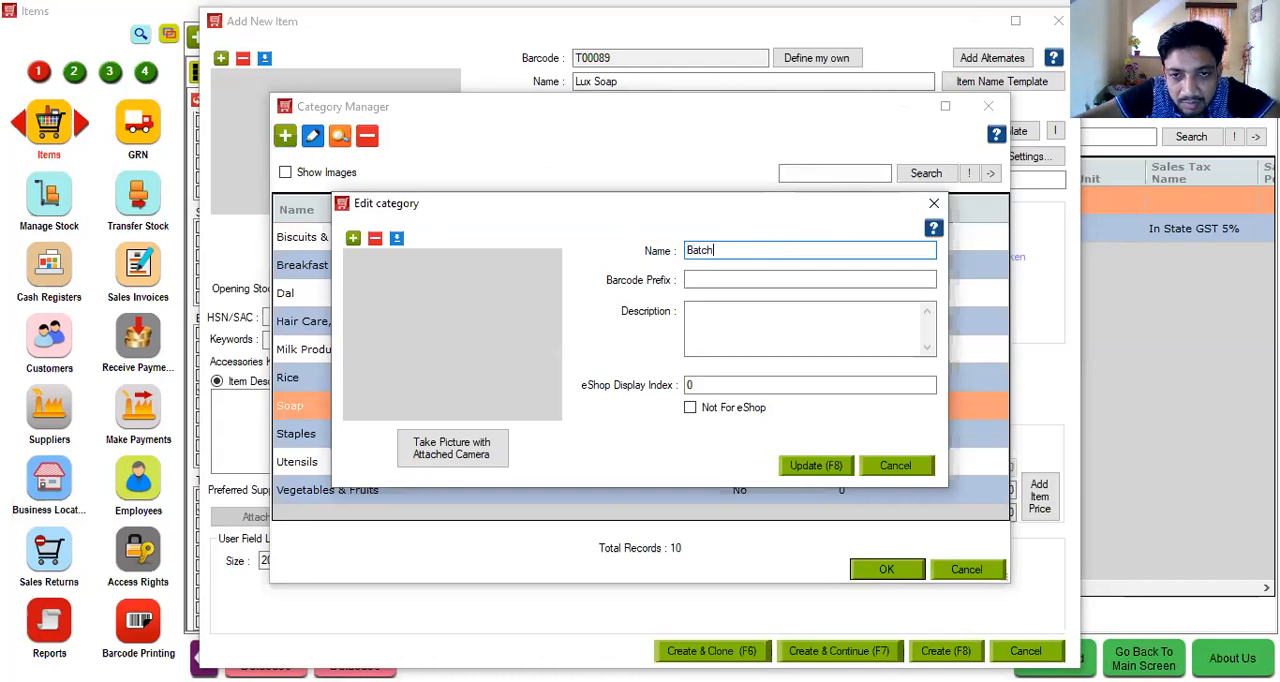
text(Items)
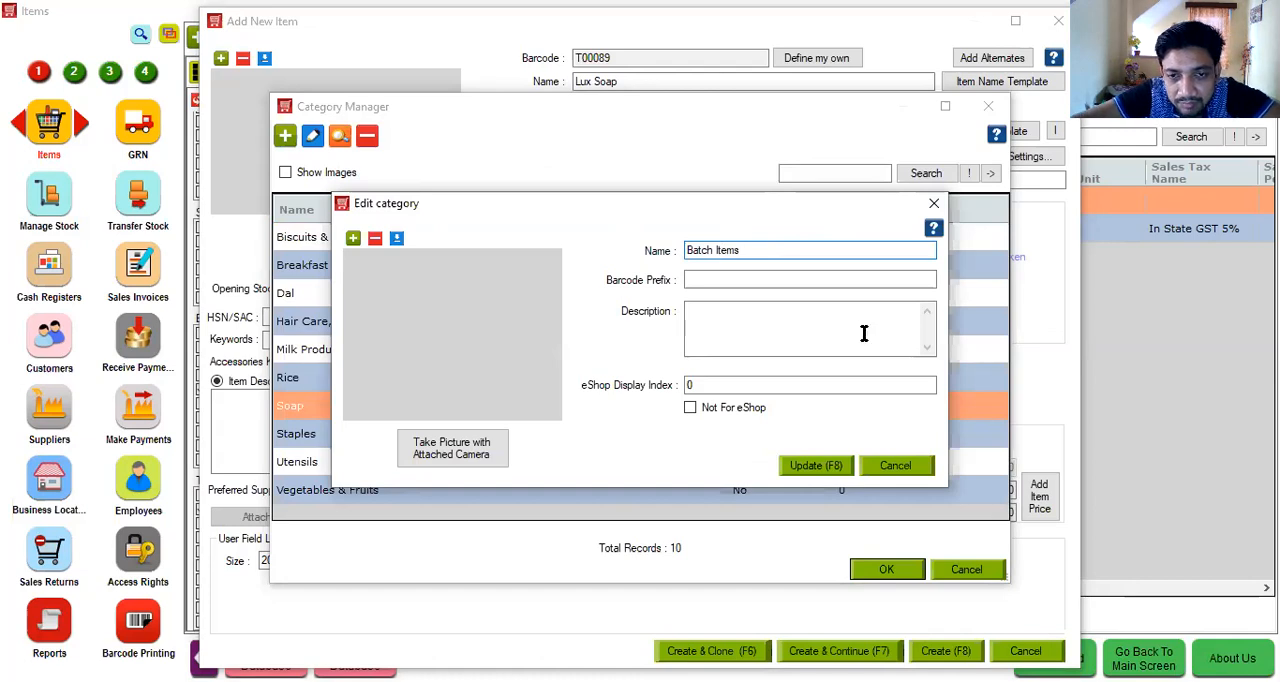
click(806, 467)
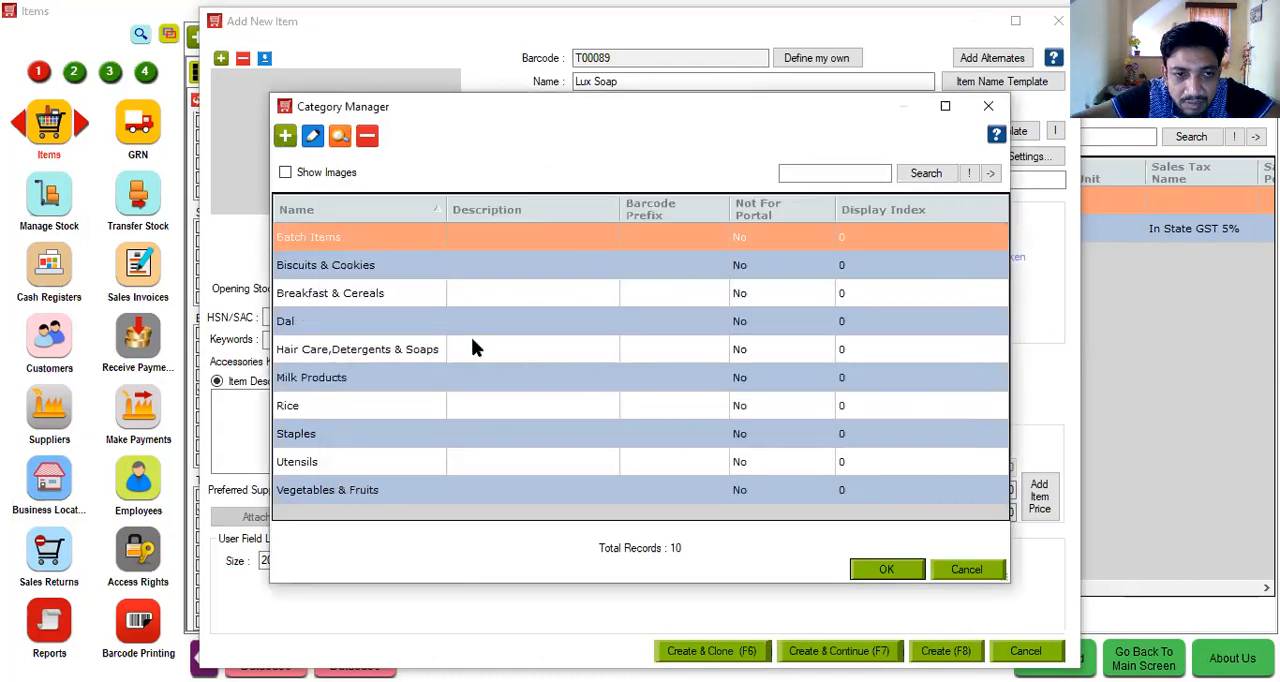
click(914, 571)
- Assign the Batch Items category to the Lux Soap item
click(608, 182)
key(BackSpace)
text(B)
key(Return)
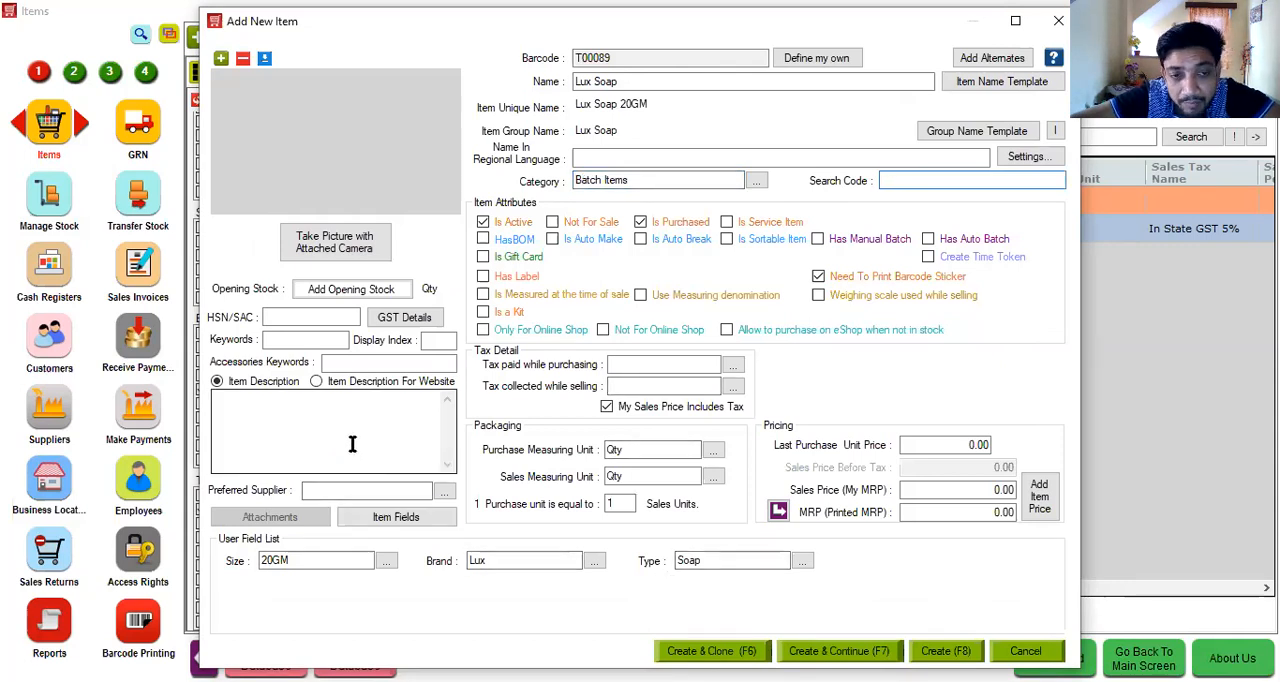
- Review the item user fields and the suggested fields offered for a business type, without adding any
click(370, 516)
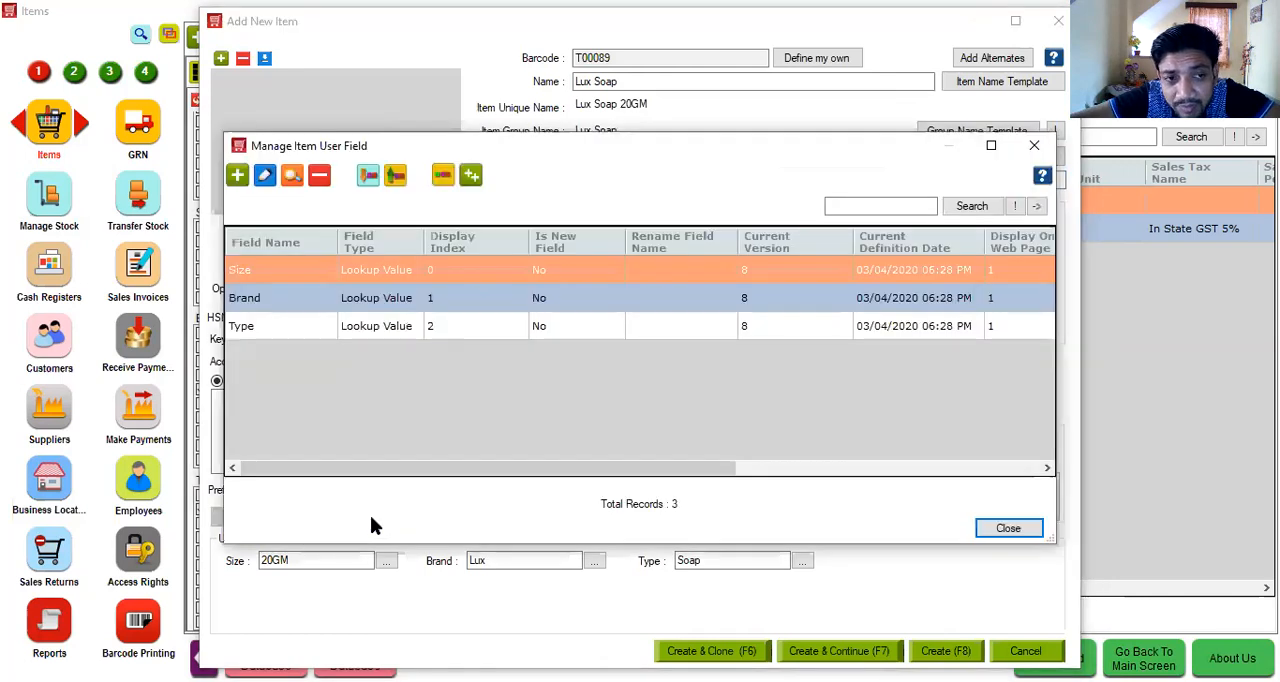
click(474, 180)
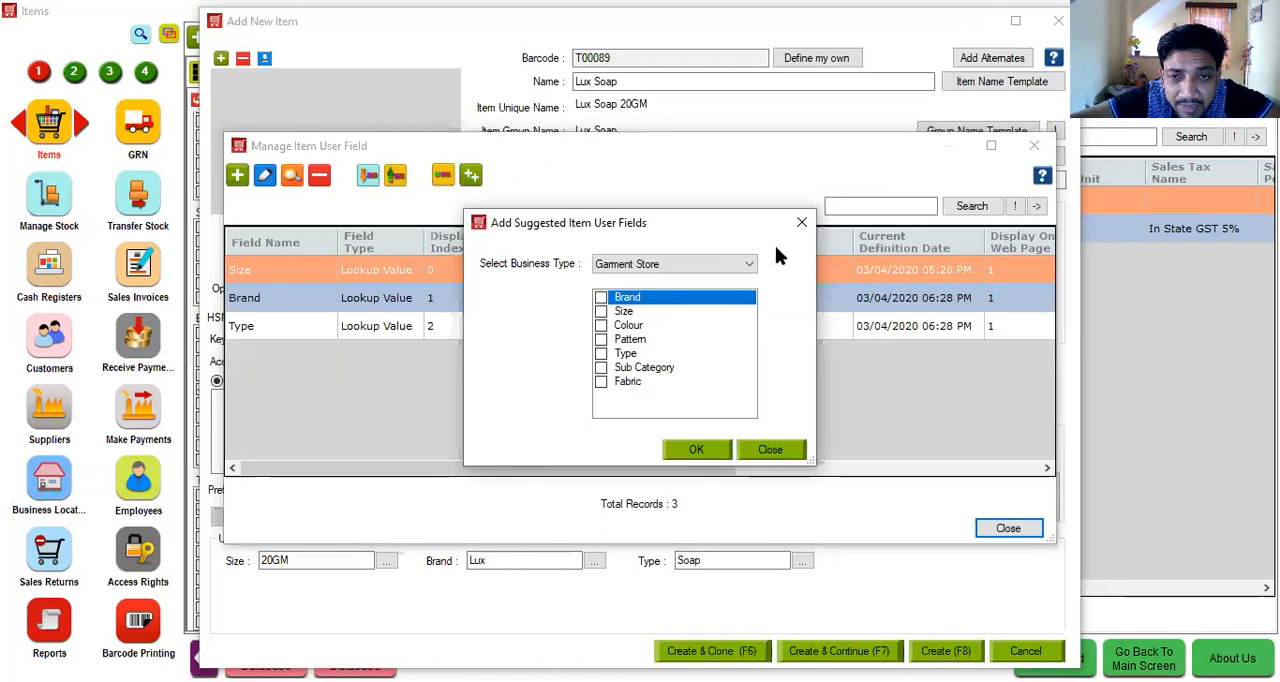
click(800, 228)
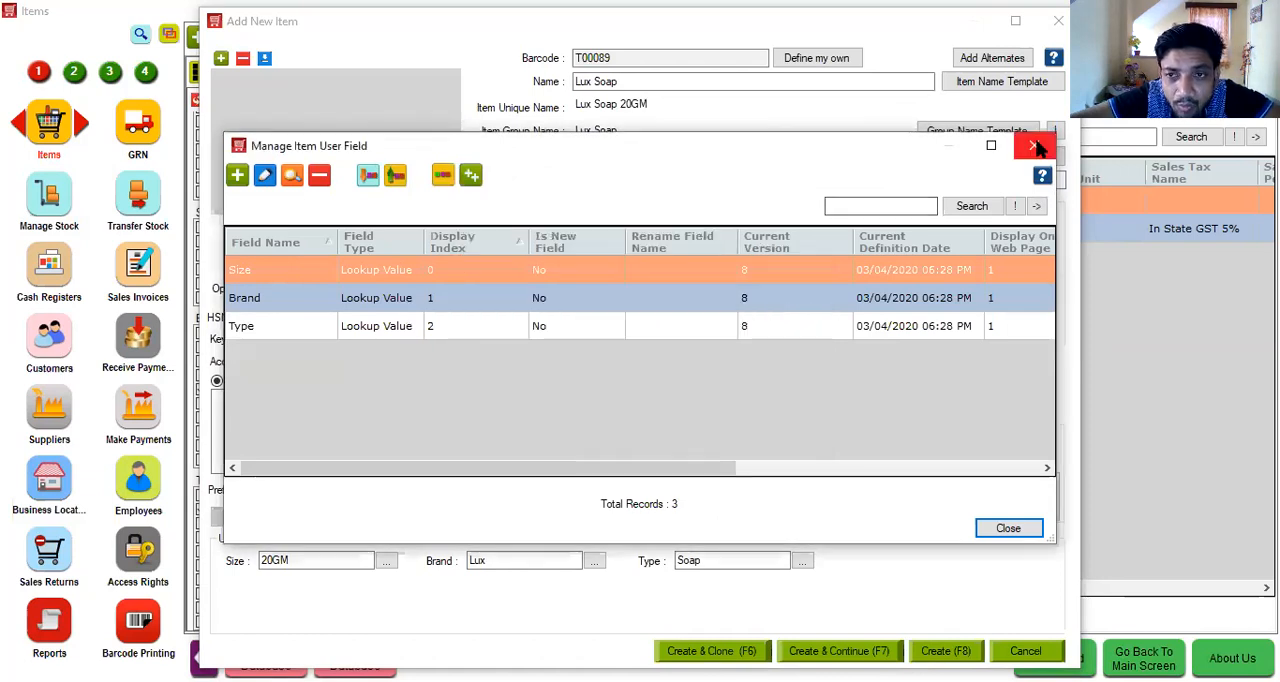
click(1036, 148)
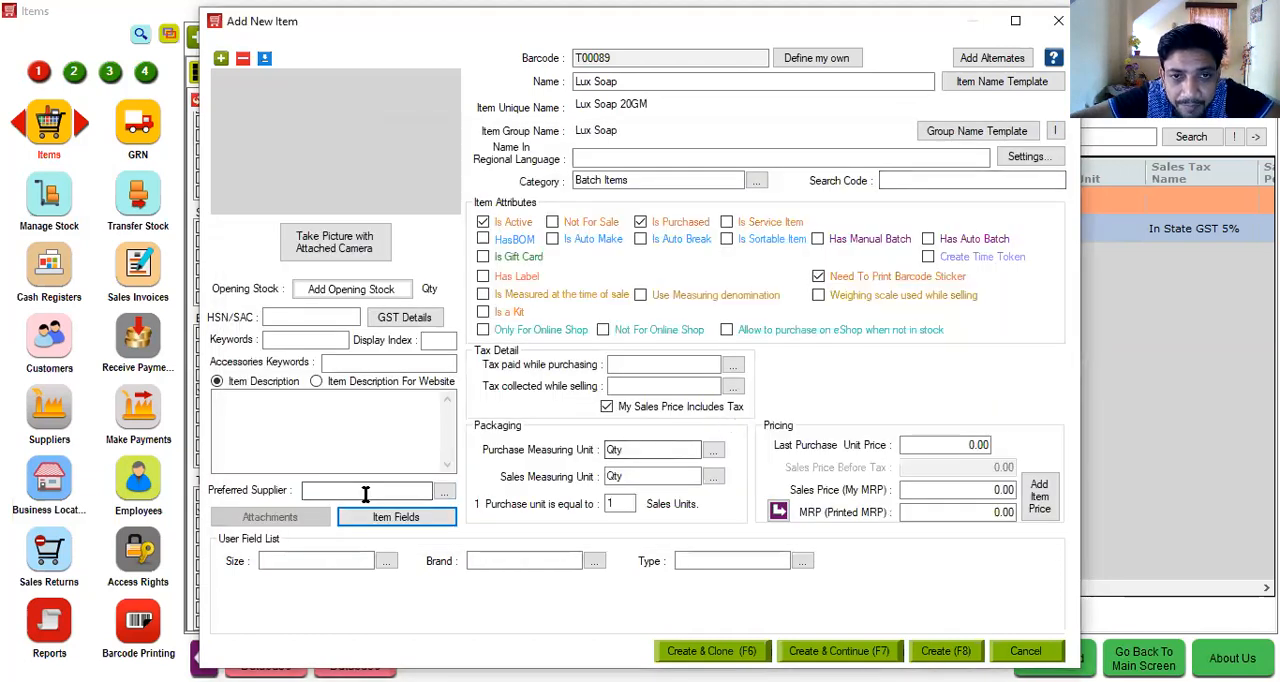
- Fill in the item's user fields again with size 20GM, brand Lux and type Soap
click(300, 560)
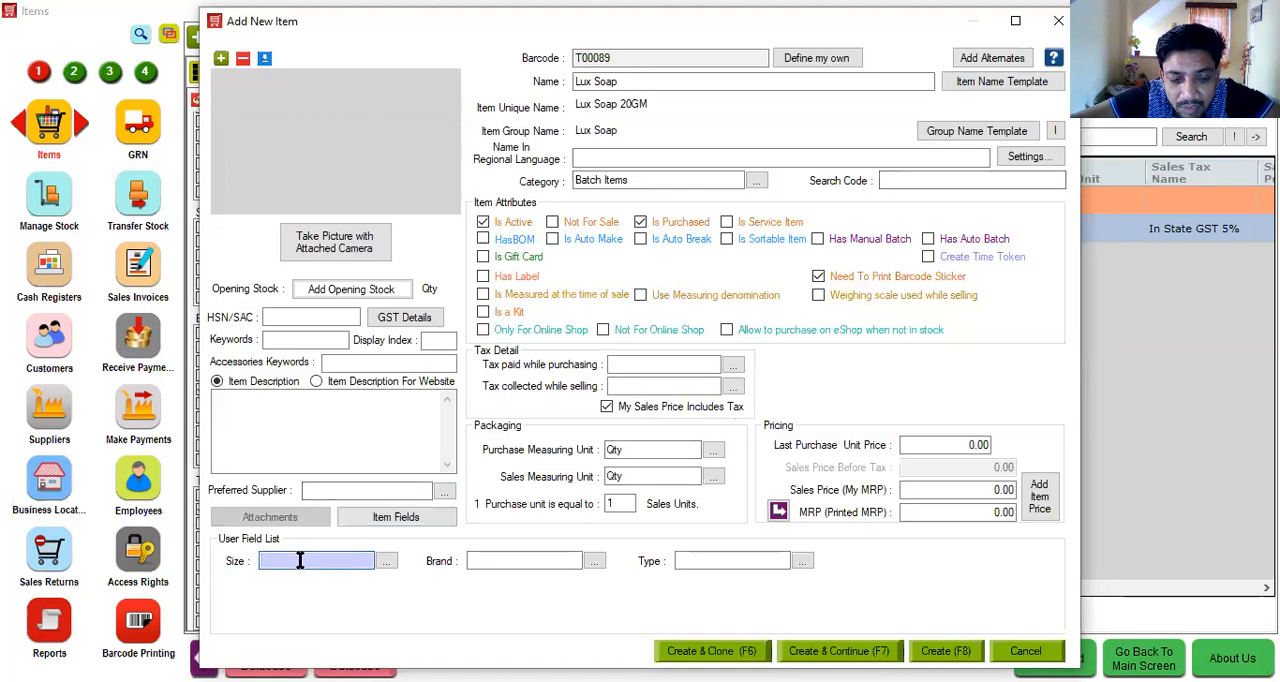
text(20GM)
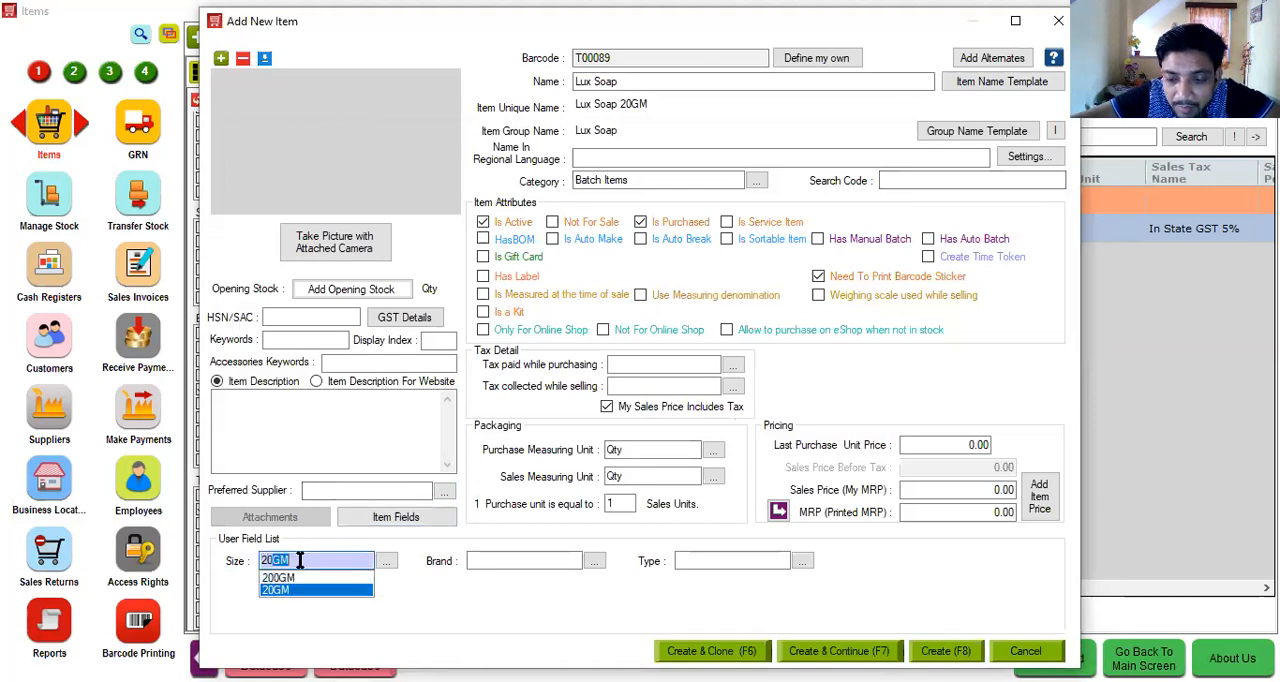
key(Tab)
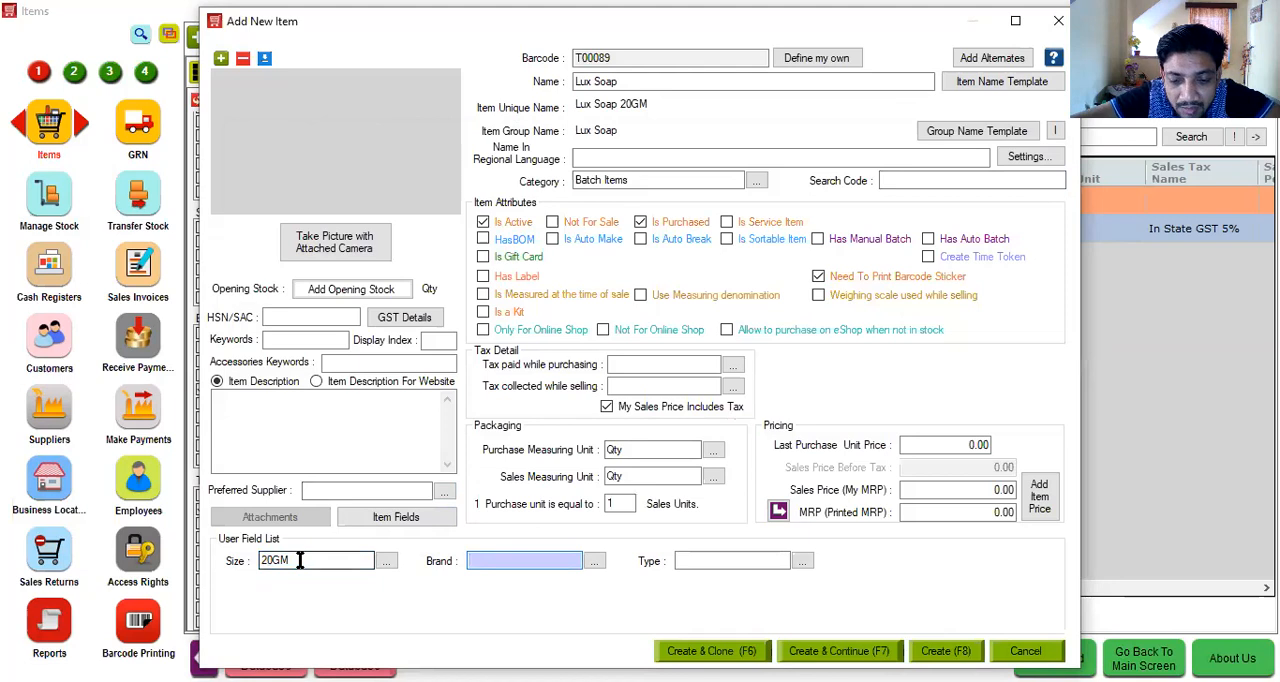
text(L)
text(ux)
key(Tab)
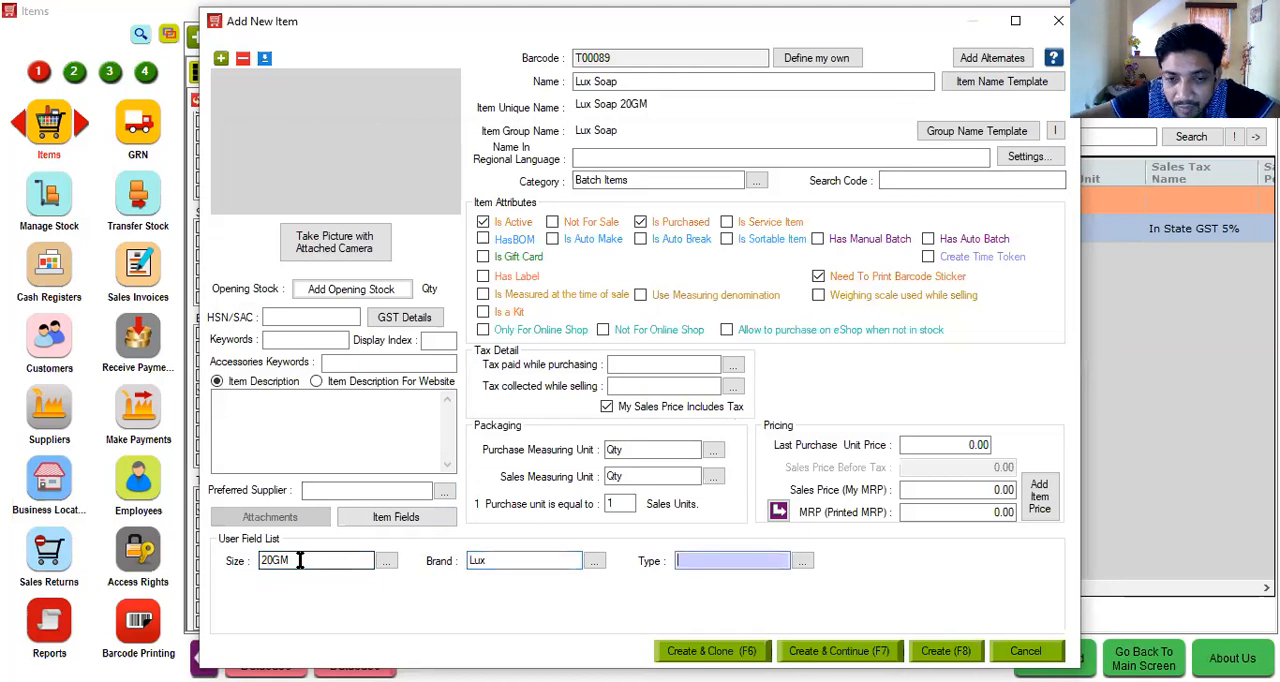
text(Soap)
key(Tab)
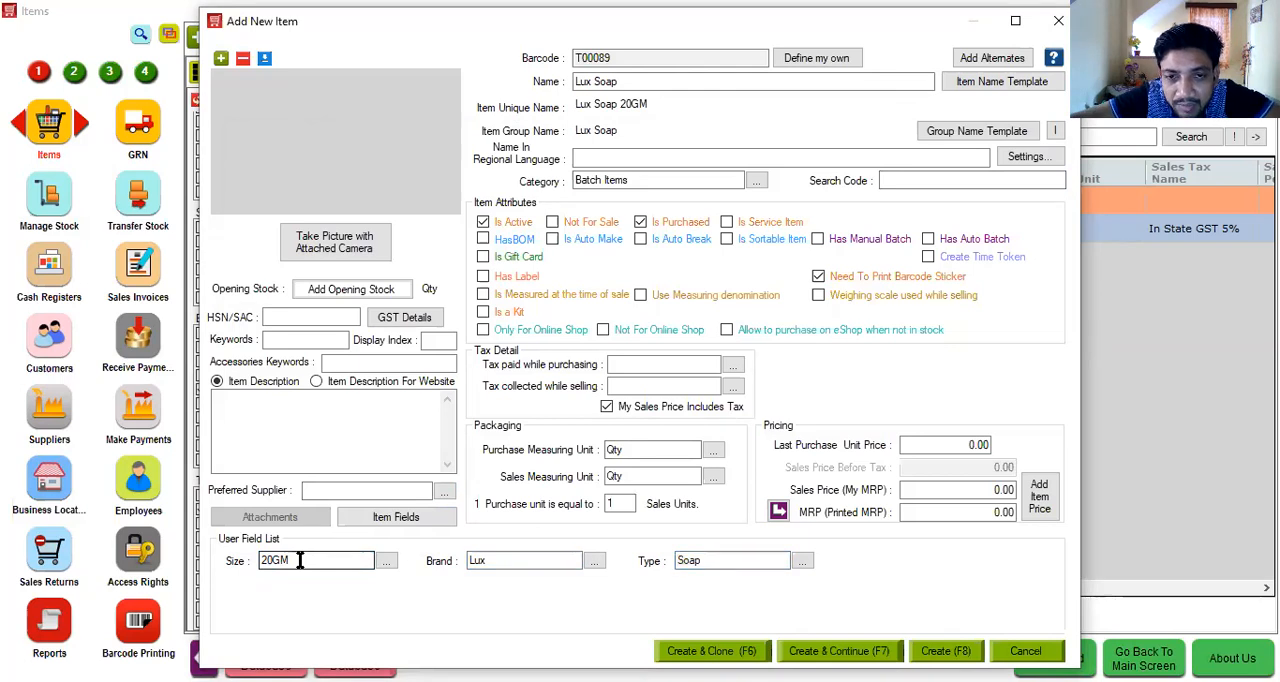
- Set both the purchase tax and the sales tax of the item to In State GST 5%
click(643, 366)
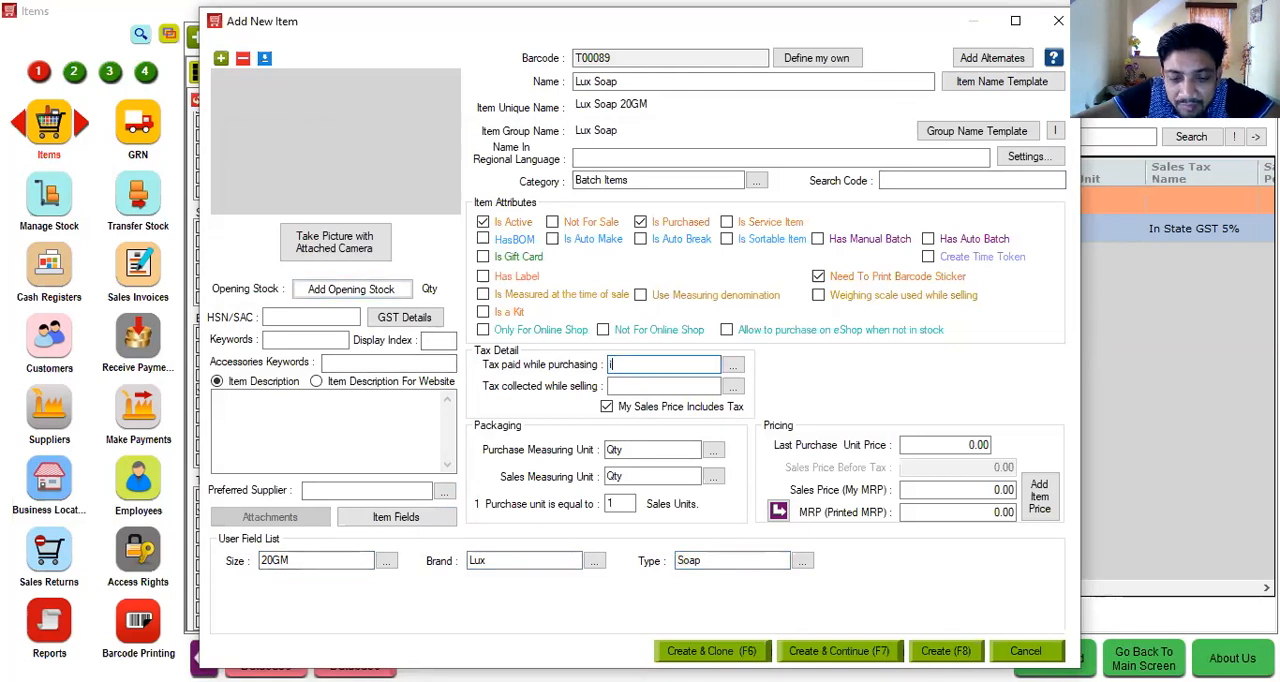
text(In State GST 5%)
key(Down)
key(Down)
key(Return)
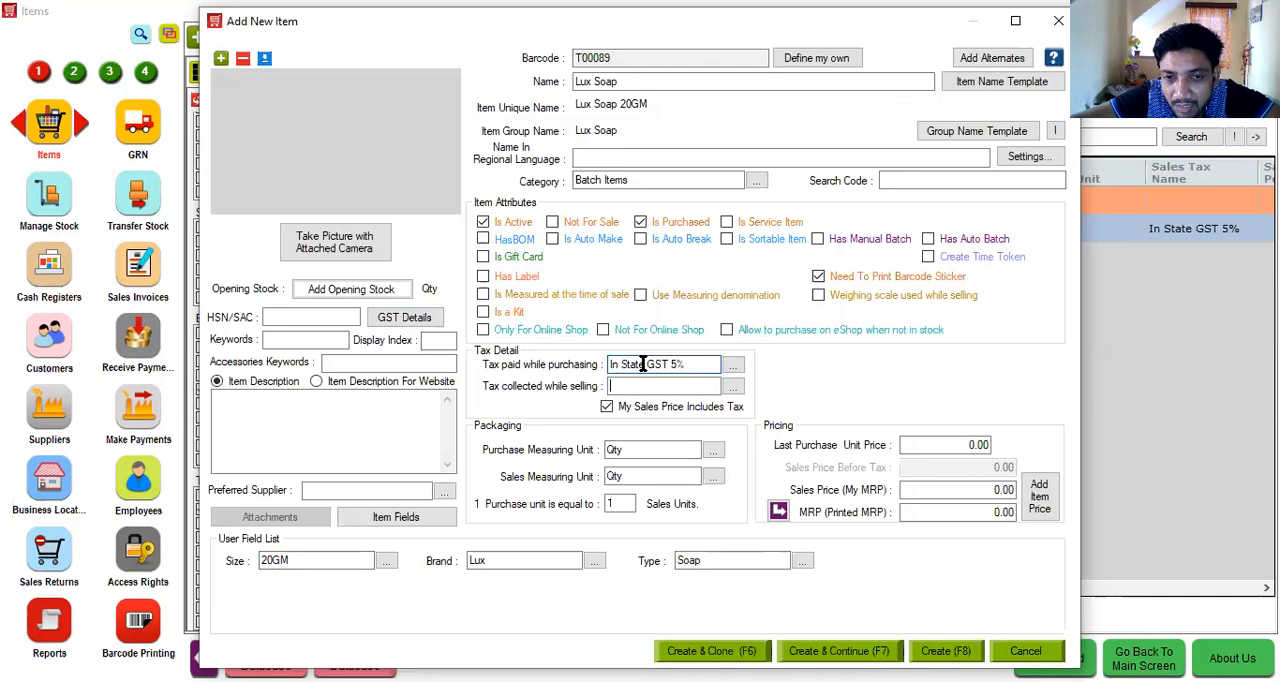
key(Tab)
text(In)
key(Down)
key(Down)
key(Return)
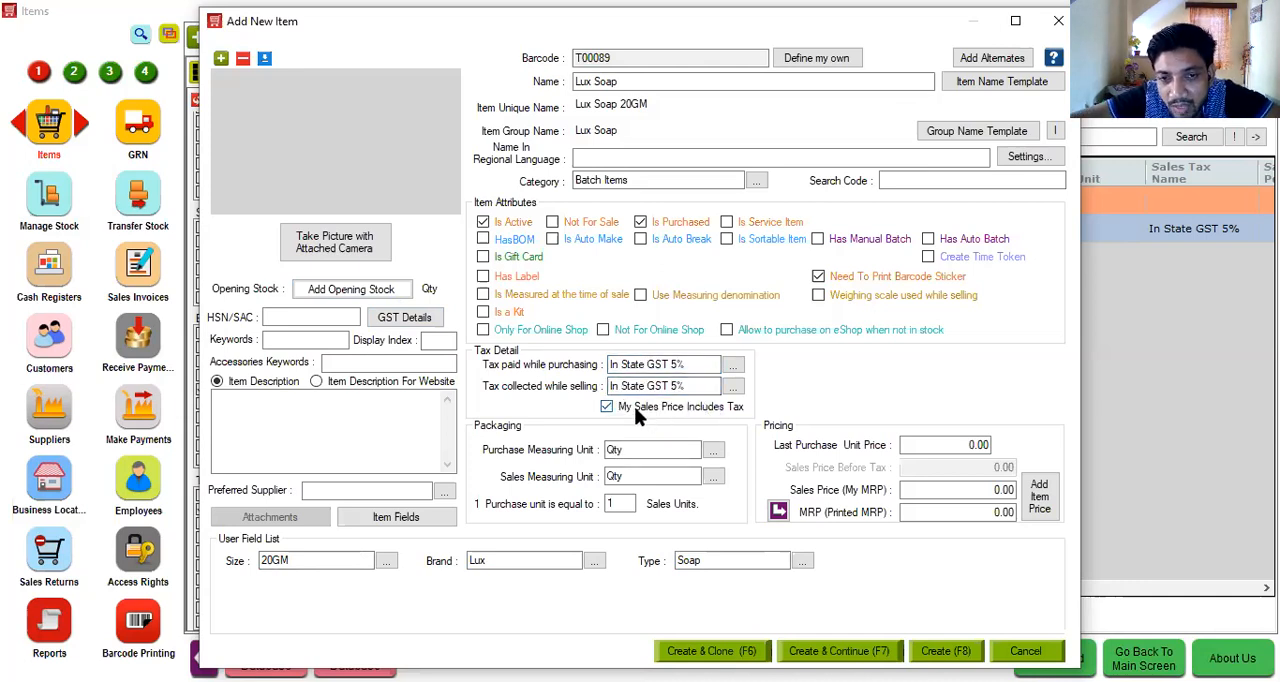
- Price the item with a printed MRP of 25, a sales price of 24 and a last purchase unit price of 20
click(911, 489)
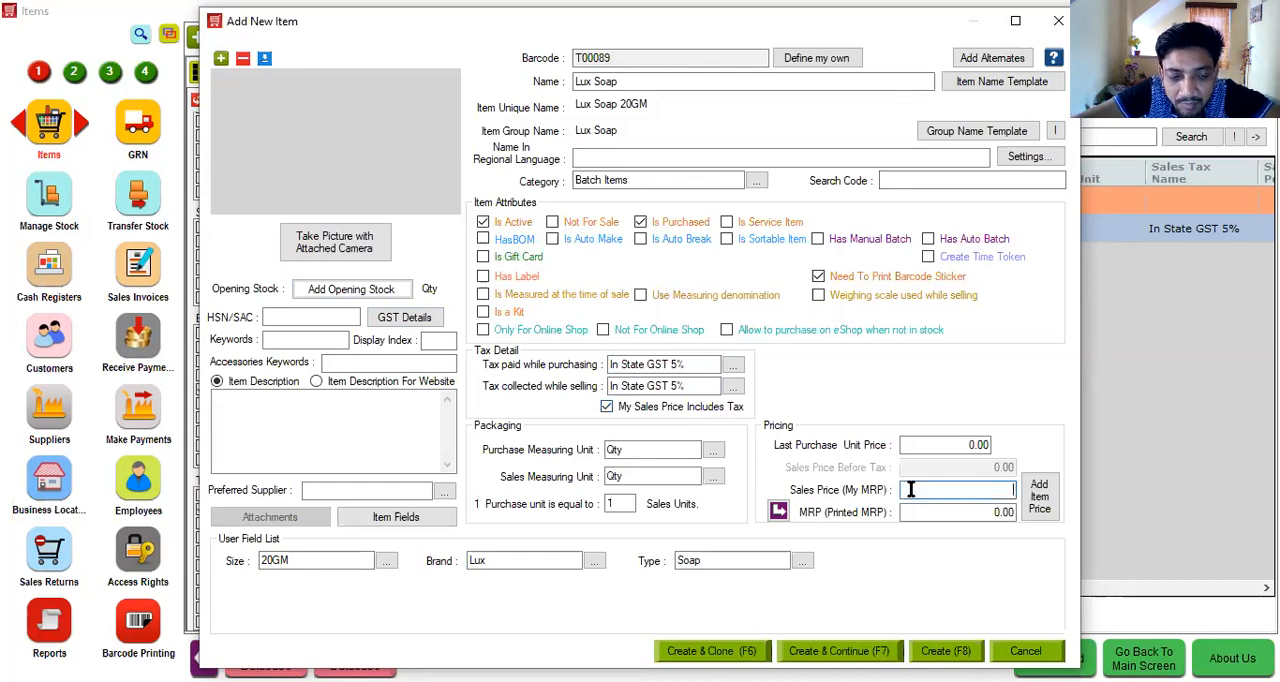
click(921, 515)
text(25)
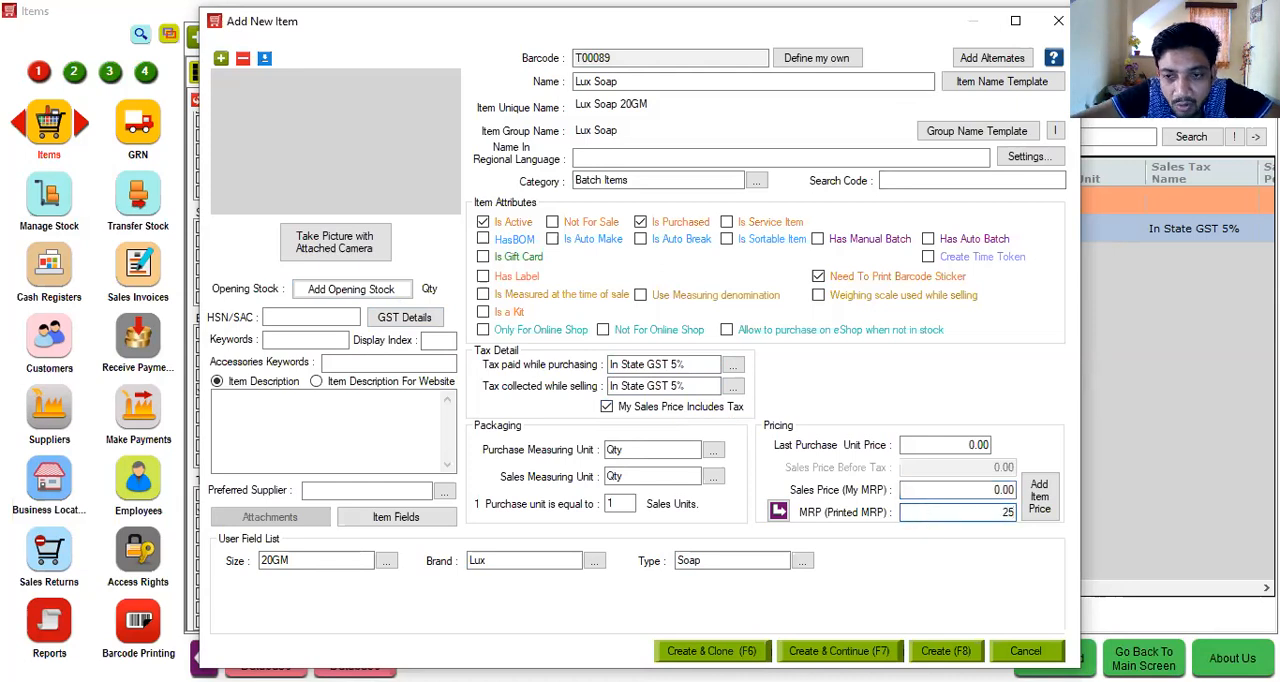
click(950, 492)
text(24)
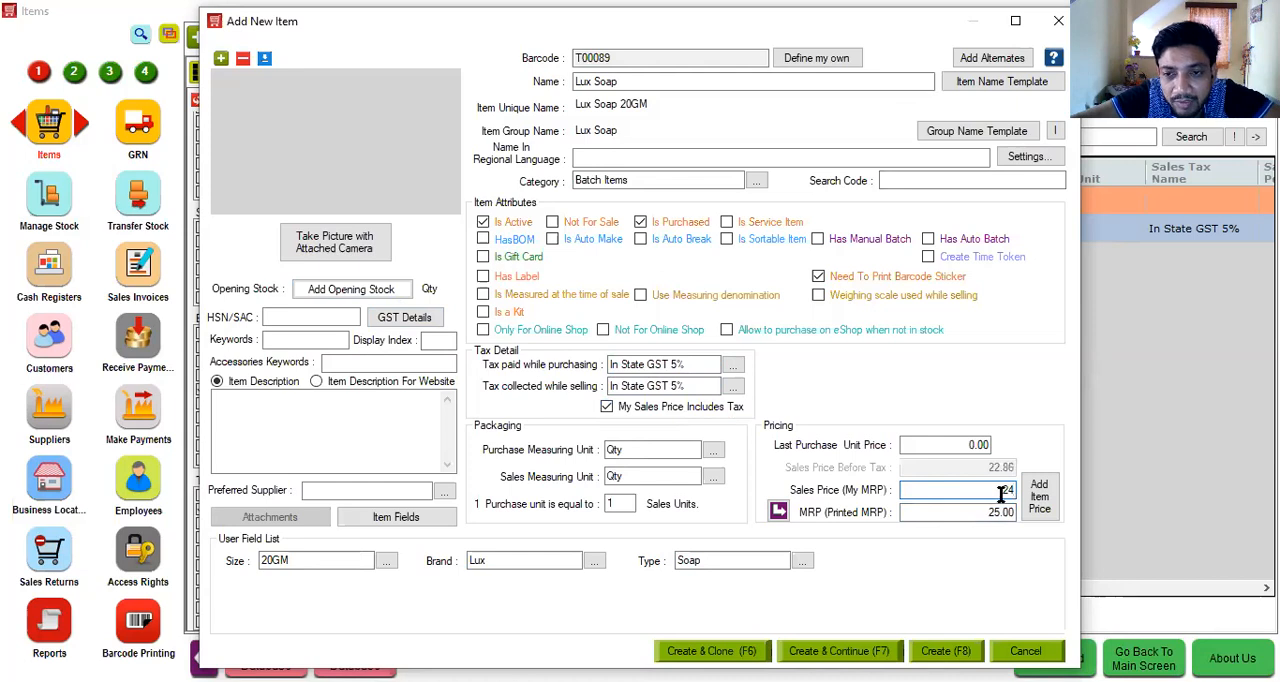
click(963, 444)
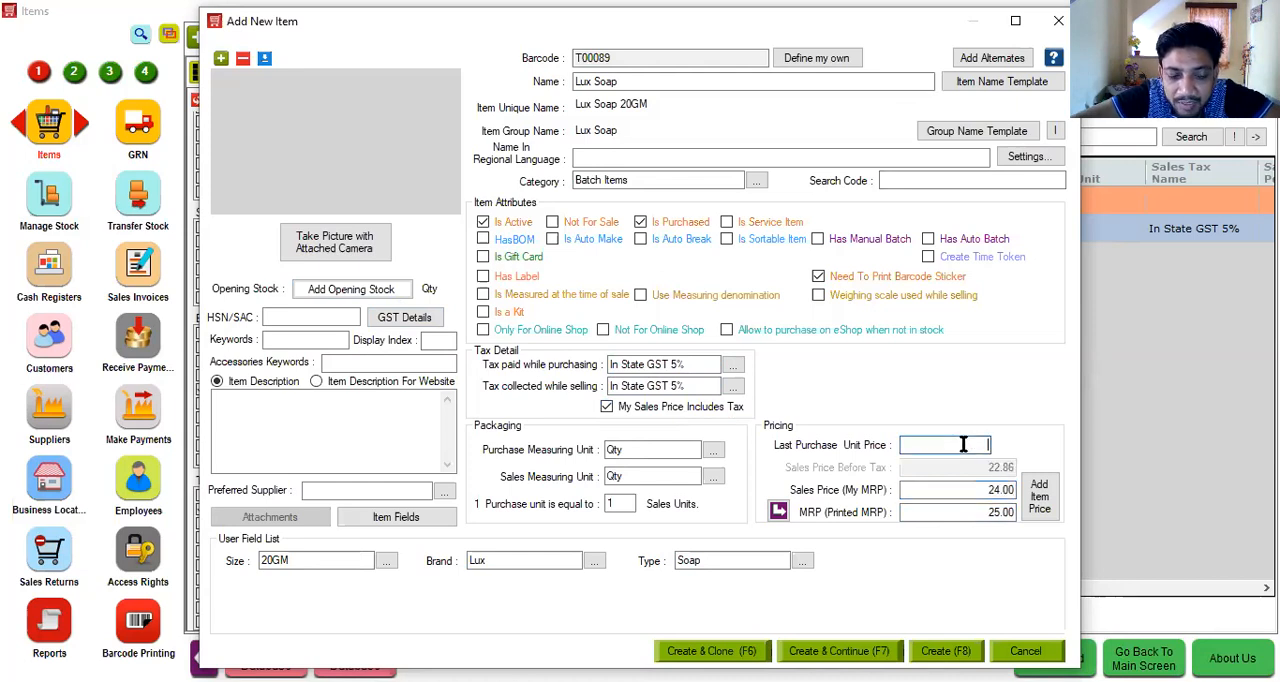
text(20)
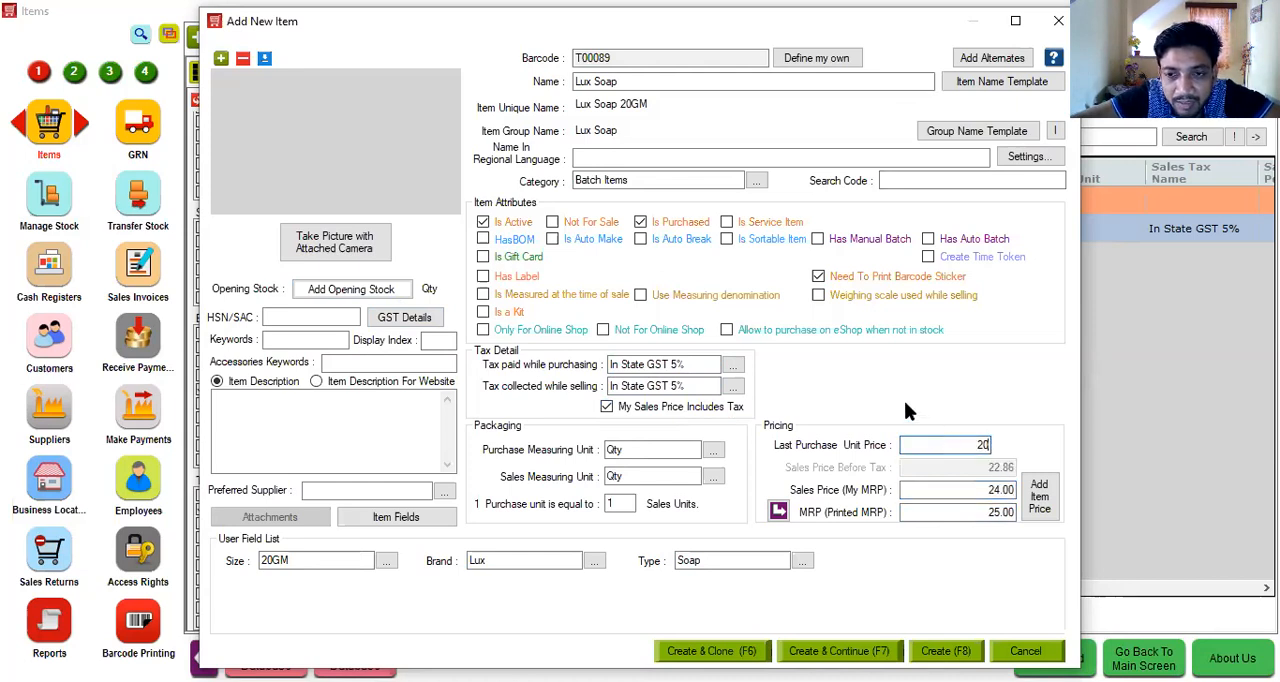
- Enter HSN/SAC code 1111 and add an opening stock of 10 with Hyper Drive Grocery Store as company, location and warehouse
click(297, 316)
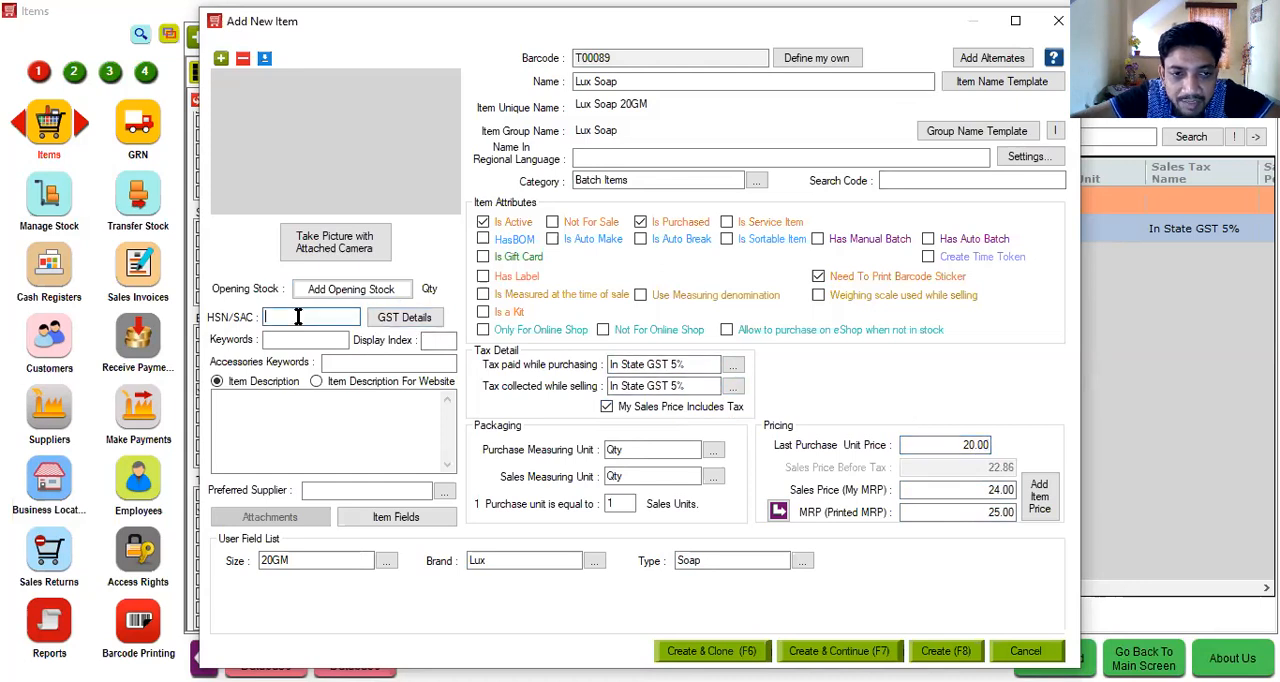
text(1111)
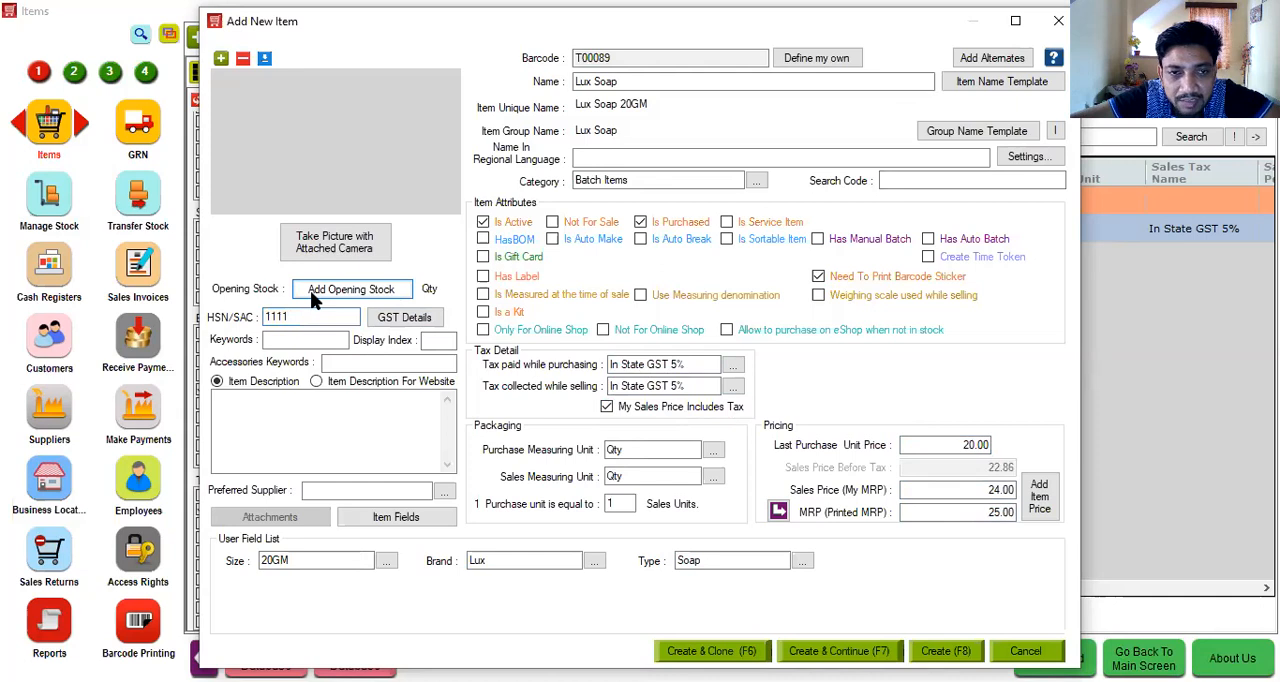
click(310, 290)
key(Down)
key(Return)
key(Down)
key(Return)
key(Down)
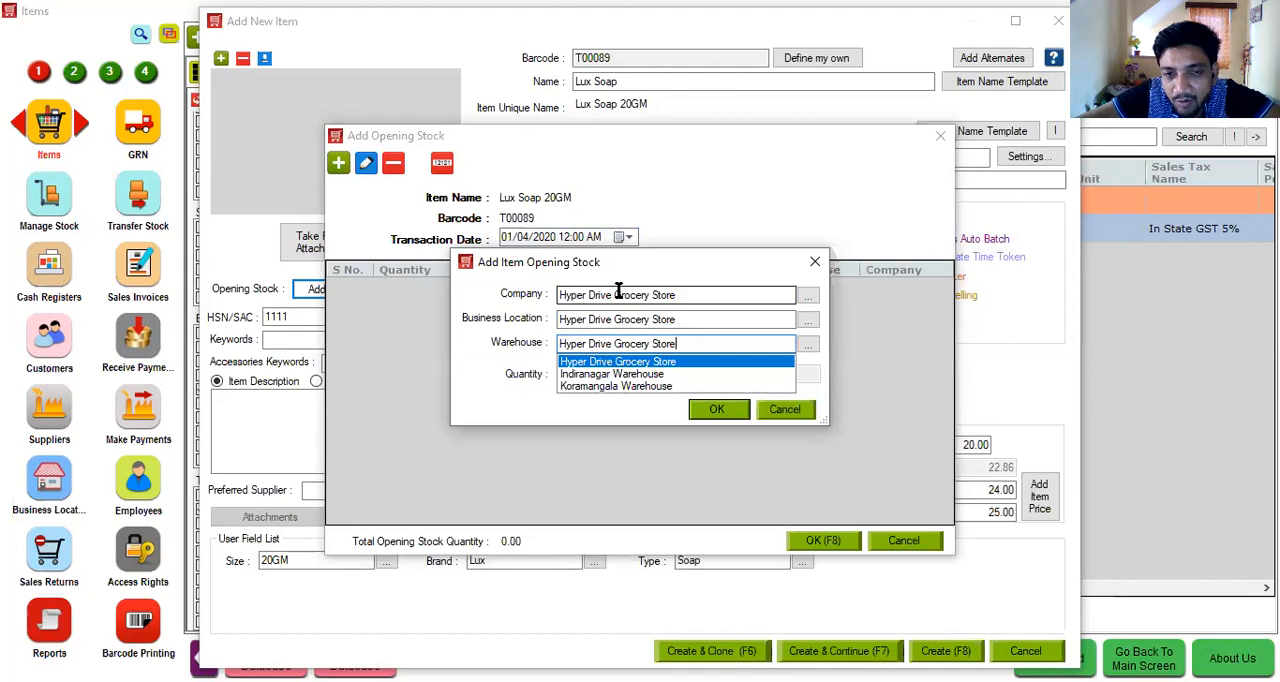
key(Return)
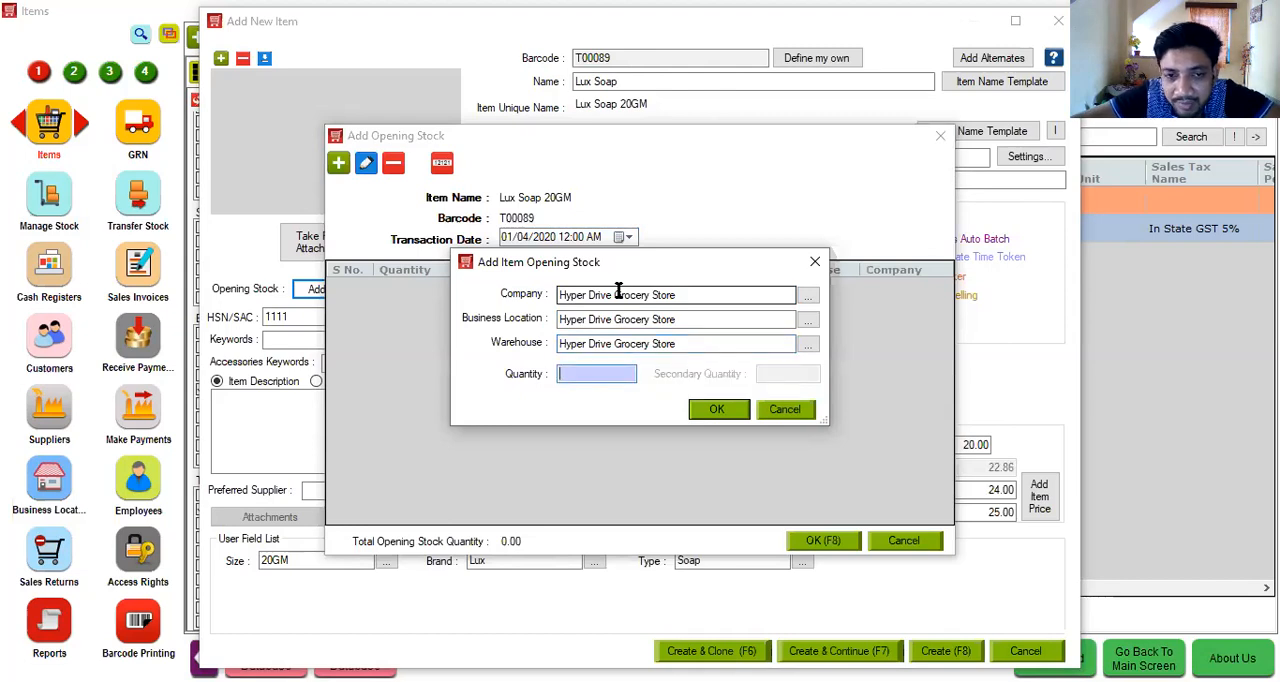
text(10)
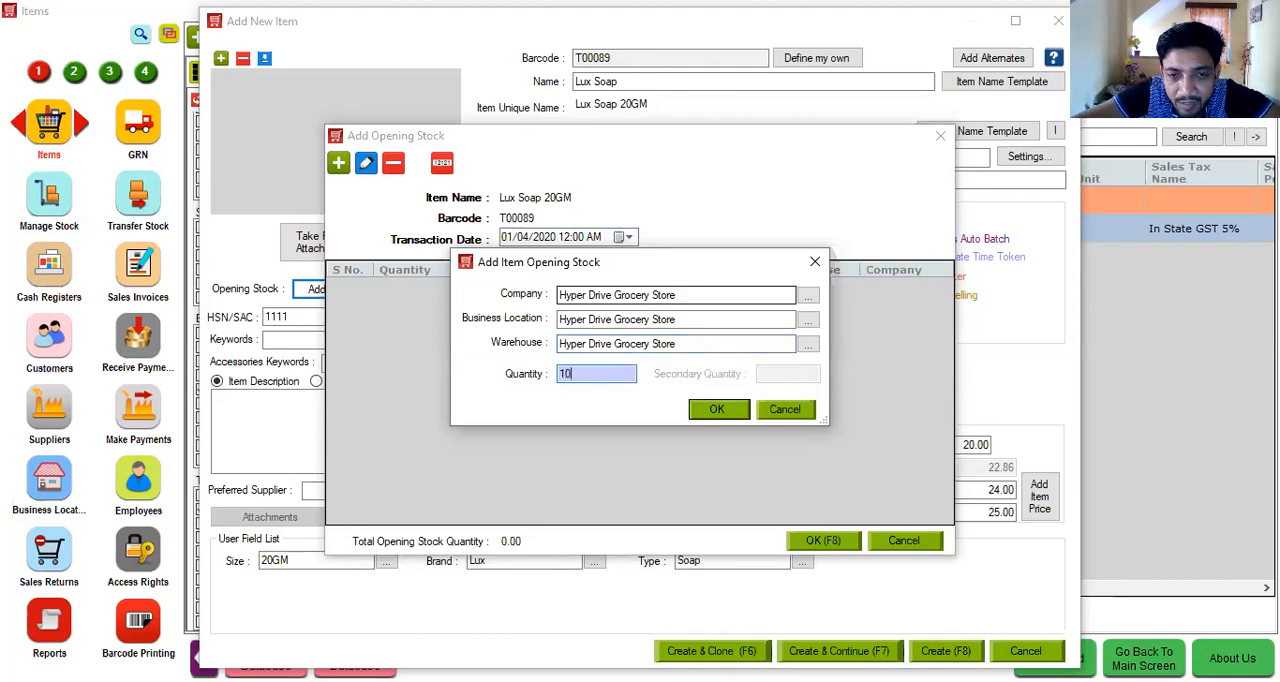
click(739, 409)
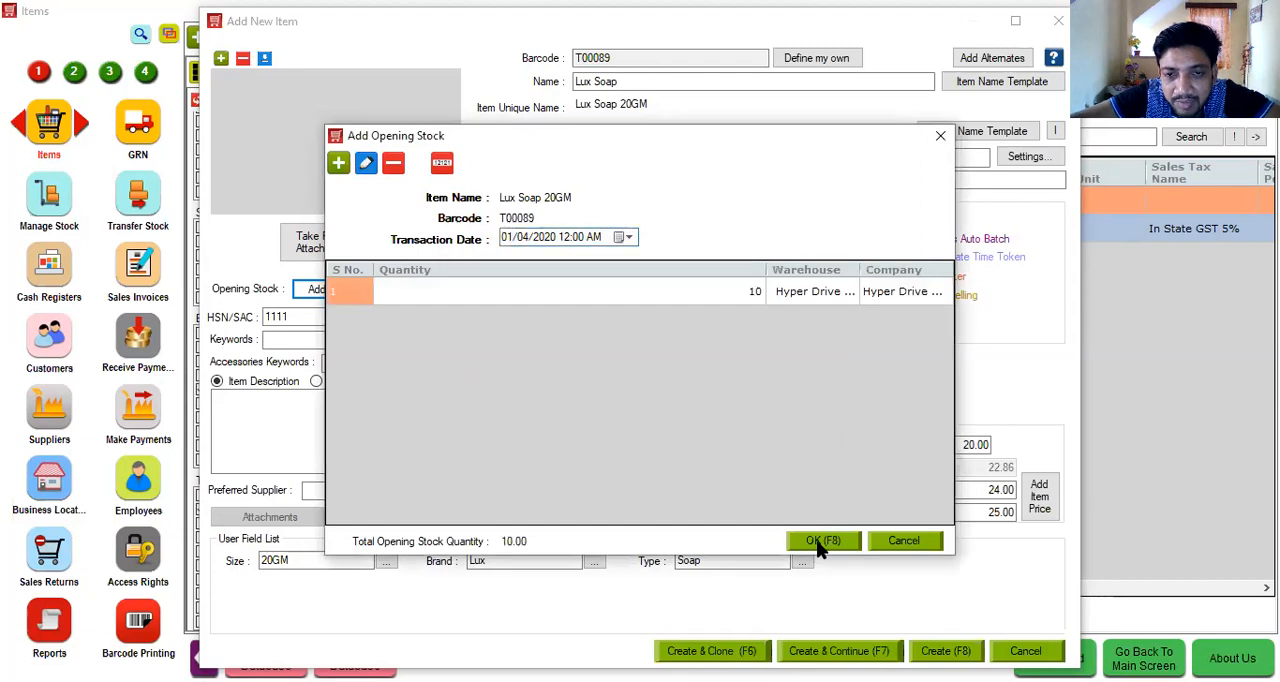
click(818, 541)
- Enable Has Manual Batch for the item and view the batch details of its opening stock row without changing them
click(846, 240)
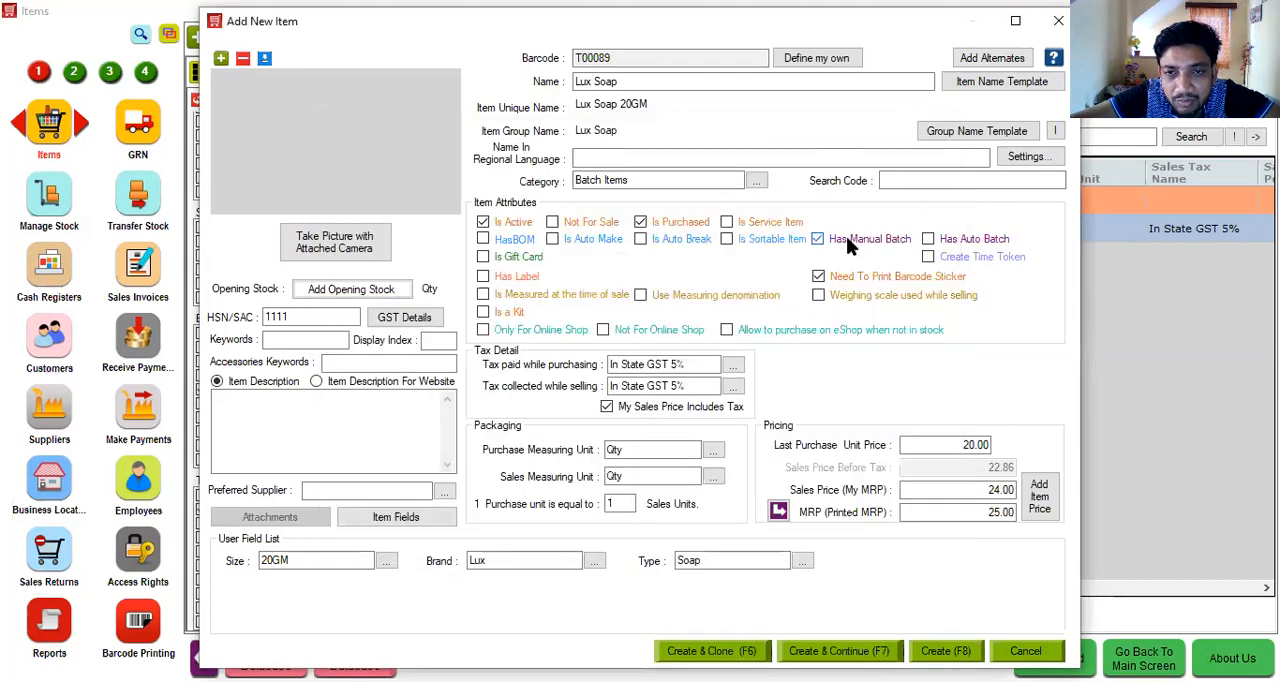
click(343, 290)
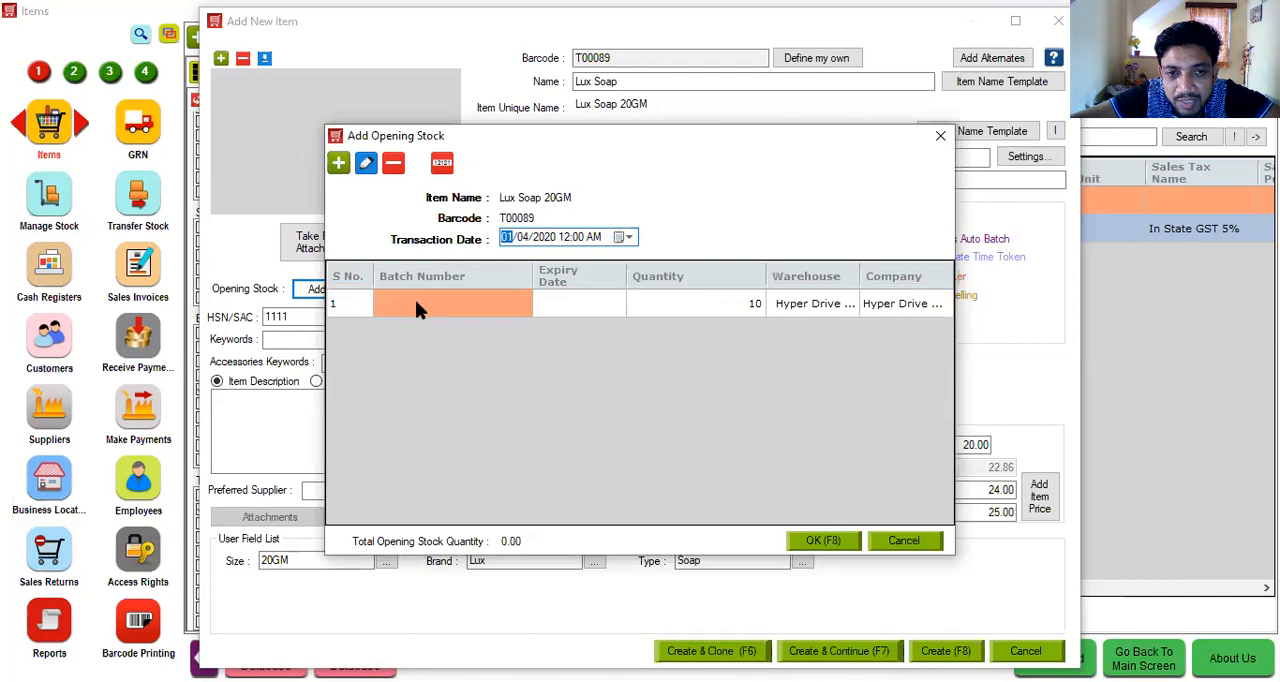
double_click(415, 302)
click(573, 307)
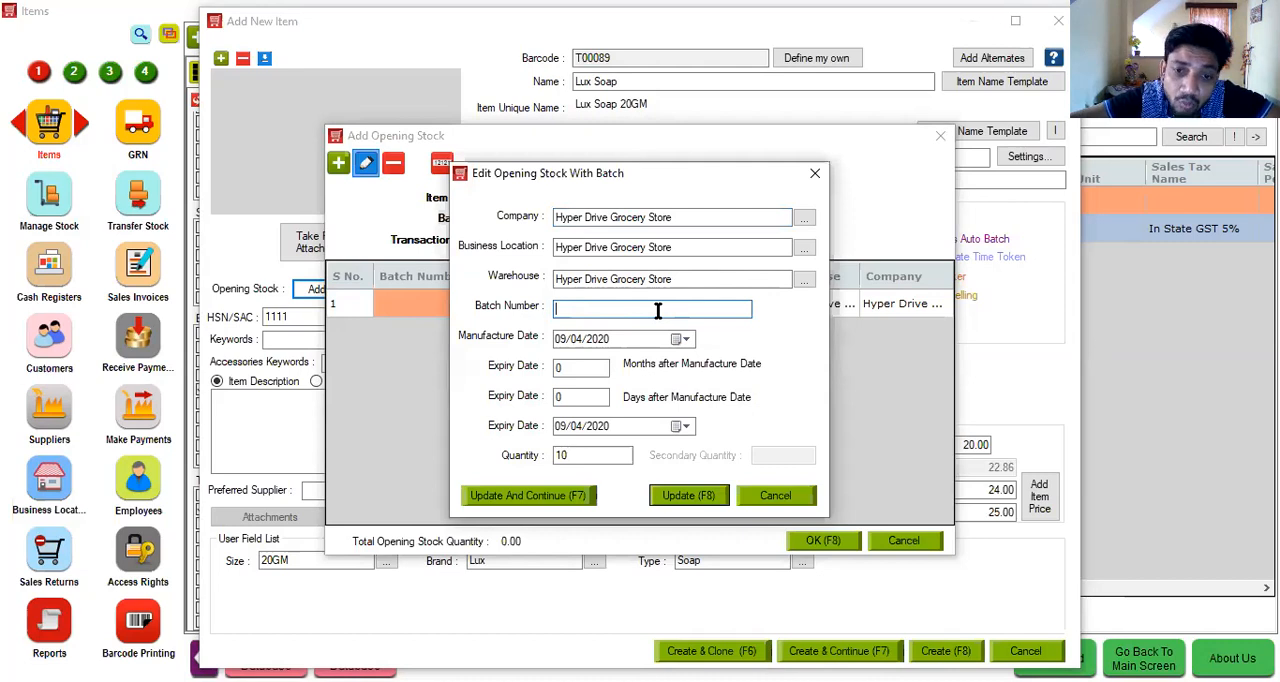
click(816, 175)
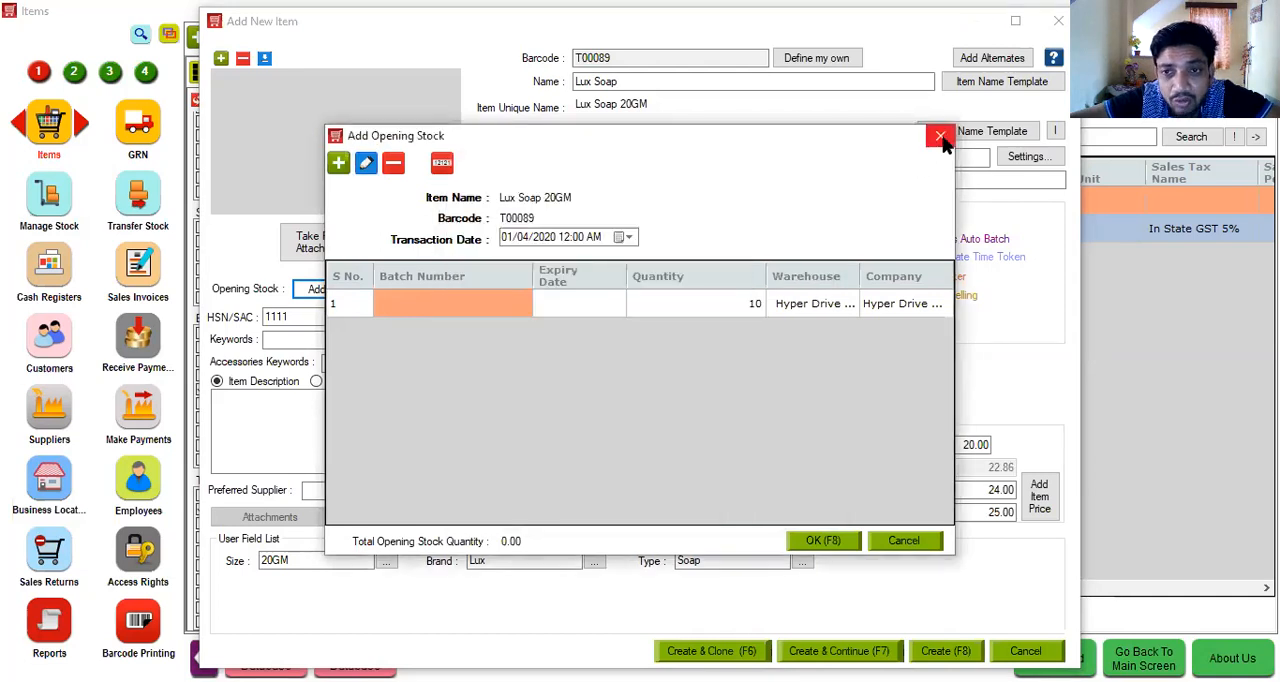
click(940, 137)
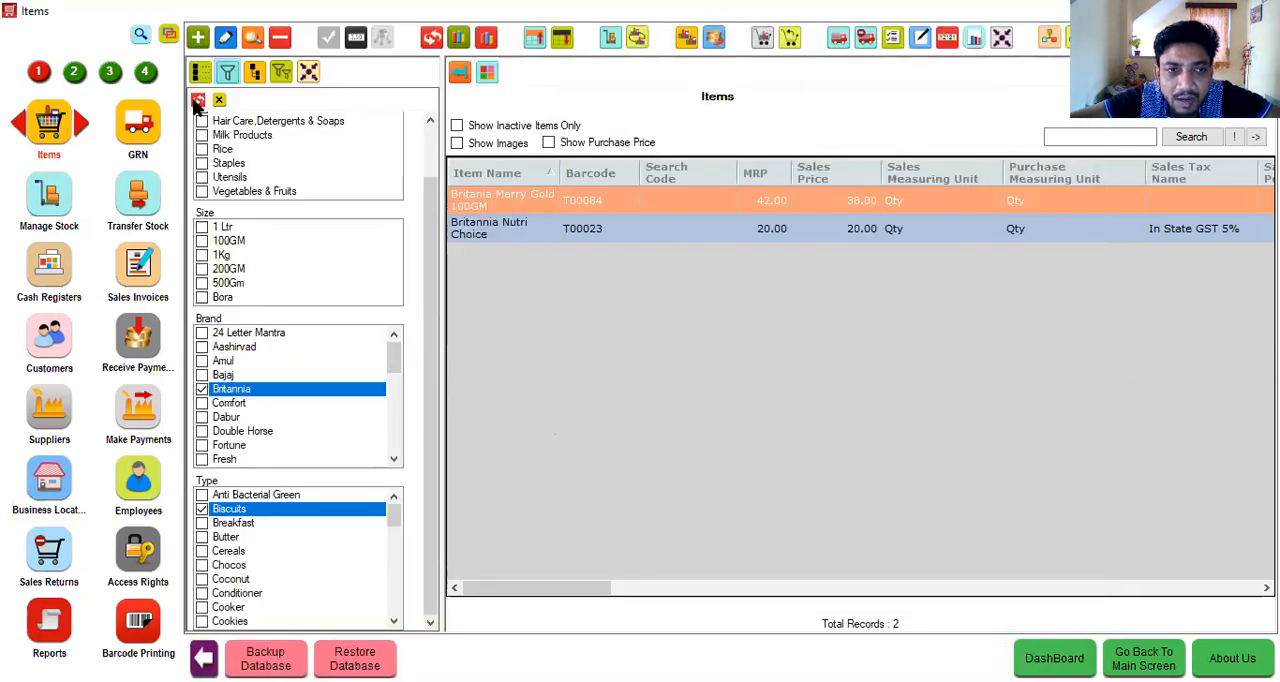
- Refresh the item filters, search the item list for soap and select Lux Soap 20GM
click(198, 101)
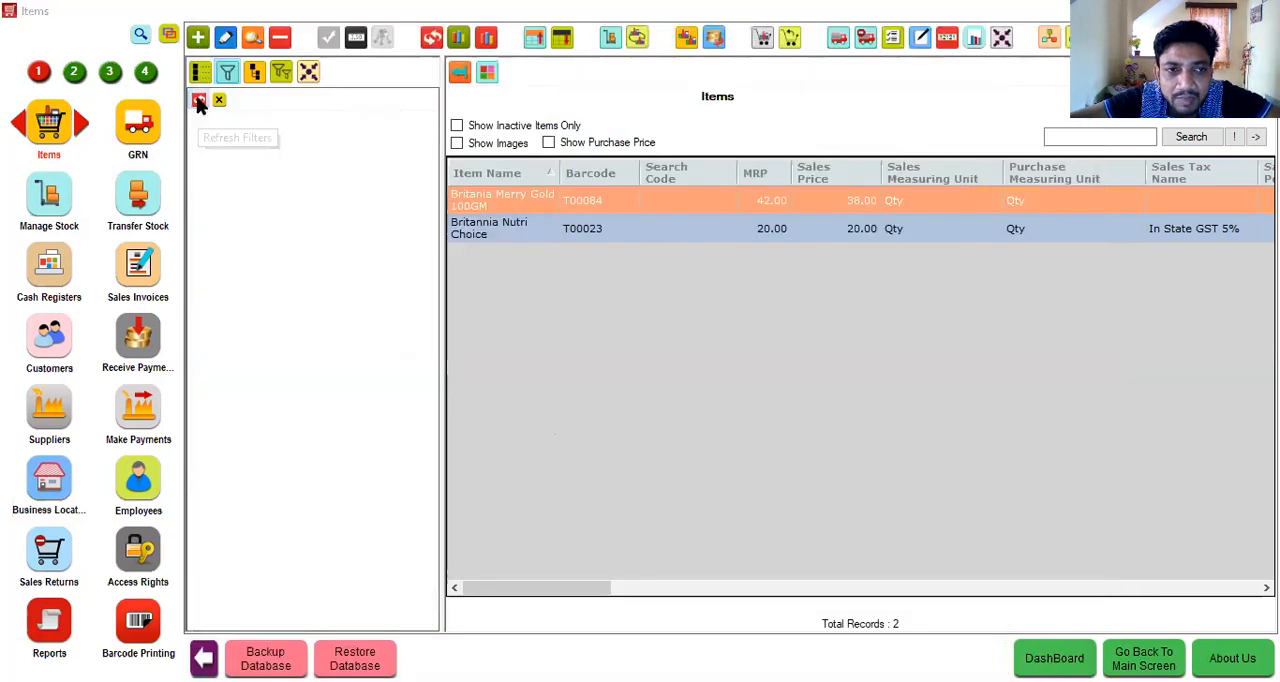
click(1115, 137)
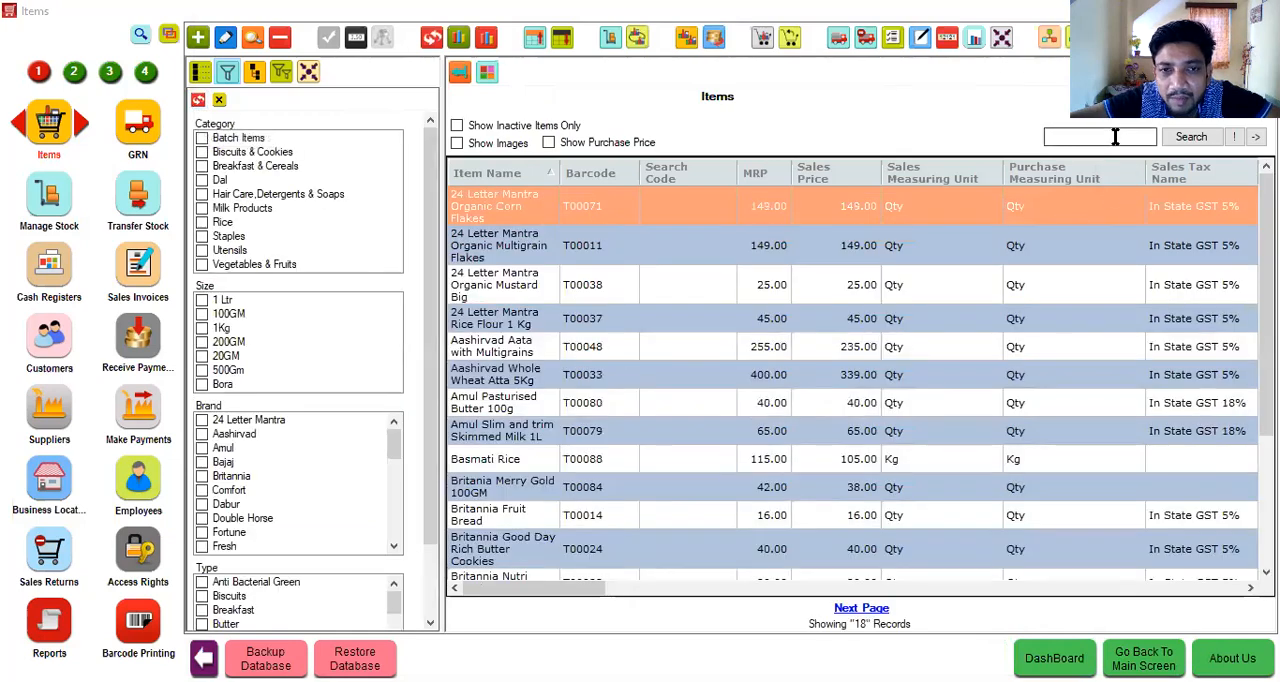
text(soap)
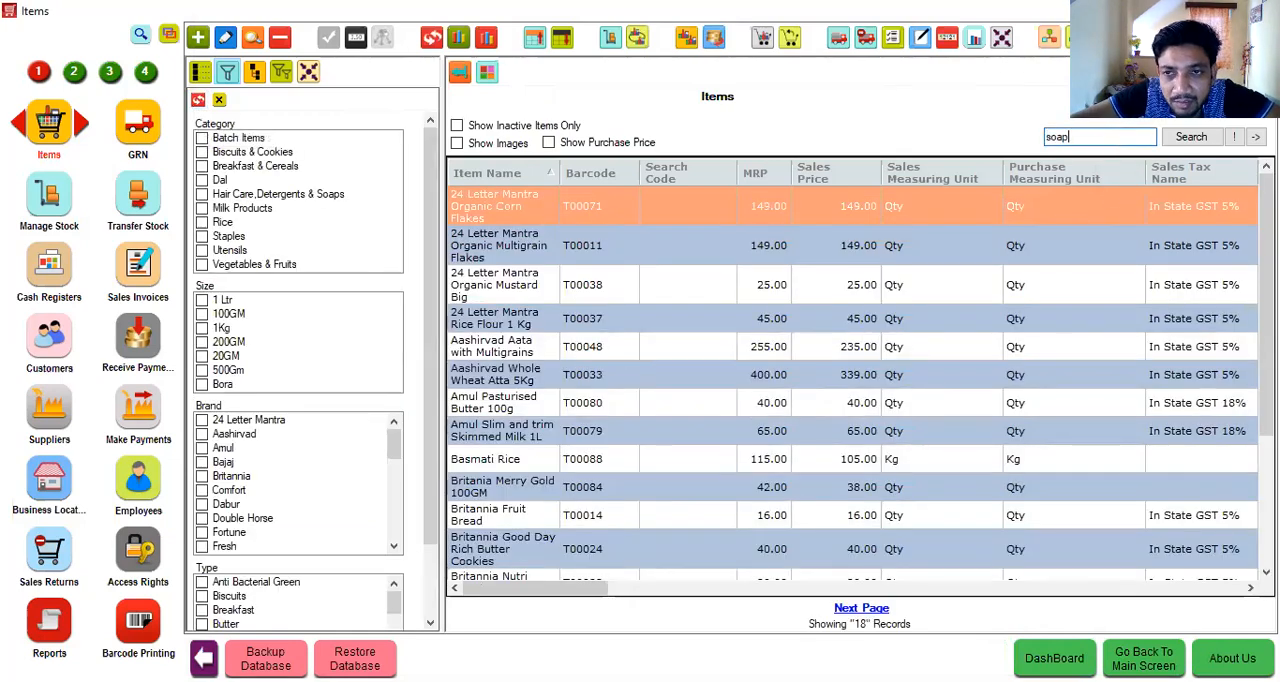
click(1192, 137)
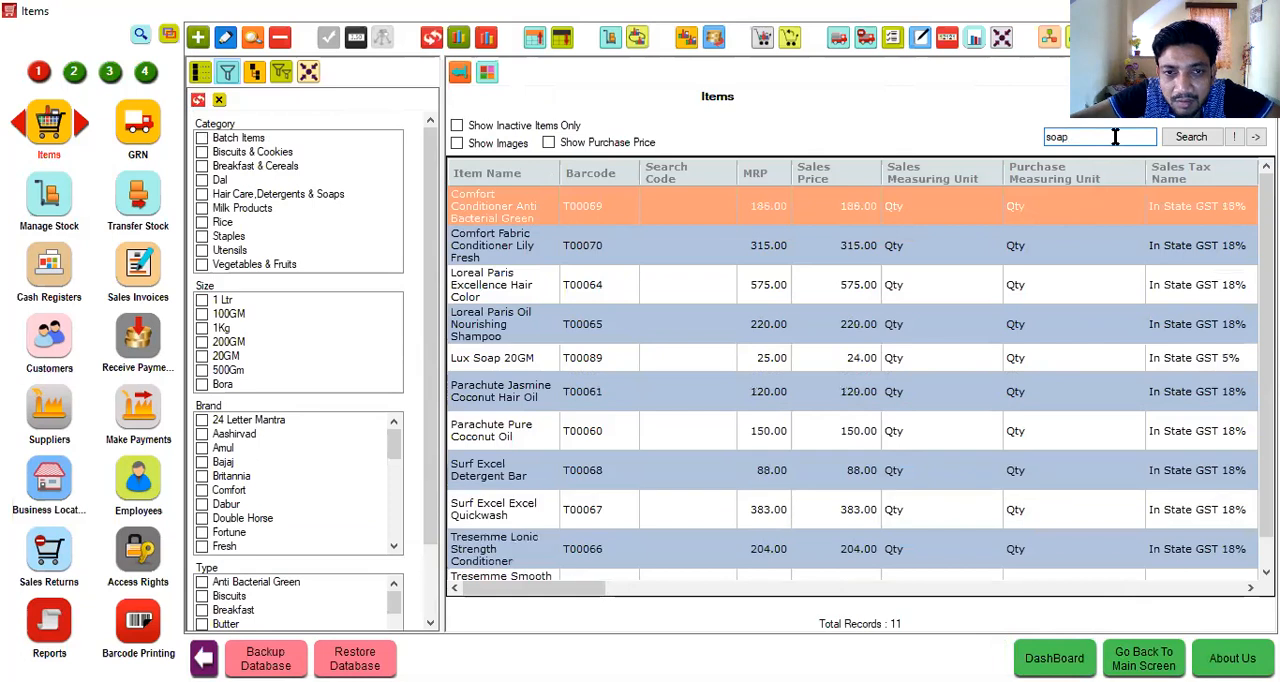
click(501, 359)
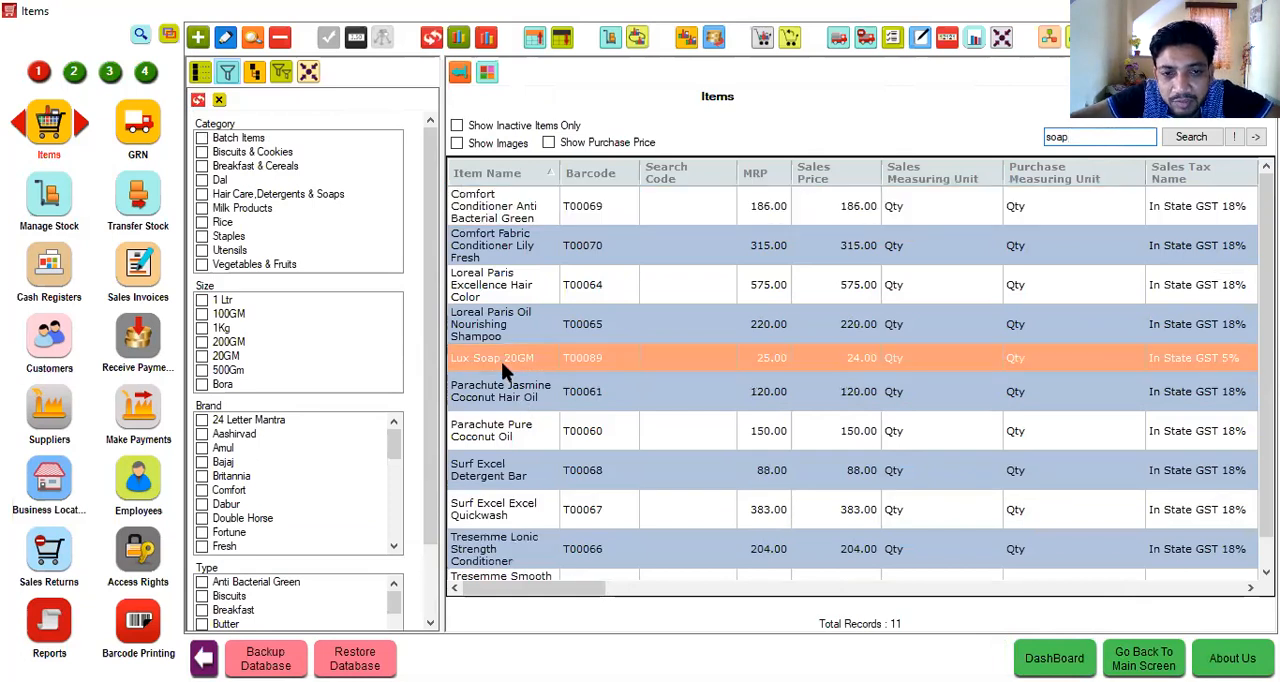
- Replace the item search text with ?lux to look for matching items
double_click(1079, 137)
key(BackSpace)
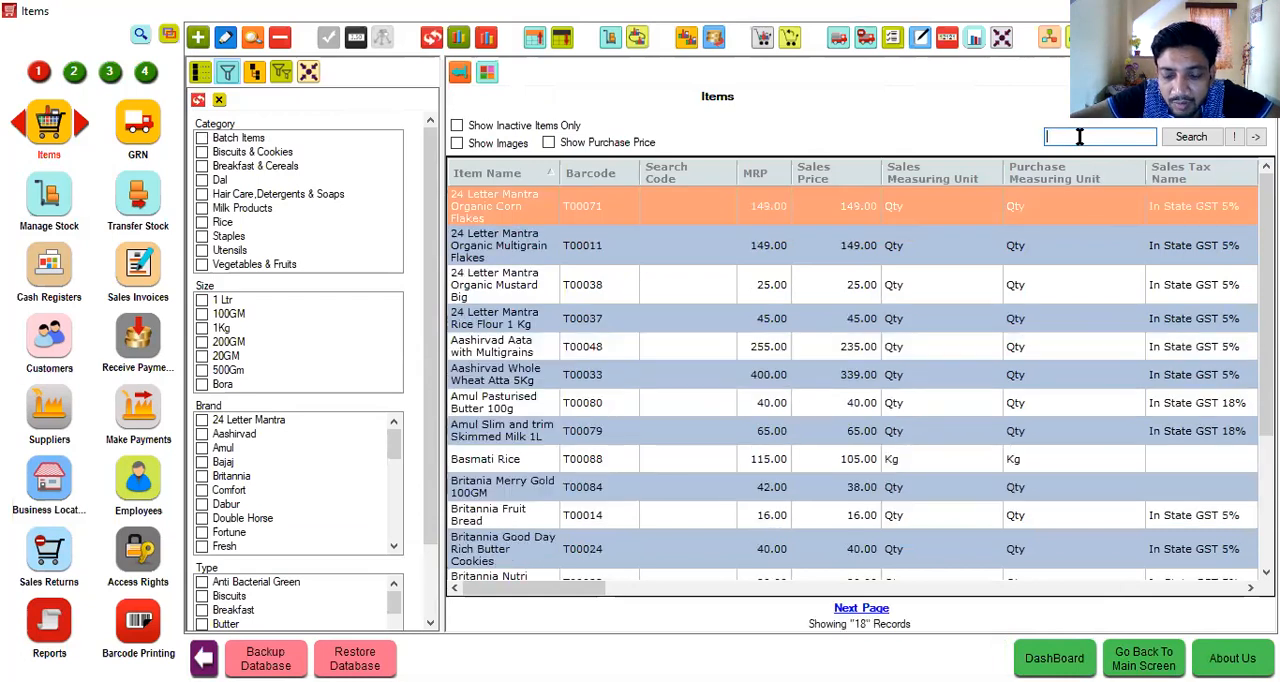
text(?)
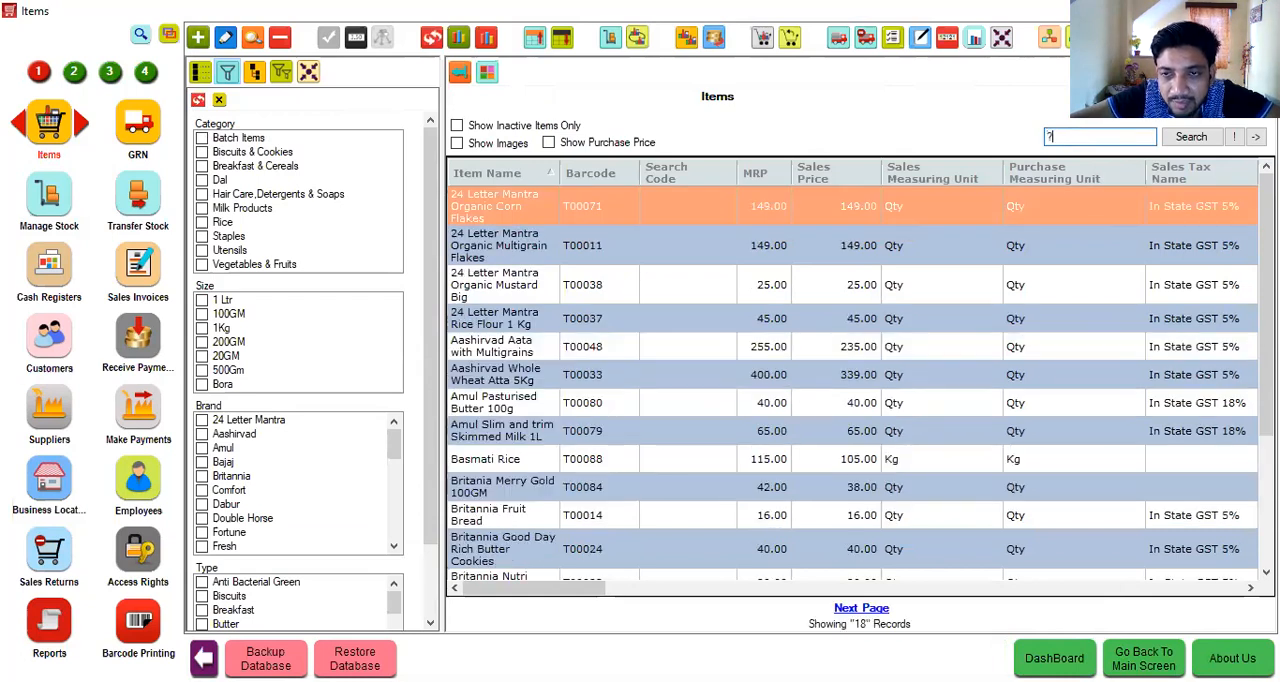
text(lux)
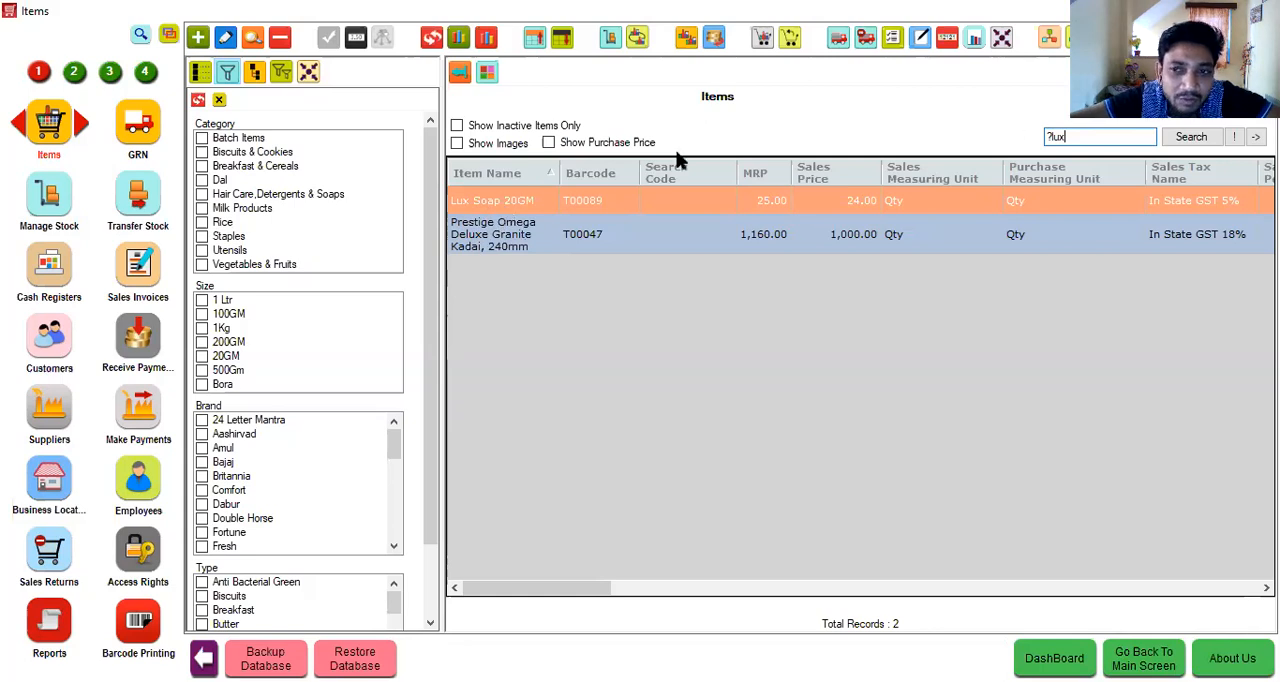
- Clear the item search and view only the Dal category before removing that filter again
double_click(1126, 135)
key(BackSpace)
key(Return)
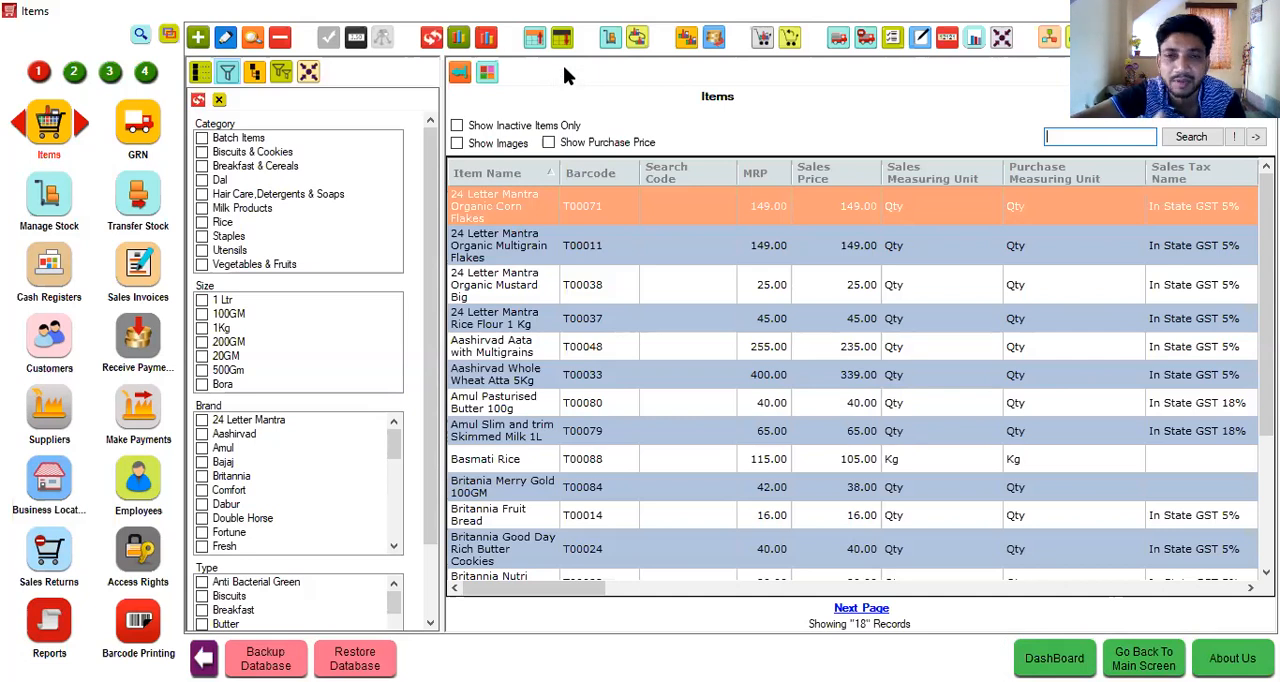
click(202, 180)
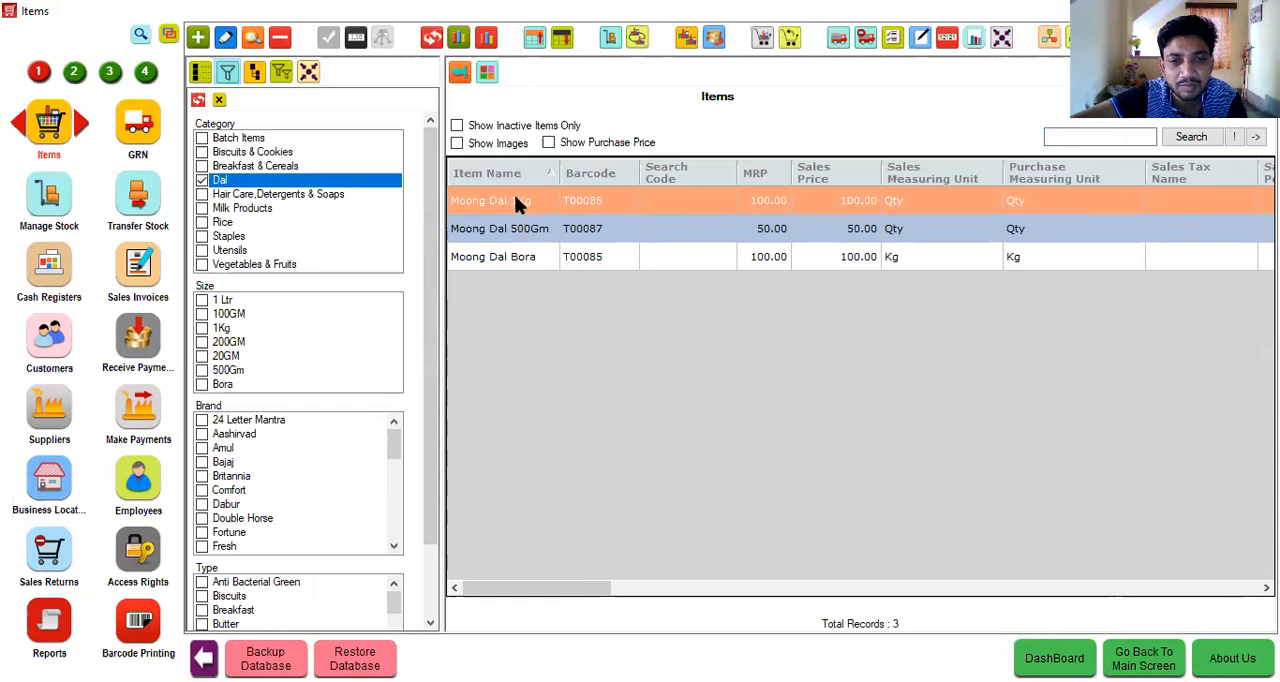
click(201, 181)
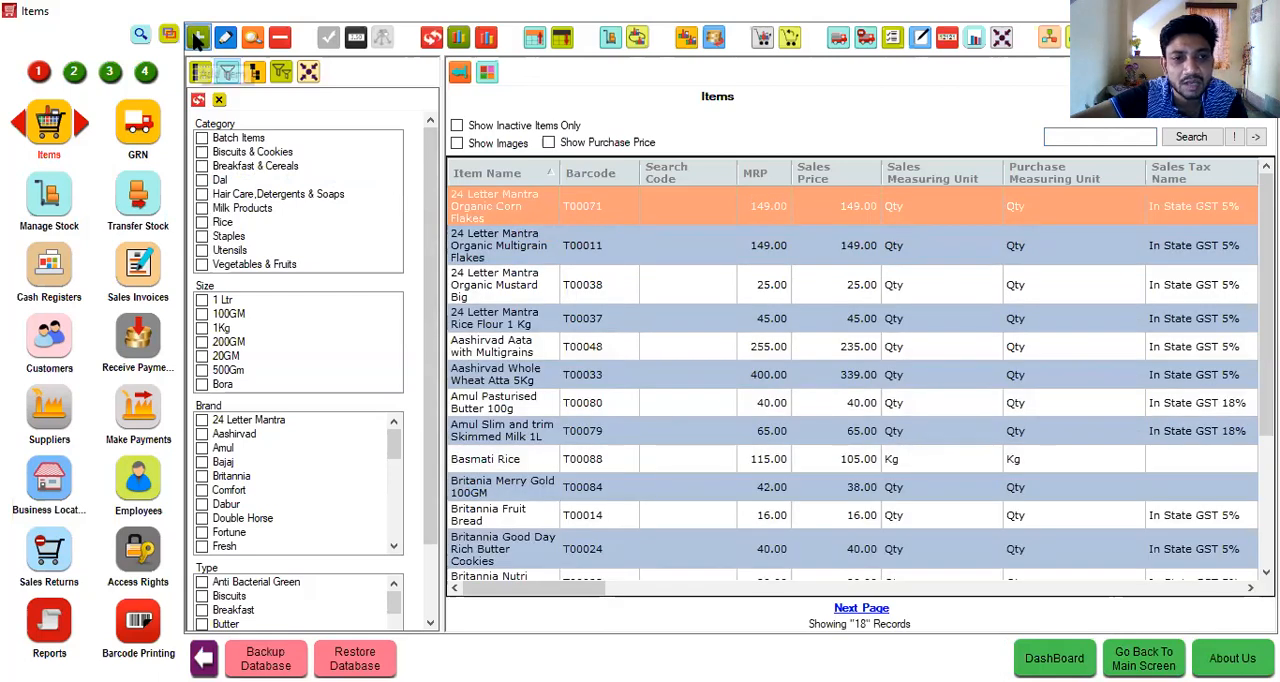
- Filter the items by the Rice category and enable Weighing scale used while selling for Basmati Rice
click(202, 222)
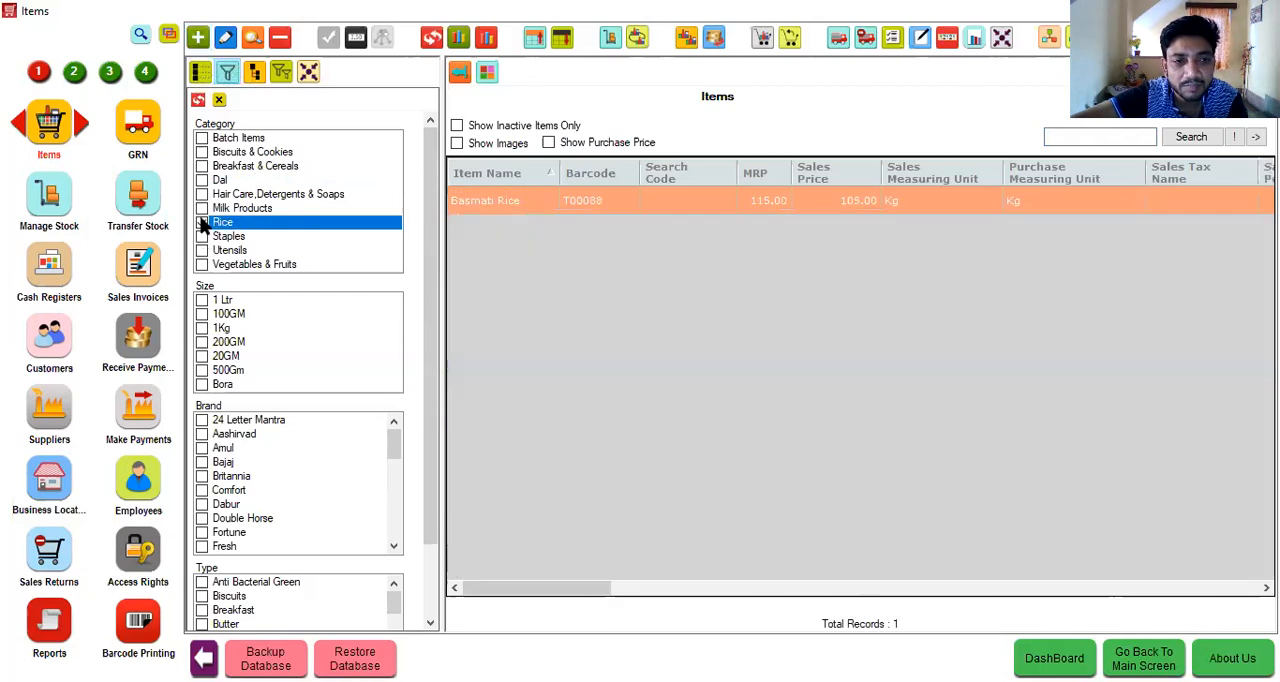
click(224, 38)
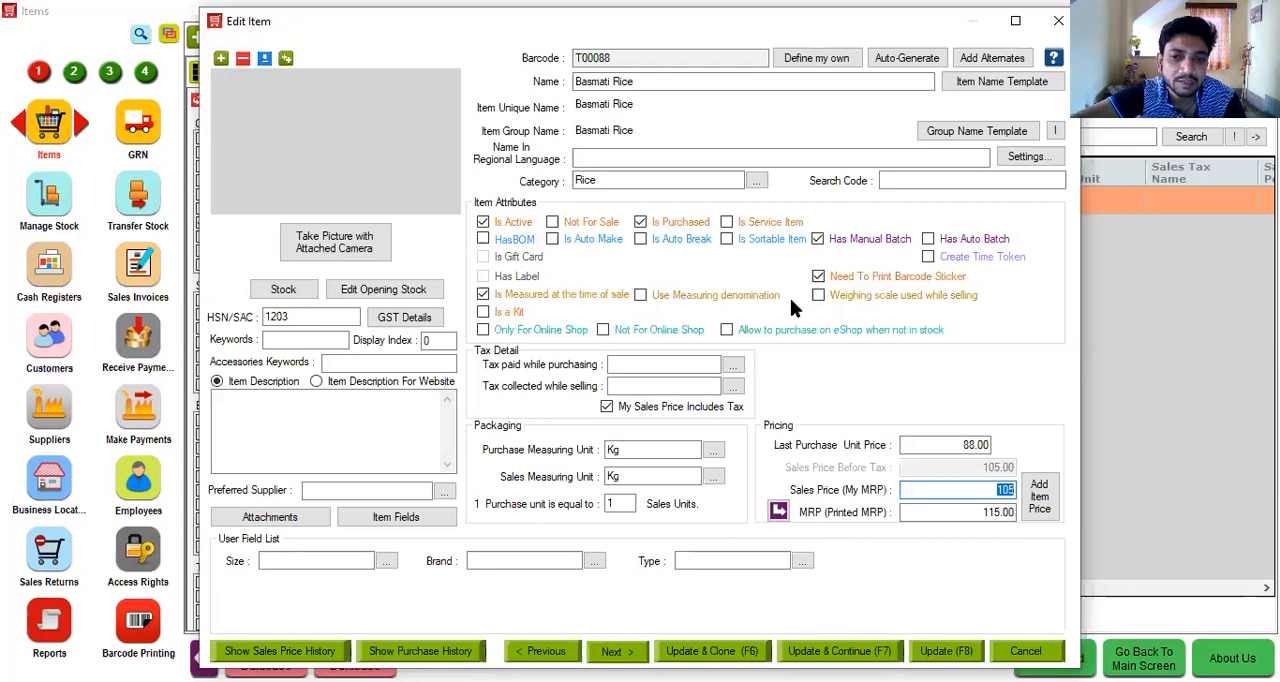
click(818, 296)
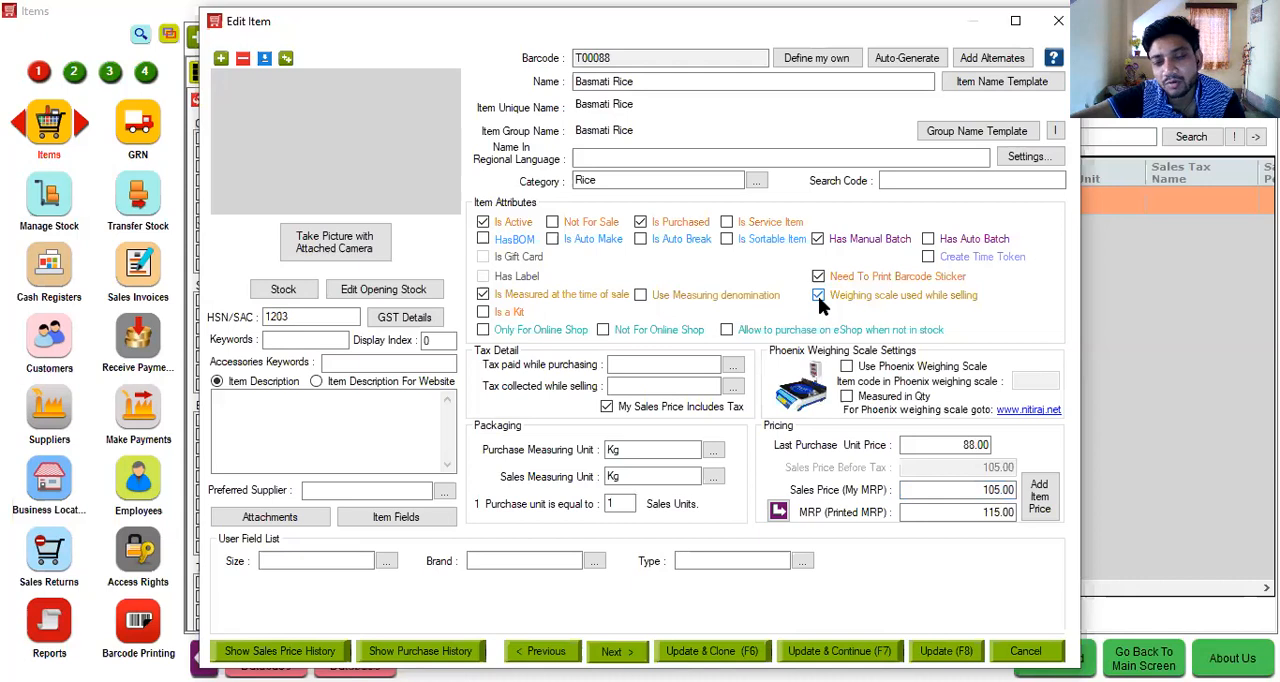
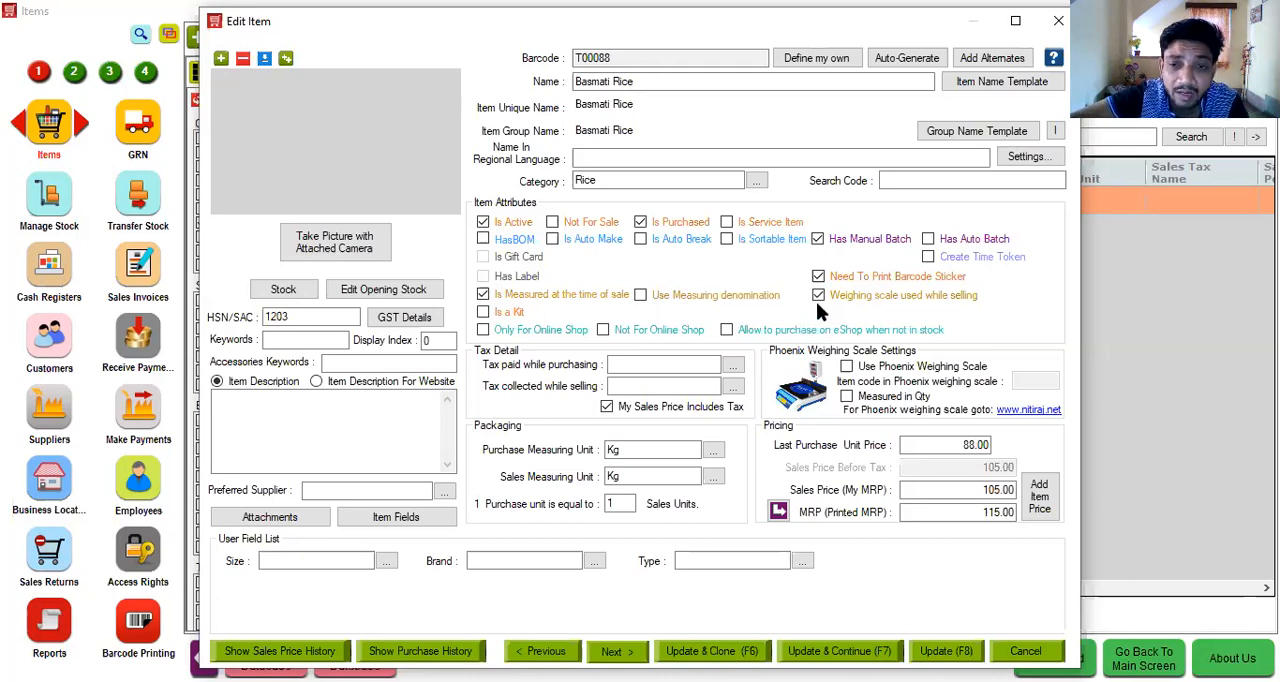
- Turn off Weighing scale used while selling for Basmati Rice, close the item without updating and clear the Rice category filter
click(821, 294)
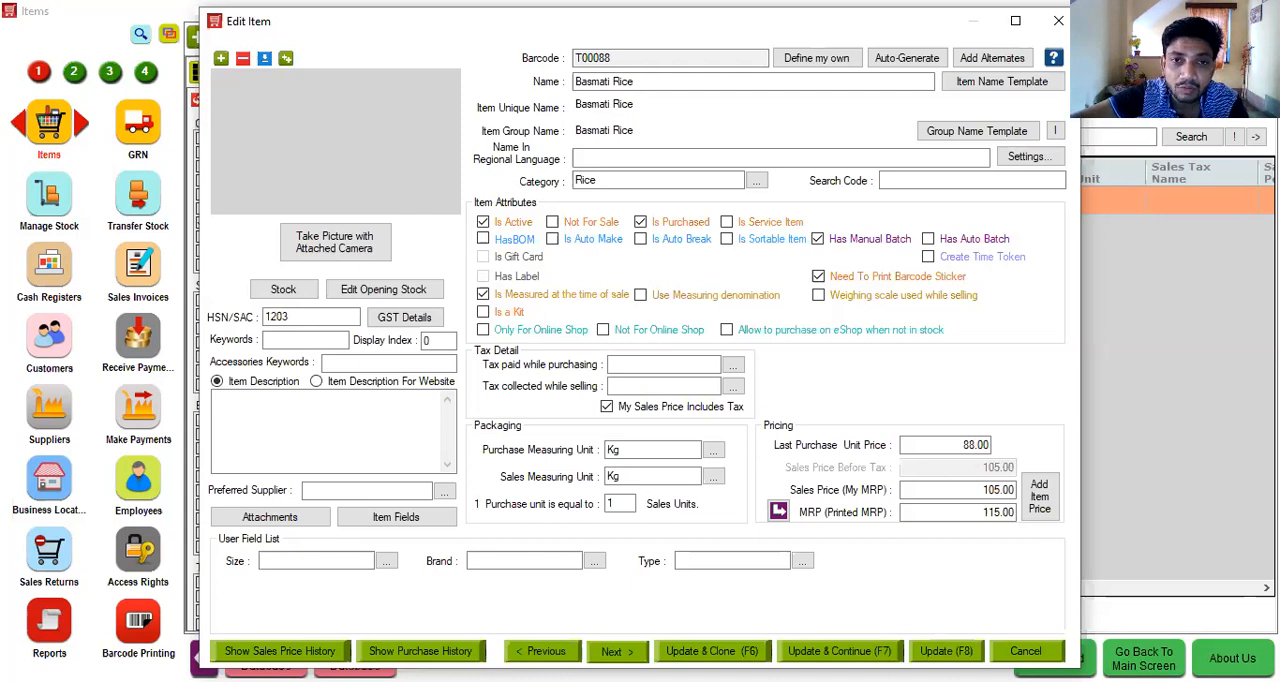
key(Escape)
click(201, 223)
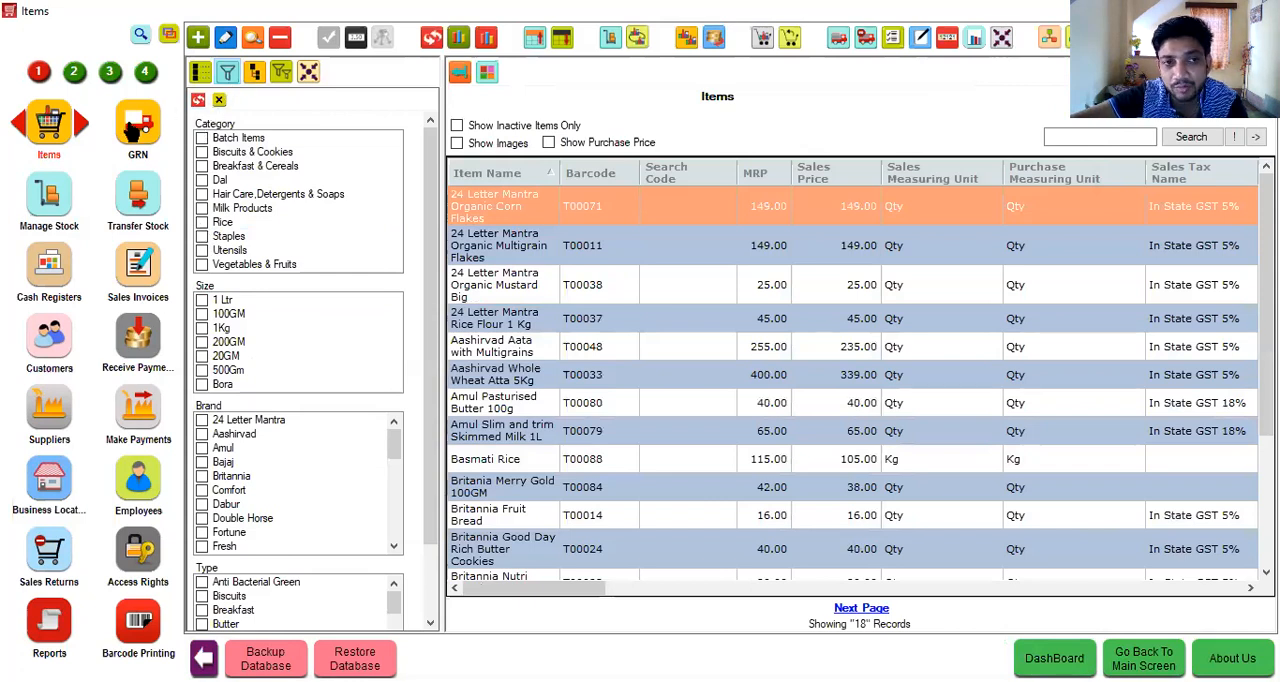
- Start a new advanced GRN and add Lux Soap 20GM as its first item
click(130, 128)
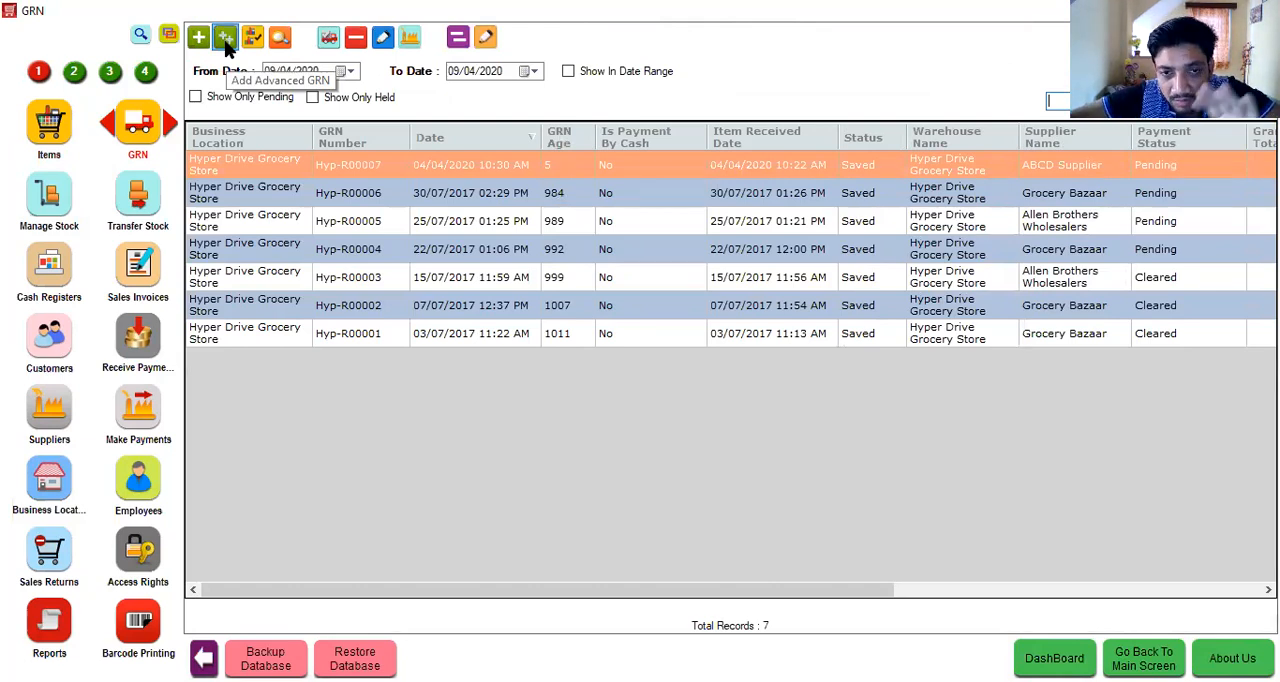
click(226, 42)
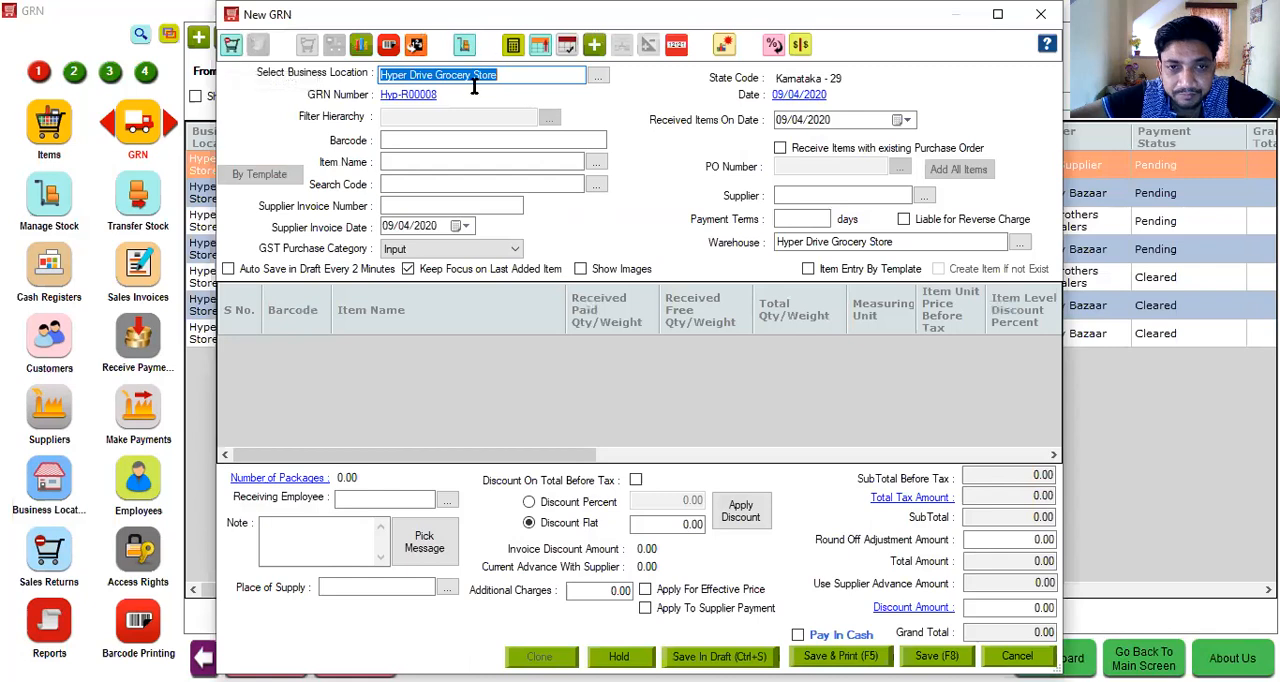
click(470, 163)
text(Lux Soap 20GM)
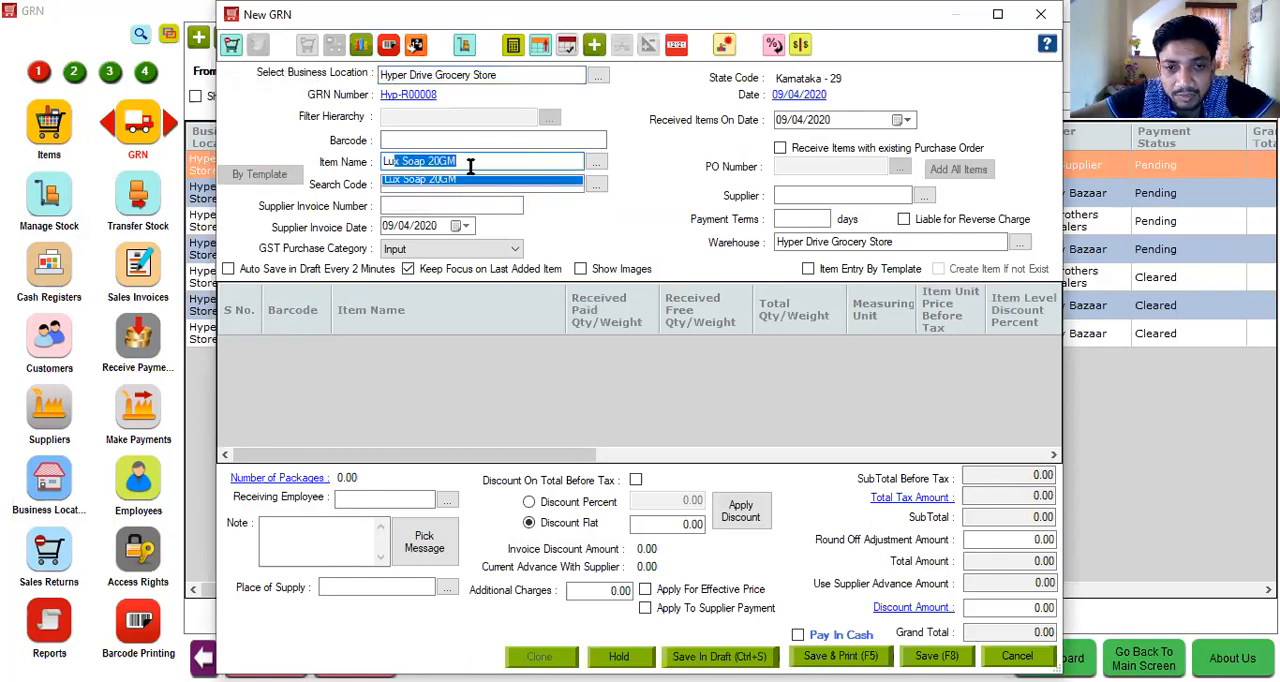
key(Return)
- Create batch 0904 for Lux Soap 20GM with expiry 24 months after the manufacture date
click(587, 328)
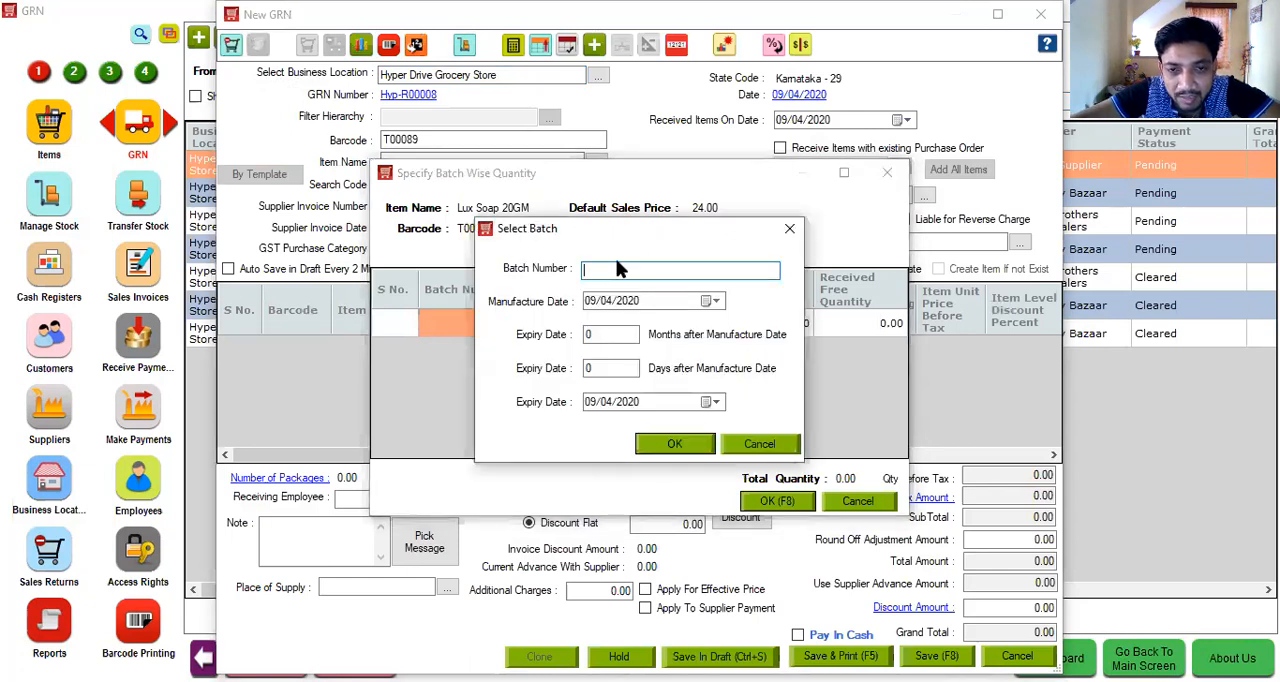
text(0904)
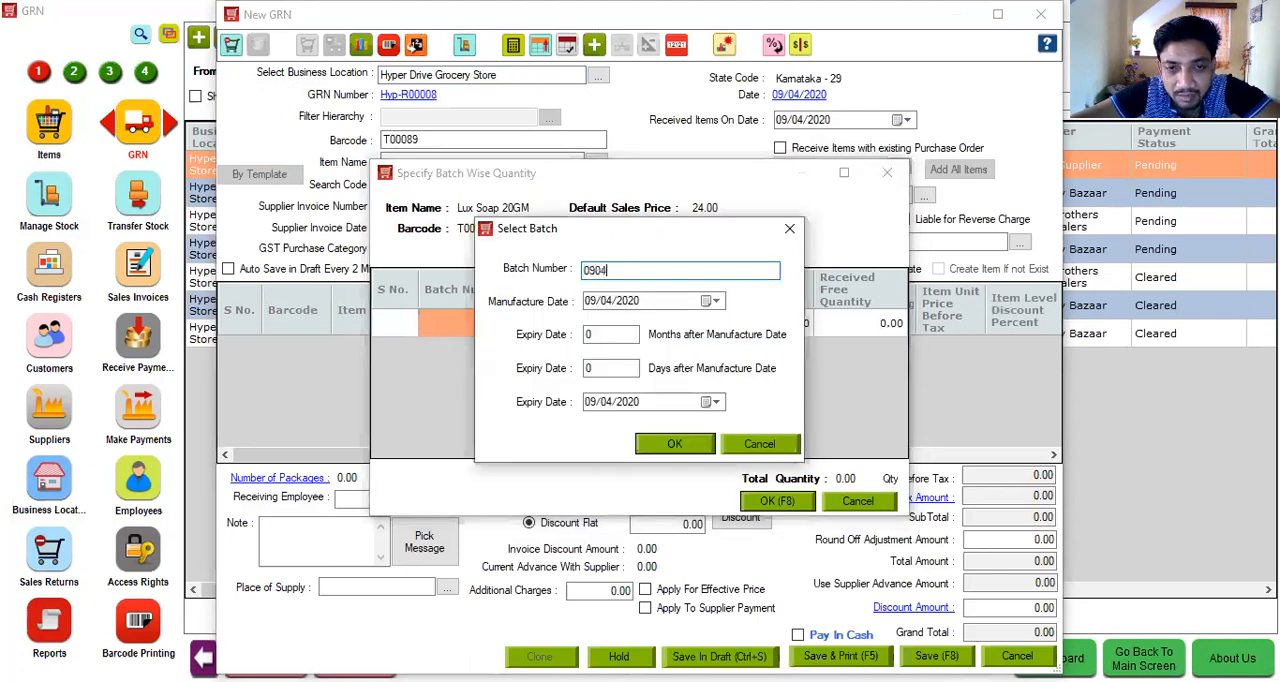
click(610, 336)
text(24)
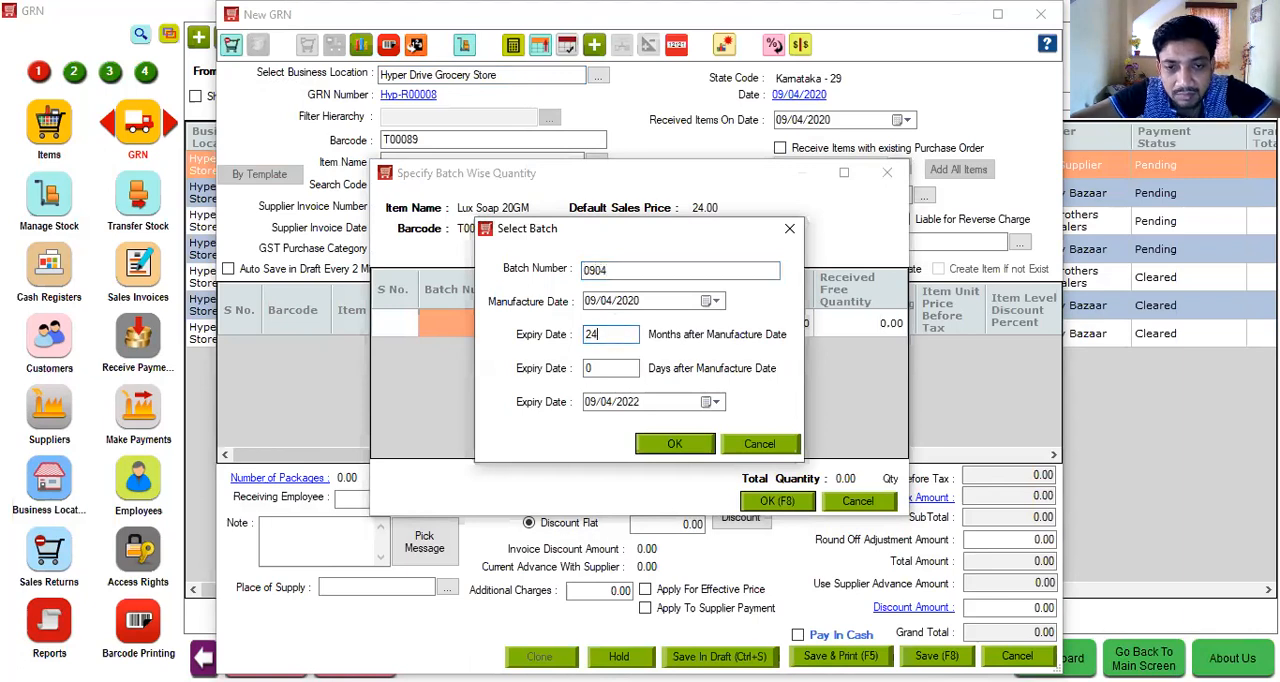
click(683, 442)
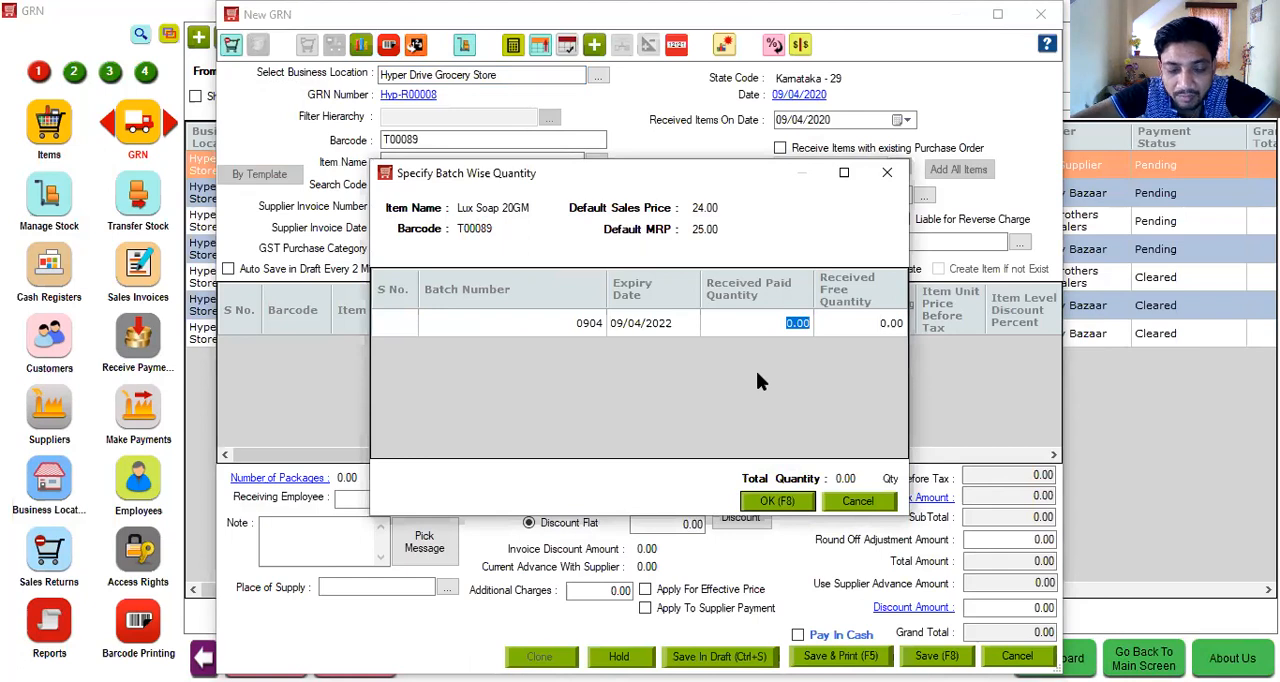
- Set the soap batch's received paid quantity to 20 and free quantity to 2, and accept the batch quantities
text(20)
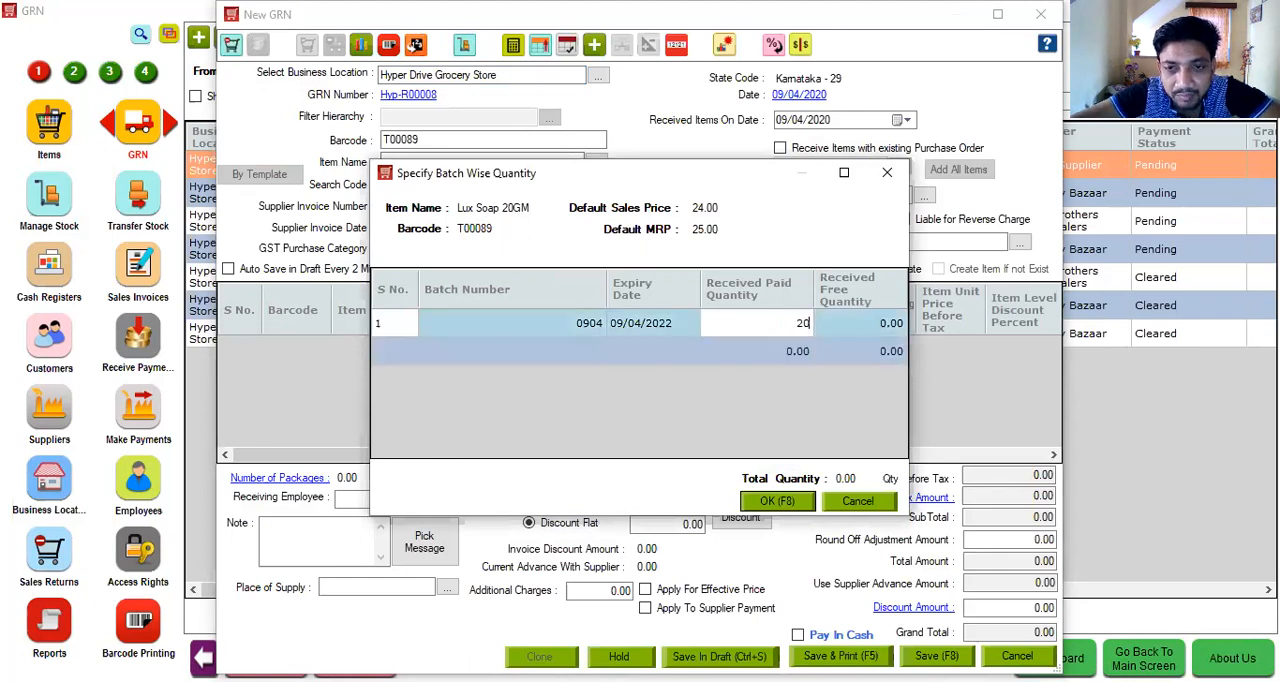
click(854, 316)
text(2)
click(772, 502)
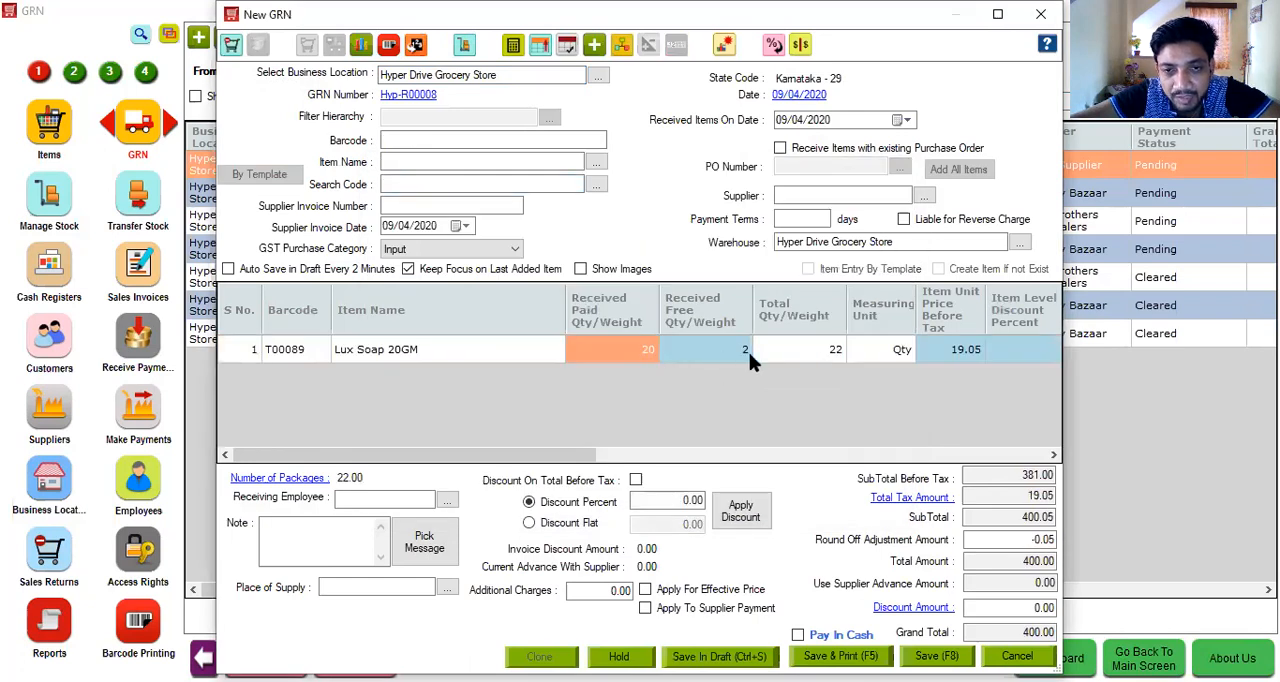
- Maximize the New GRN window and set the Lux Soap line's SubTotal After Tax to 385
click(1001, 18)
drag(848, 465, 1086, 466)
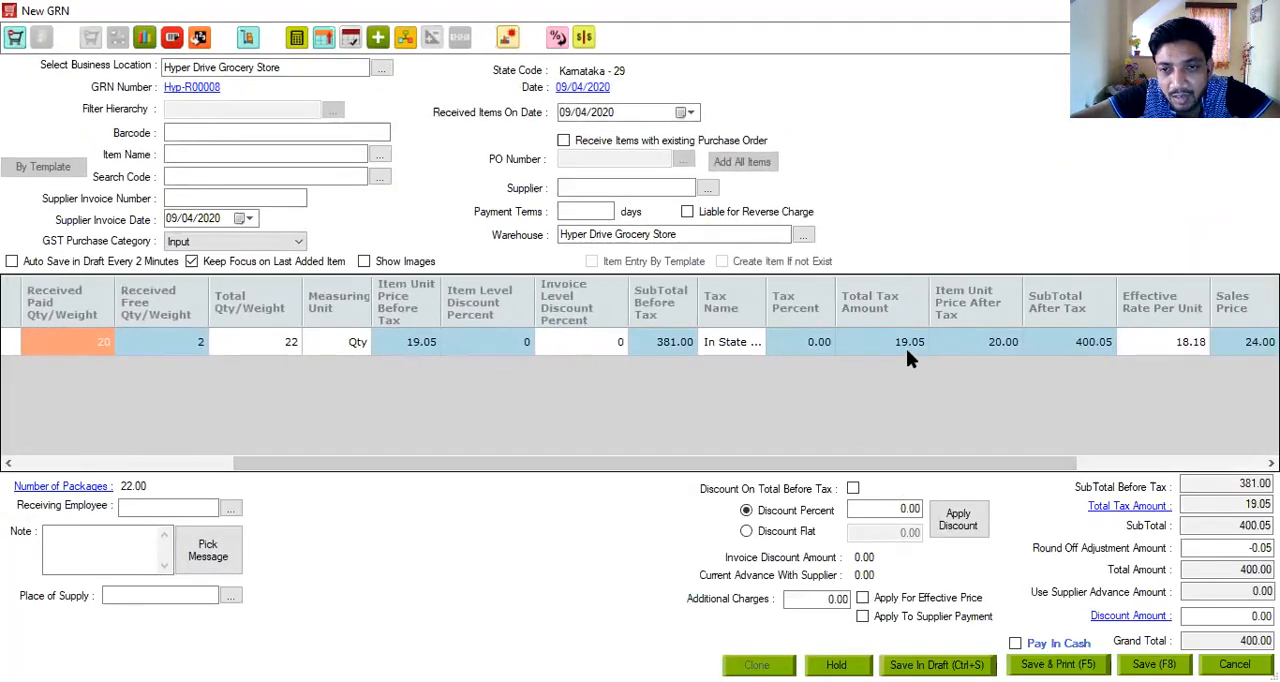
click(985, 342)
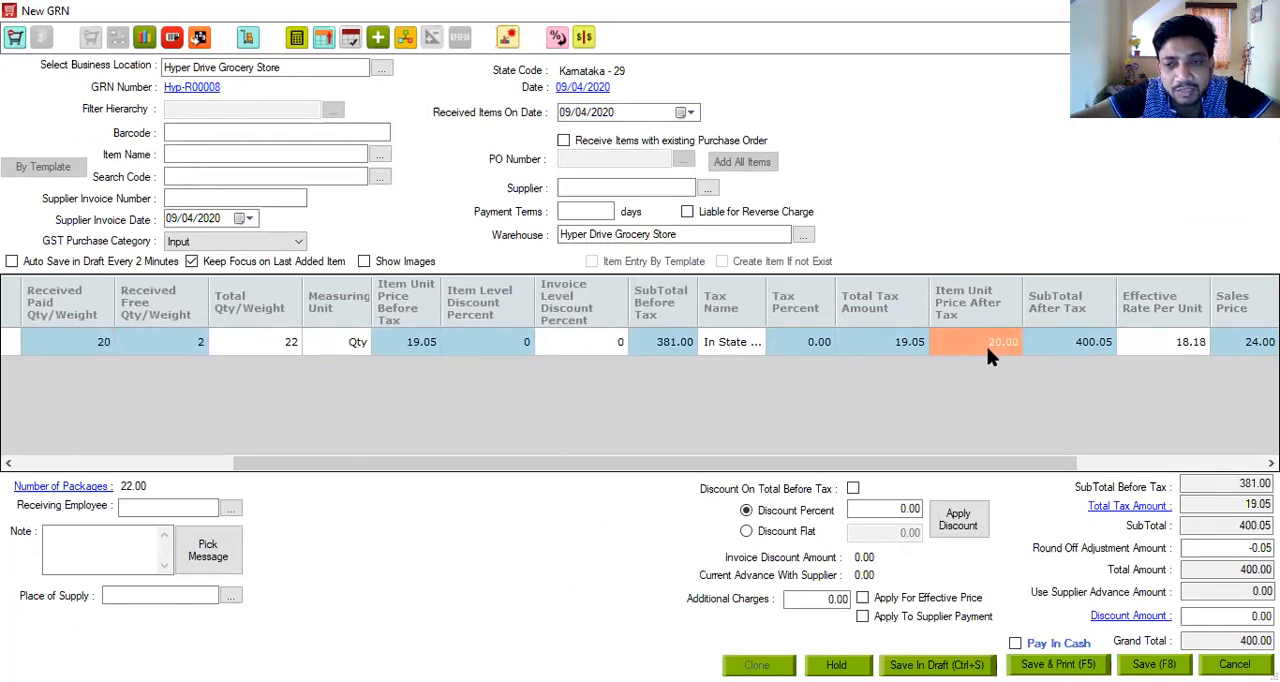
click(1094, 342)
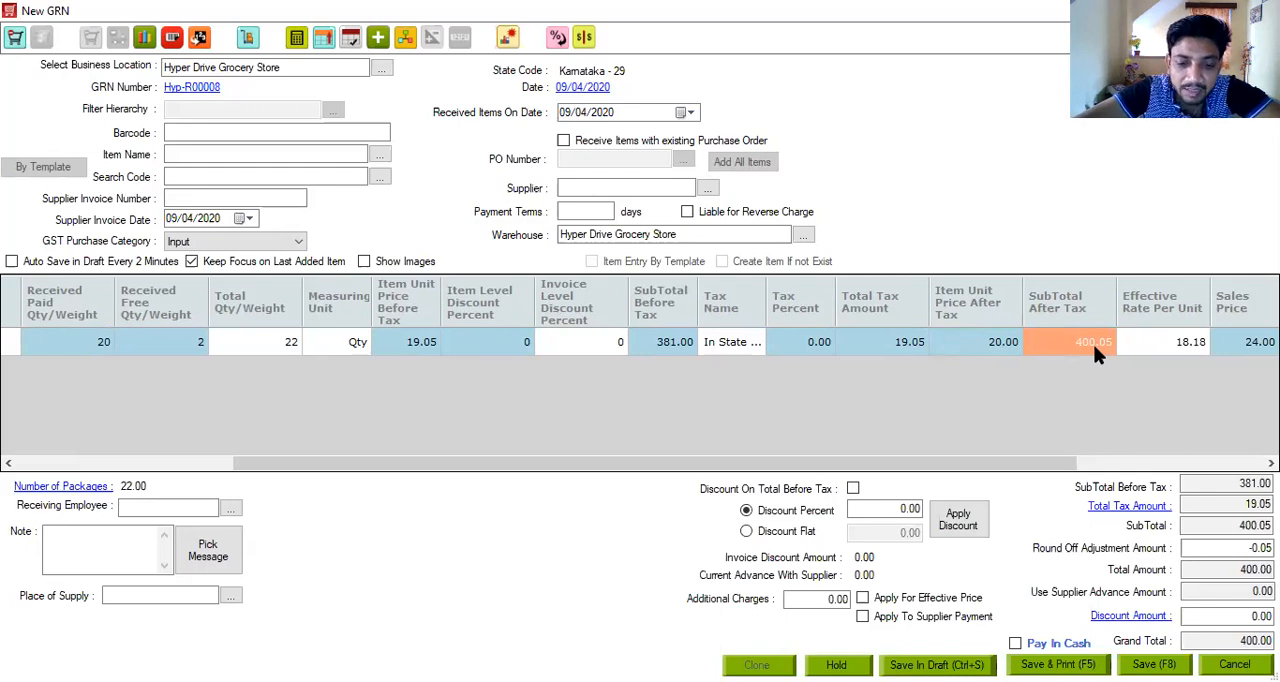
text(385)
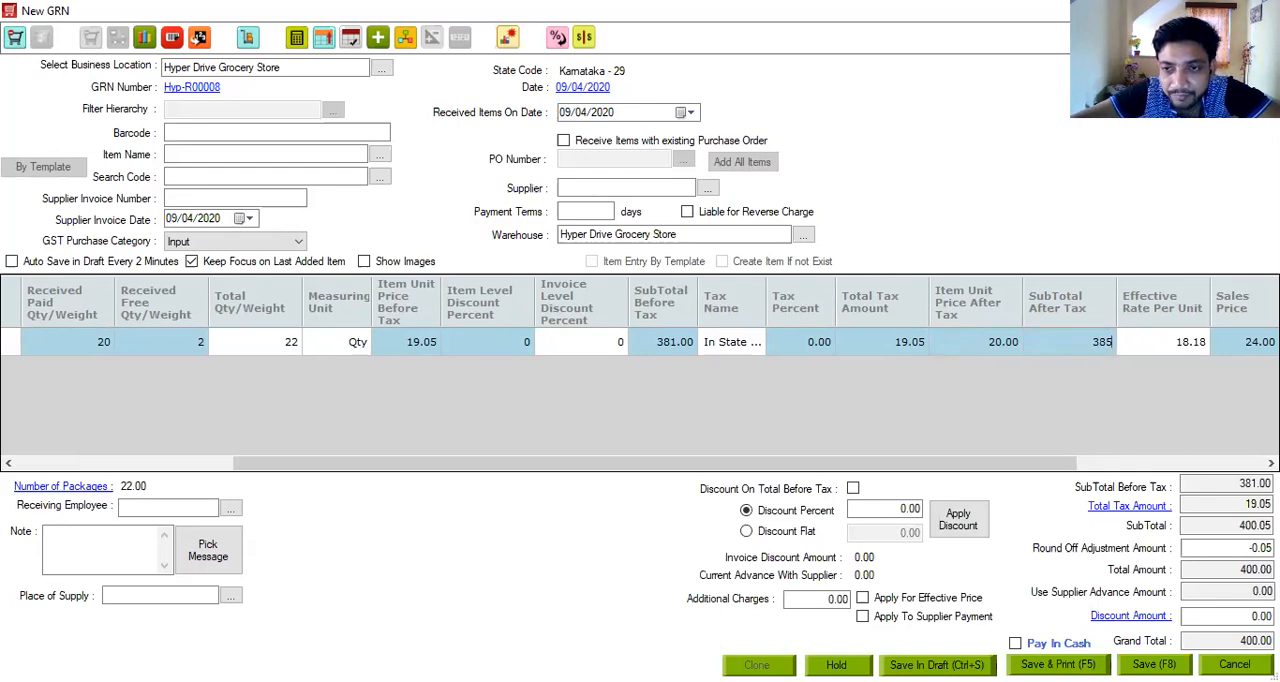
key(Tab)
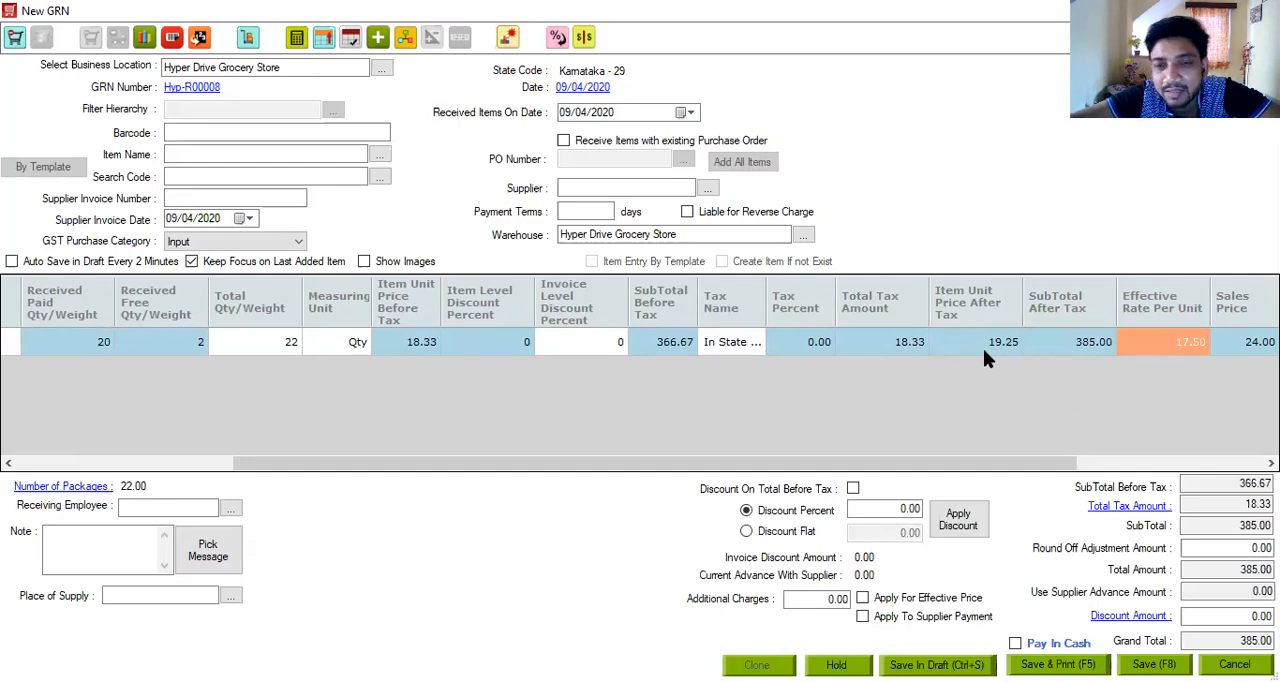
- Review the Lux Soap line's price and margin columns and view the purchase tax breakdown for the GRN
drag(994, 462, 1208, 470)
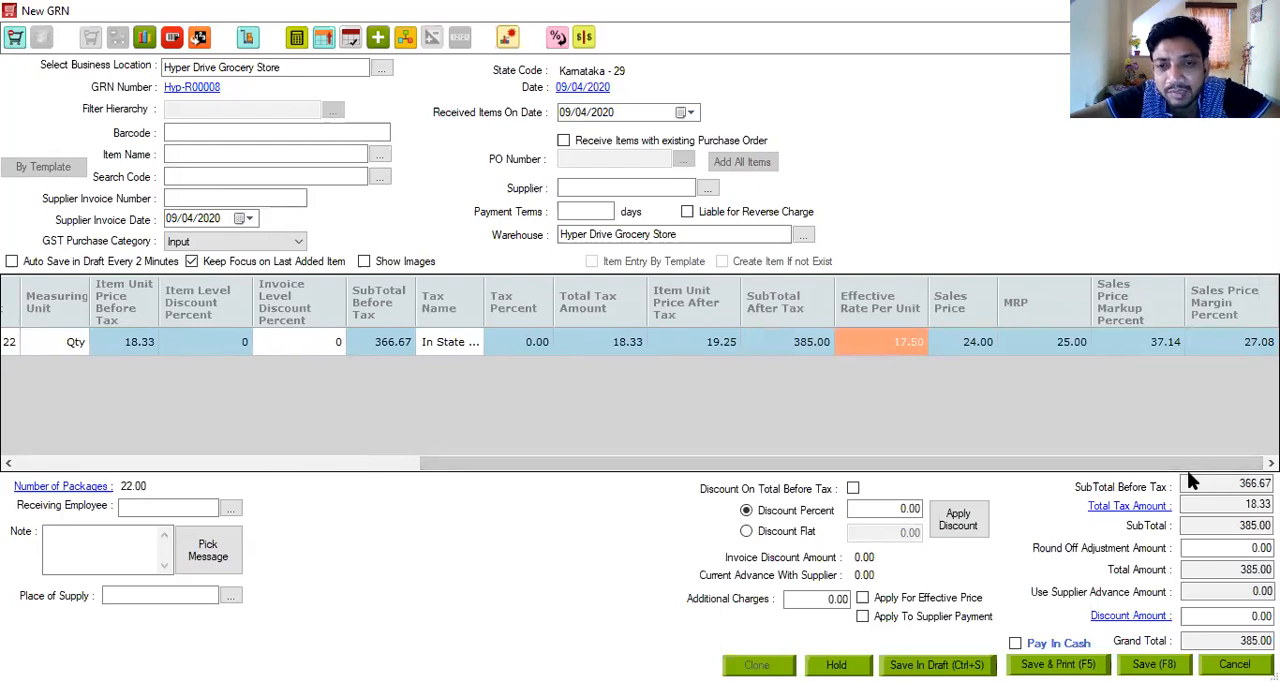
click(800, 345)
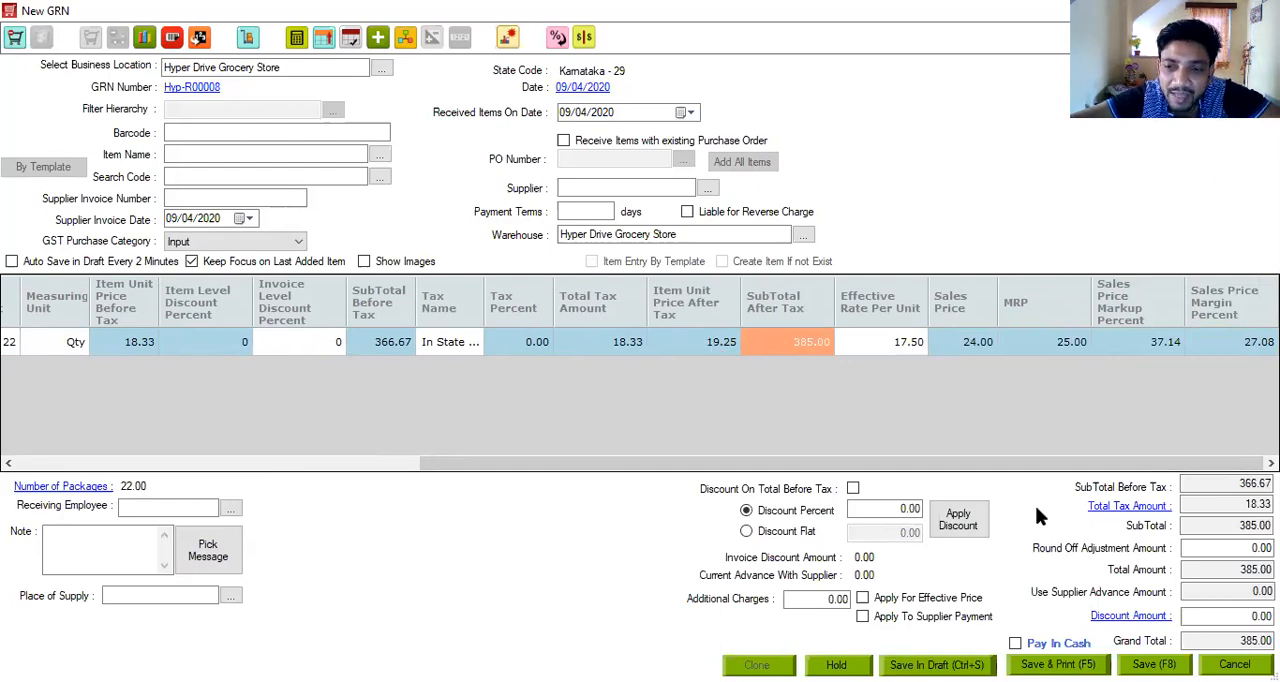
click(1138, 507)
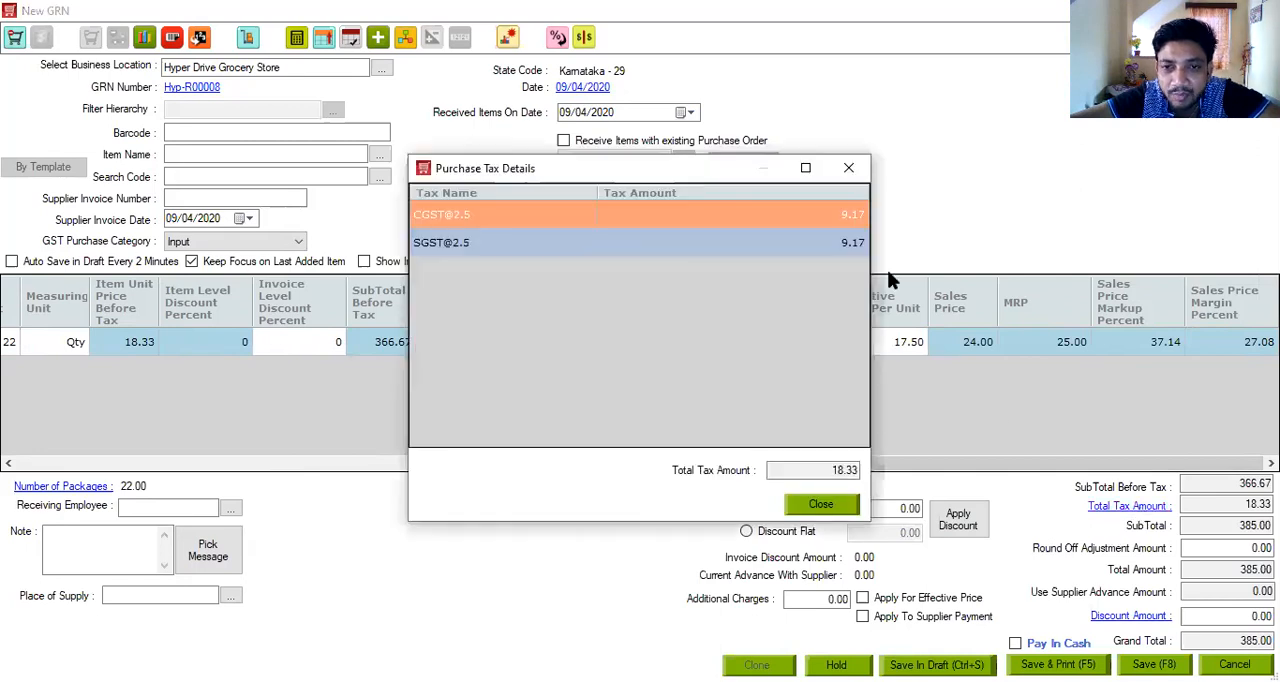
click(851, 169)
- Add Basmati Rice to the GRN with batch 0904, expiry 24 months after manufacture and a received paid quantity of 50 Kg
click(338, 150)
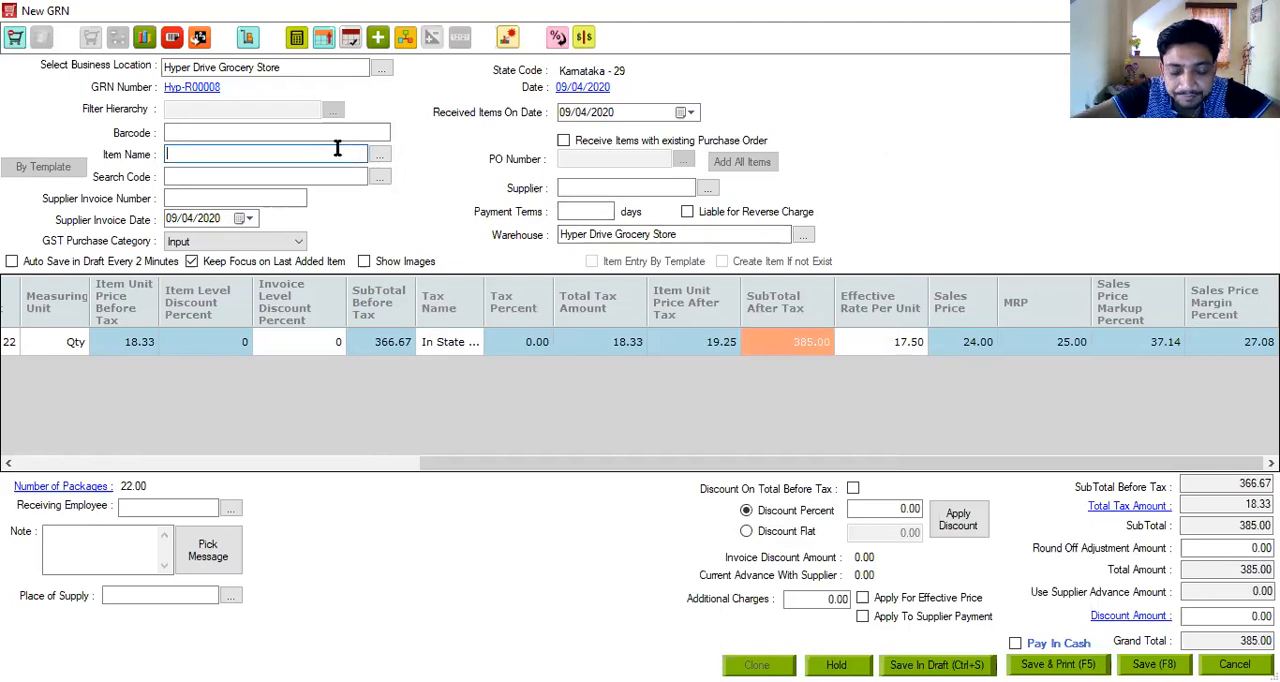
text(Basmati Rice)
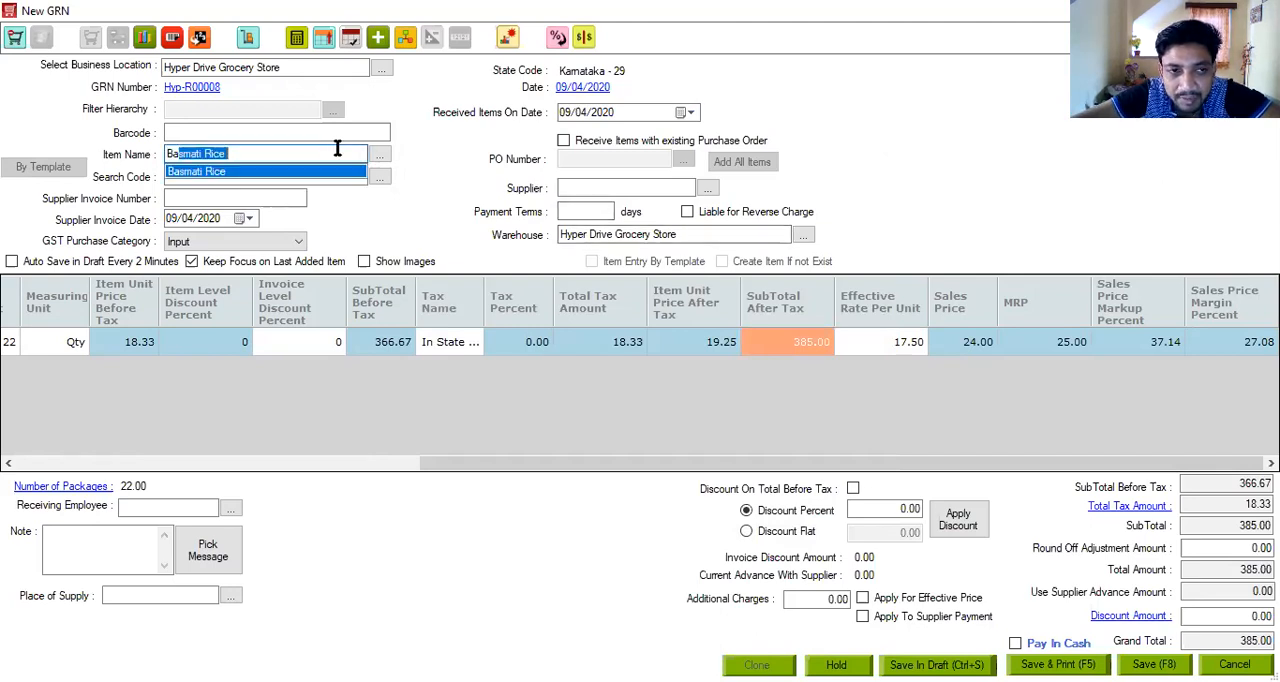
key(Return)
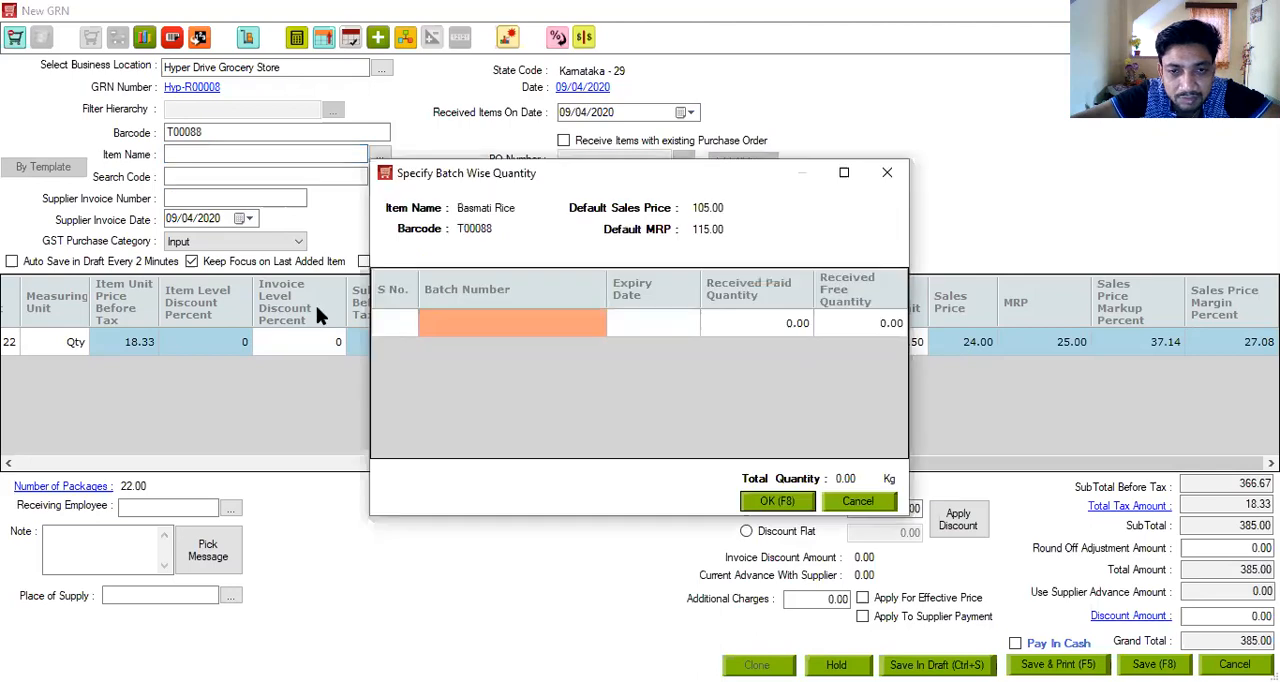
click(523, 326)
text(0904)
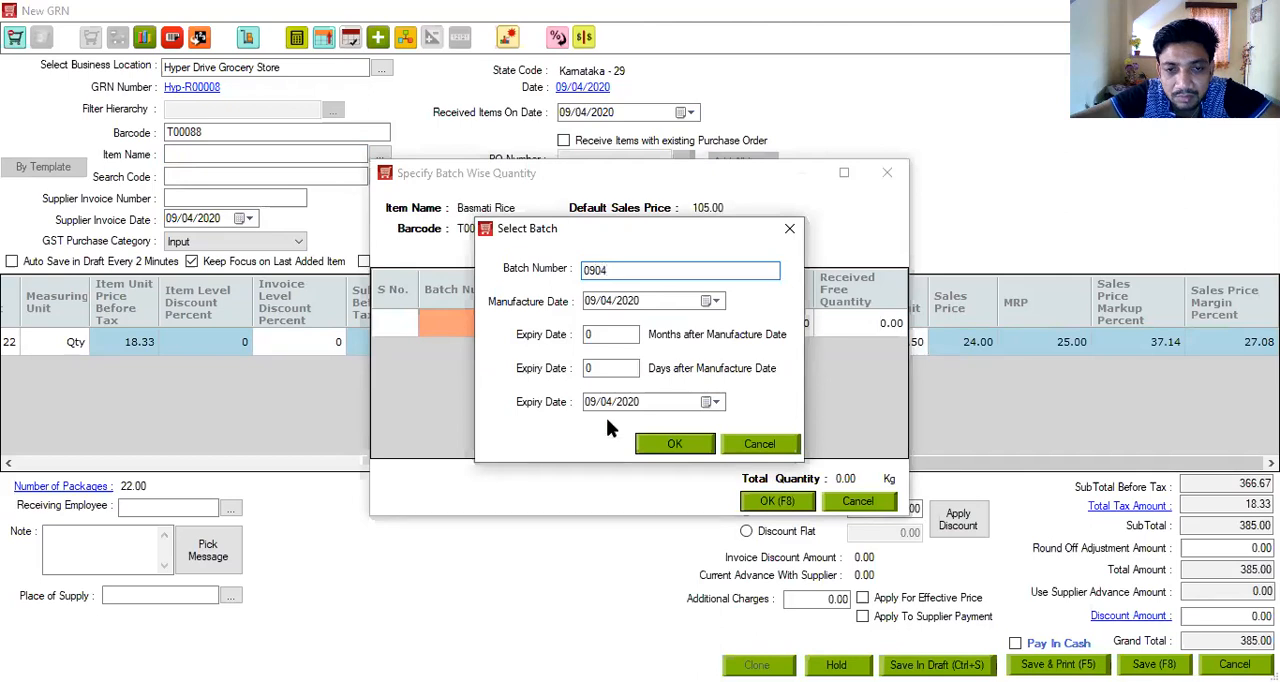
click(618, 338)
key(BackSpace)
text(24)
click(676, 443)
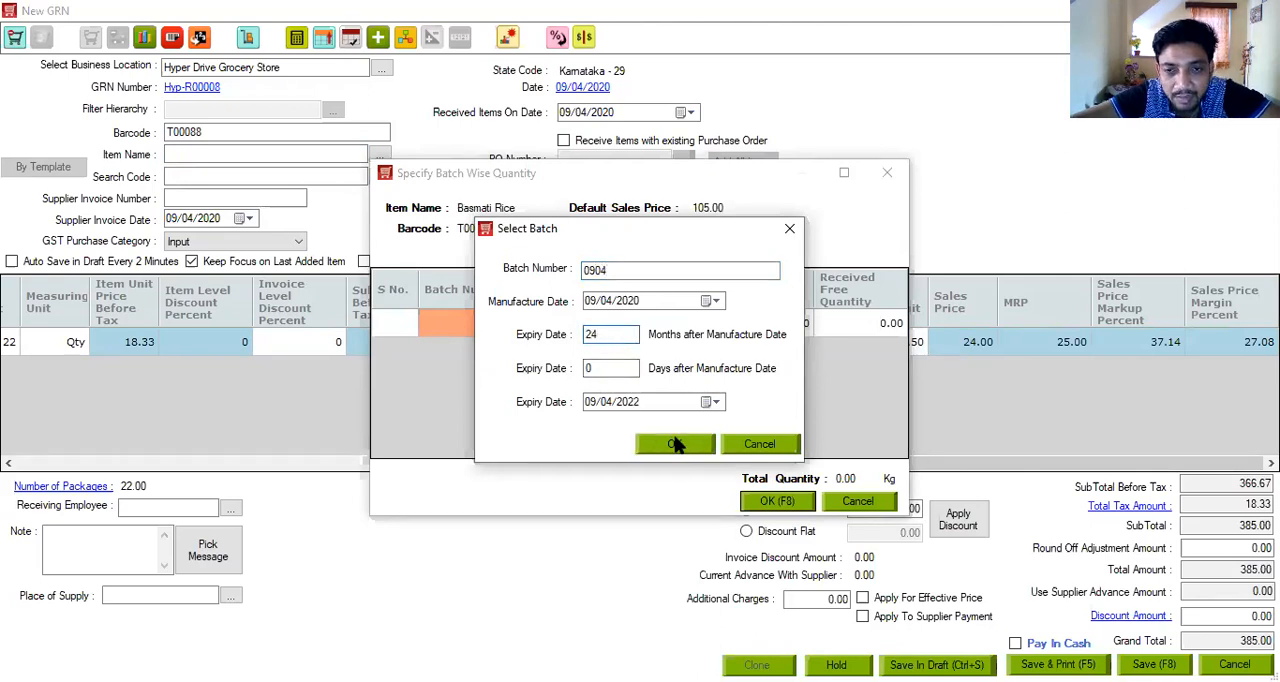
text(50)
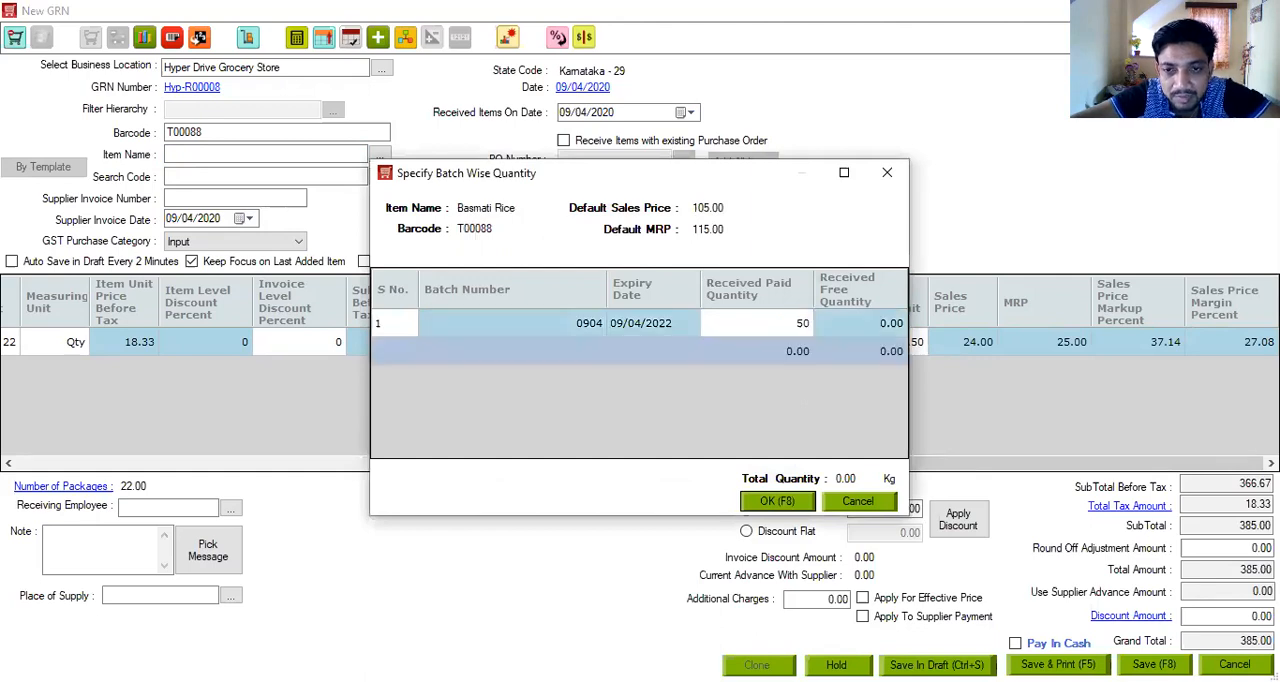
click(806, 503)
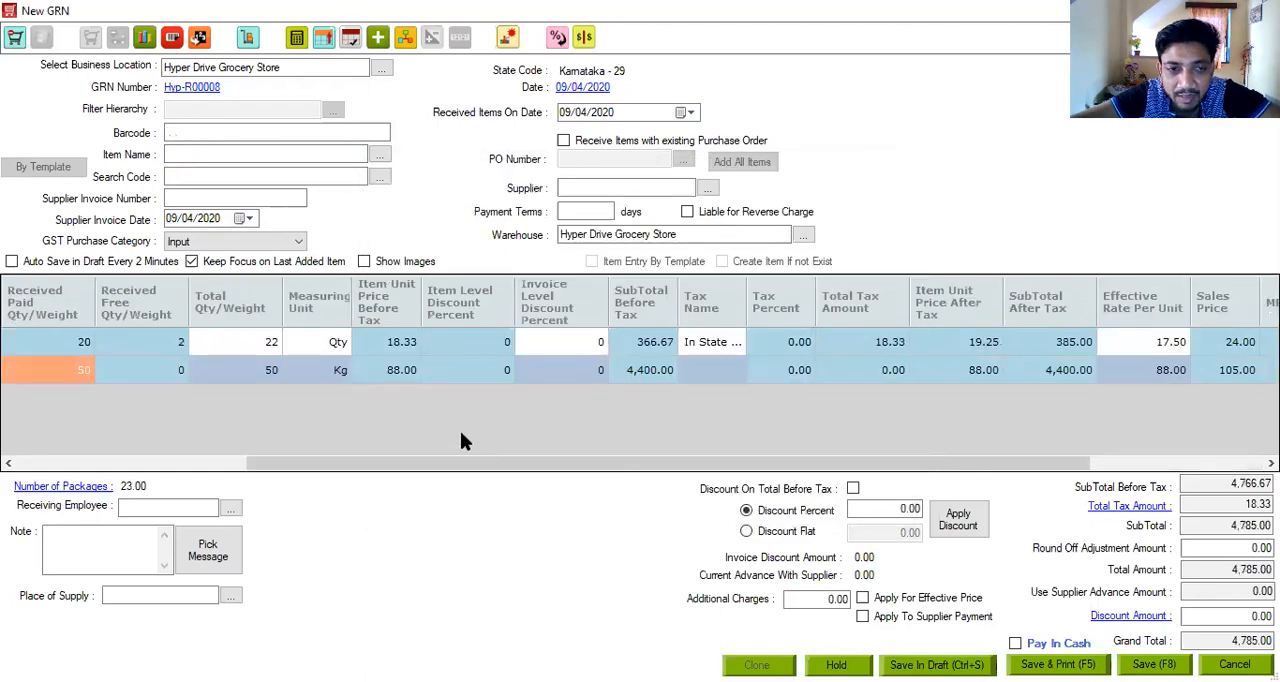
- Enter additional charges of 100 on the GRN and apply them for the effective price
drag(806, 463, 1088, 463)
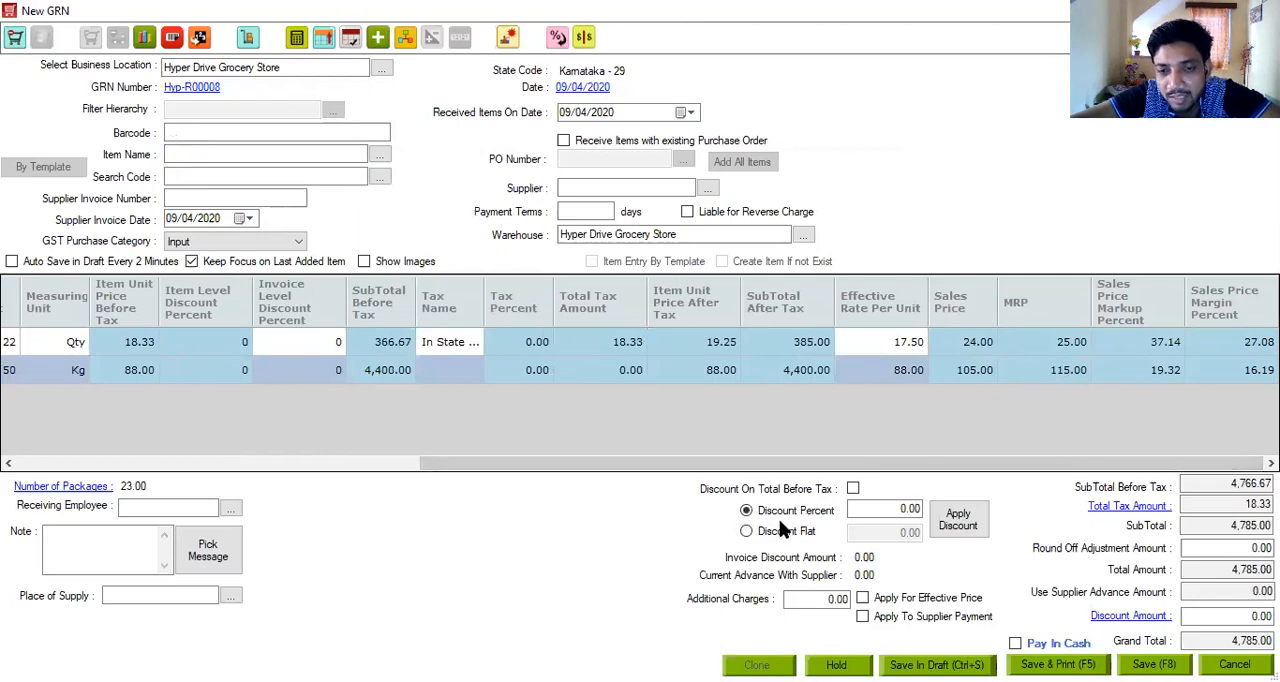
click(797, 599)
key(BackSpace)
text(100)
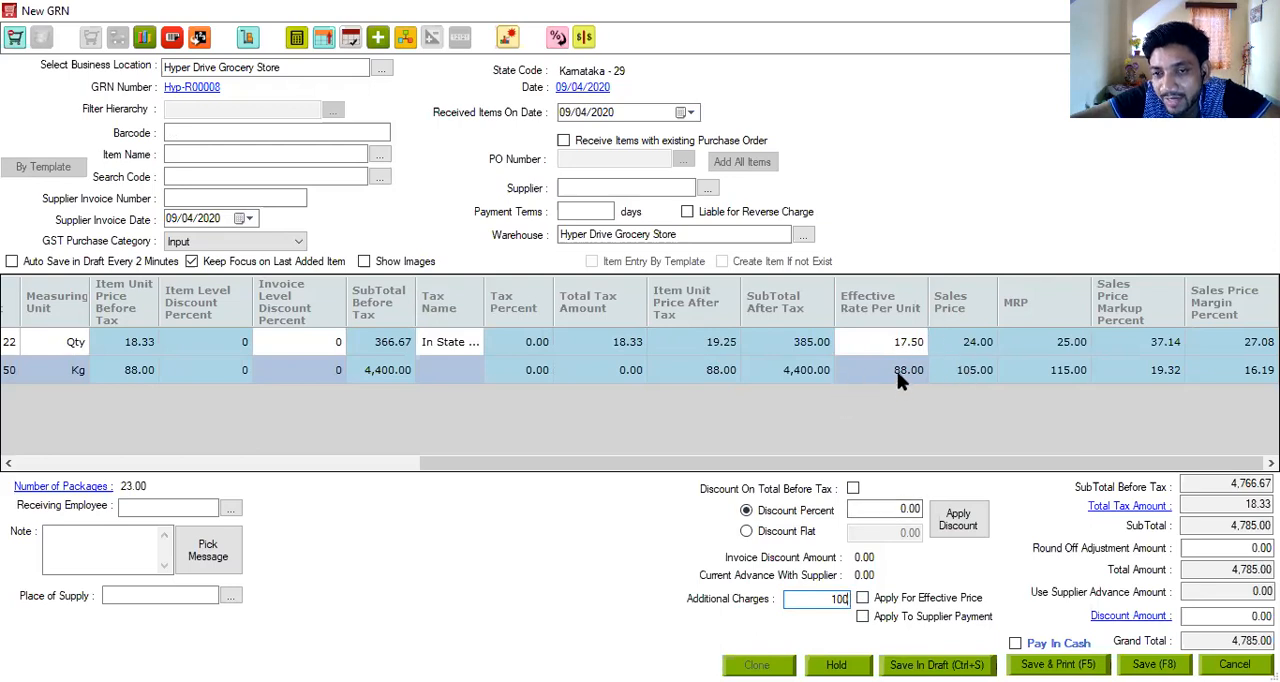
click(862, 598)
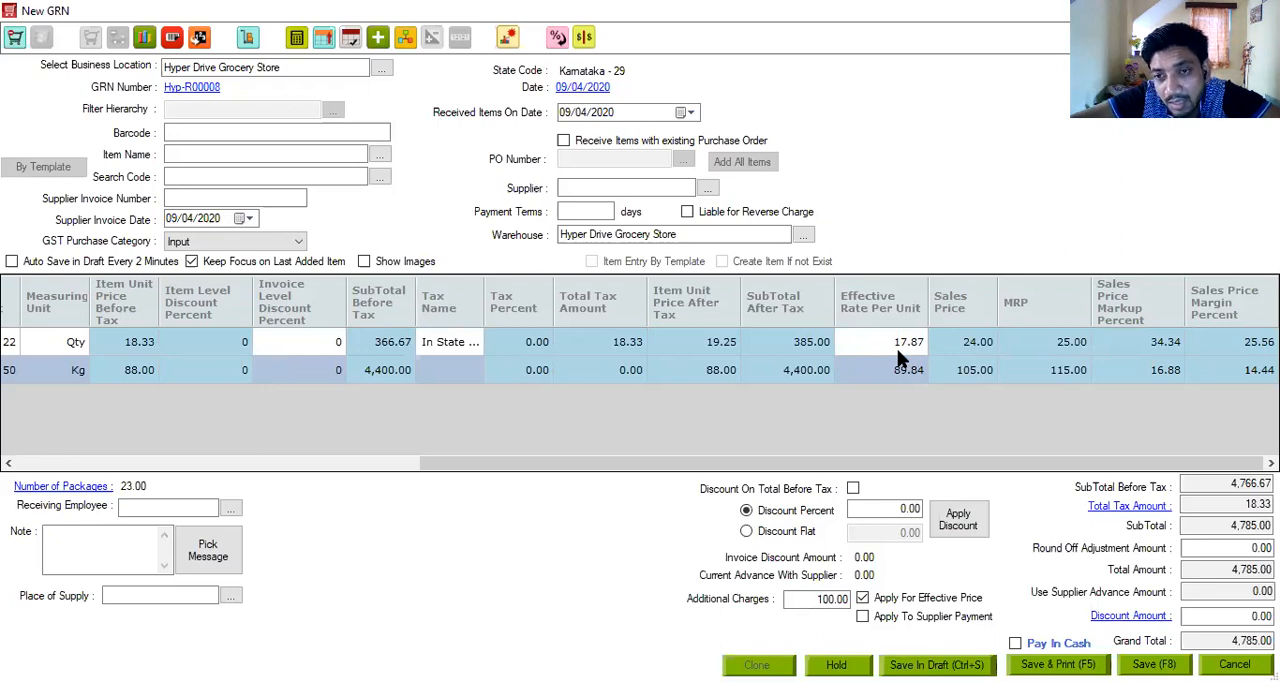
- Set the Lux Soap line's Sales Price Markup Percent to 30
click(1135, 350)
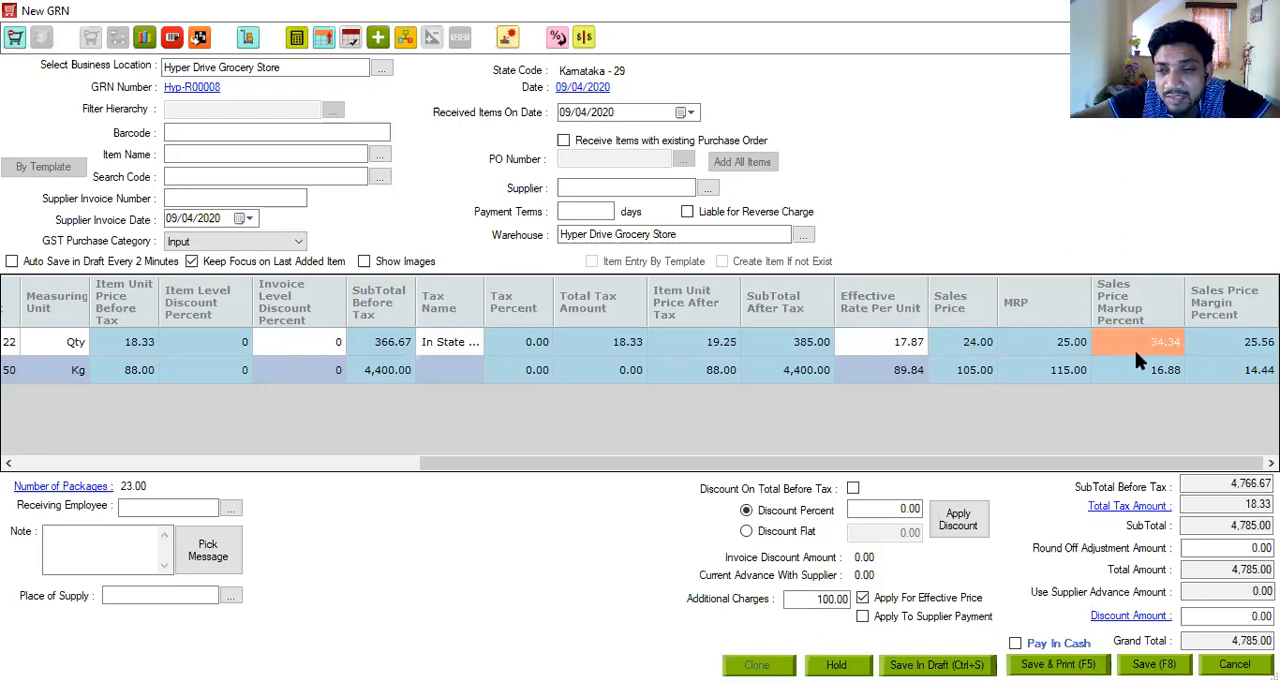
text(30)
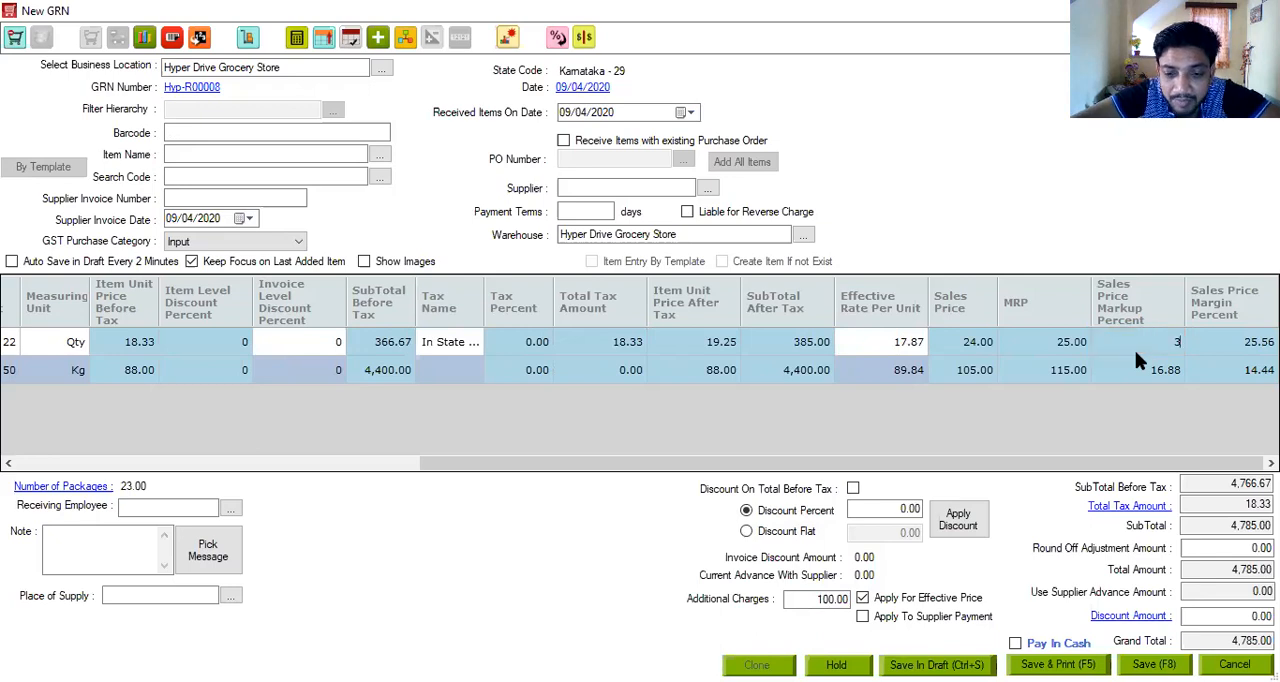
click(1232, 343)
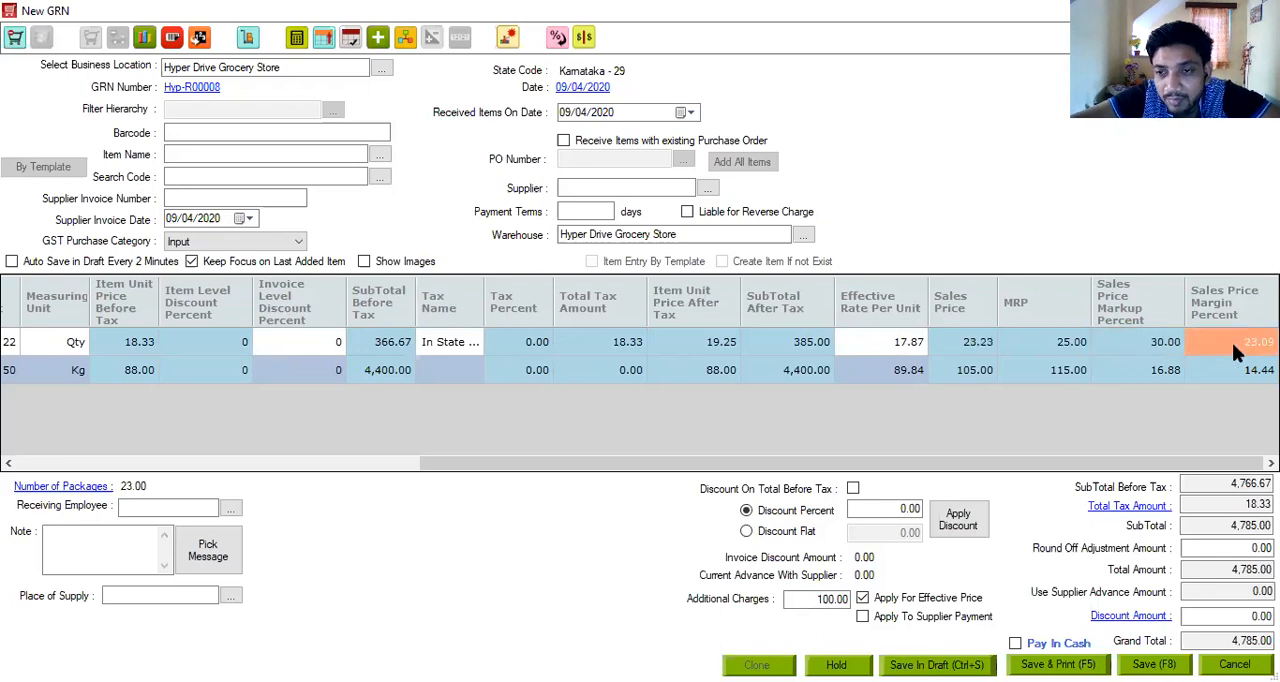
- Set the Lux Soap line's Sales Price to 23
click(970, 345)
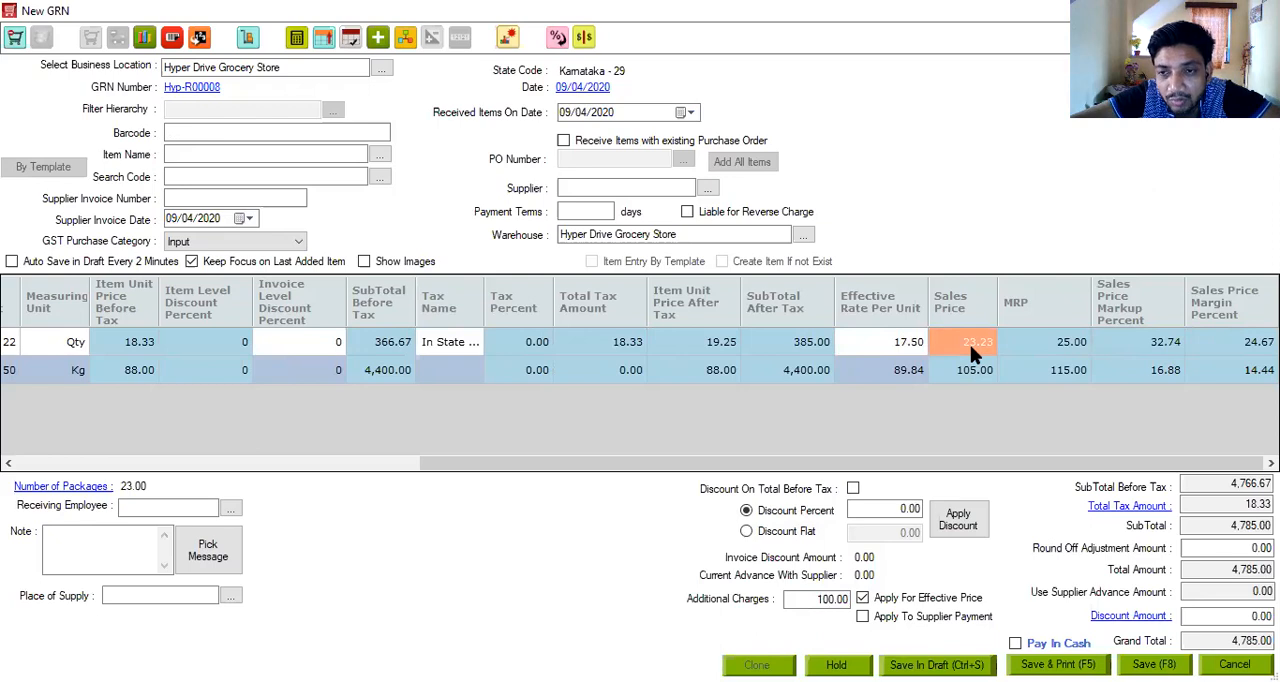
text(23)
key(Tab)
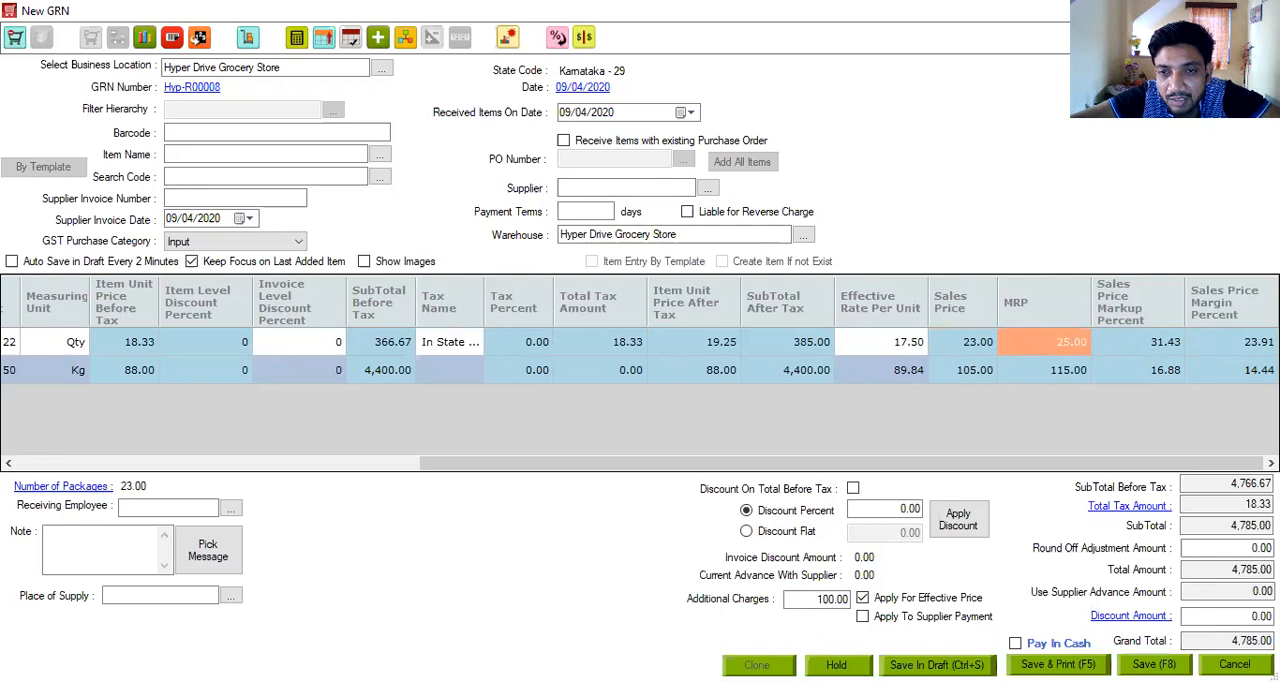
- Add a new supplier named XYZ to the GRN, continuing without a place of supply for the supplier
key(F8)
click(634, 367)
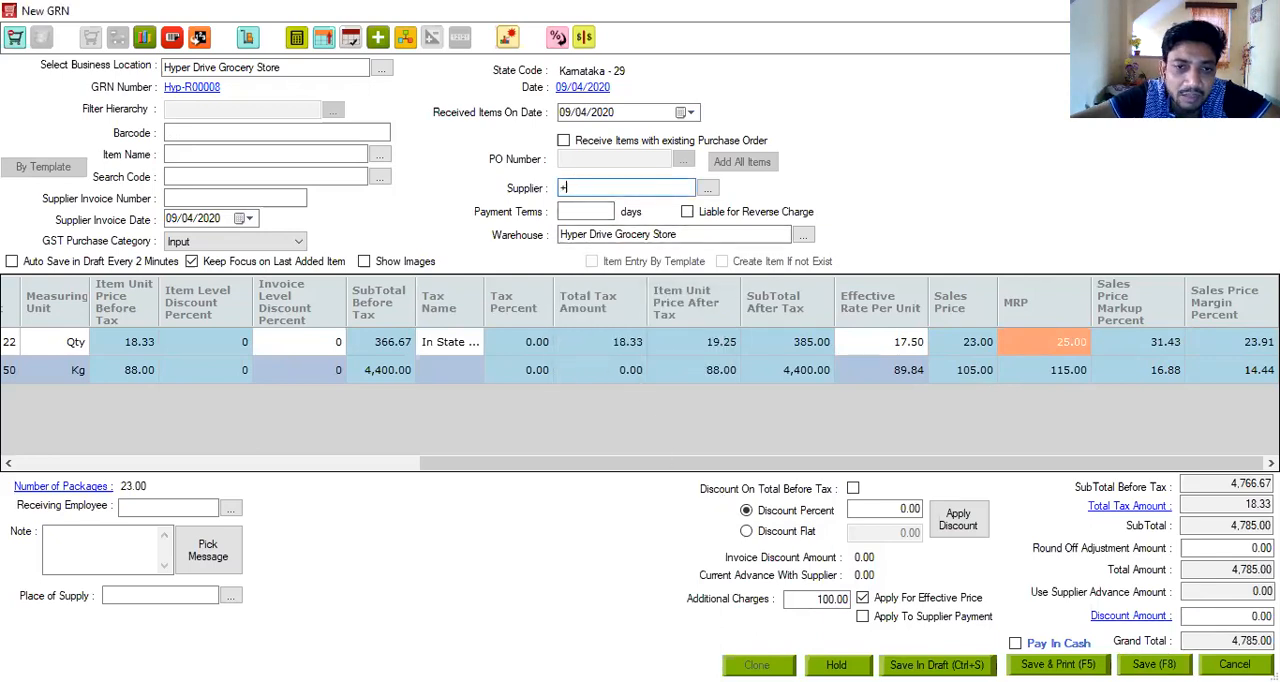
key(Return)
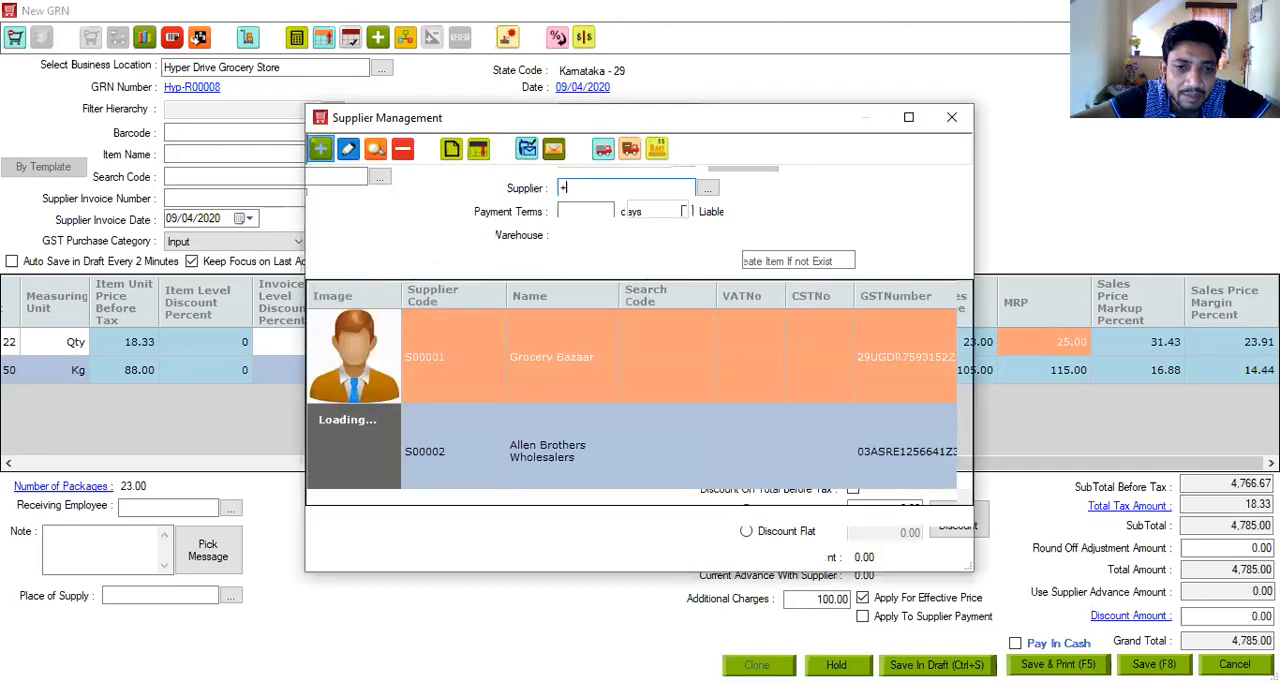
text(XYZ)
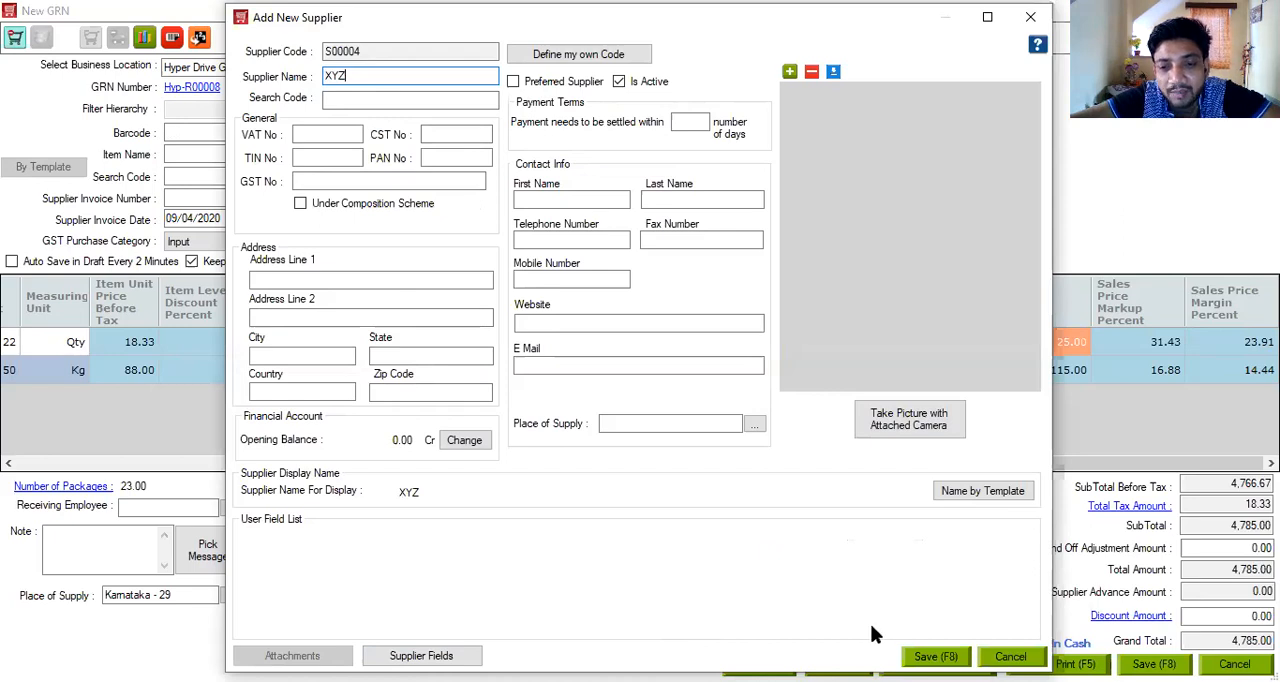
key(F8)
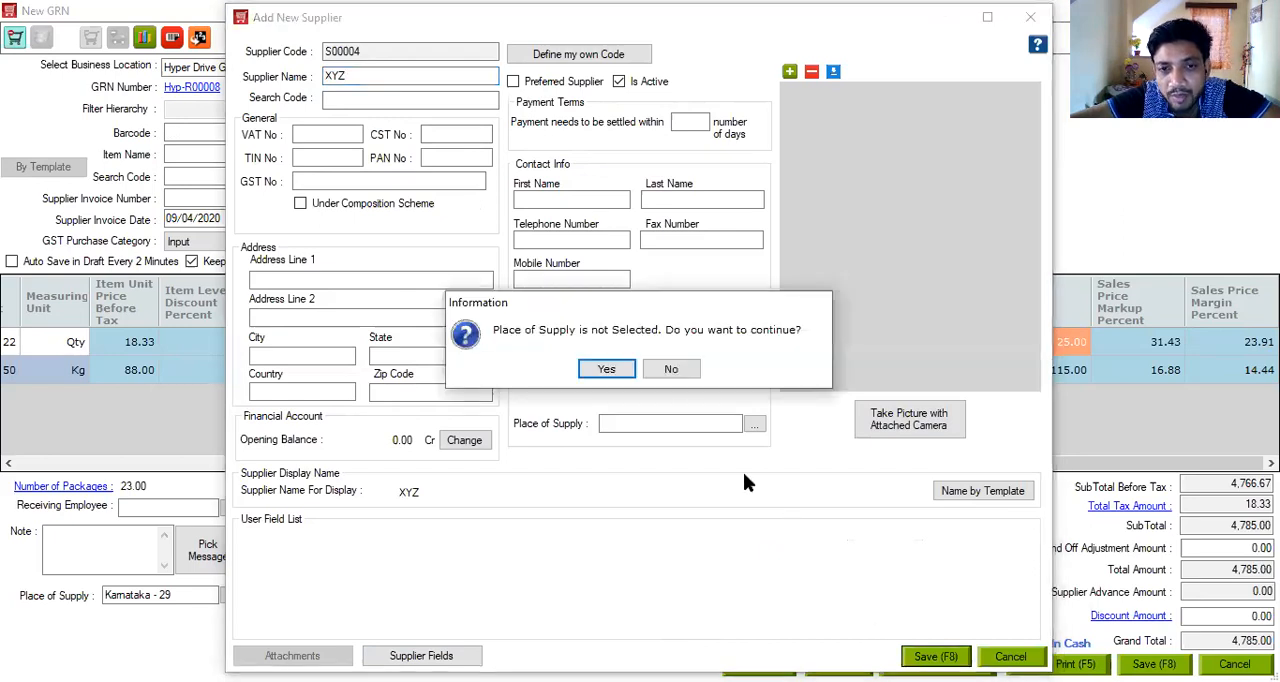
click(619, 371)
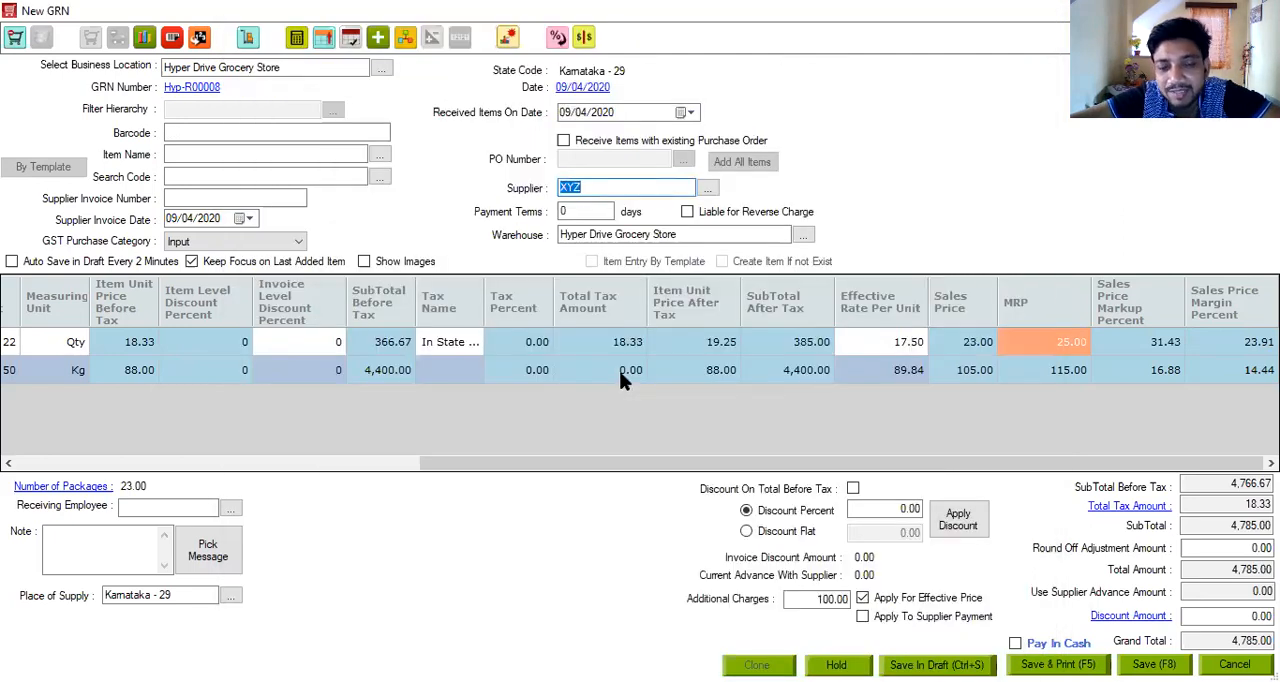
- Set the GRN's receiving warehouse to Indiranagar Warehouse and save the GRN
double_click(693, 233)
click(803, 236)
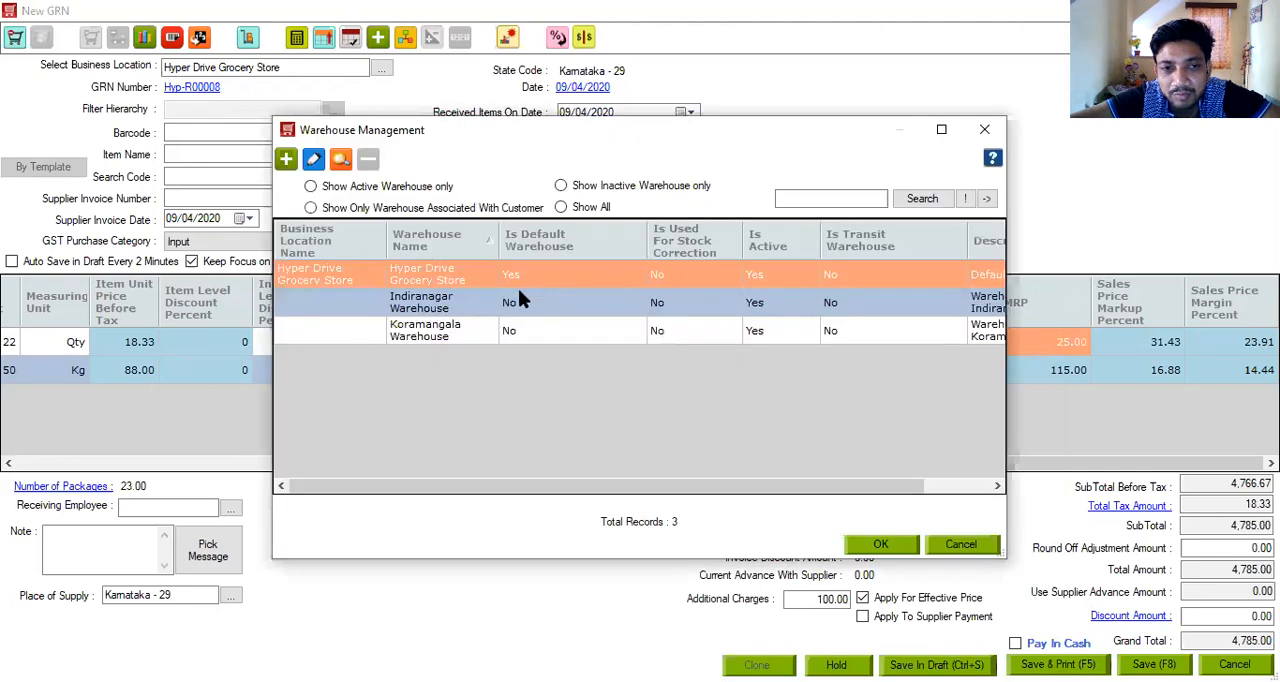
click(484, 302)
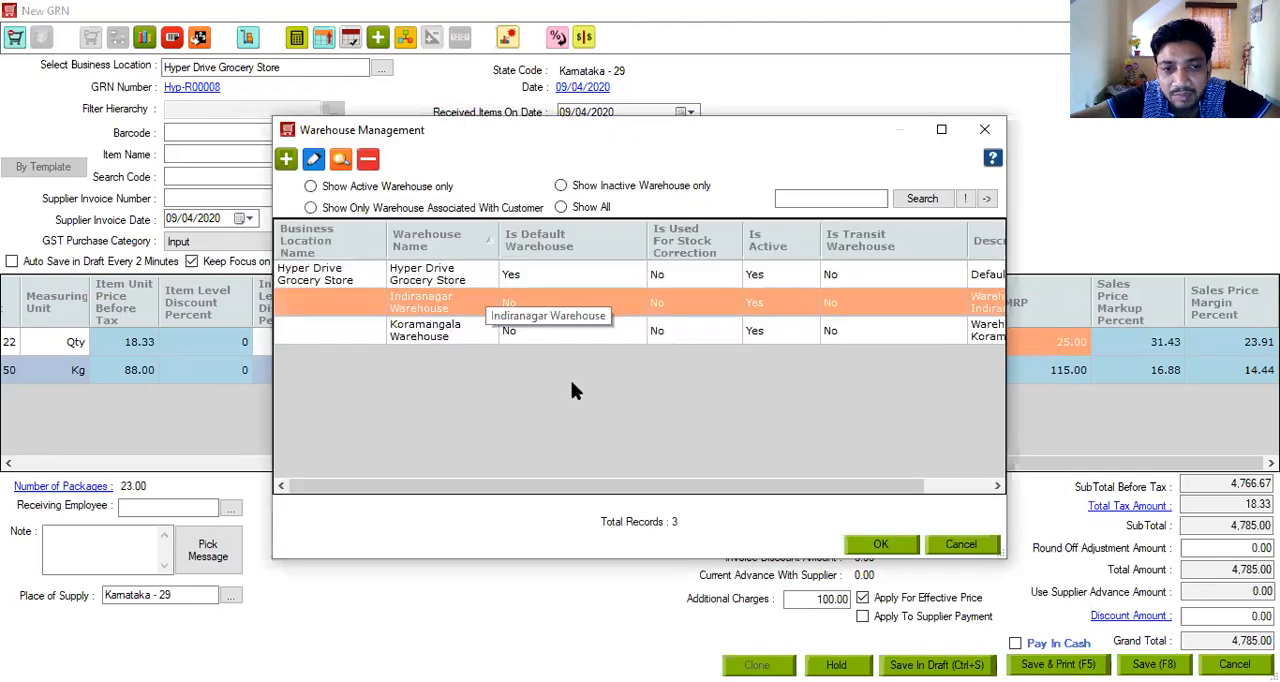
click(860, 545)
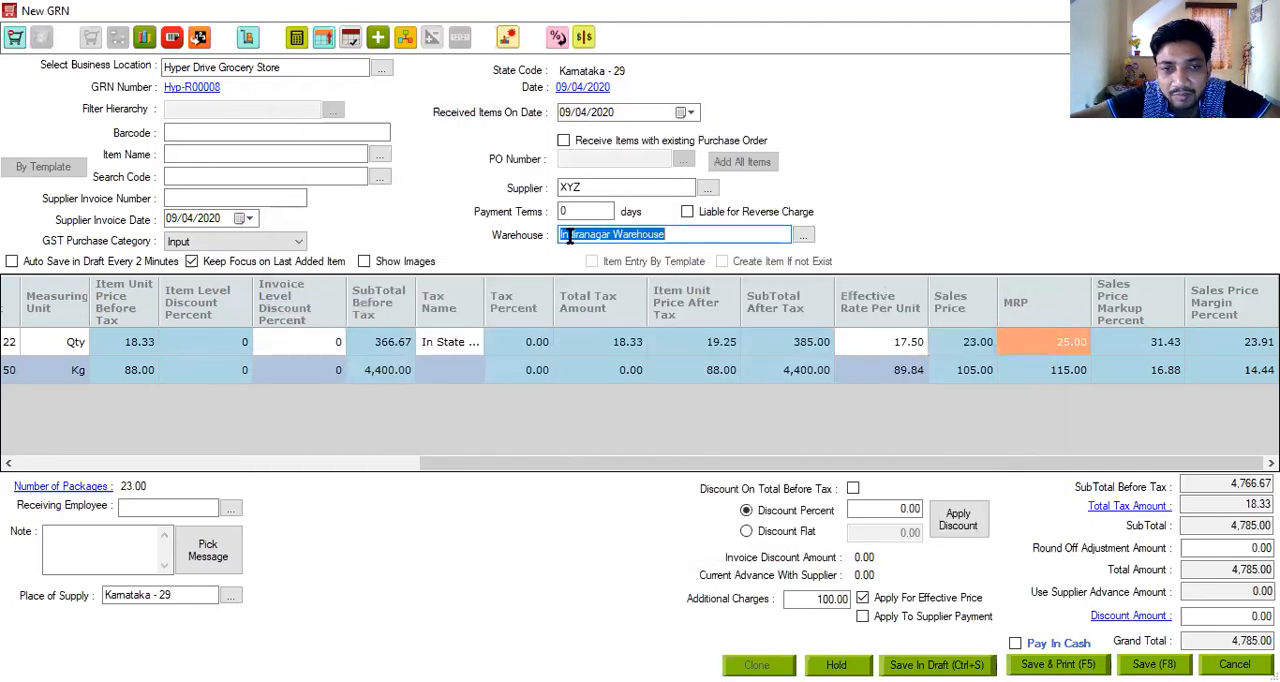
click(219, 152)
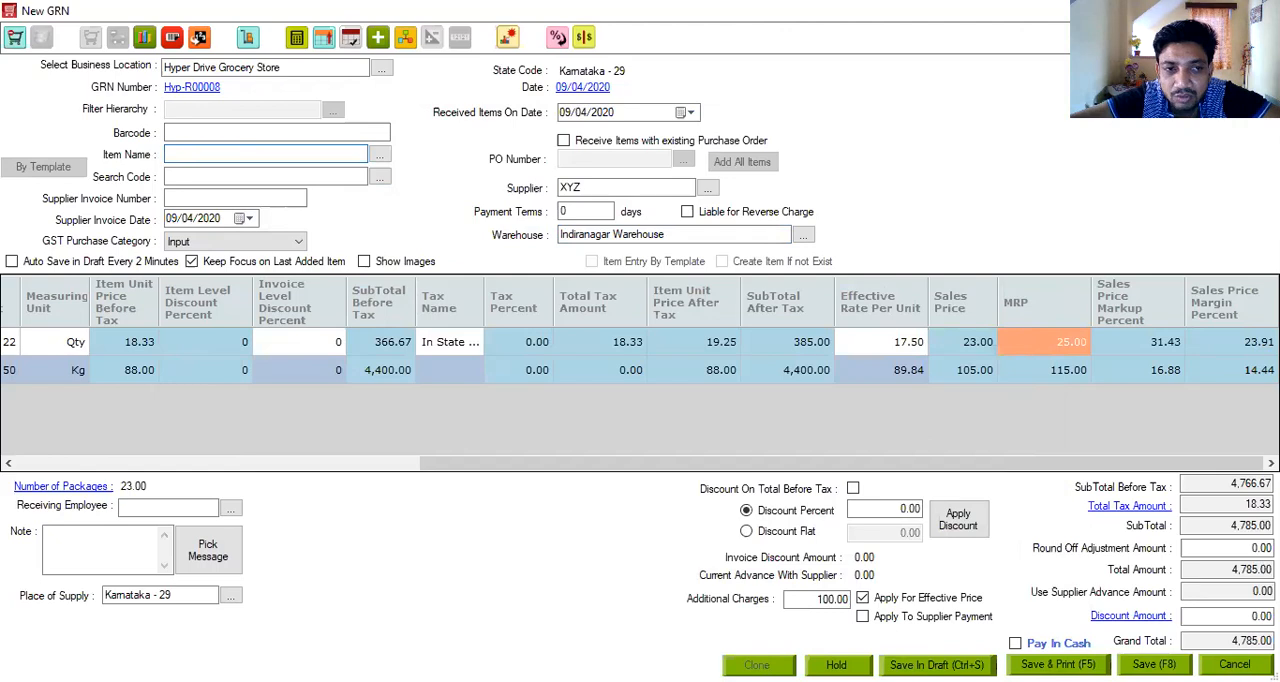
key(F8)
- Examine the received stock in Indiranagar Warehouse by searching its items for "lux"
click(49, 195)
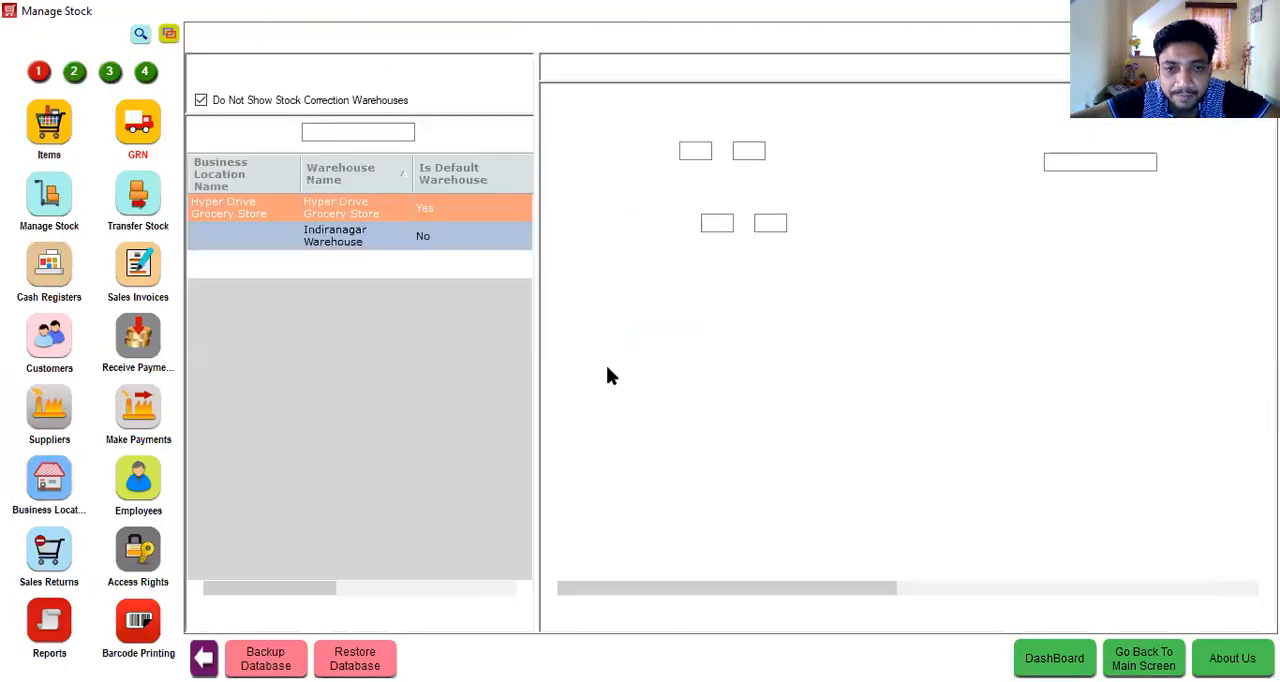
click(428, 236)
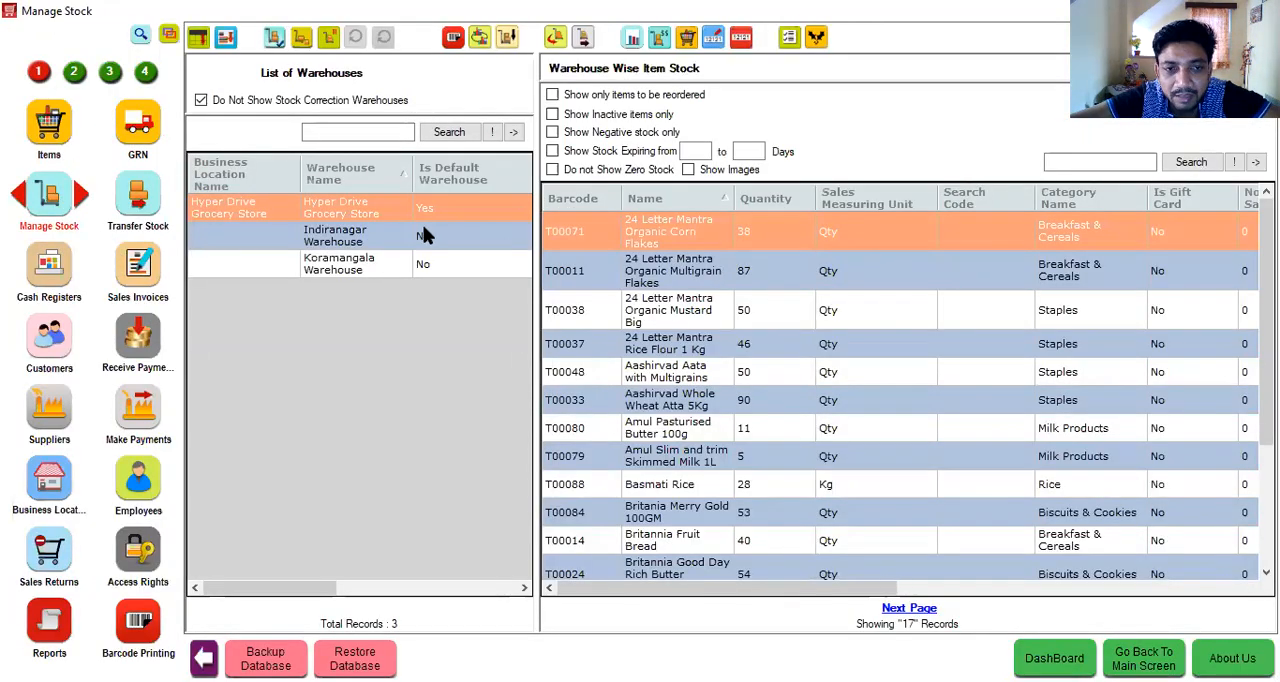
click(1101, 160)
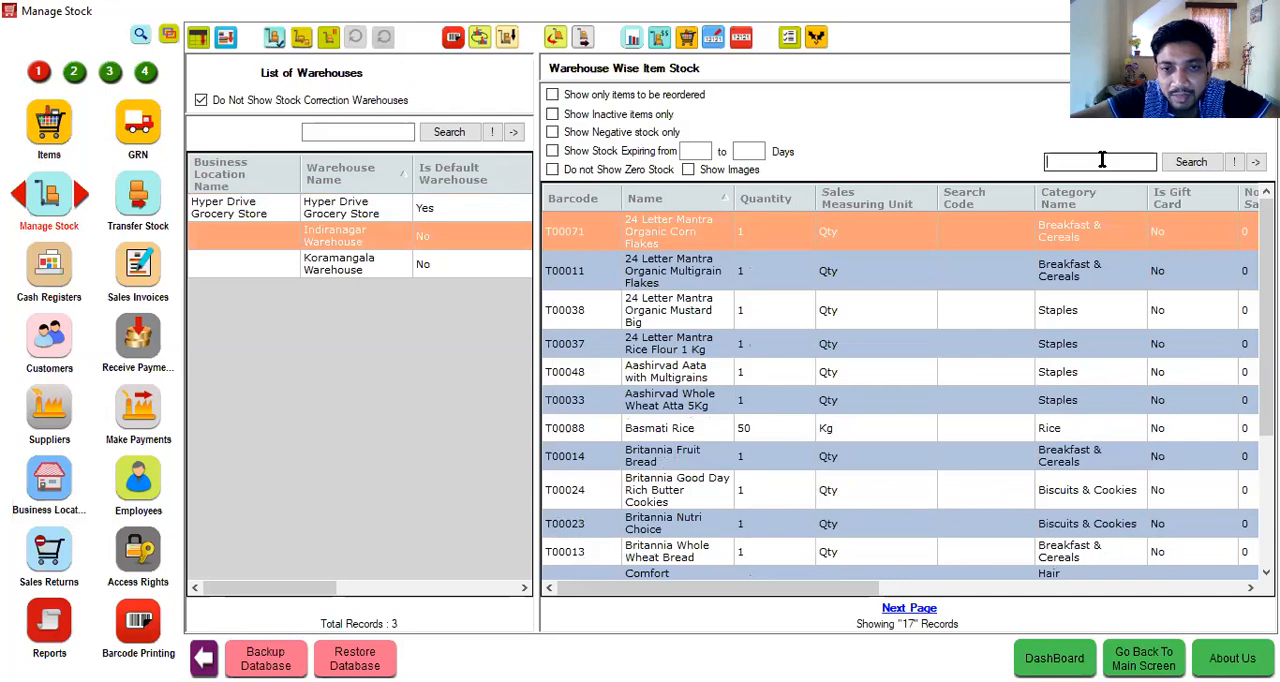
text(lux)
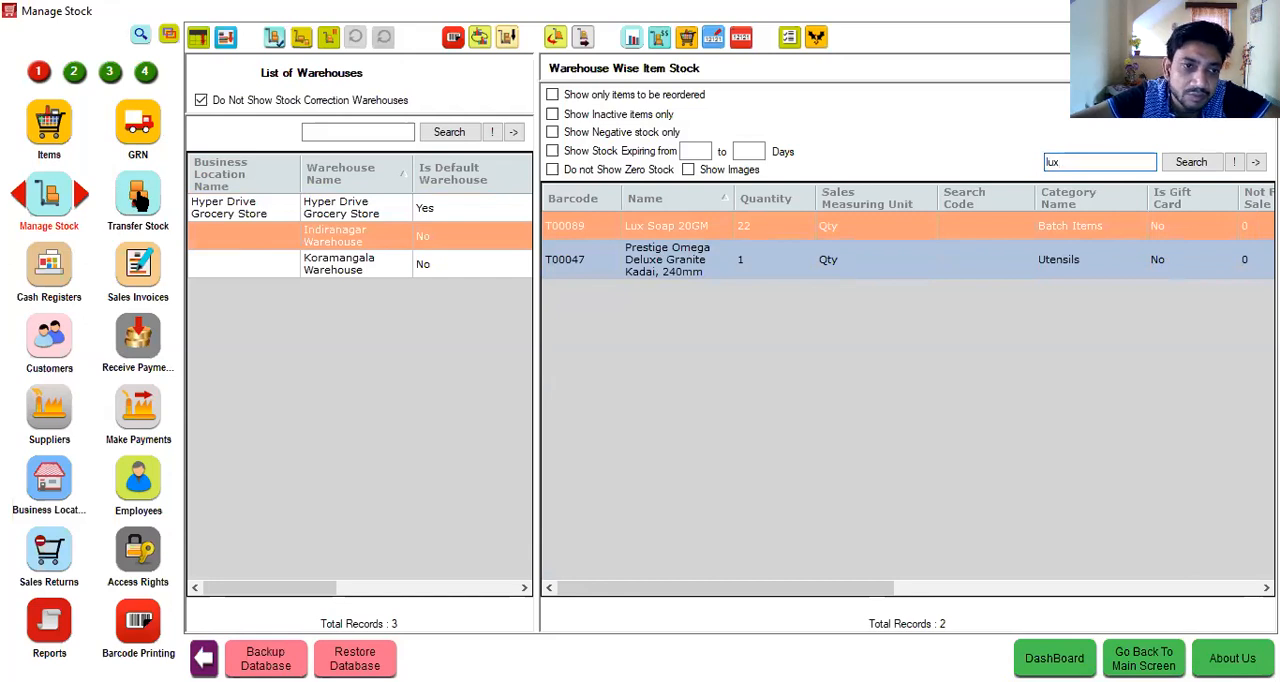
- Create a new stock transfer from Indiranagar Warehouse to Hyper Drive Grocery Store
click(142, 200)
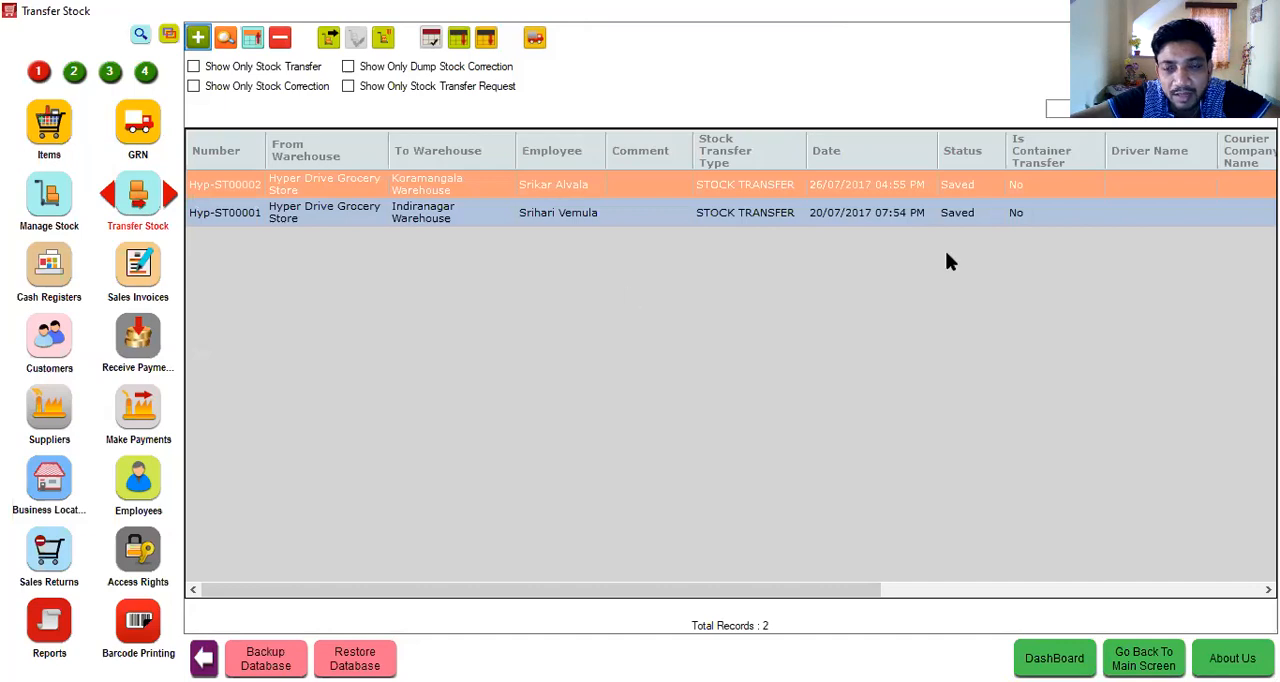
click(754, 150)
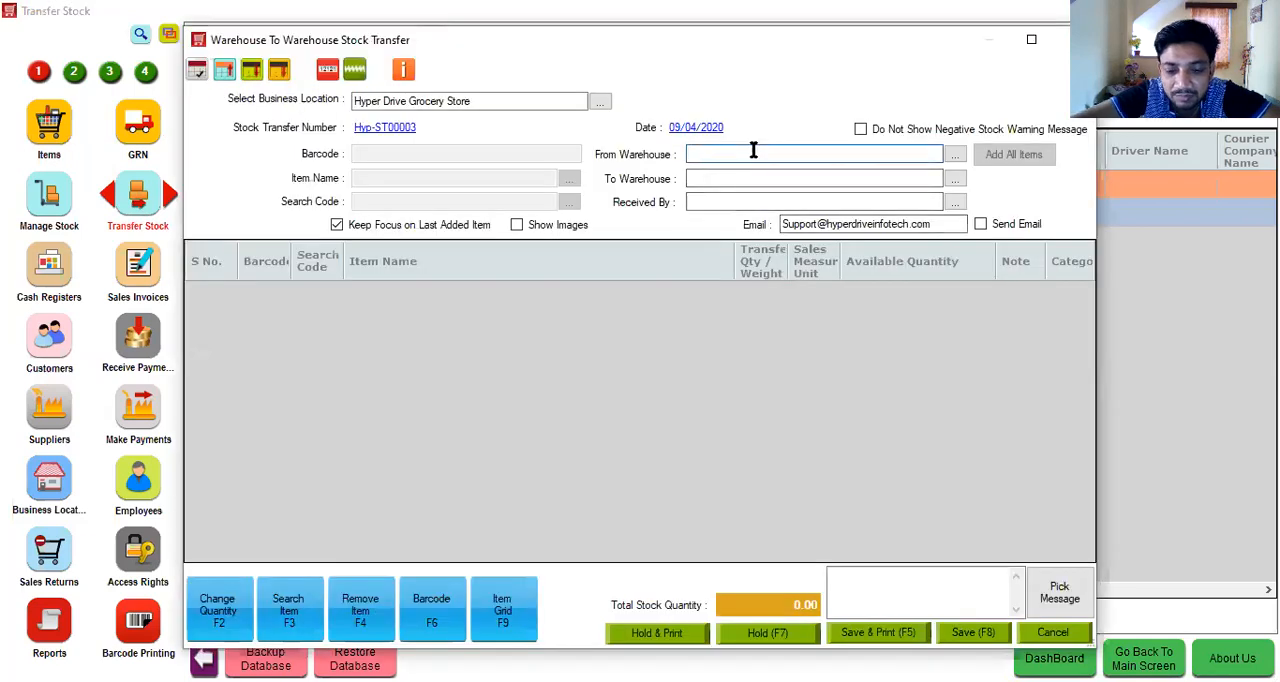
key(Down)
key(Return)
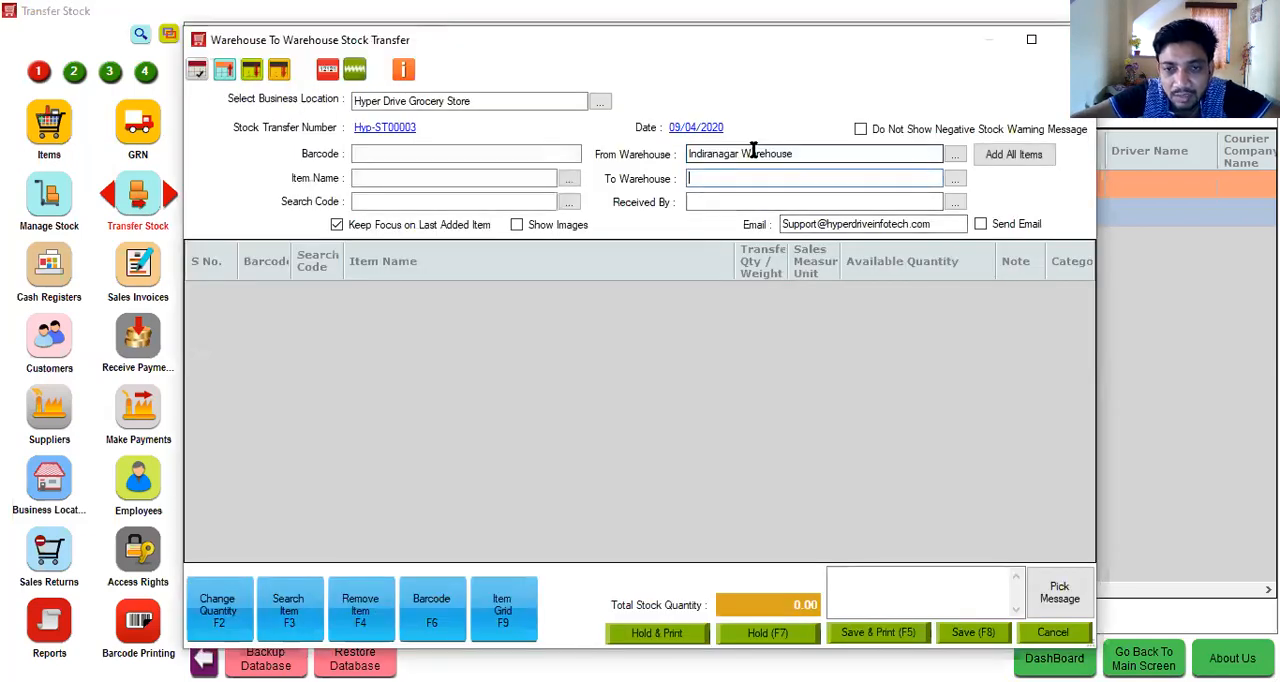
key(Down)
key(Return)
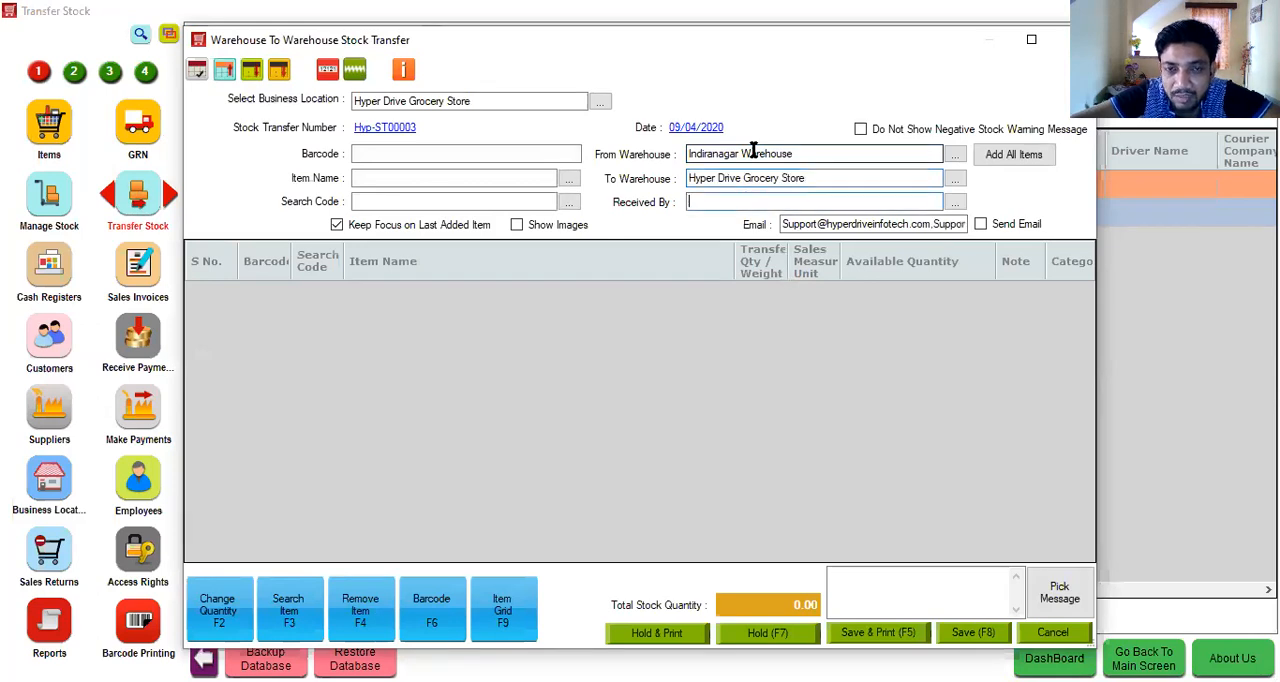
- Add 18 units of Lux Soap 20GM from batch 0904 to the stock transfer and save it
click(388, 181)
text(Lux Soap 20GM)
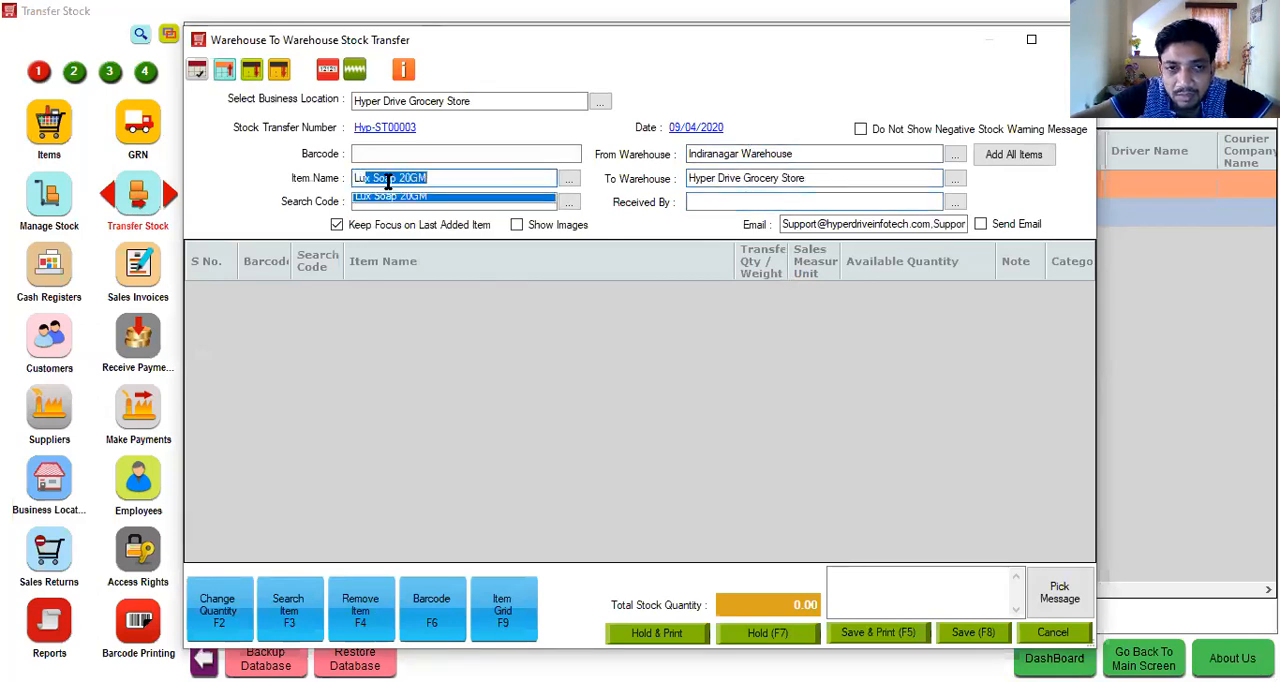
key(Return)
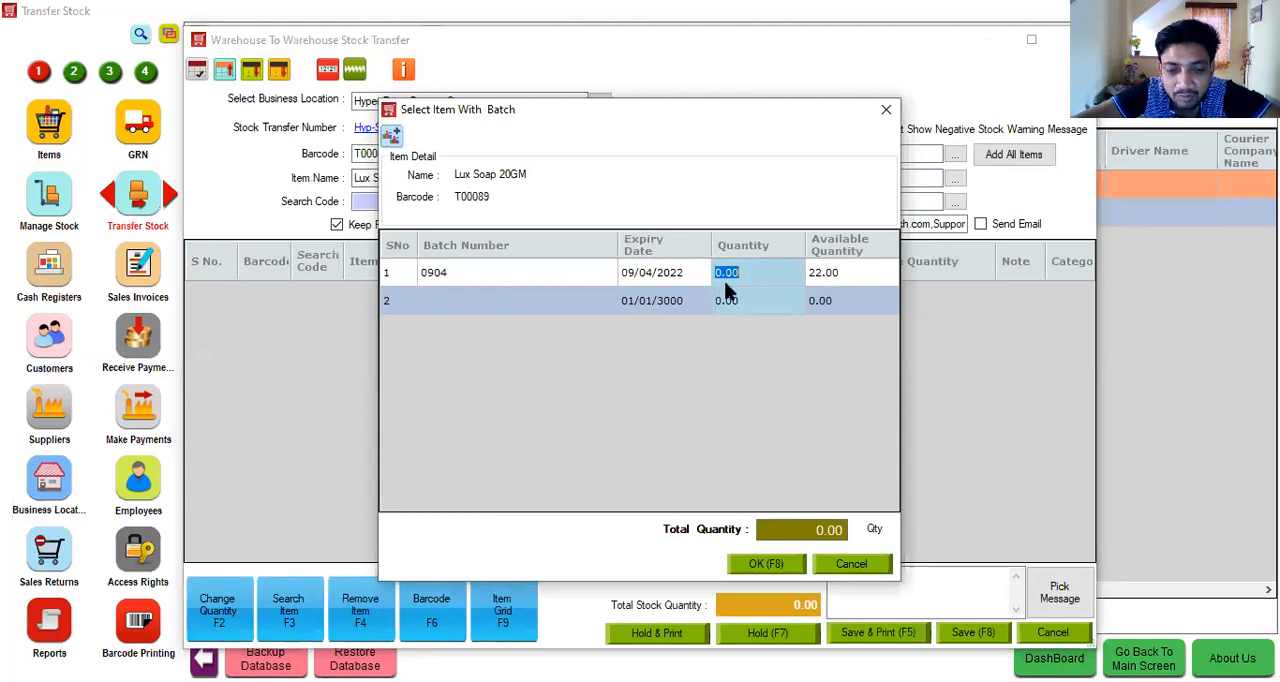
text(18)
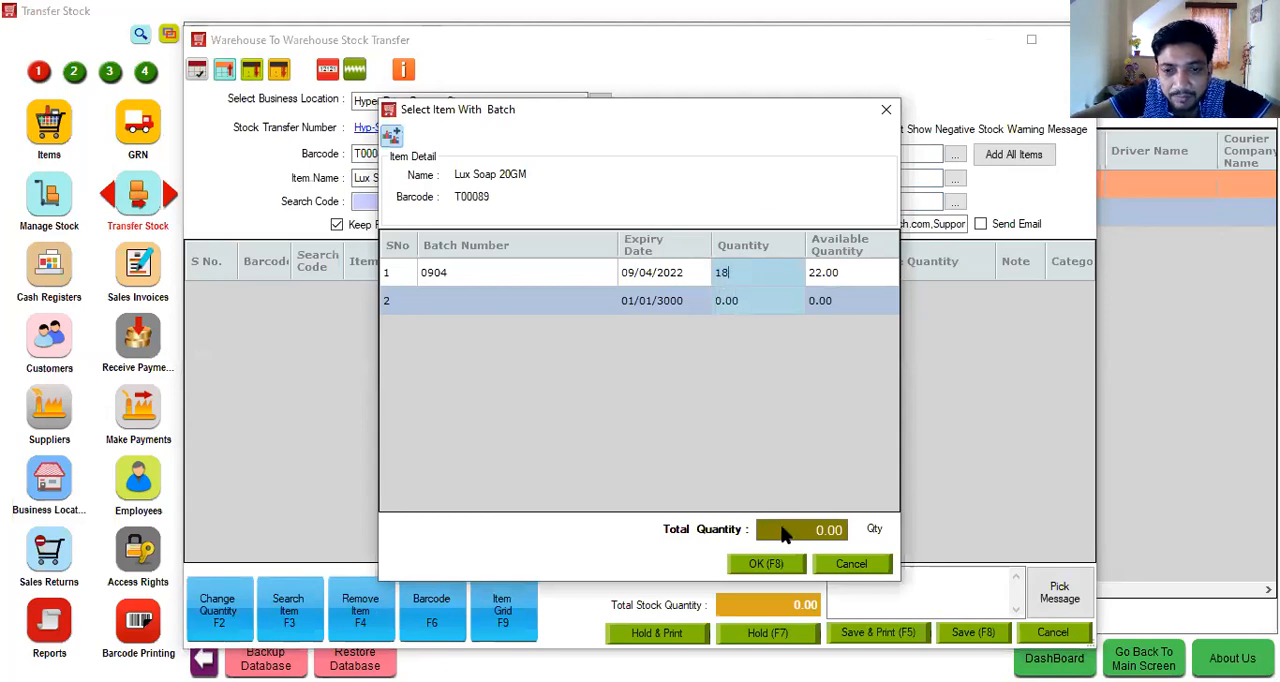
click(783, 566)
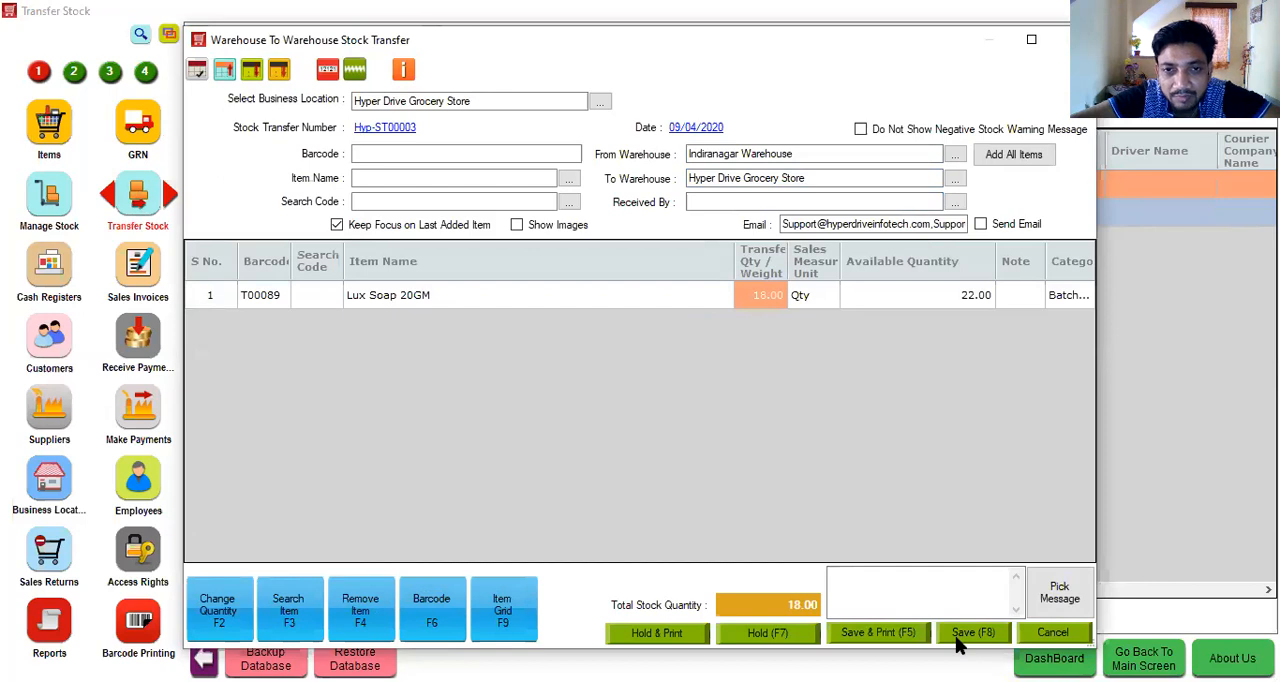
click(957, 635)
- Check the Lux Soap quantity left in Indiranagar Warehouse by searching its stock for "lu"
click(50, 200)
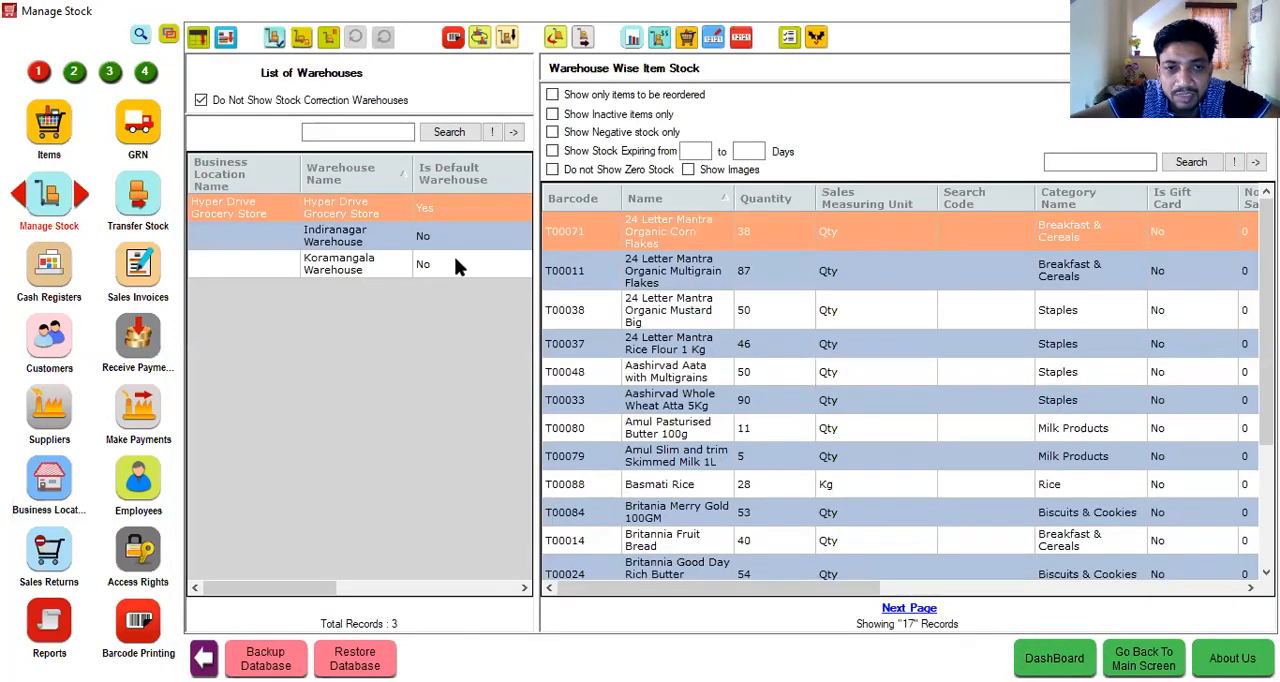
click(454, 238)
click(1095, 161)
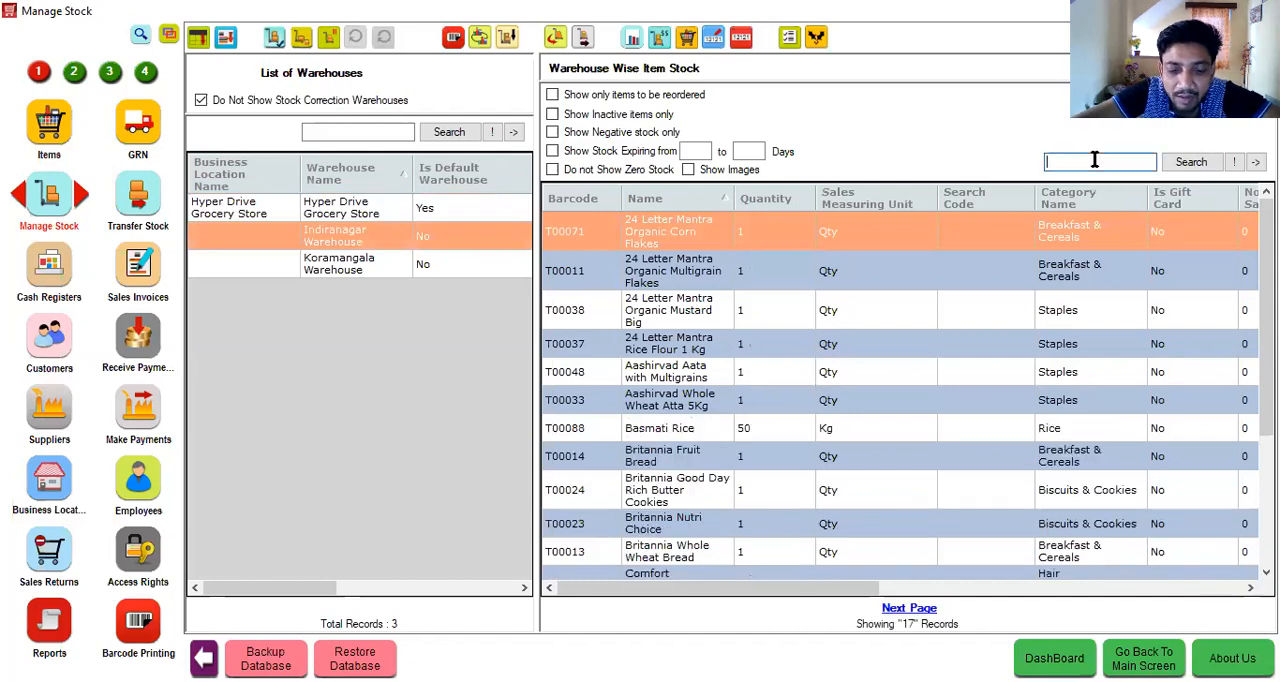
text(lu)
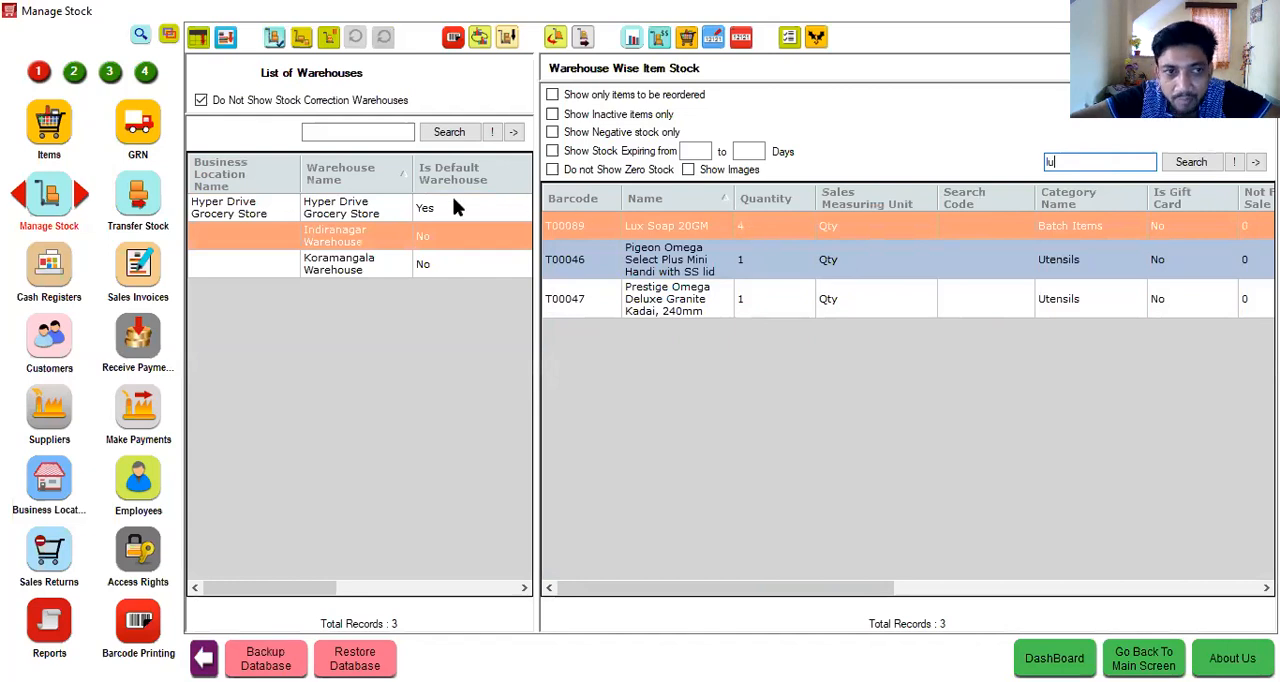
- Review the list of offers and the blank form for a new offer, then close the form without saving
click(73, 71)
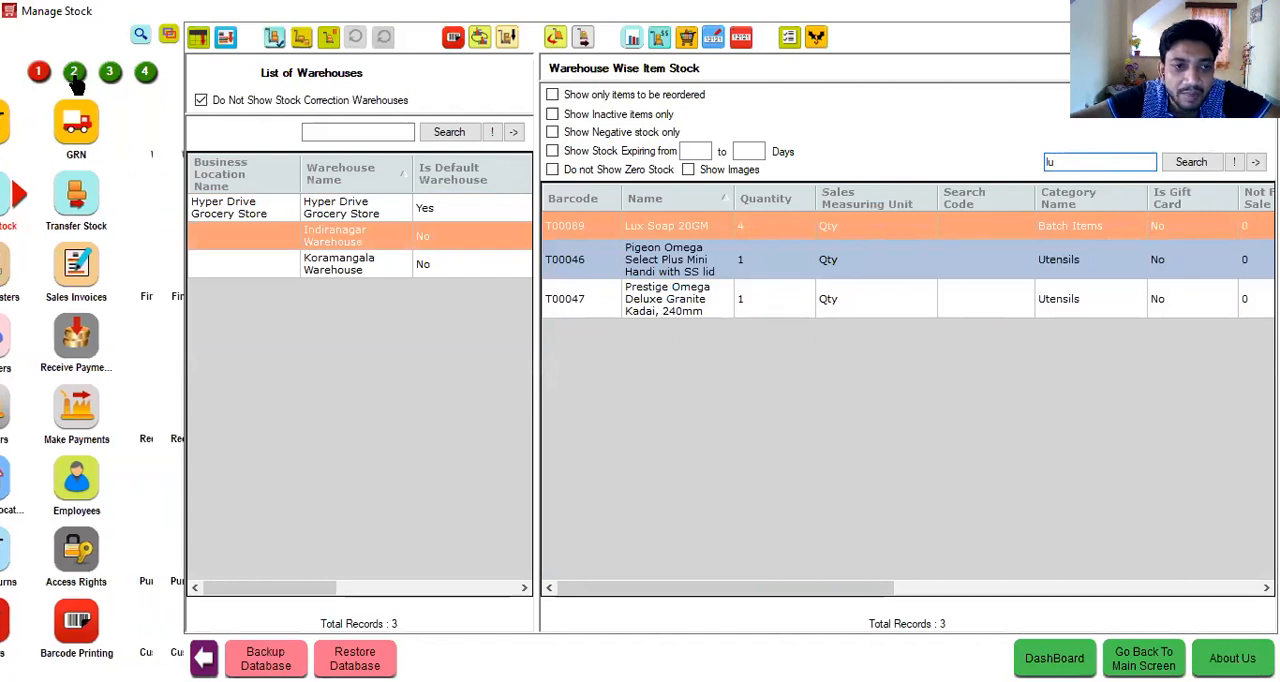
click(50, 472)
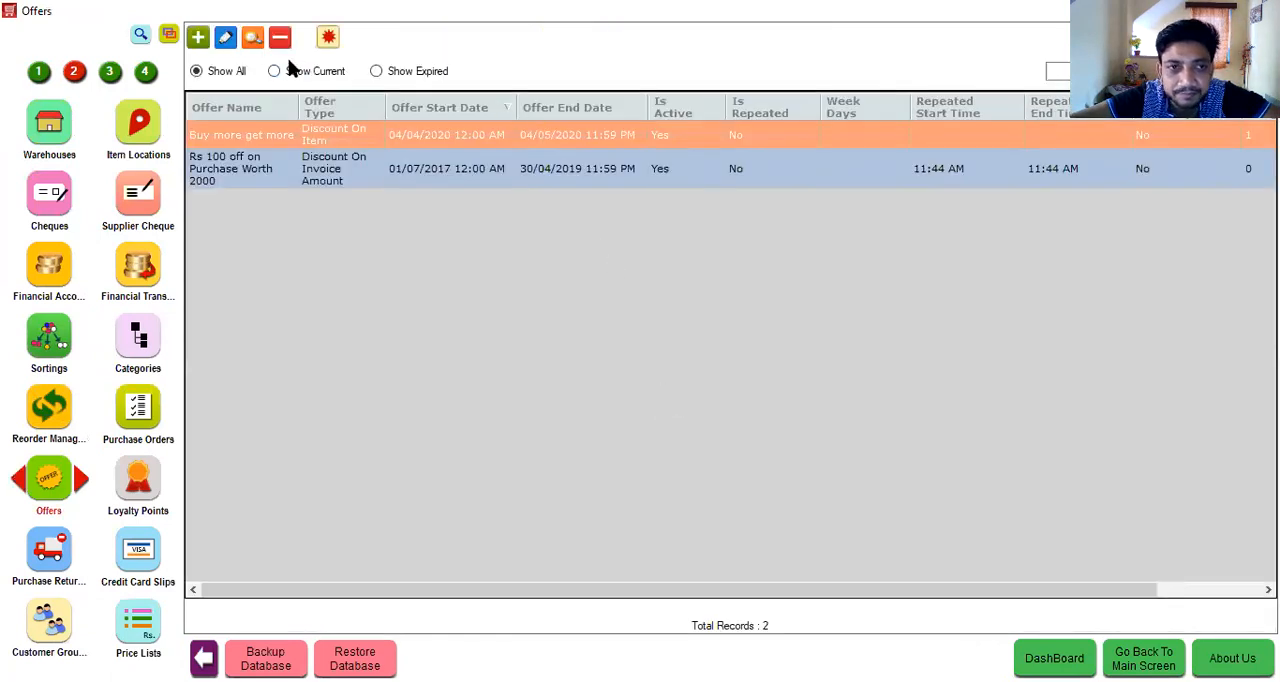
click(199, 38)
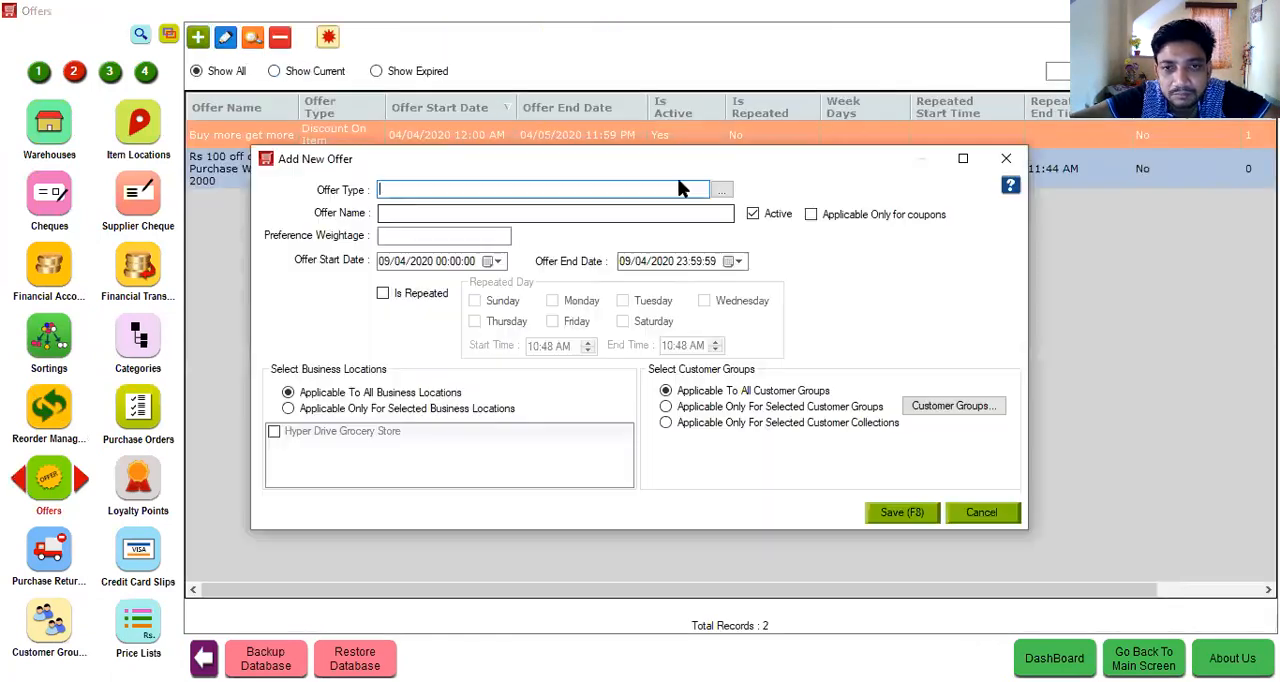
click(1003, 162)
- Assign Lux Soap 20GM at Hyper Drive Grocery Store a reorder threshold of 50 and a maintained maximum stock of 50
click(49, 406)
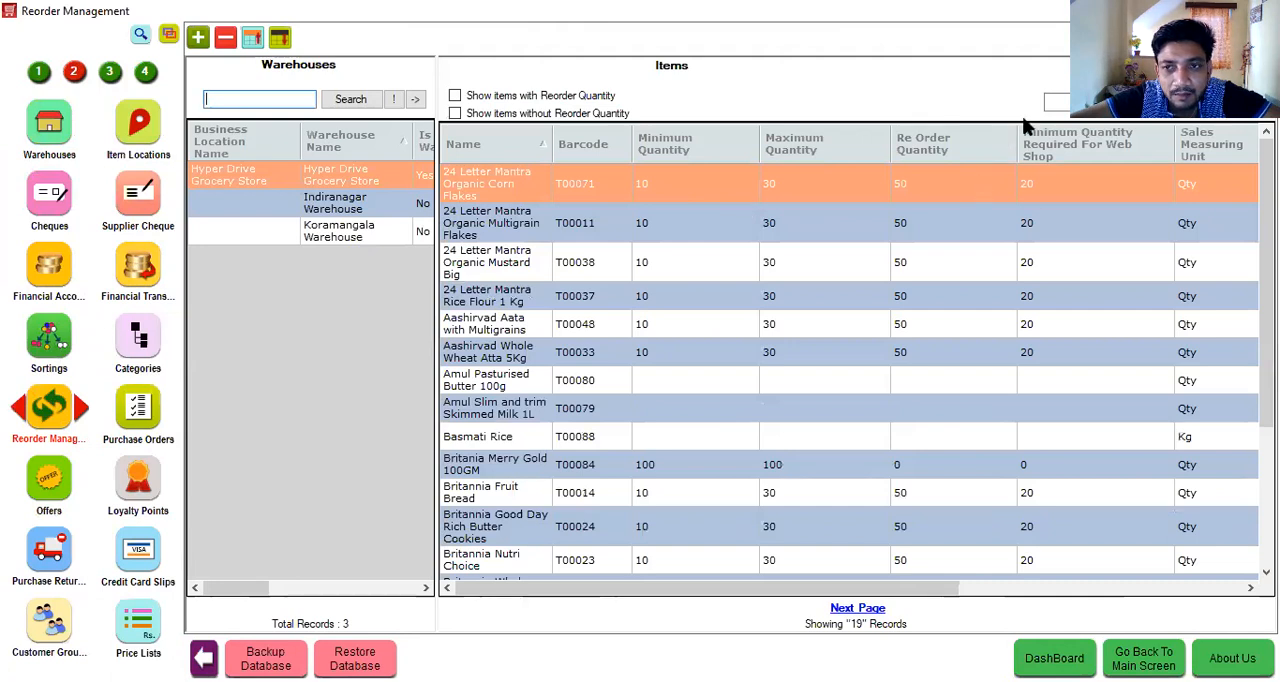
click(1055, 101)
text(lu)
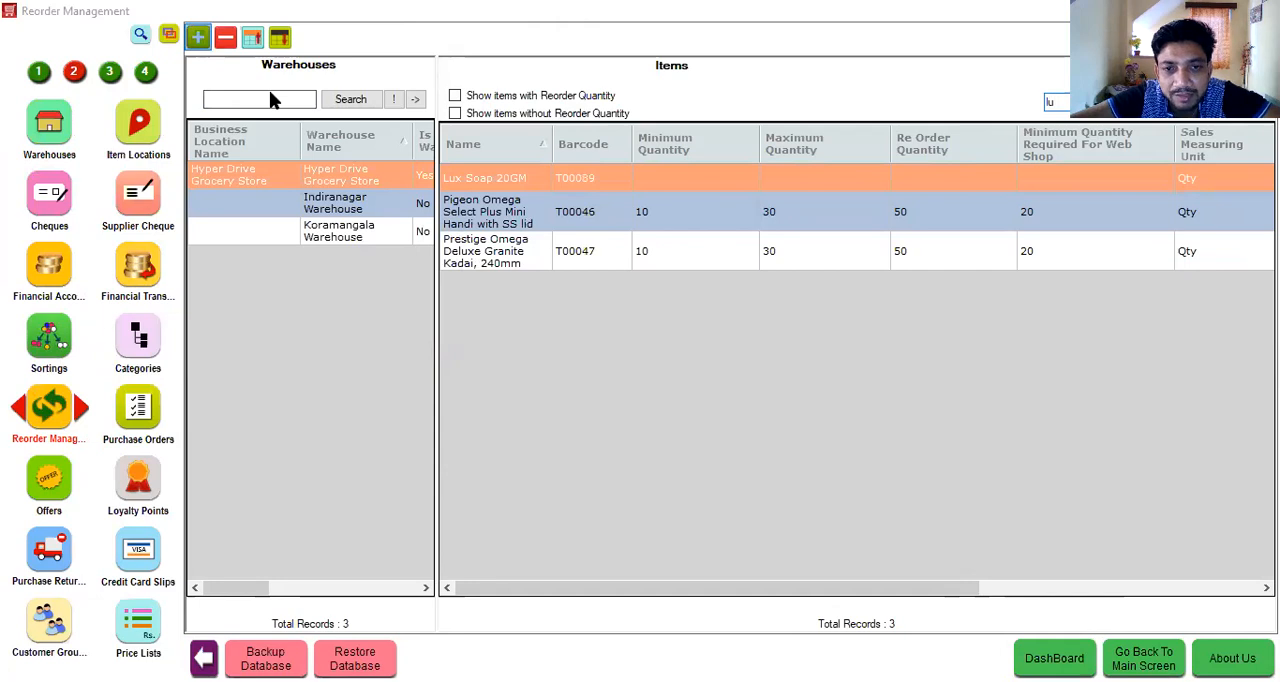
text(50)
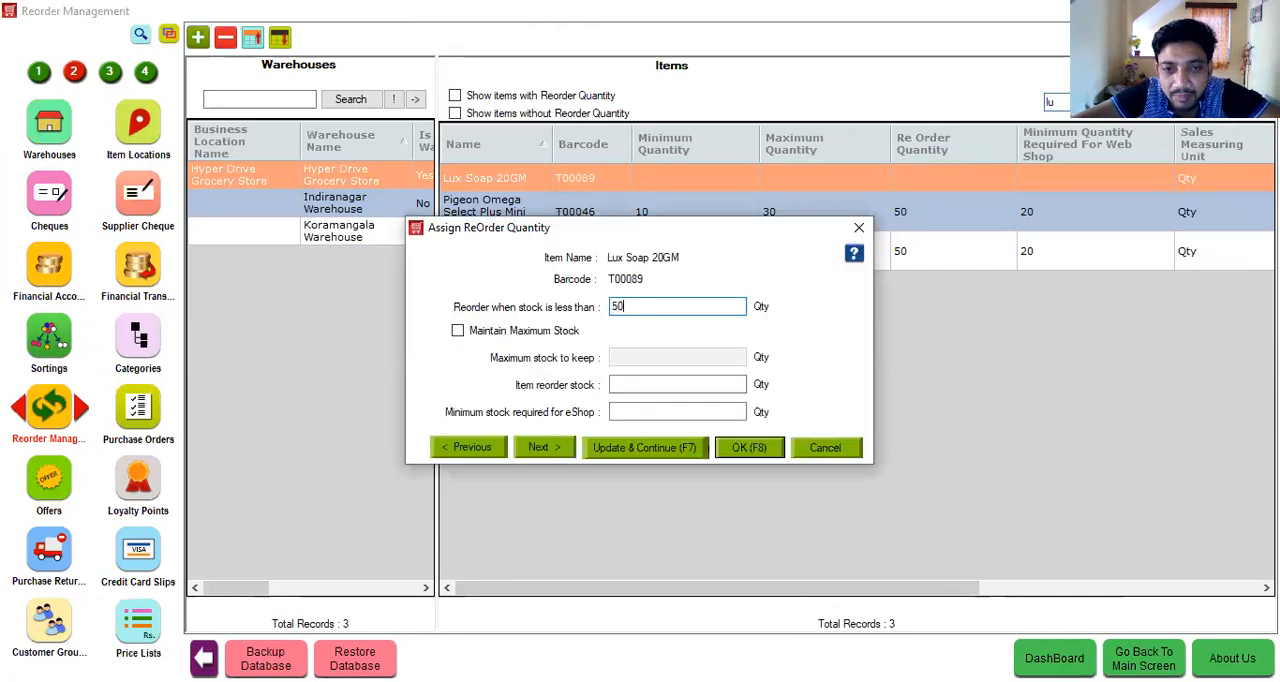
click(534, 332)
click(612, 358)
text(50)
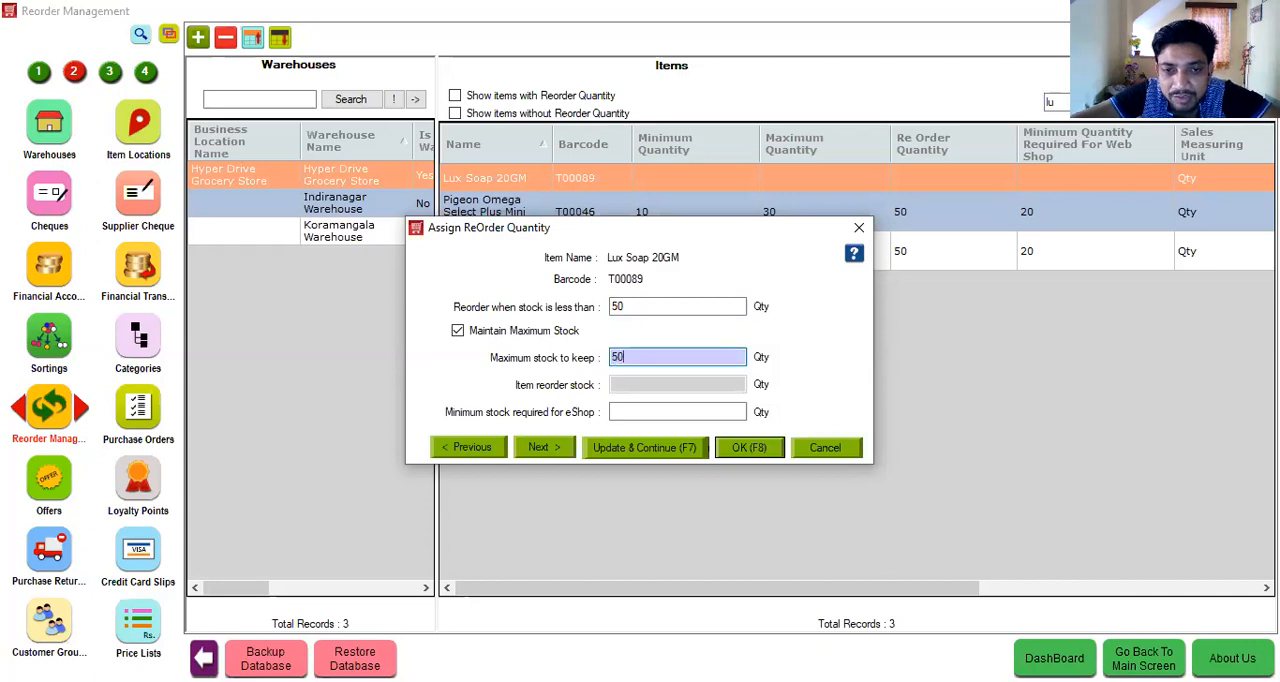
click(737, 452)
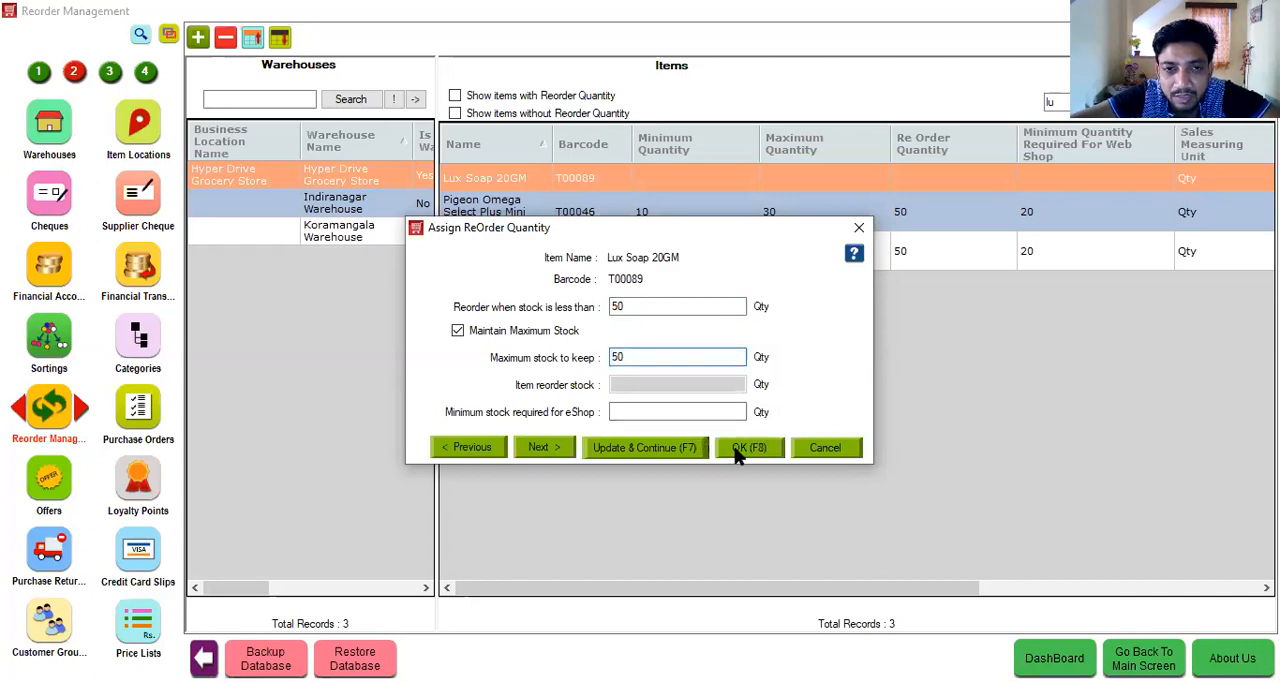
- Filter the Hyper Drive Grocery Store warehouse stock to show only the items to be reordered
click(38, 72)
click(55, 198)
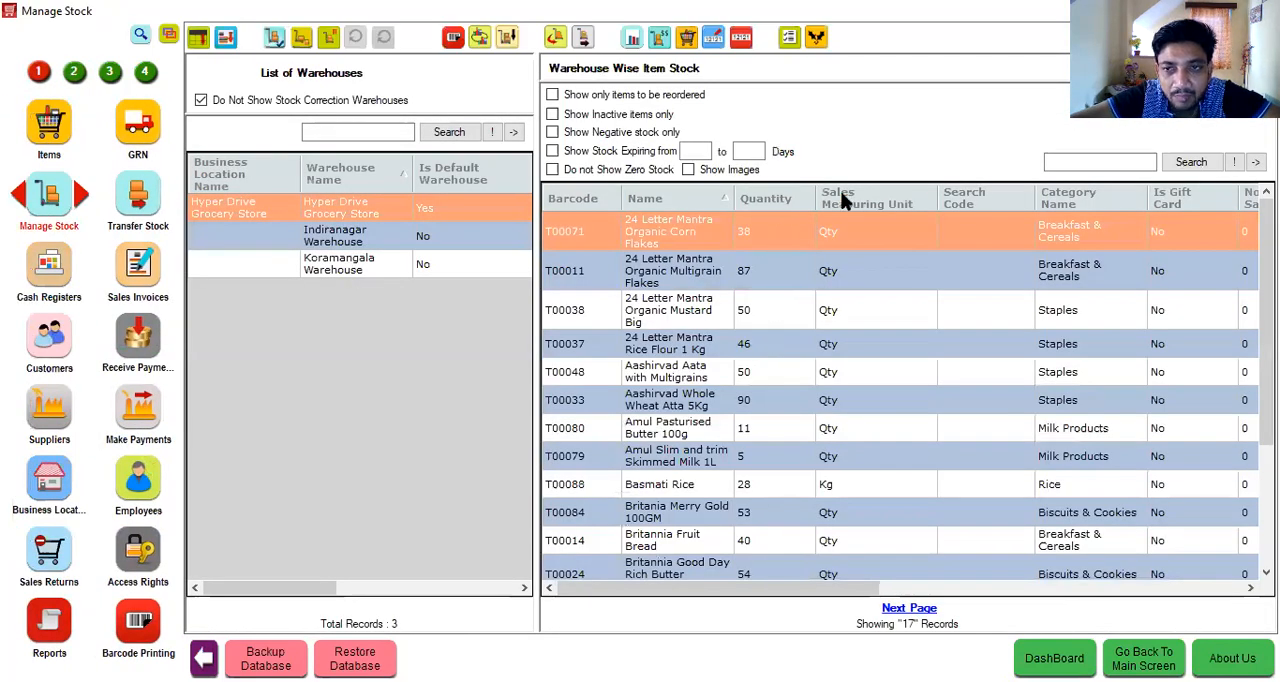
click(625, 97)
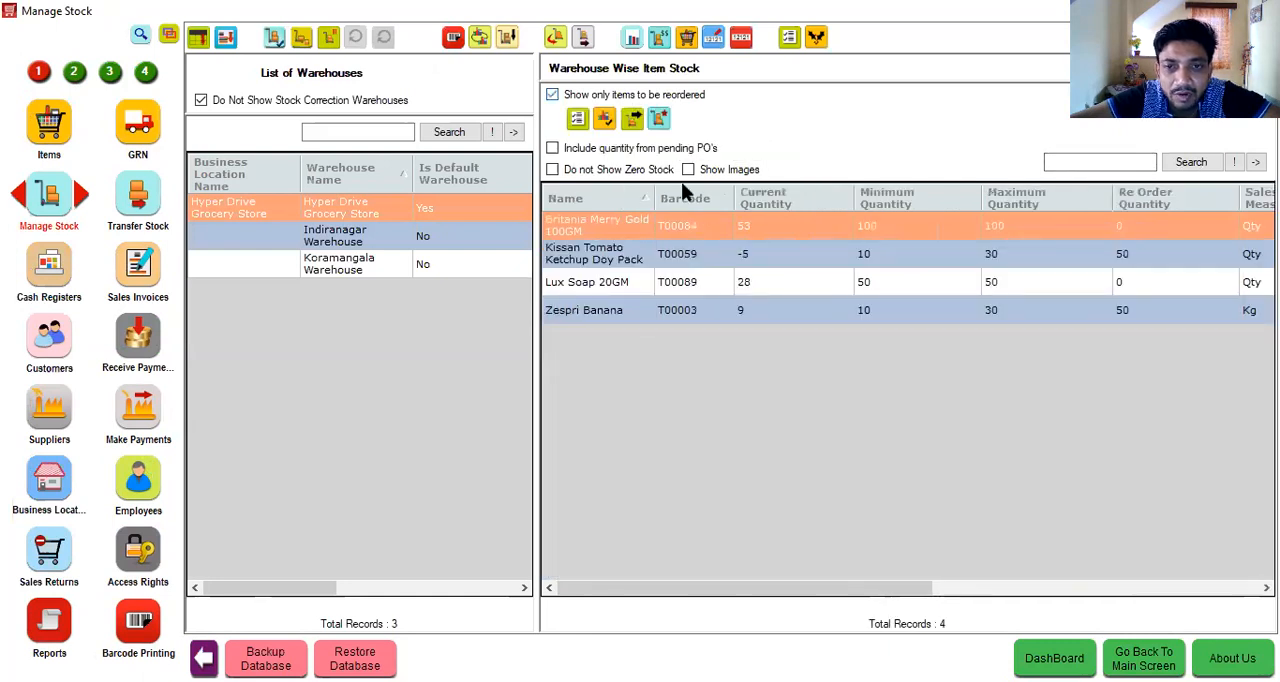
- Generate a purchase order for Lux Soap 20GM with the Last Supplier option and delivery to Hyper Drive Grocery Store
click(717, 288)
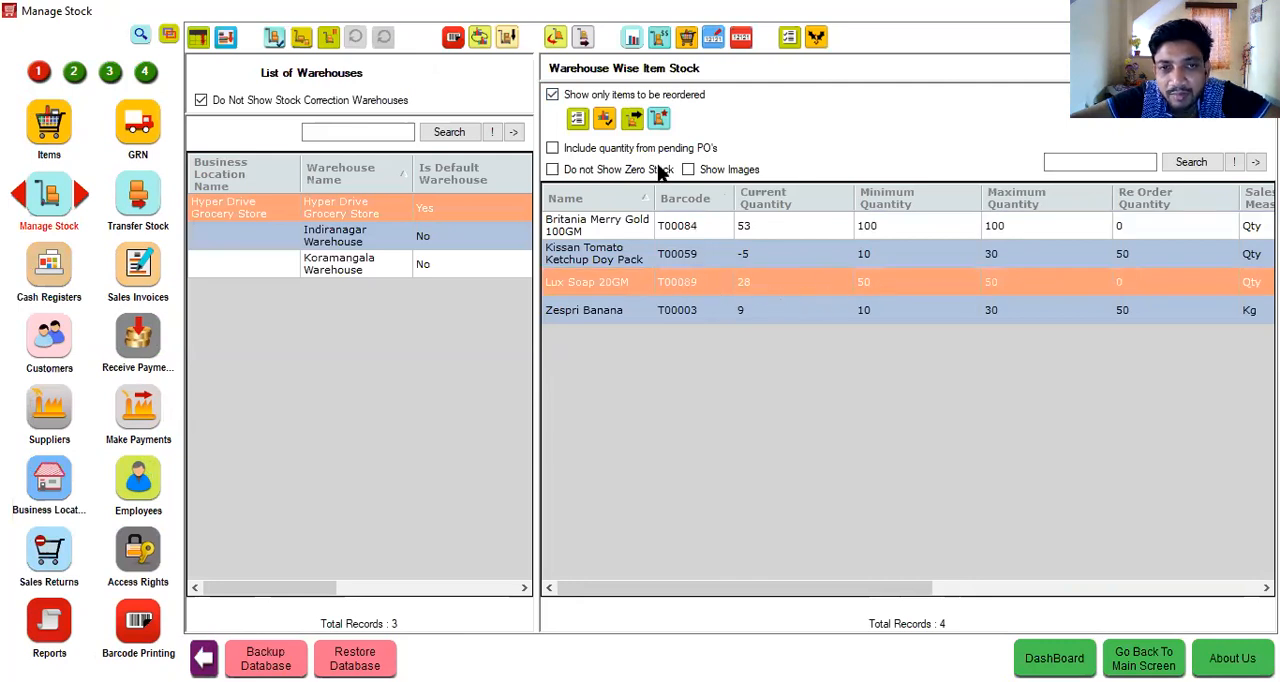
click(576, 121)
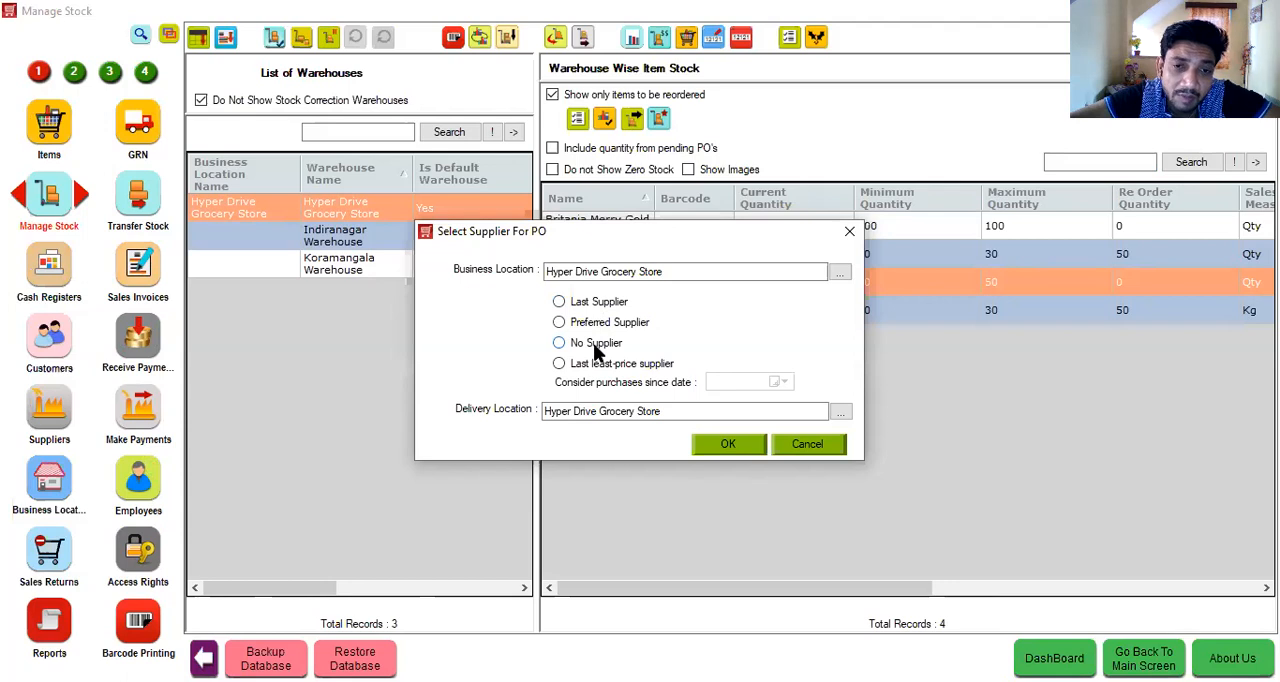
click(598, 302)
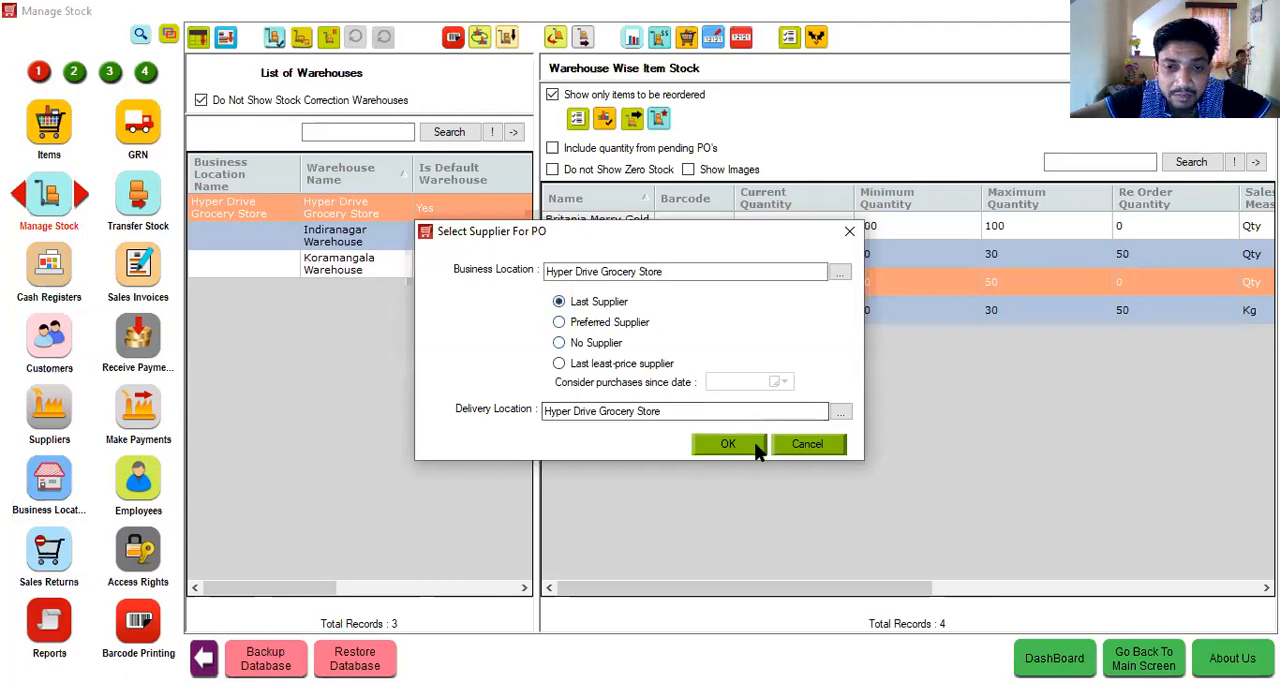
click(754, 442)
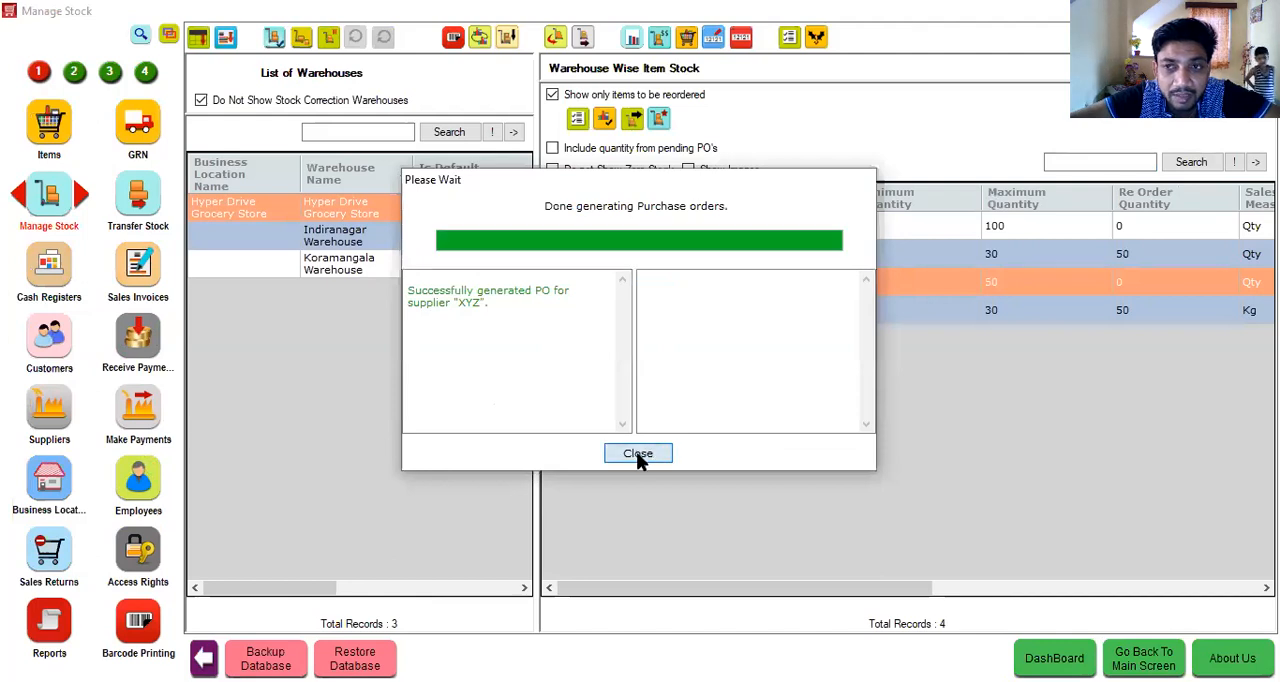
click(638, 455)
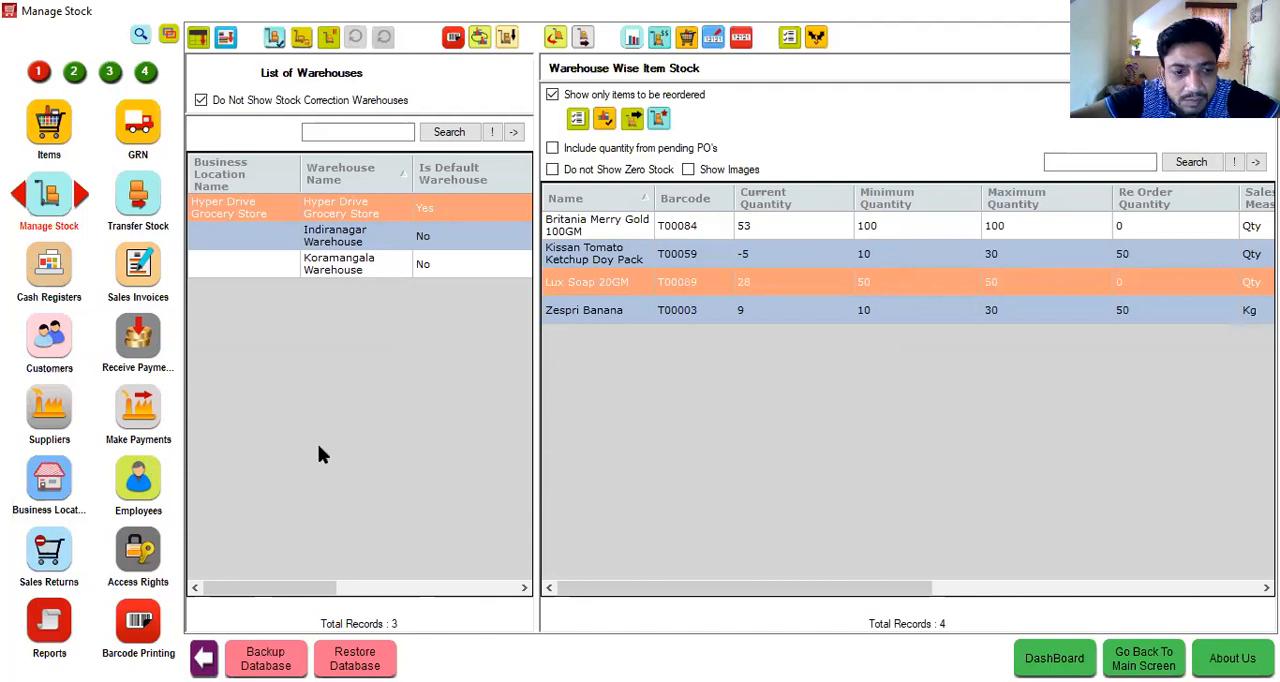
- Review the contents of the auto-generated Lux Soap purchase order, then close it without changes
click(74, 73)
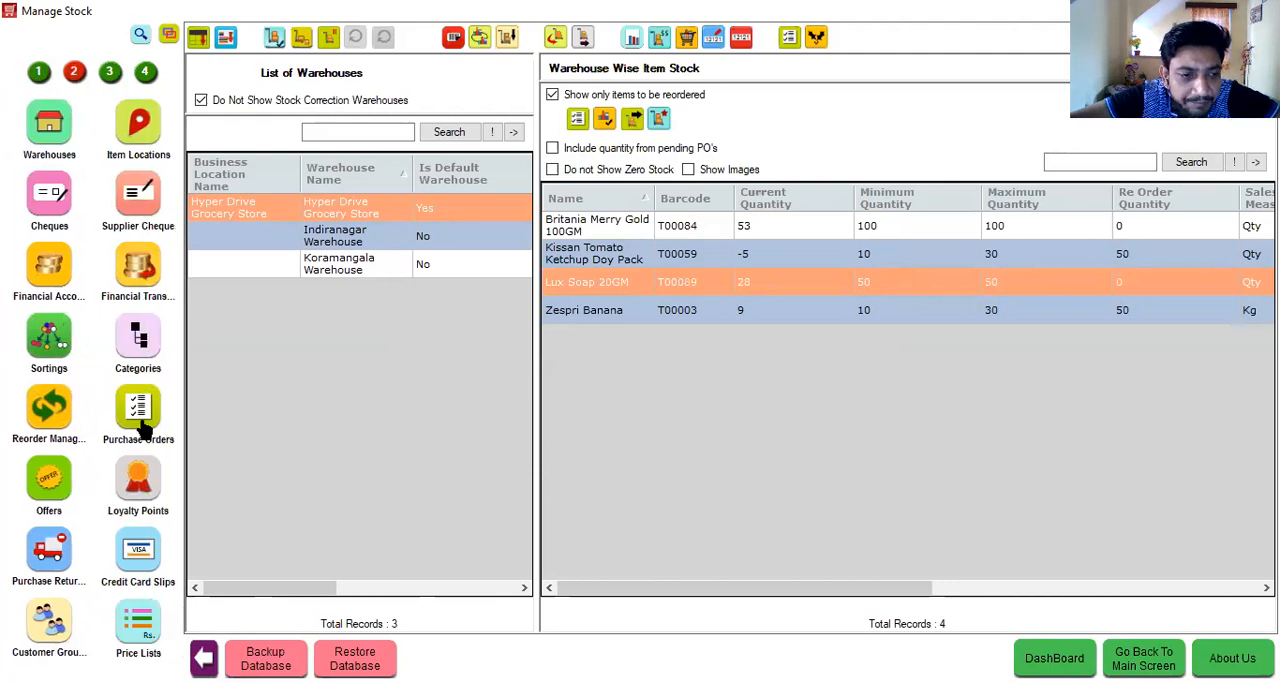
click(140, 424)
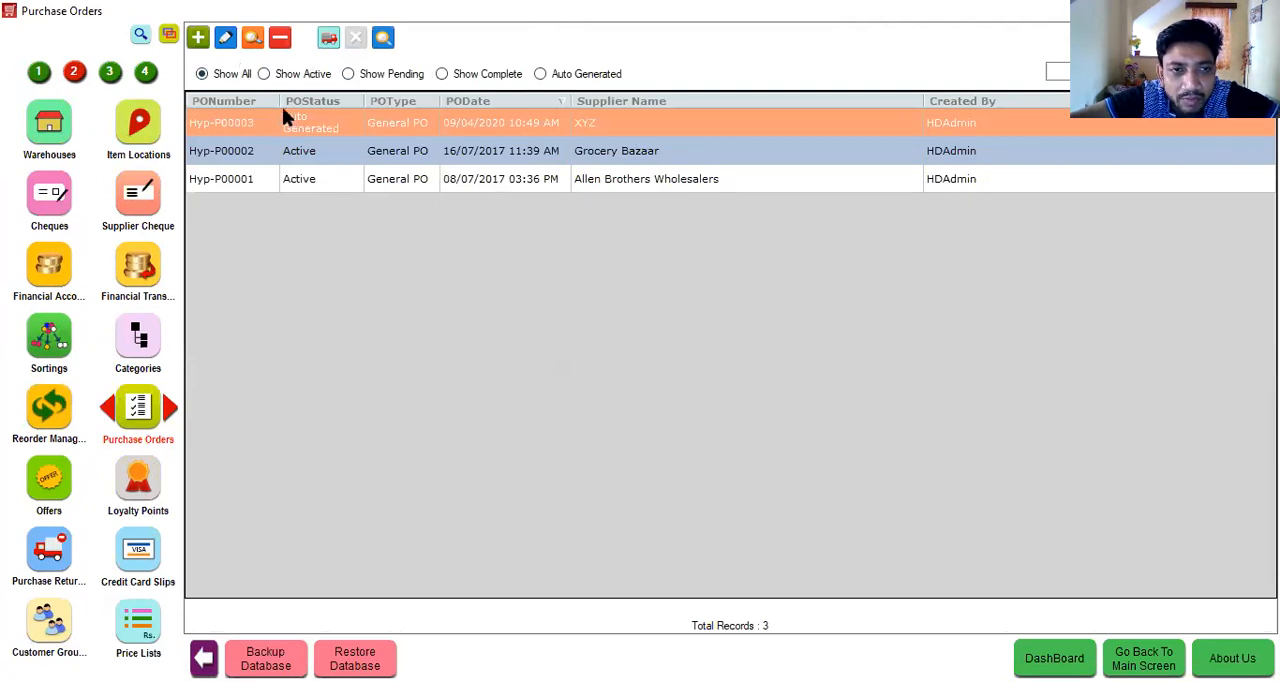
click(227, 41)
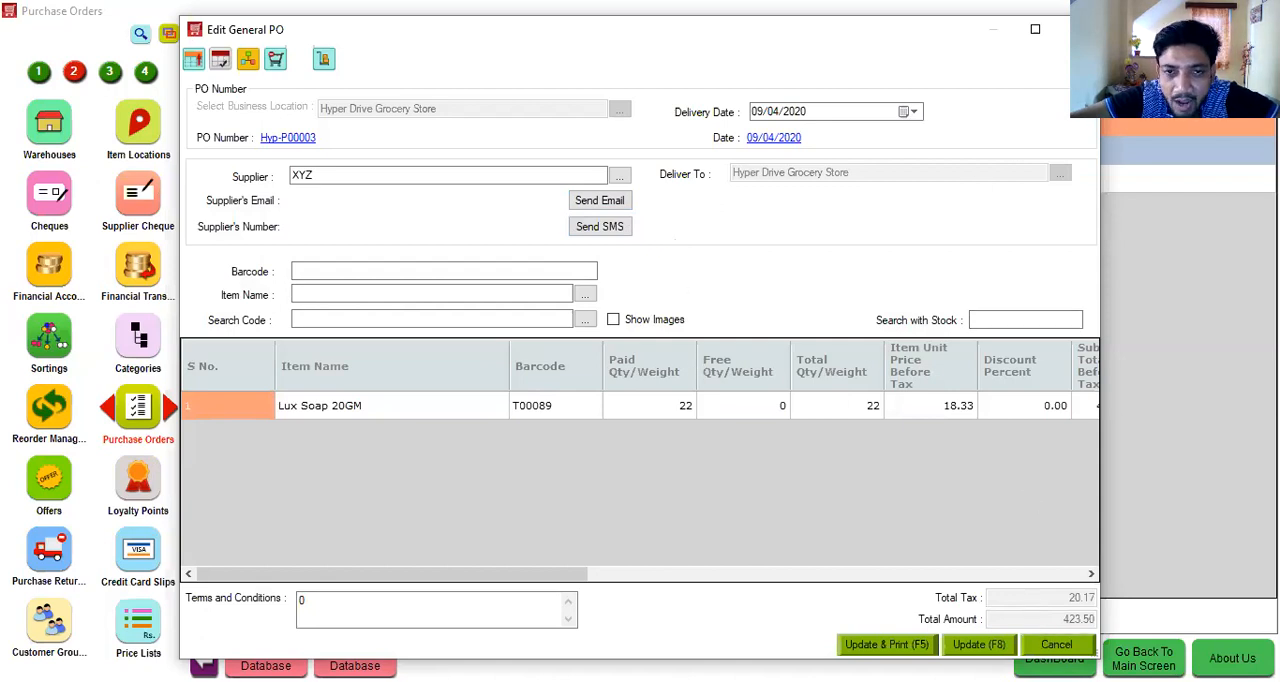
click(1078, 29)
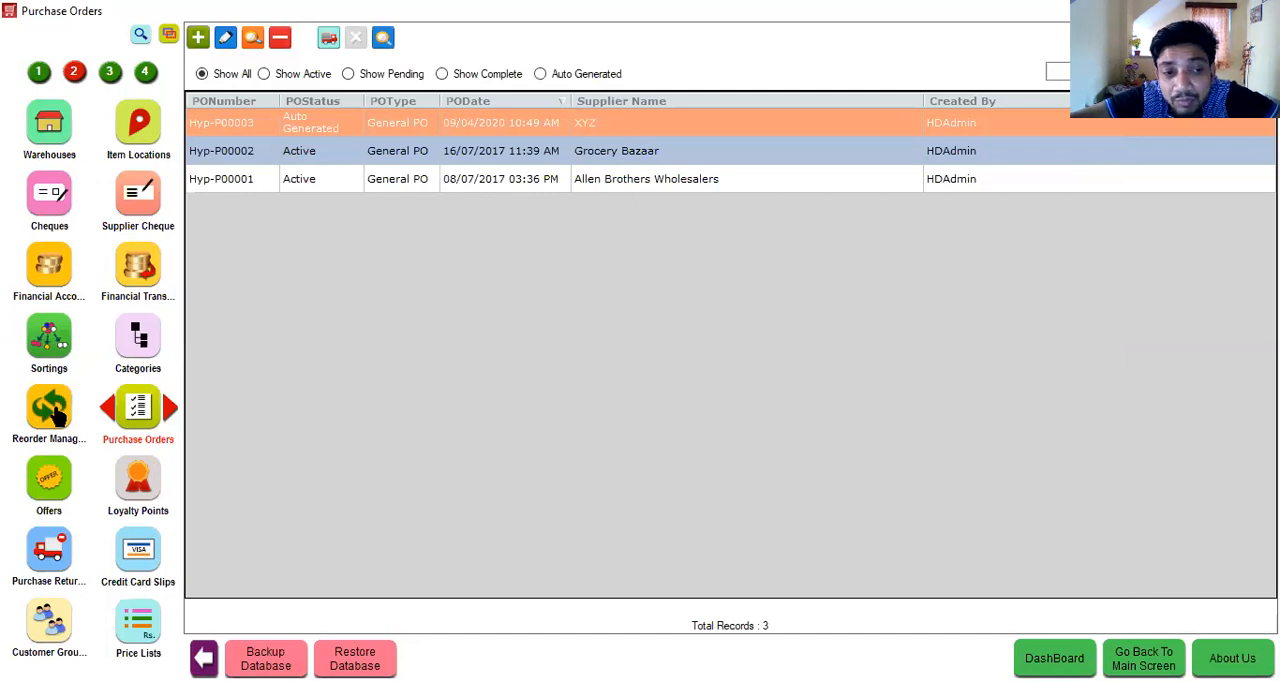
- Search the modules for "stock" and view the stock transactions of Hyper Drive Grocery Store
click(39, 72)
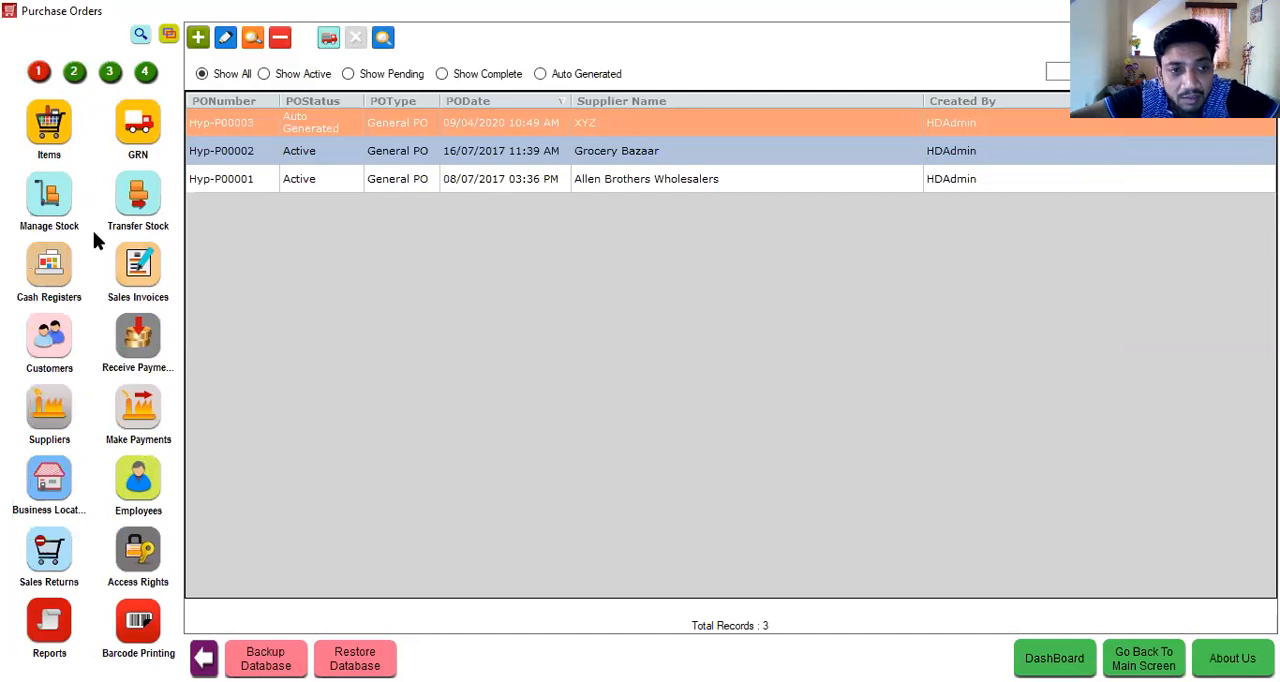
click(140, 36)
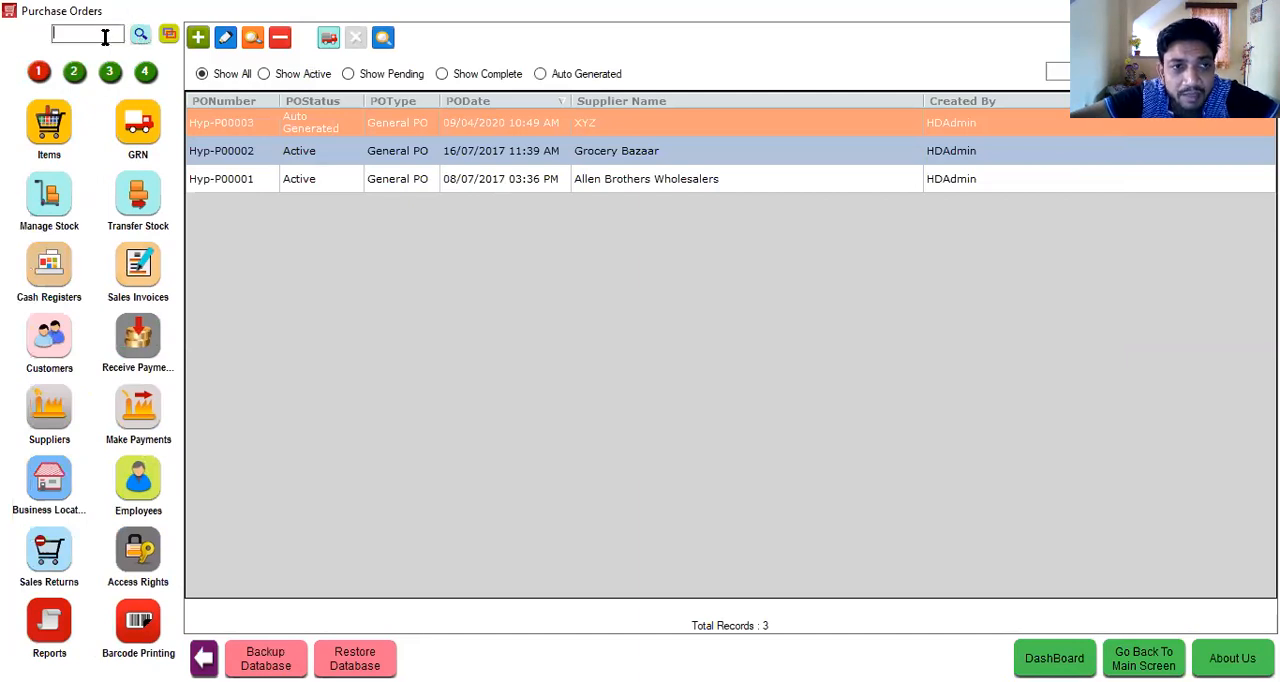
text(stock)
key(Return)
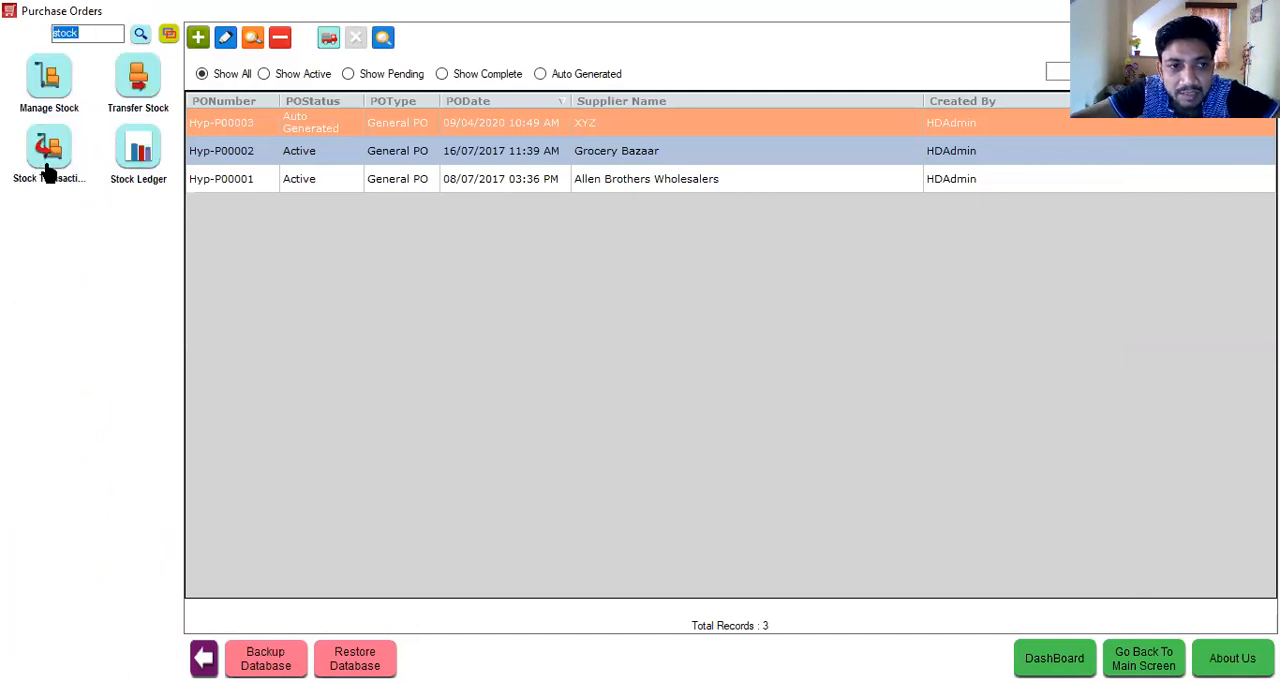
click(47, 160)
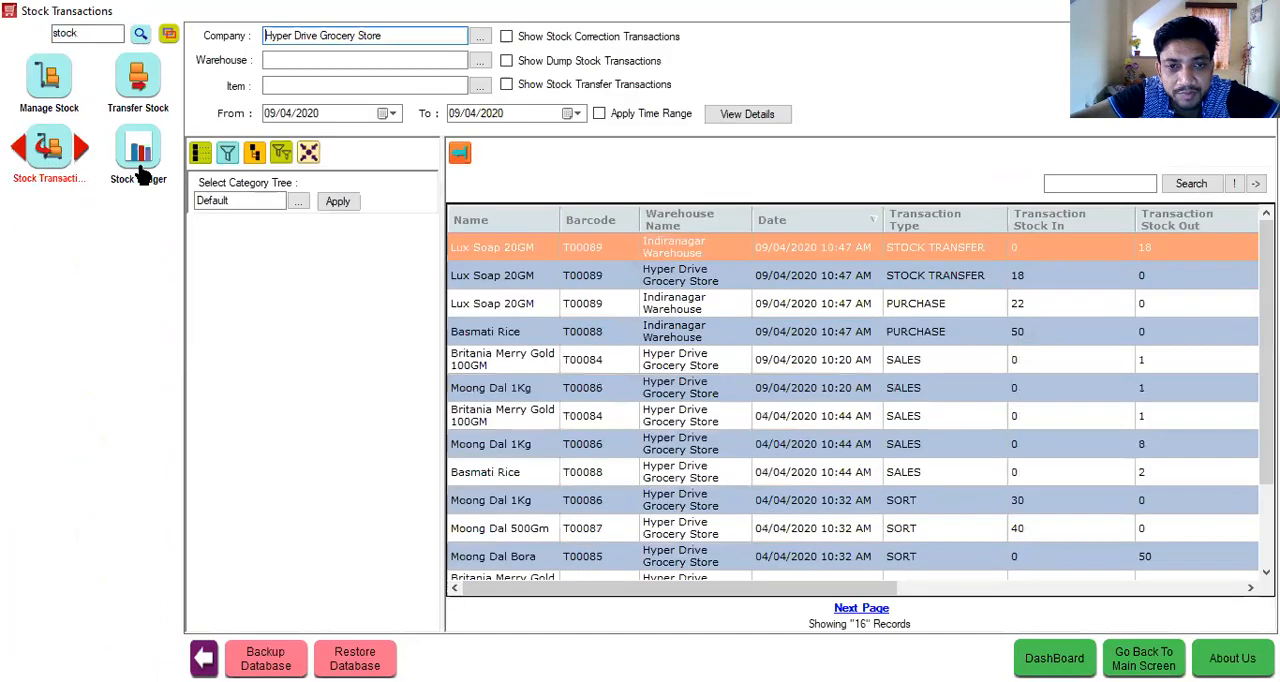
- View the stock ledger of Lux Soap 20GM at Hyper Drive Grocery Store for 09/04/2020
click(139, 160)
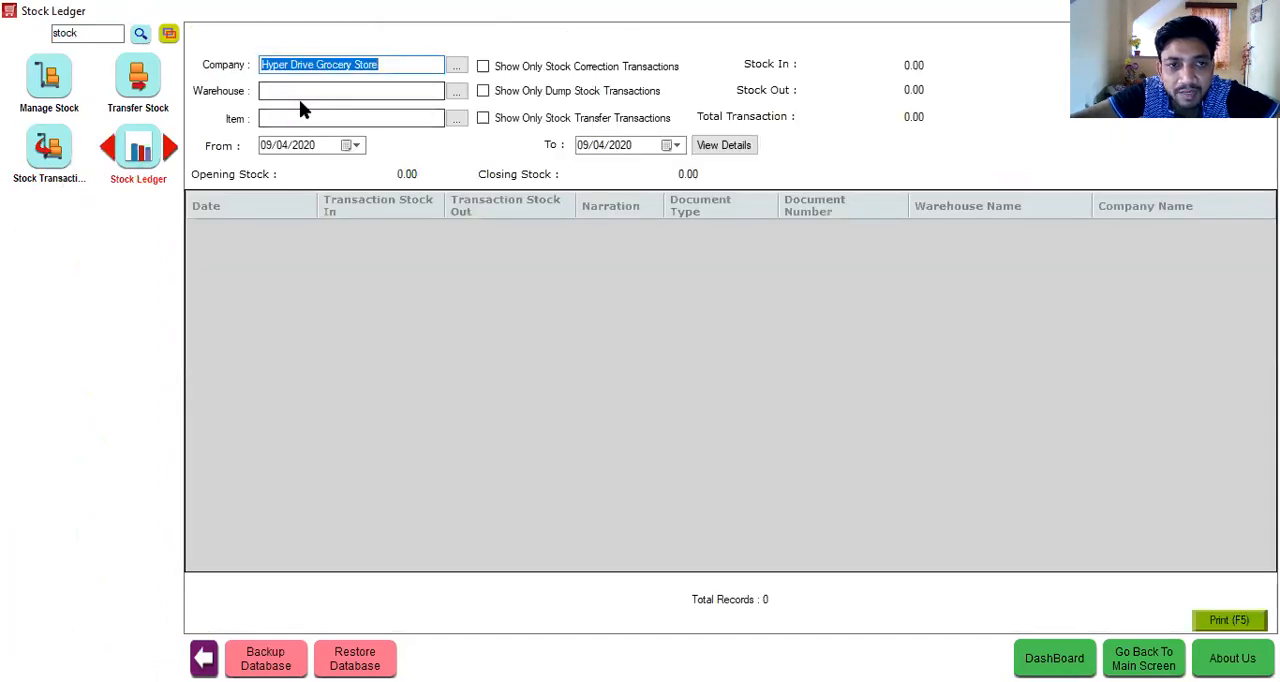
click(299, 117)
text(Lux Soap 20GM)
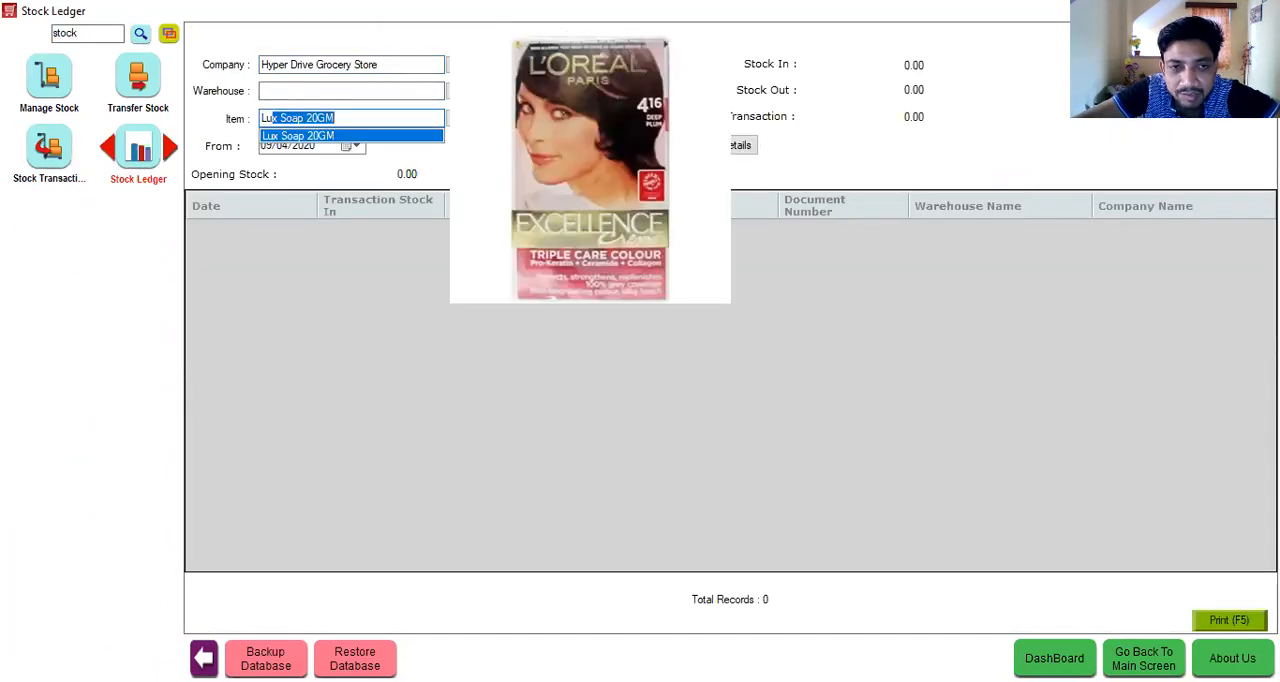
key(Tab)
click(738, 150)
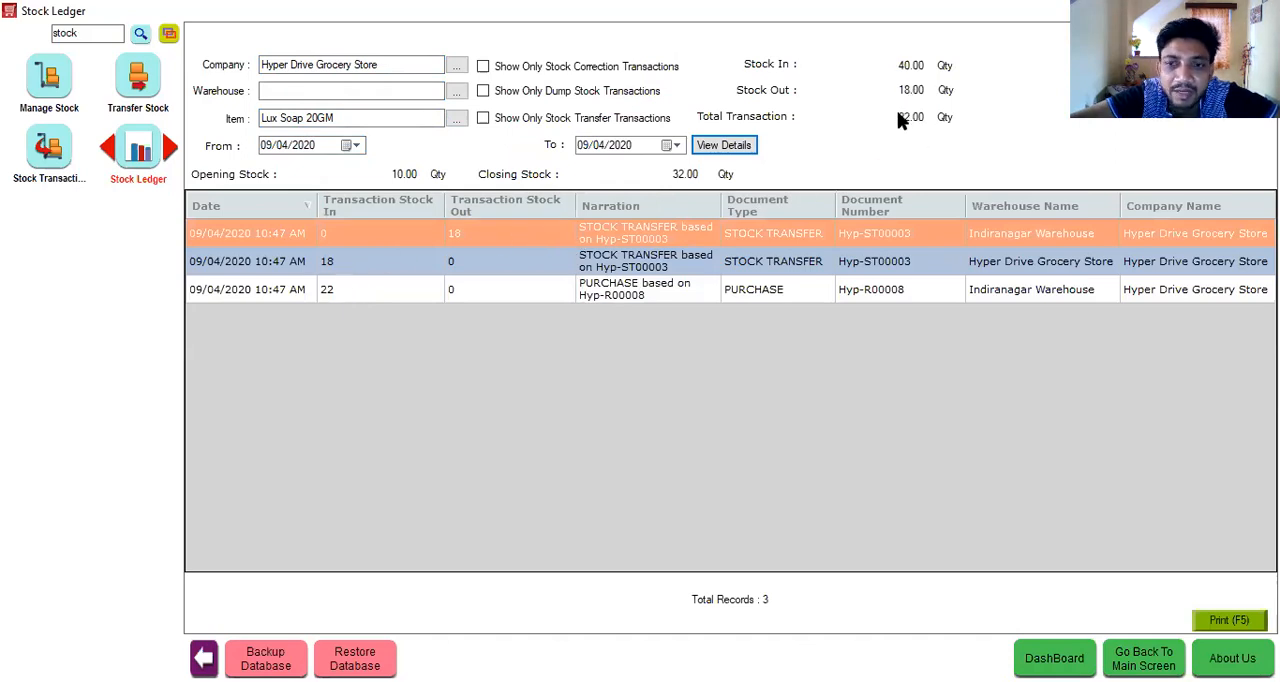
- Clear the module search and open the Barcode Printer sticker sheet setting for editing
double_click(96, 37)
key(BackSpace)
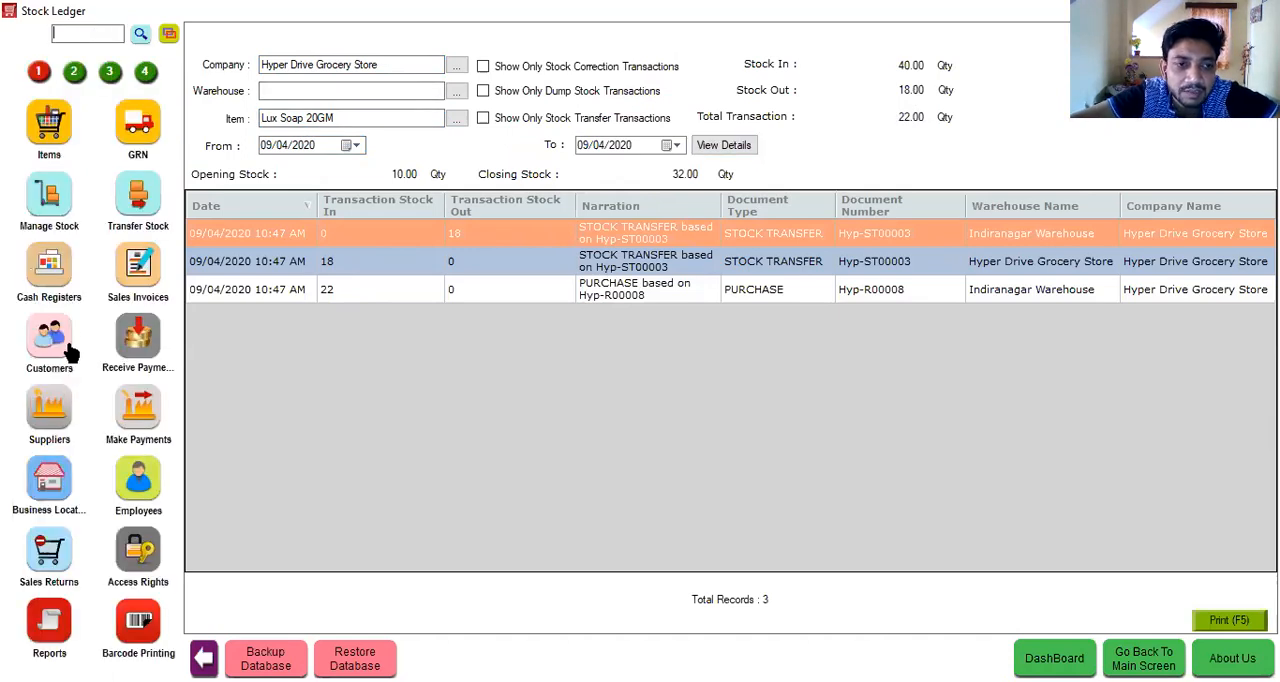
click(138, 625)
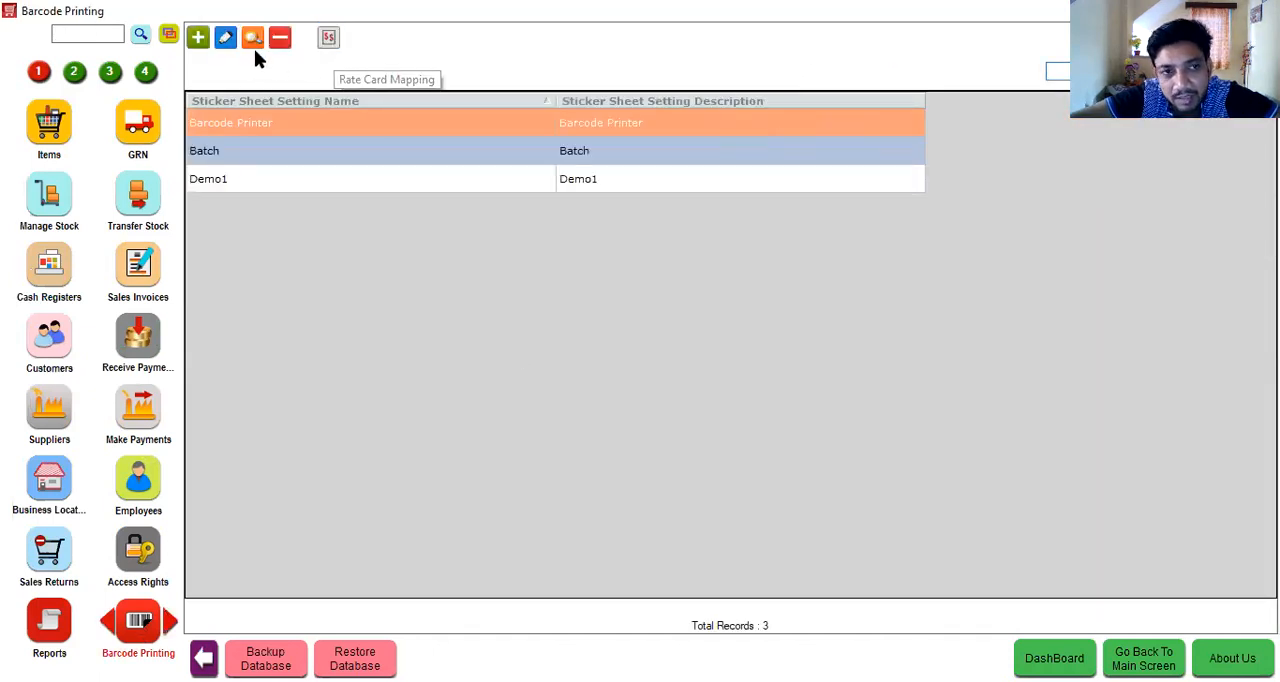
click(226, 42)
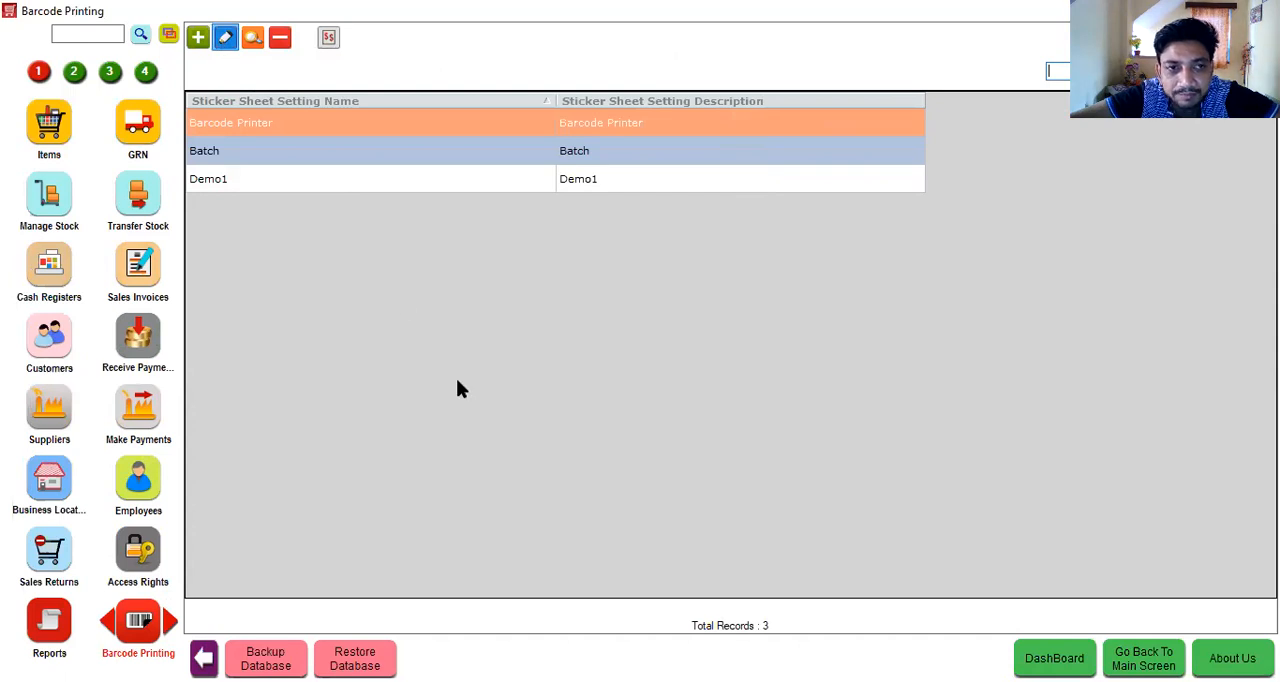
- Add Lux Soap 20GM to the items of the Barcode Printer sticker sheet
click(417, 220)
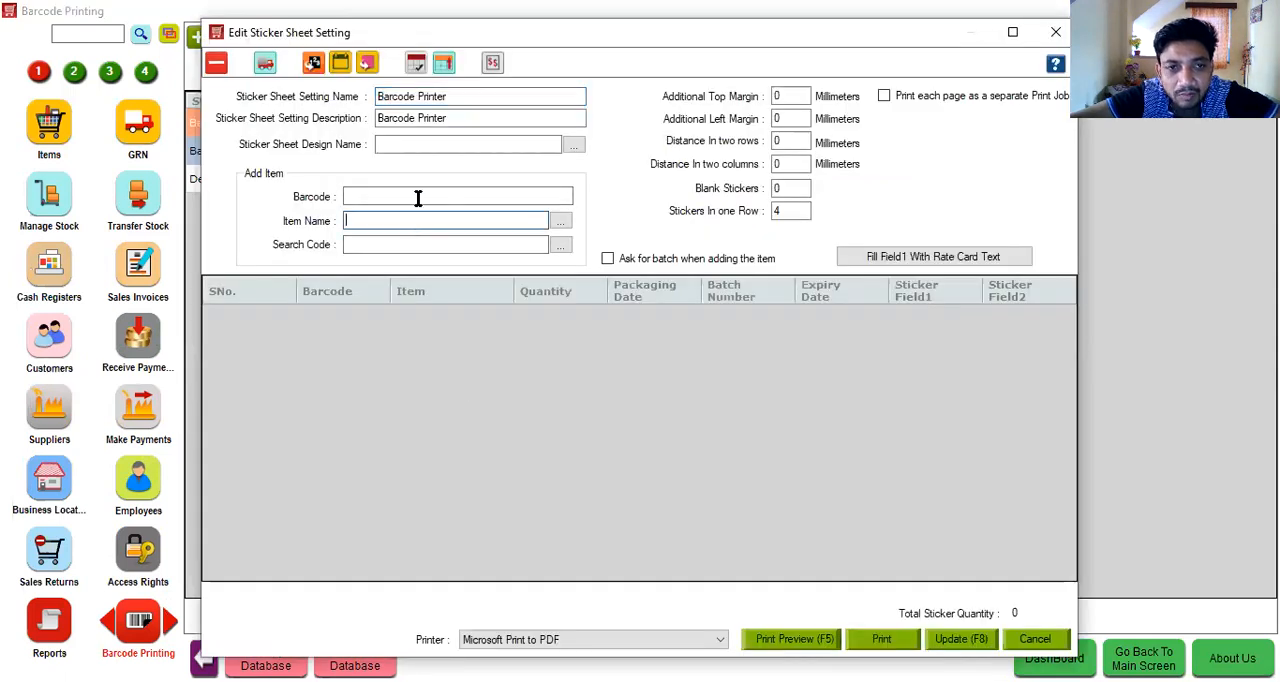
click(400, 146)
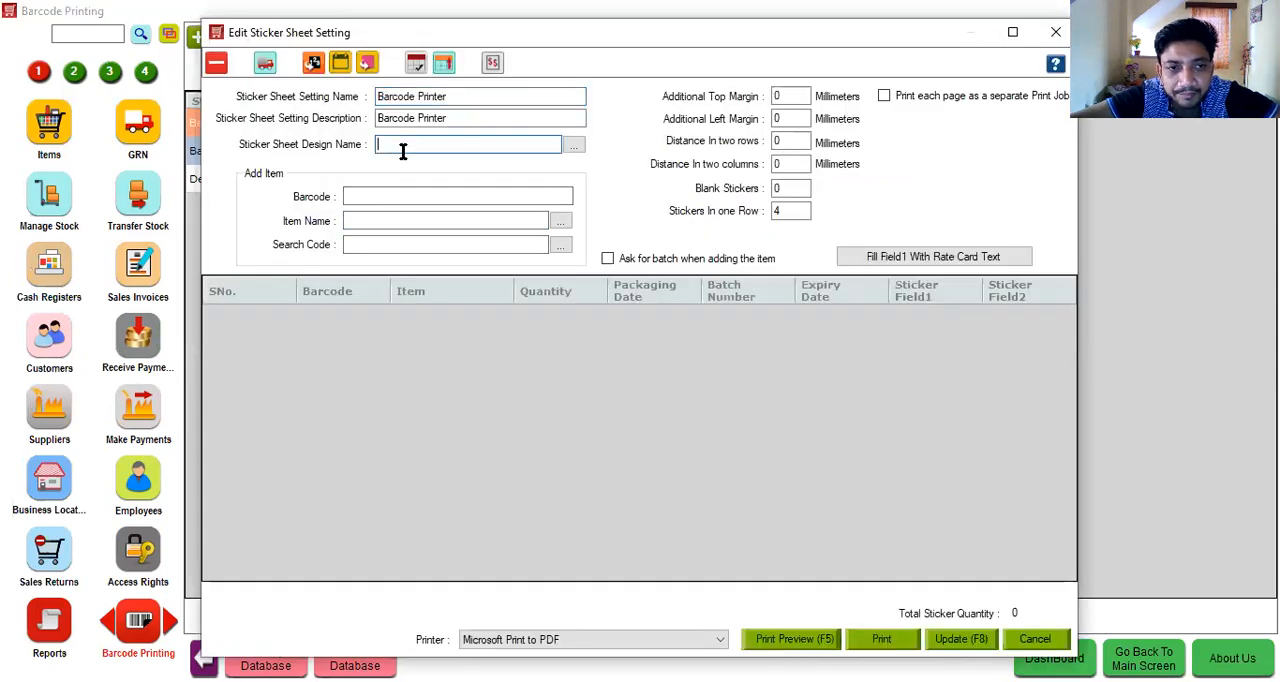
click(371, 220)
key(Down)
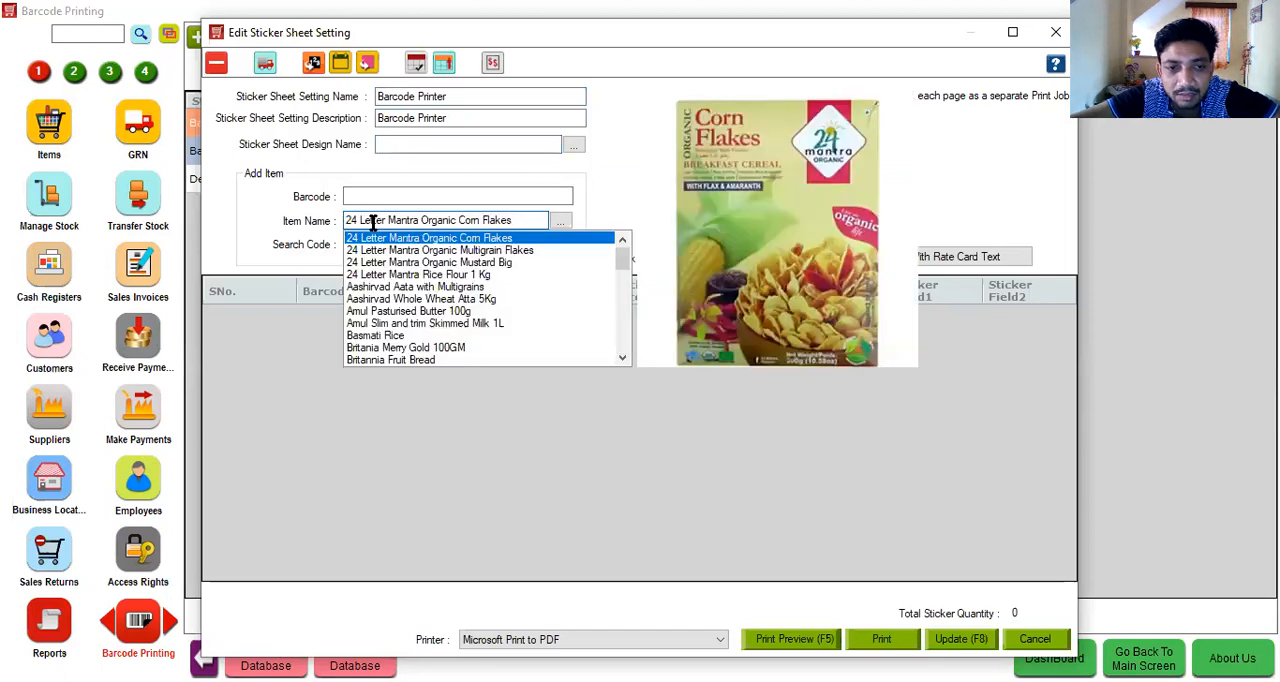
drag(517, 219, 340, 226)
key(BackSpace)
text(lux)
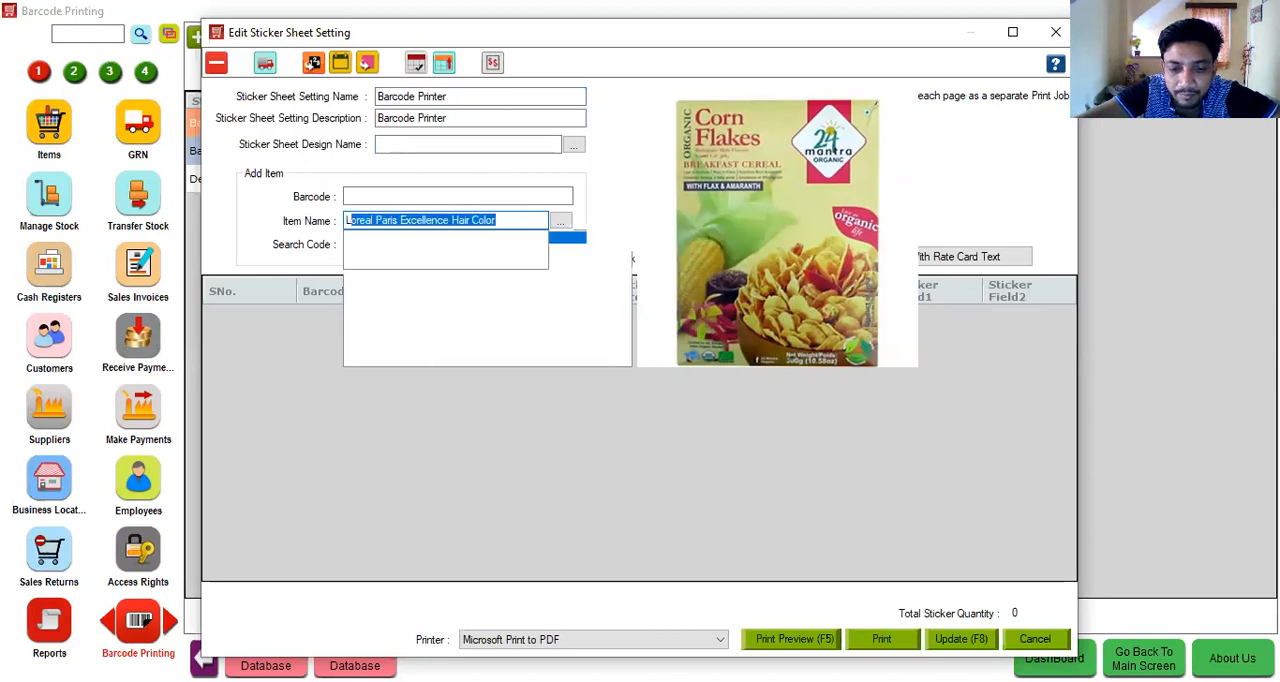
key(Return)
- Set the sticker sheet design to "Sticker - 50mmX25mm with custom fields"
click(465, 145)
key(Down)
key(Down)
key(Down)
key(Down)
key(Down)
key(Down)
key(Down)
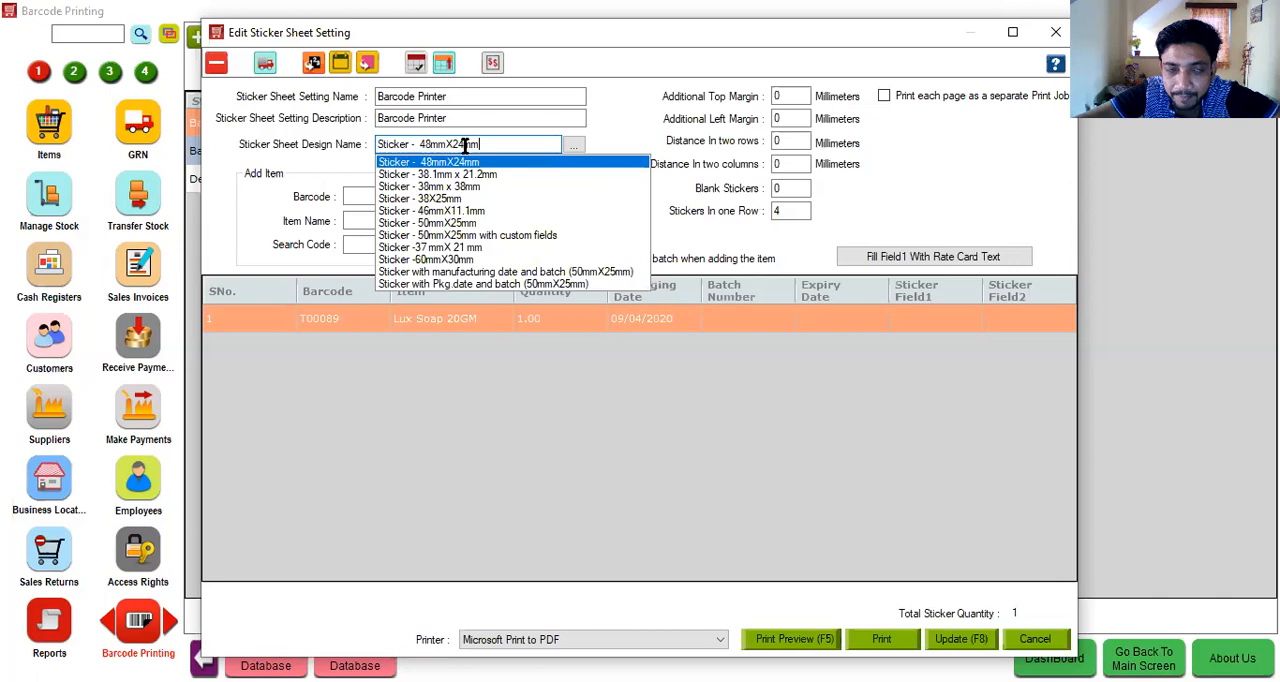
key(Return)
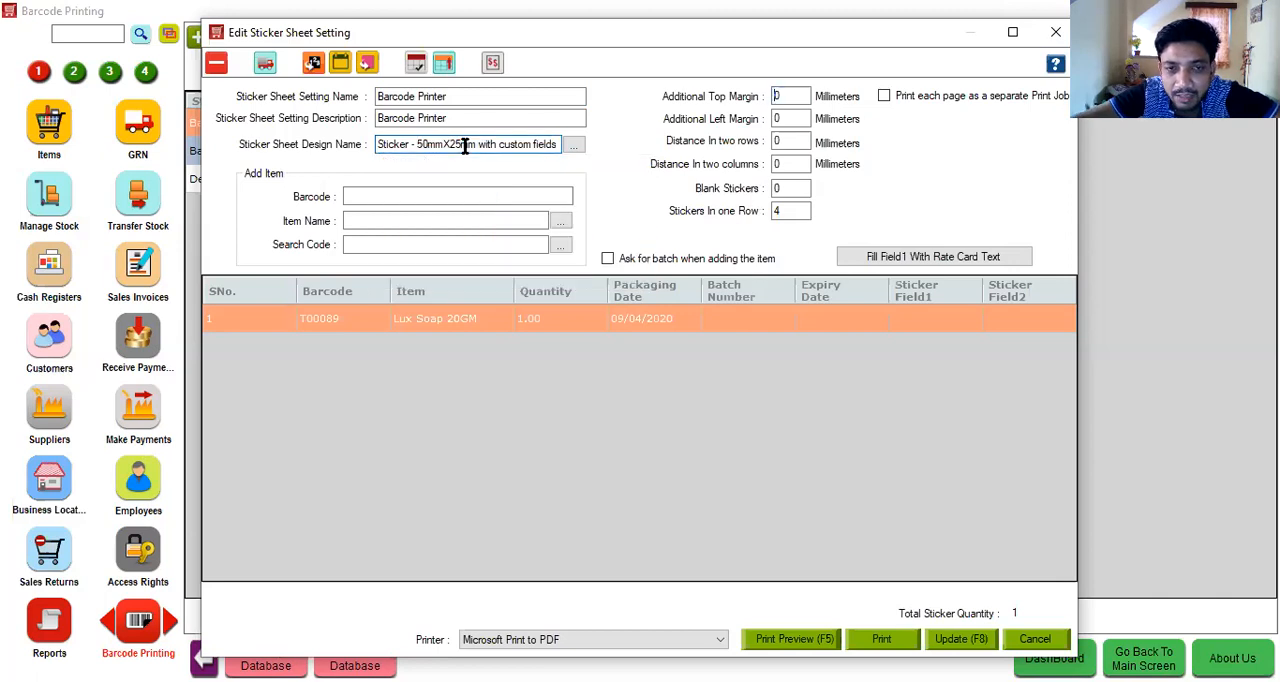
click(777, 95)
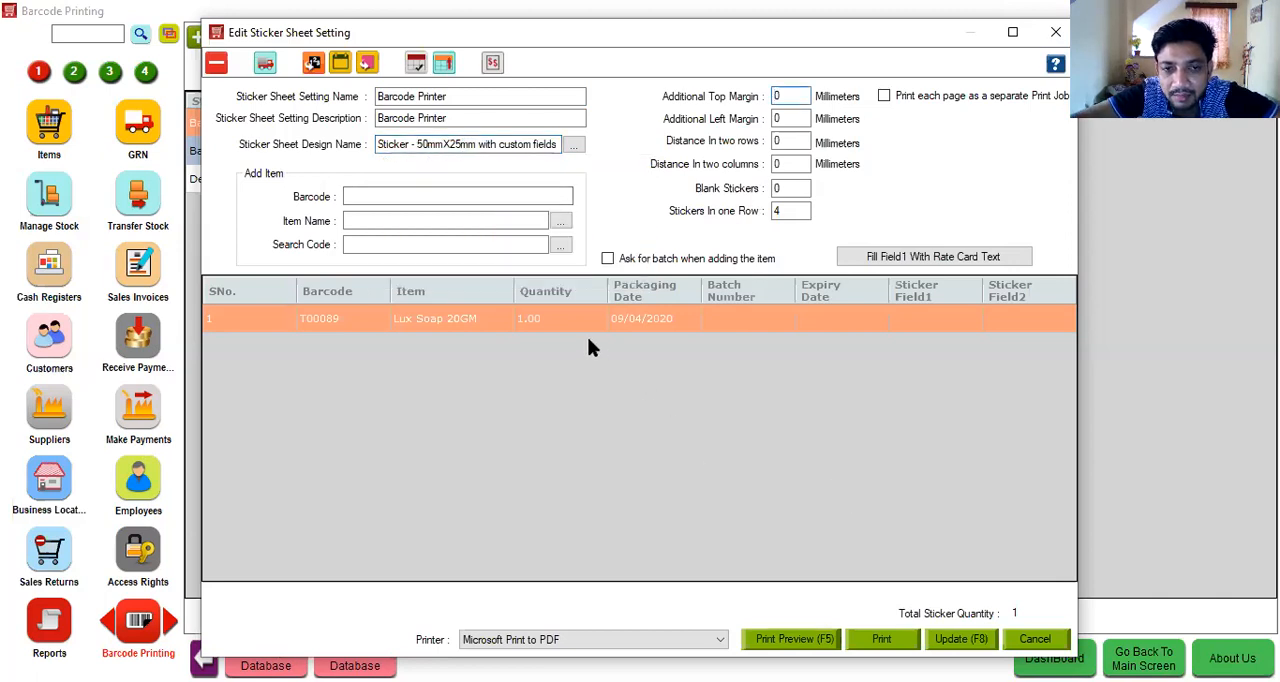
- Set the Lux Soap 20GM sticker quantity to 20, check the sheet in the print preview and close the preview
click(556, 318)
text(20)
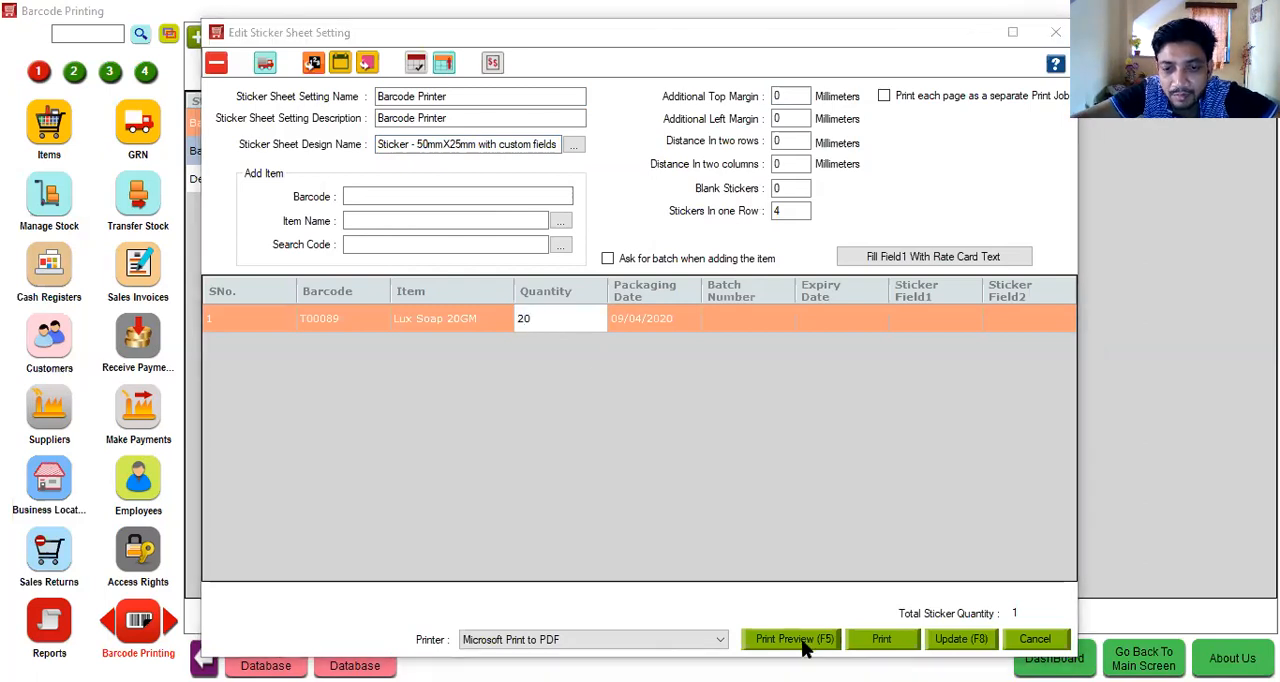
click(806, 645)
click(806, 645)
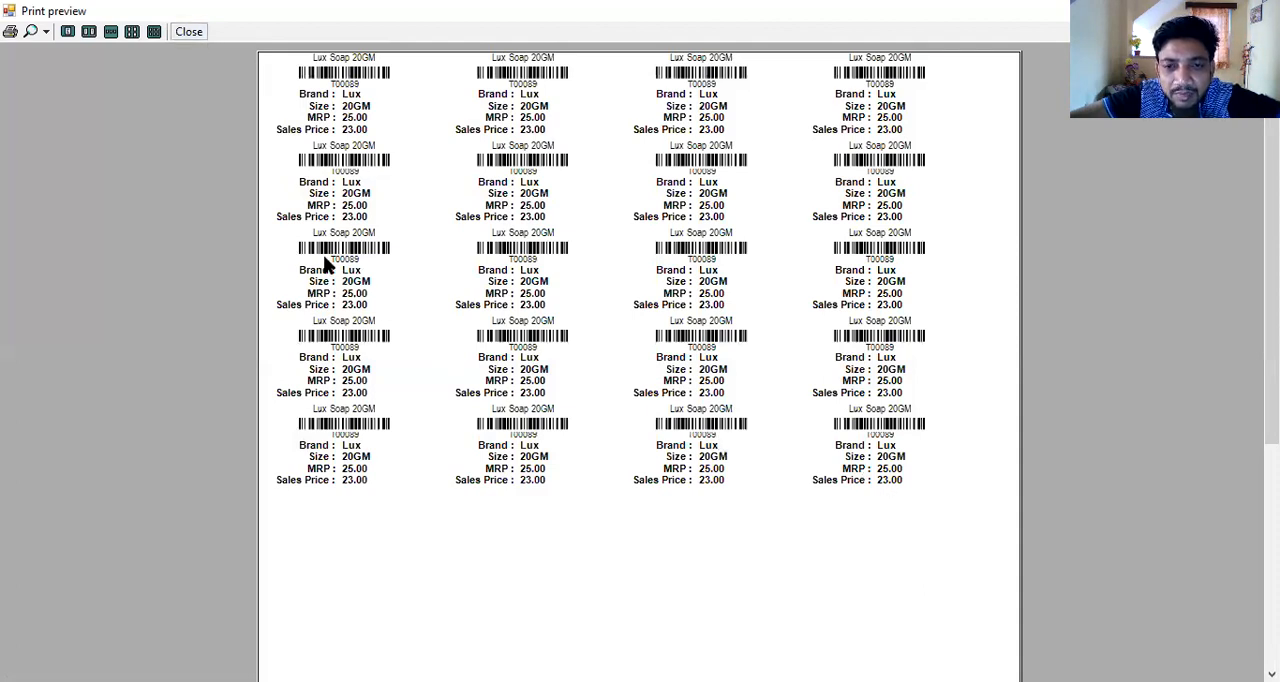
click(181, 33)
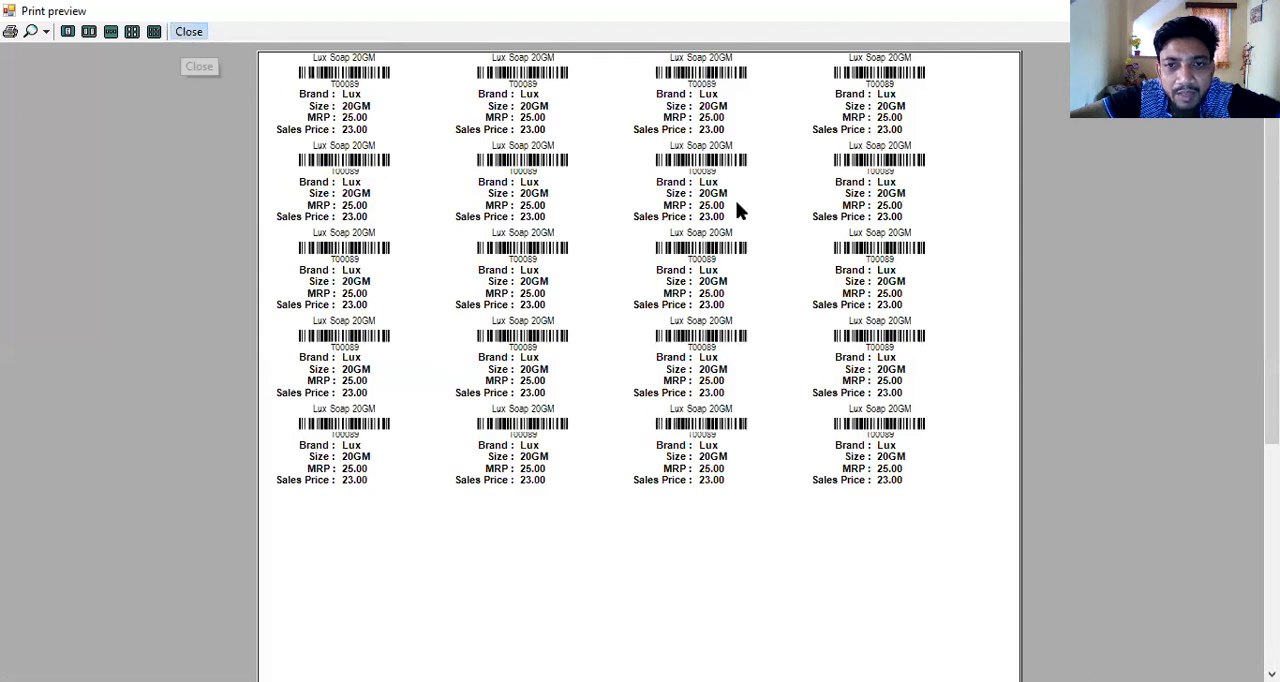
- Set the number of blank stickers to 20, check the shifted layout in the print preview and close the preview
key(BackSpace)
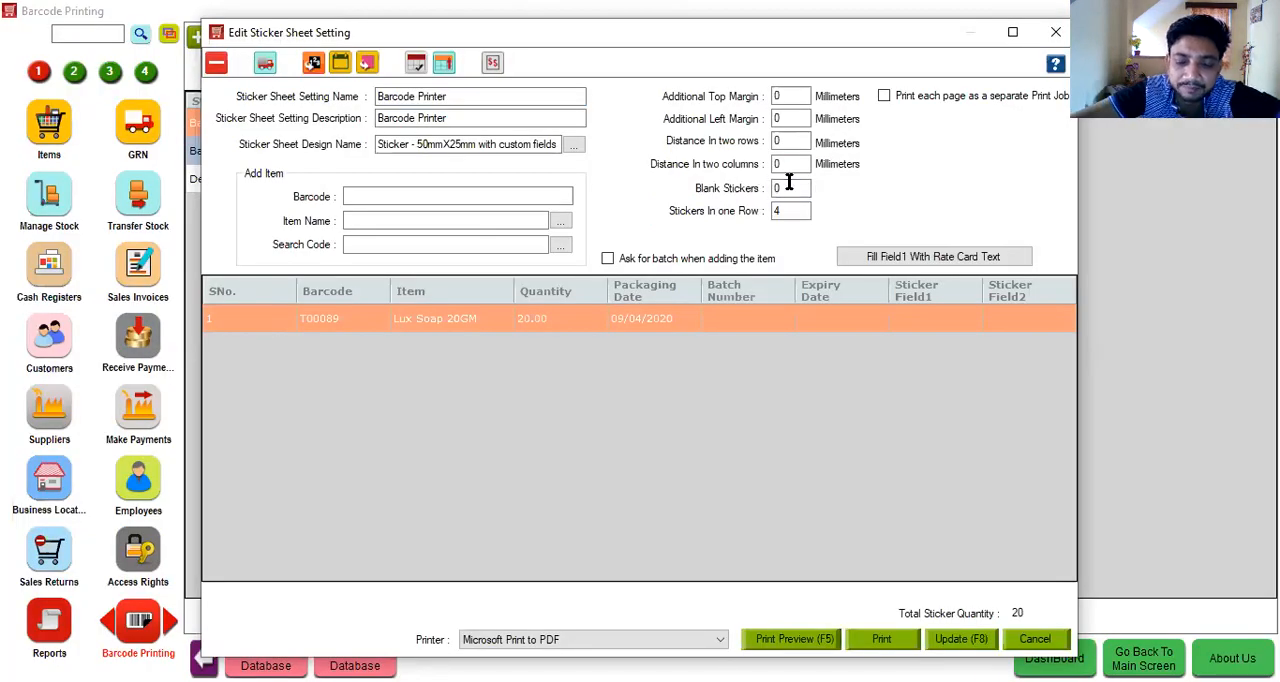
text(20)
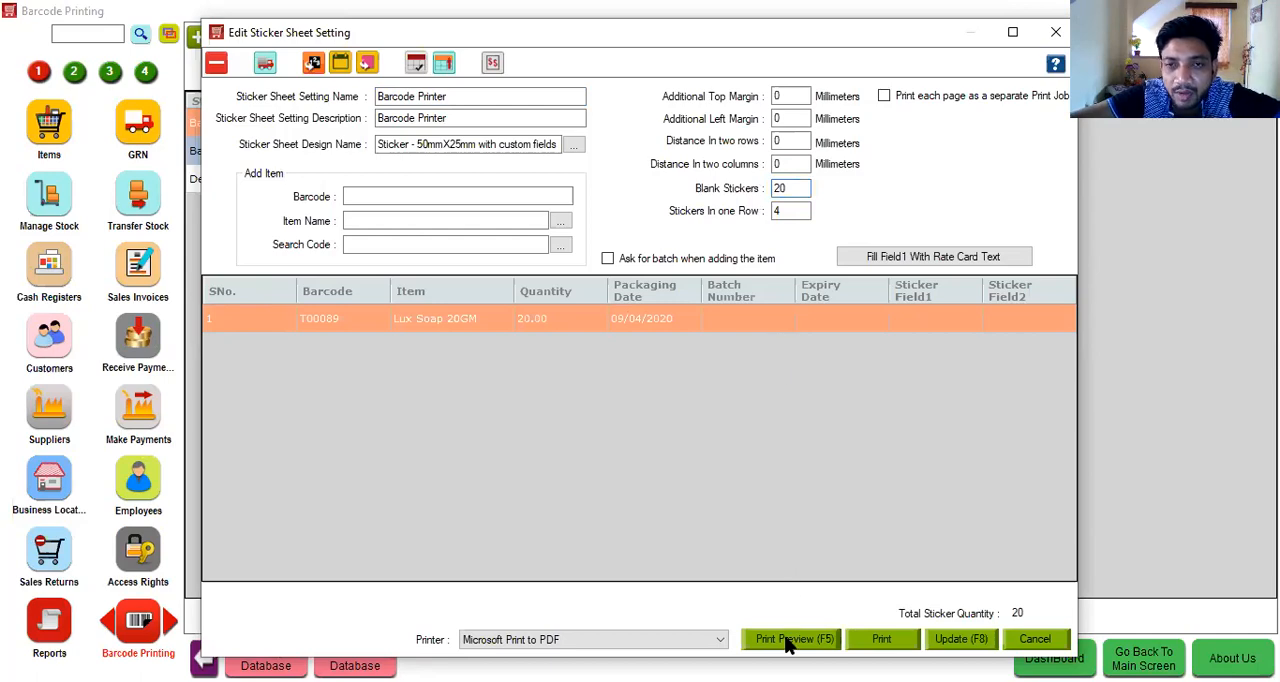
click(789, 642)
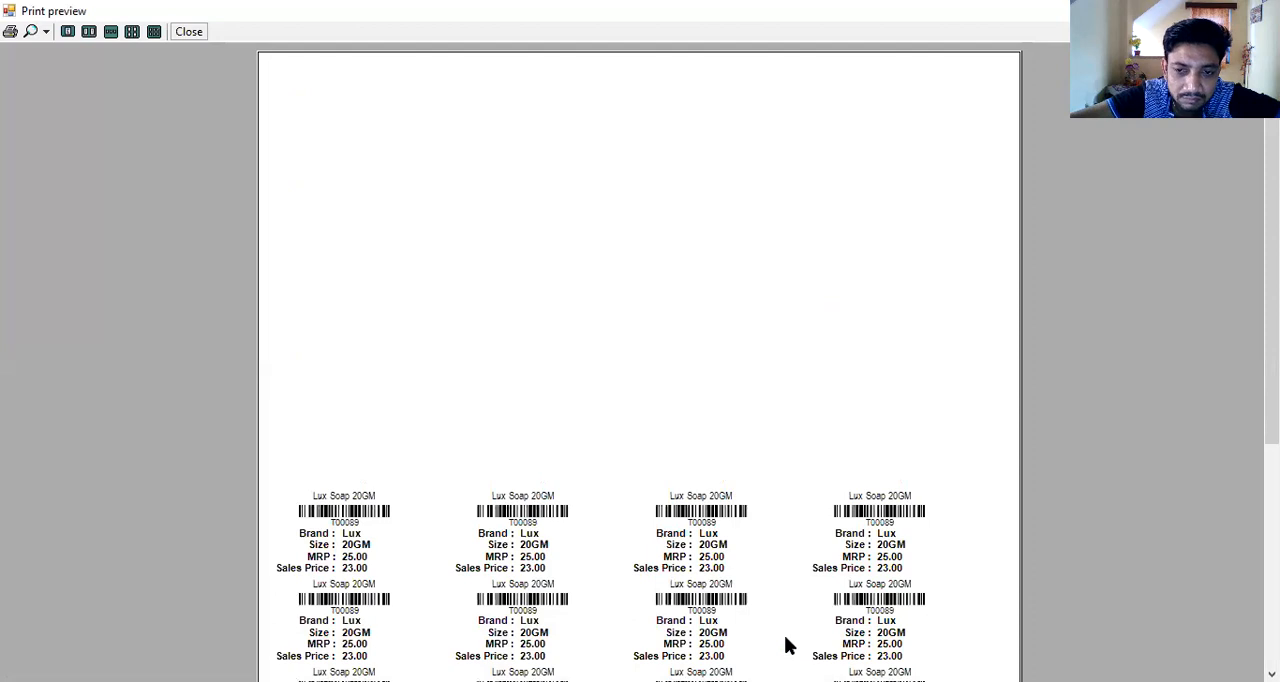
click(190, 32)
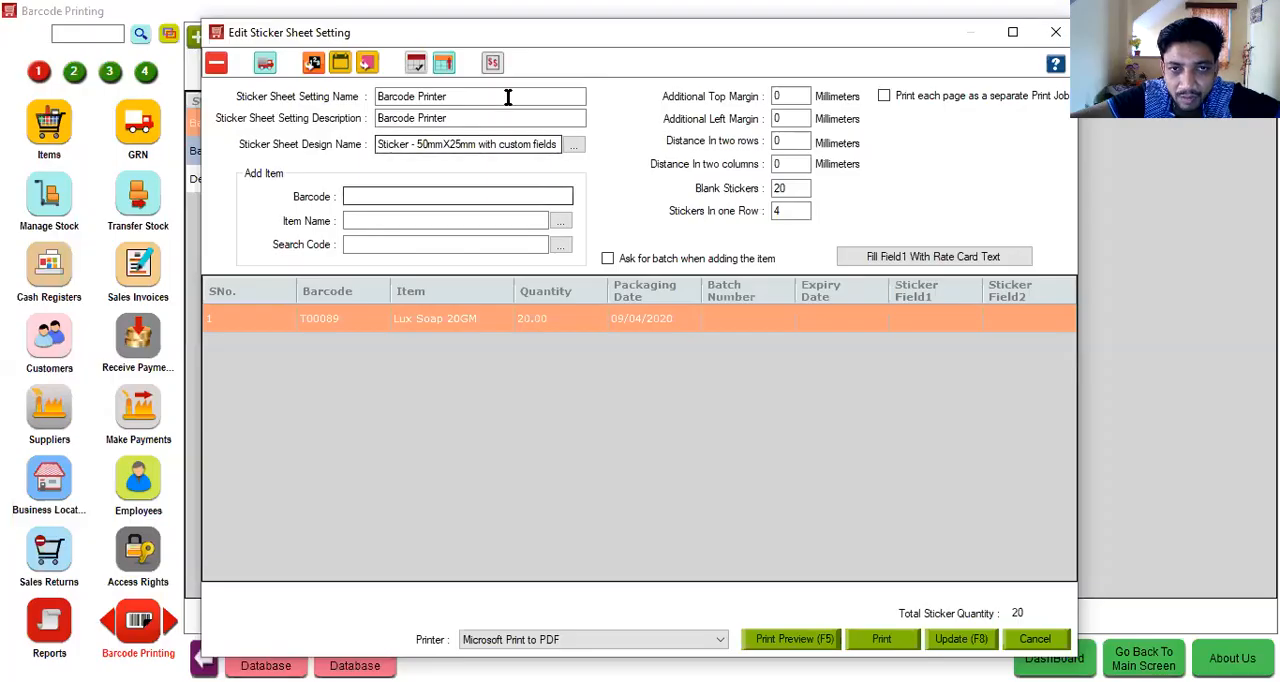
- View an auto-suggested rate card mapping, close it and leave the sticker sheet without updating it
click(490, 69)
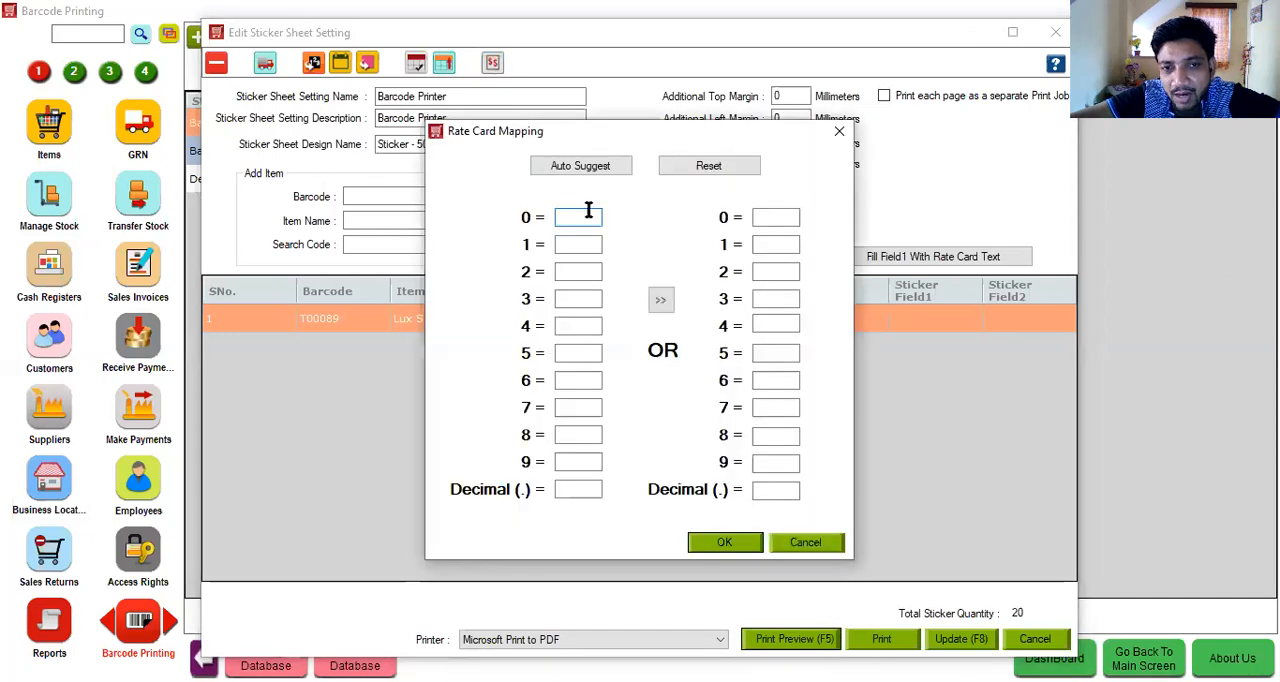
click(606, 168)
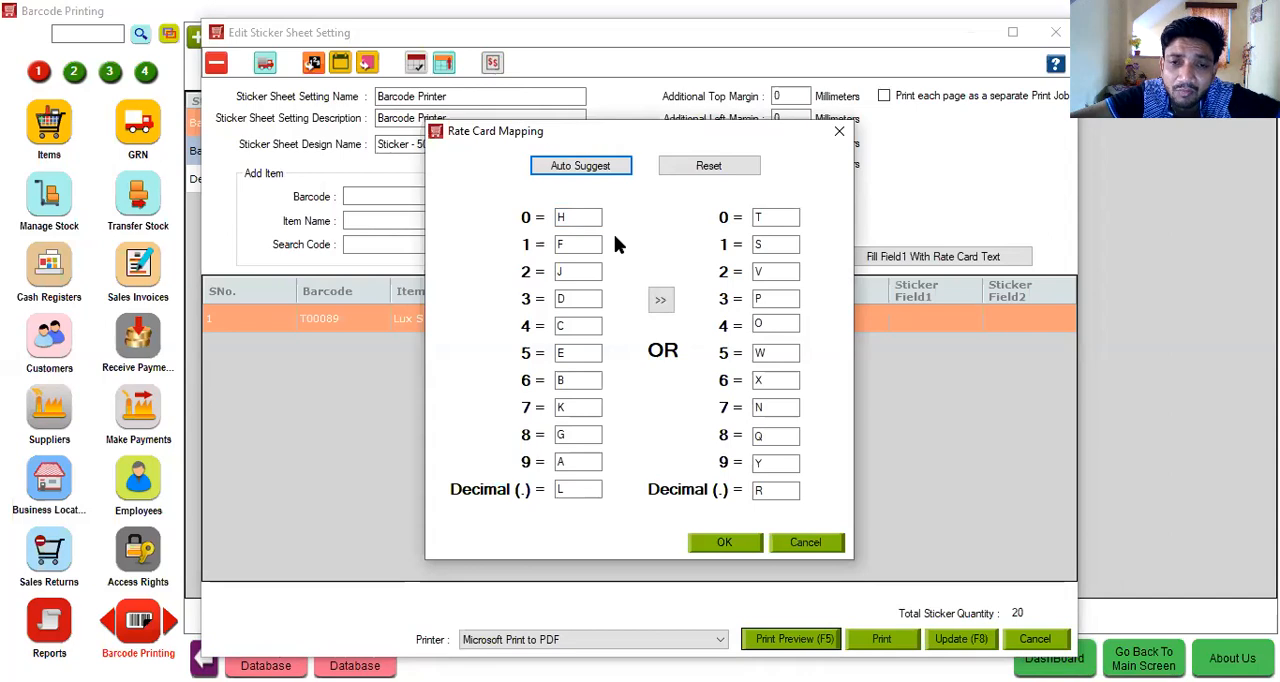
click(840, 132)
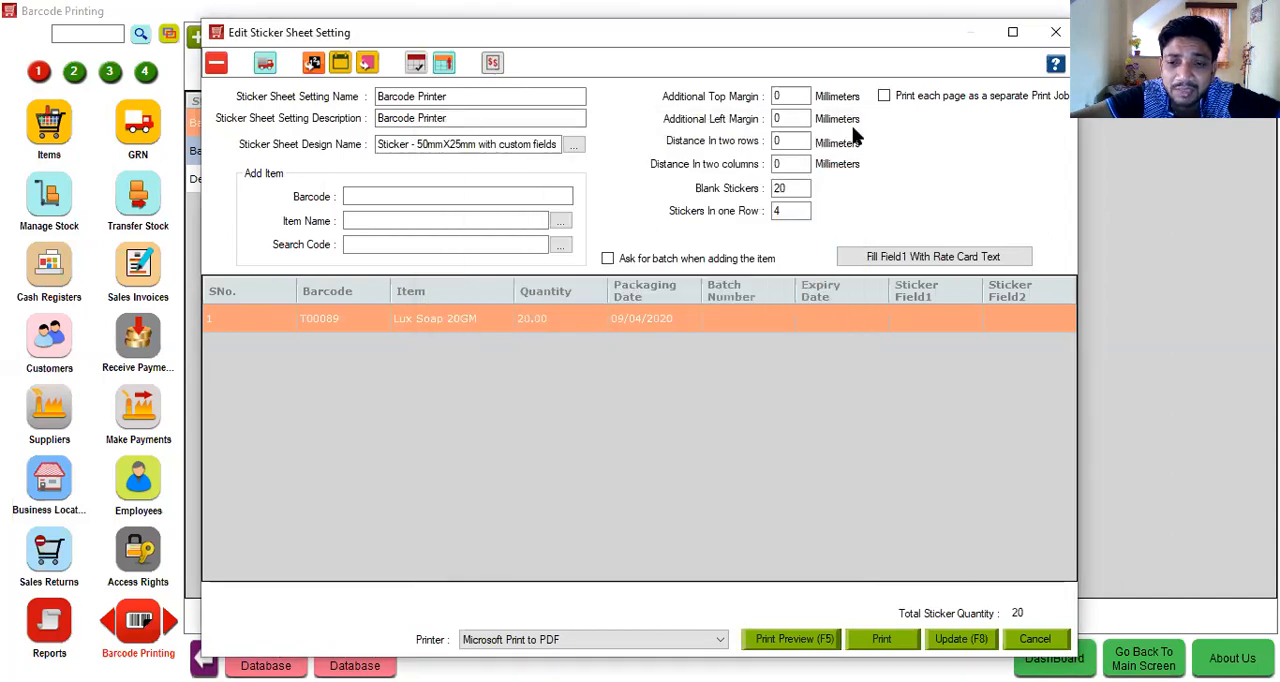
click(1035, 640)
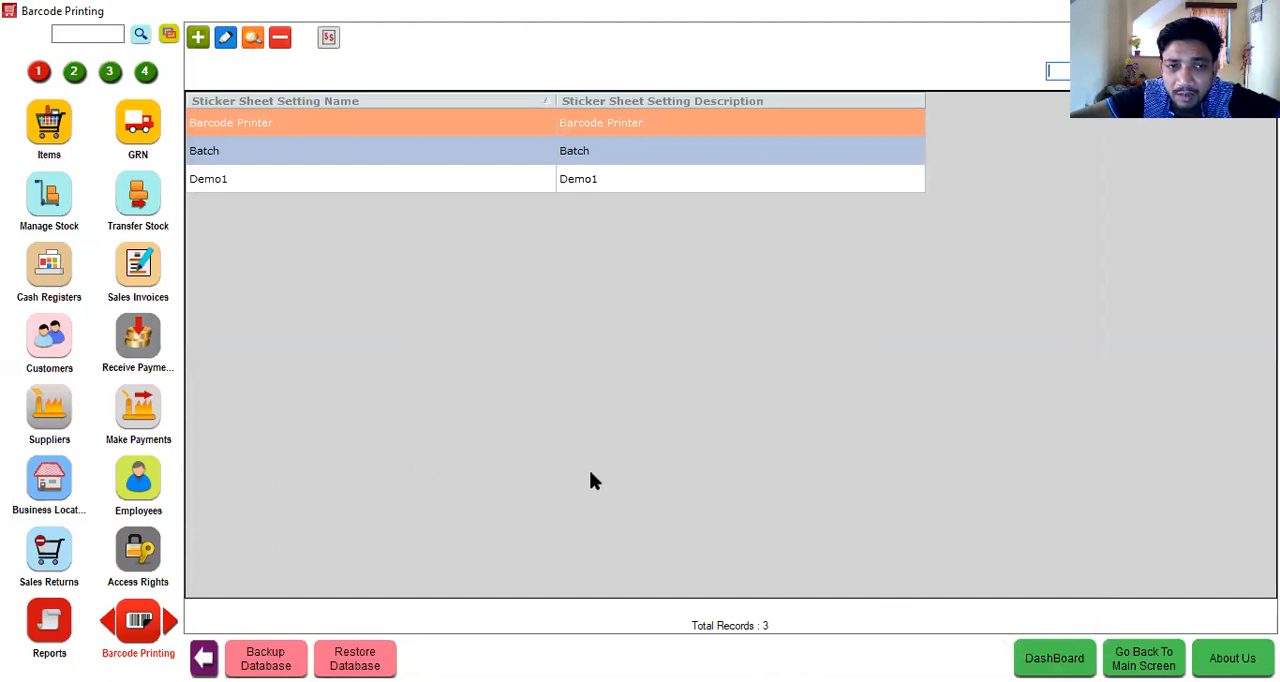
- Find the Offers module by searching for "offer", open it and start a new offer
click(94, 27)
text(offer)
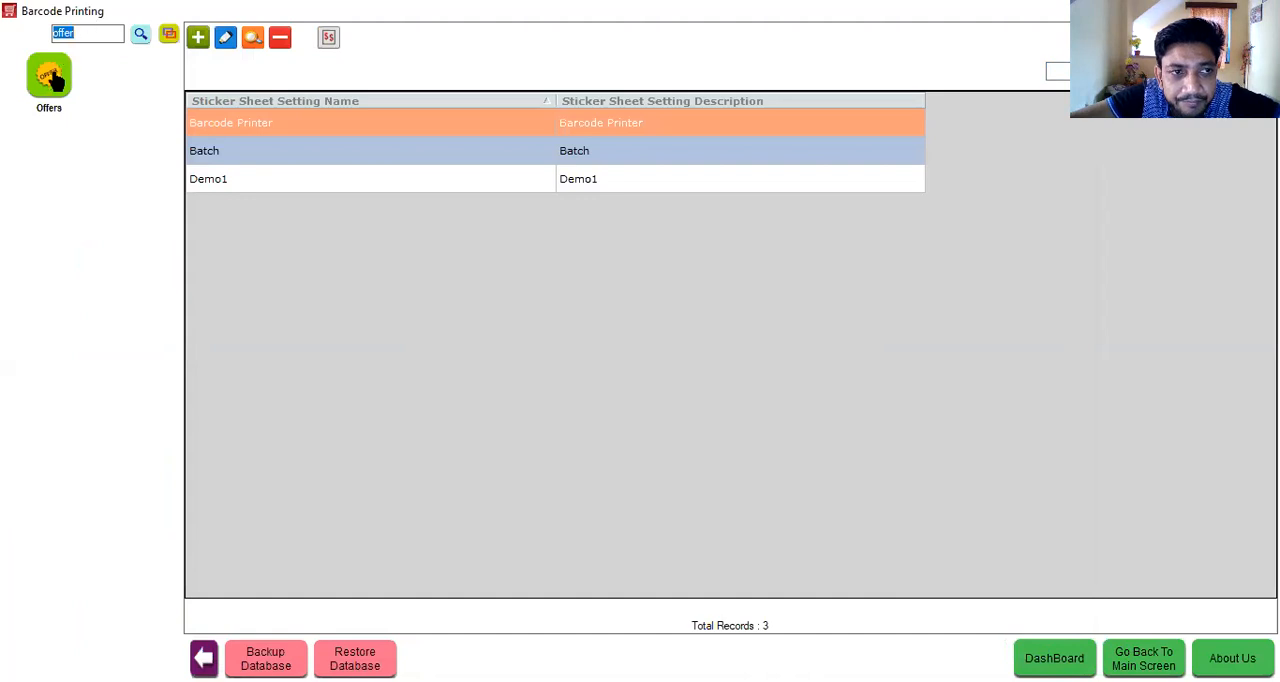
click(52, 78)
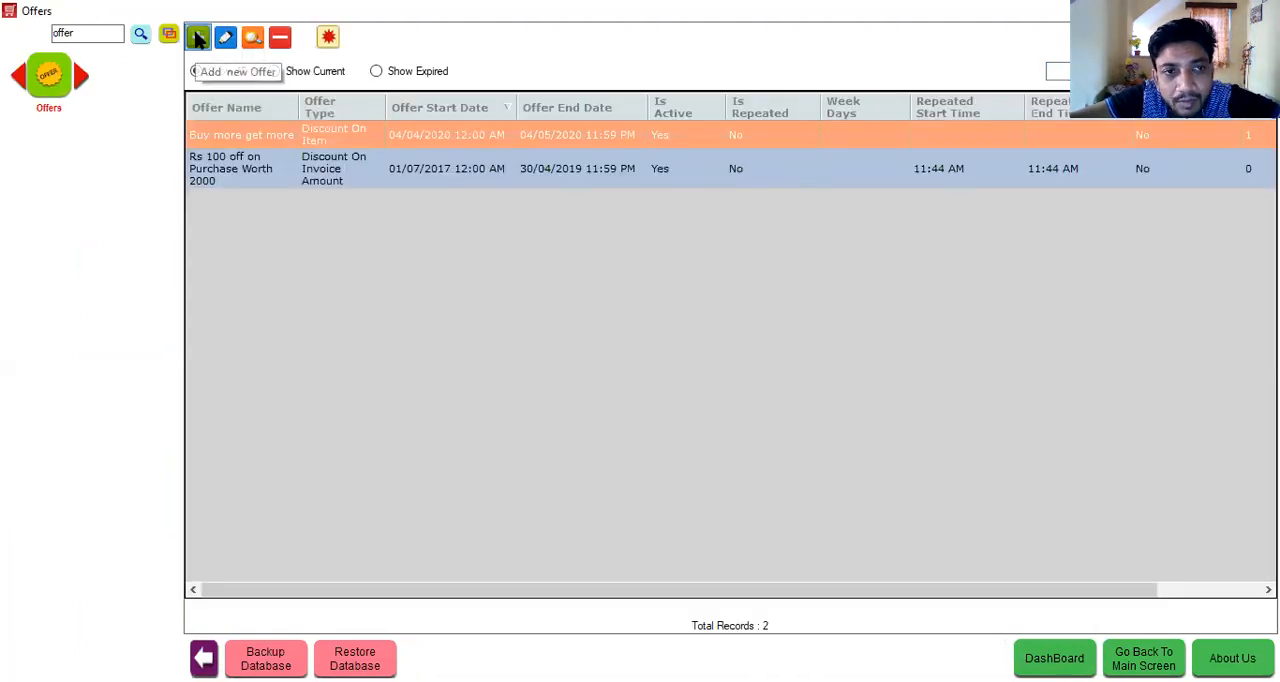
click(198, 38)
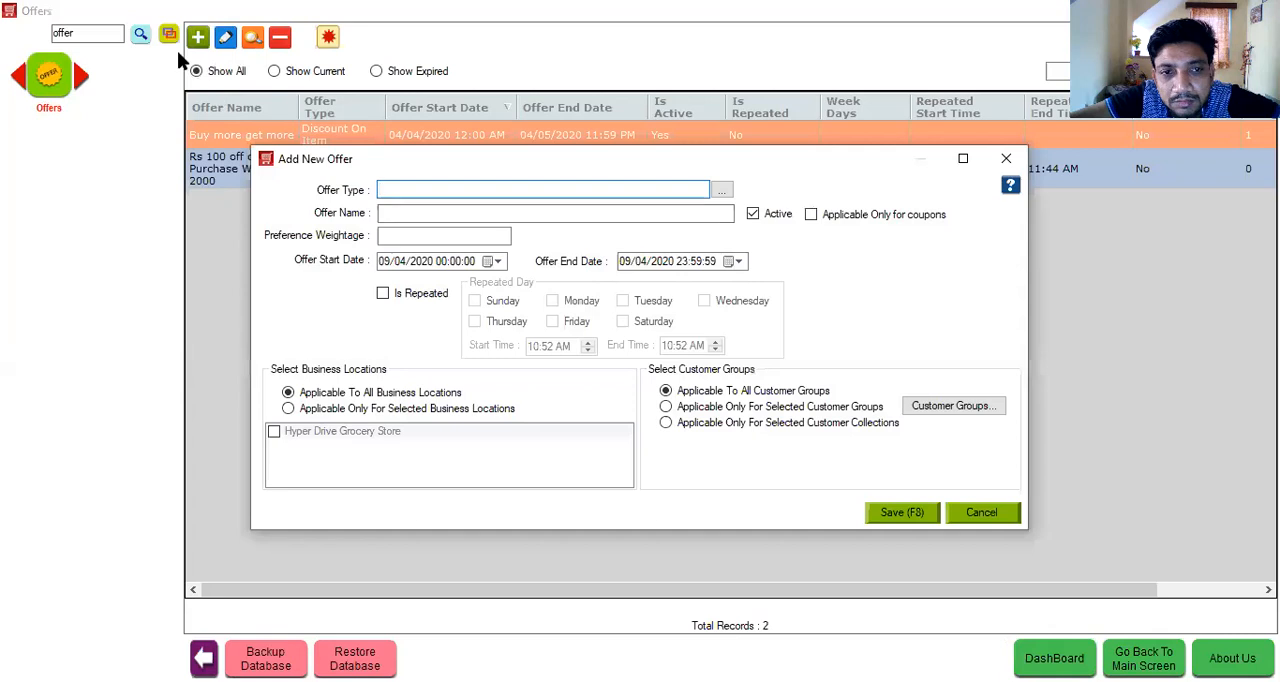
- Set the new offer's type to "Discount On Item"
click(408, 190)
key(Down)
key(Down)
key(Down)
key(Down)
key(Down)
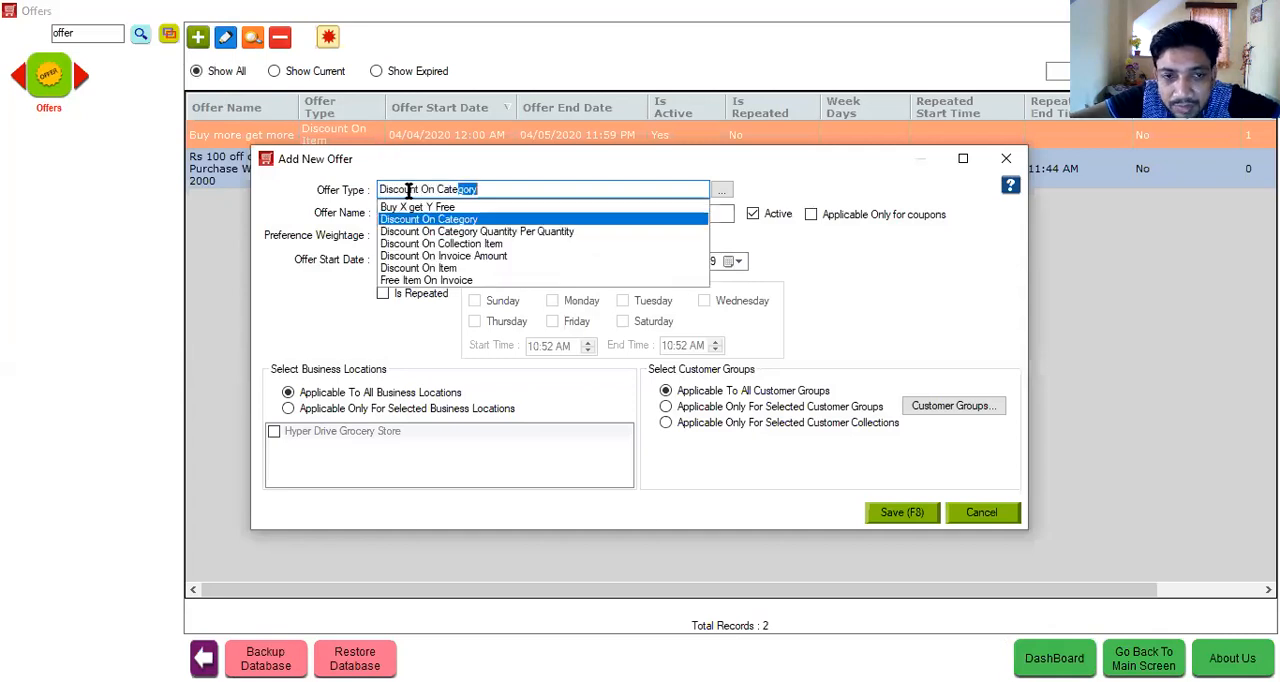
key(Return)
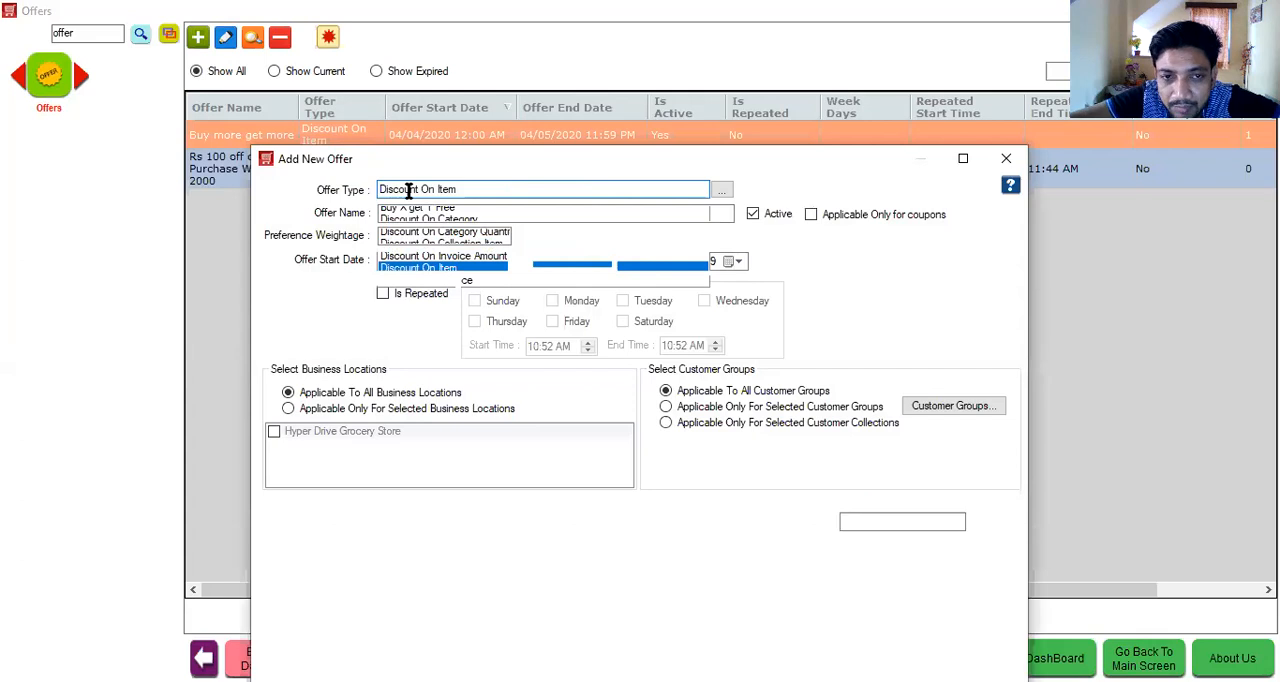
- Name the new offer "Buy More get more"
click(400, 84)
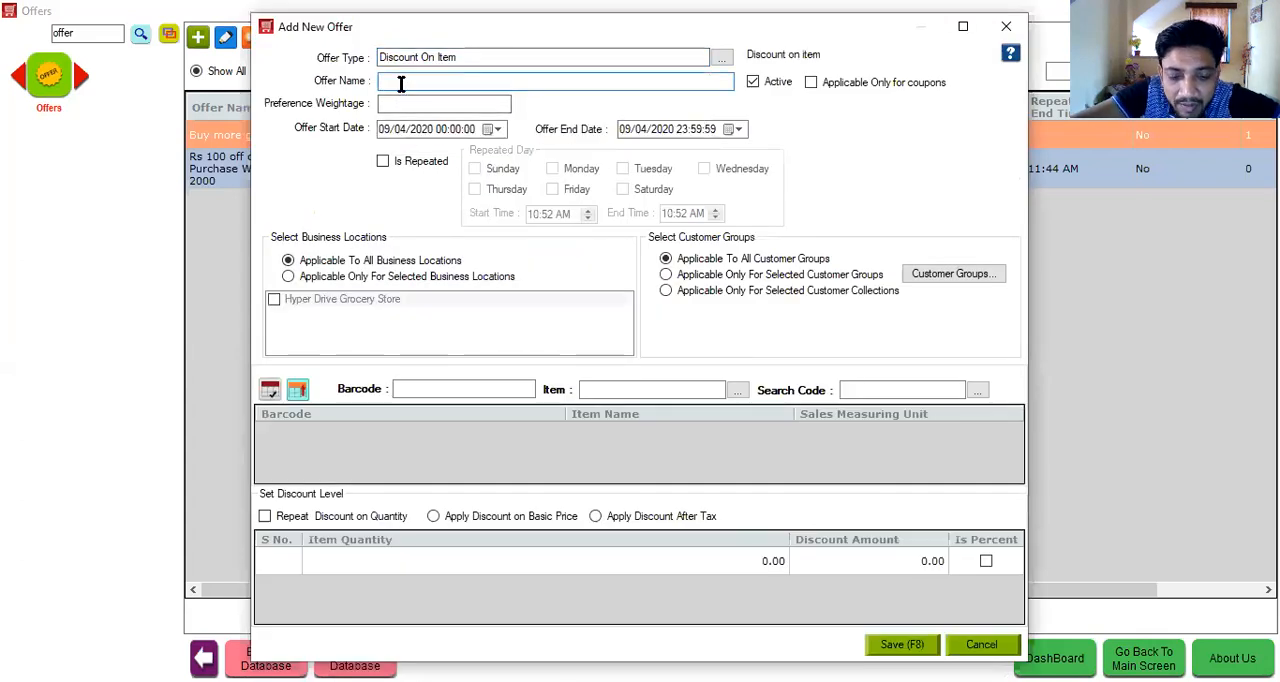
text(Buy Mre)
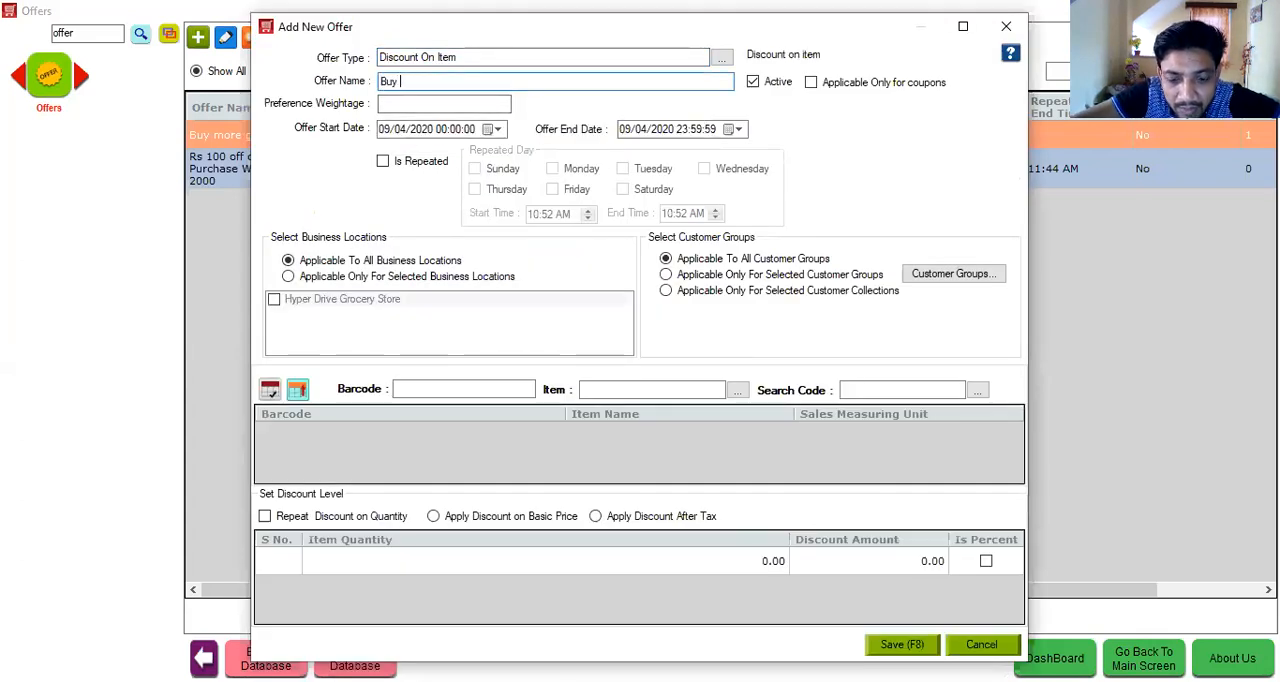
key(BackSpace)
key(BackSpace)
key(BackSpace)
text(ore g)
text(et o)
text(ne)
key(BackSpace)
key(BackSpace)
key(BackSpace)
key(BackSpace)
key(BackSpace)
text(more)
- Give the offer a preference weightage of 11 and set its end date to 09/05/2020
click(393, 100)
text(11)
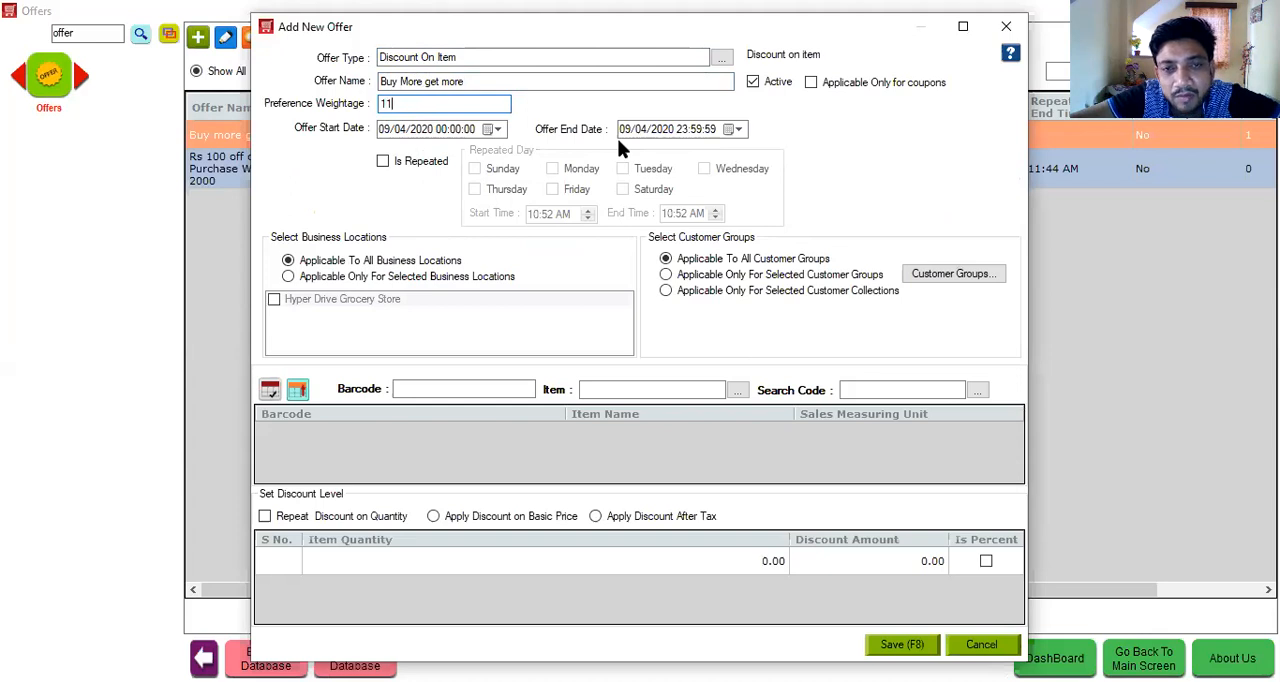
click(642, 129)
text(5)
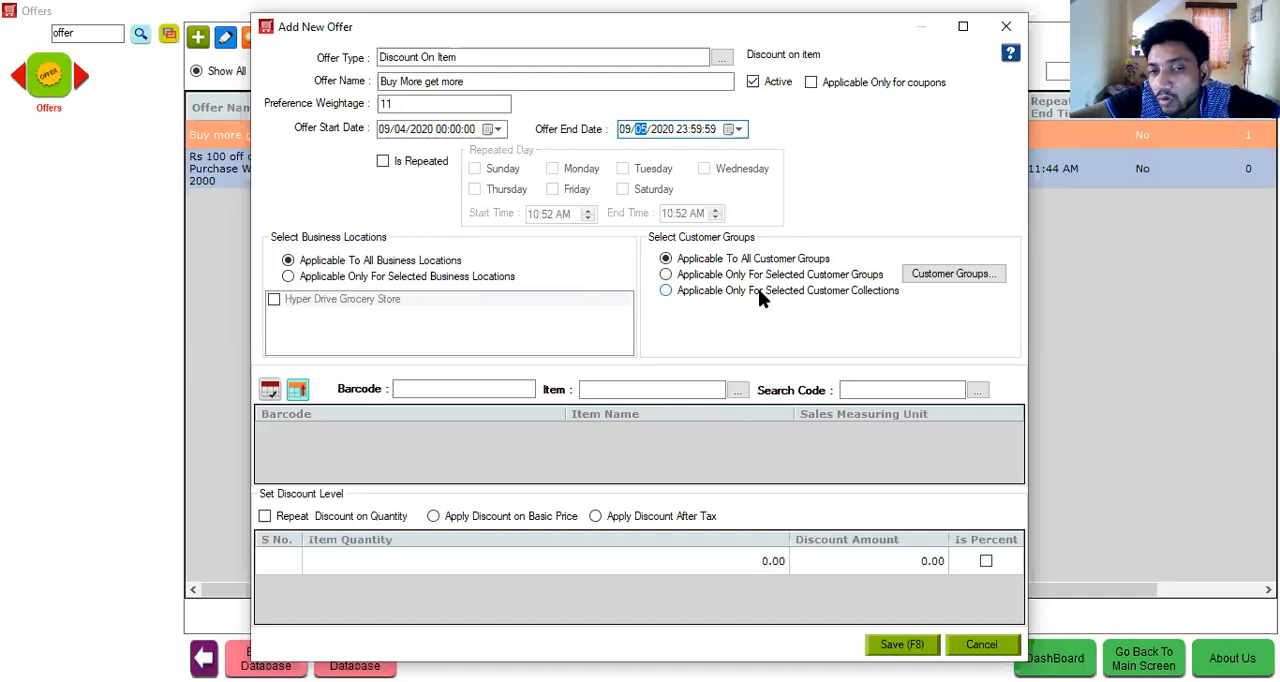
- Add Lux Soap 20GM to the items covered by the offer
click(650, 388)
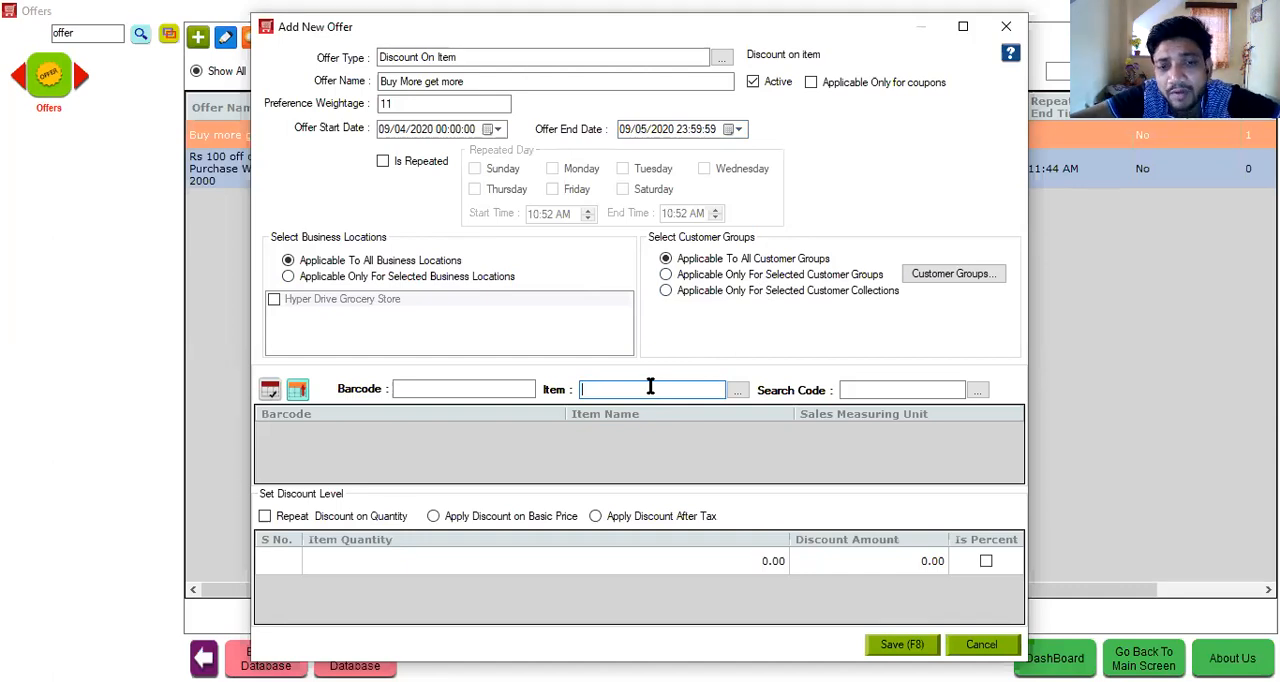
text(lux)
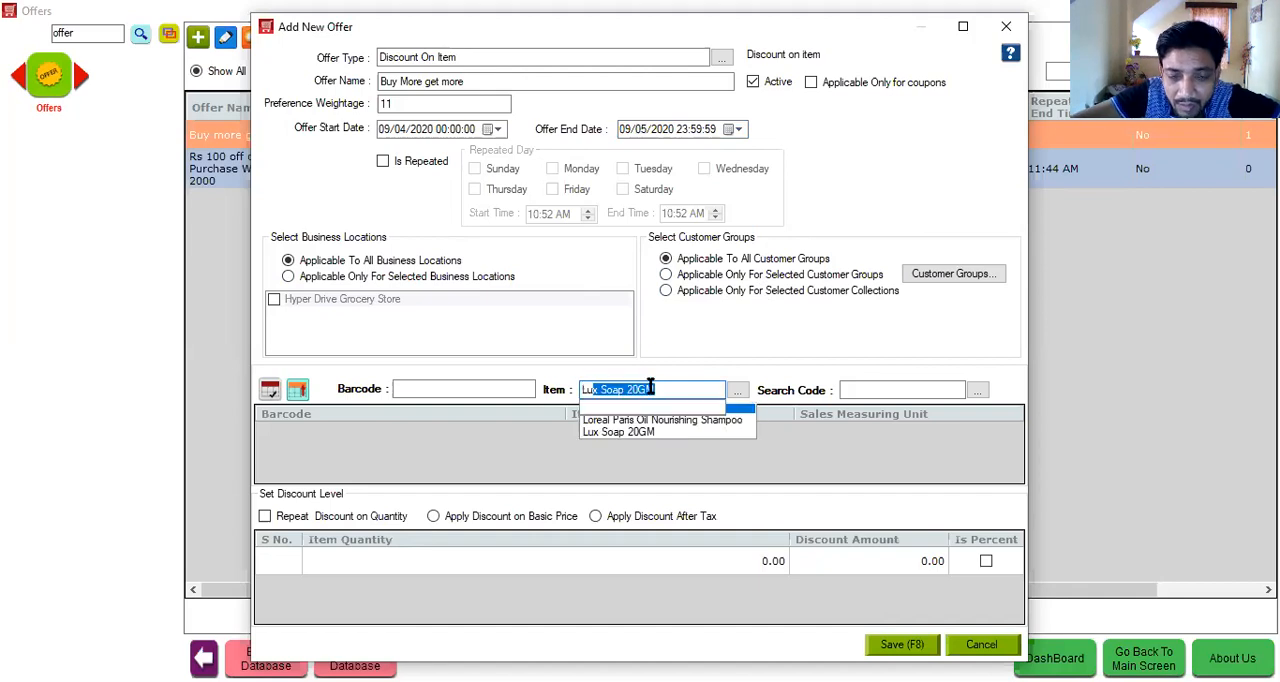
key(Return)
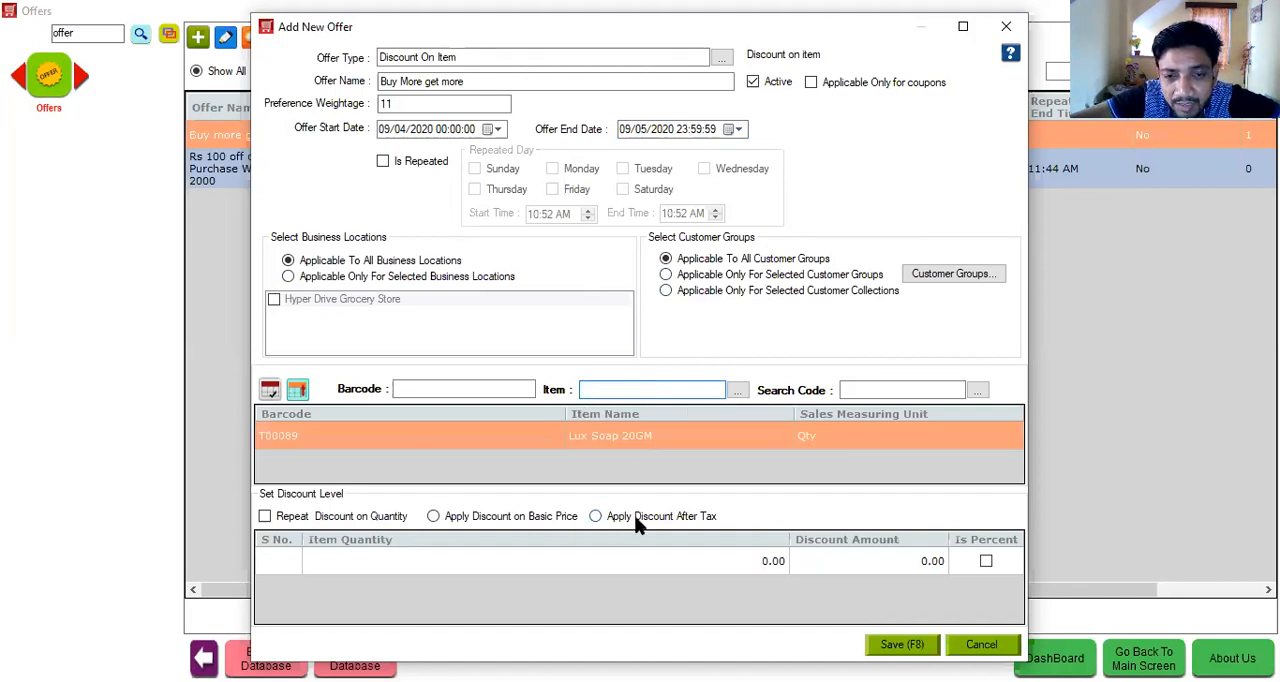
- Apply the discount after tax, with a level of 10 percent for an item quantity of 2
click(636, 521)
click(656, 561)
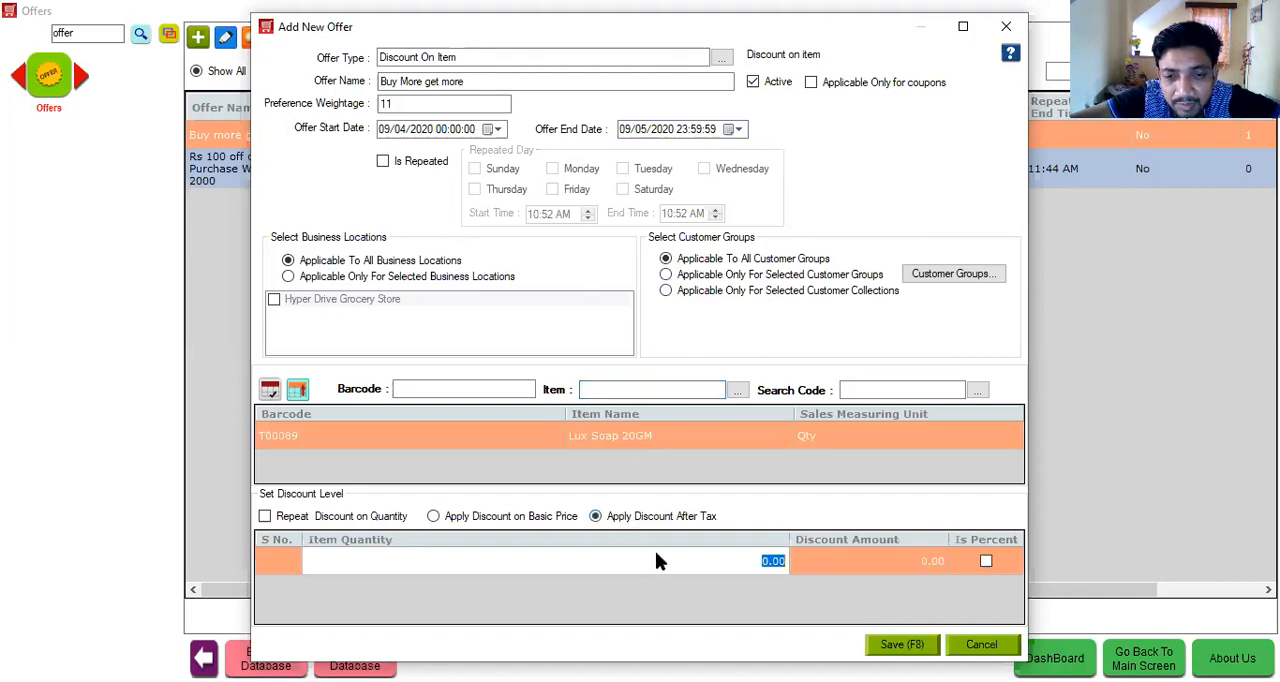
text(2)
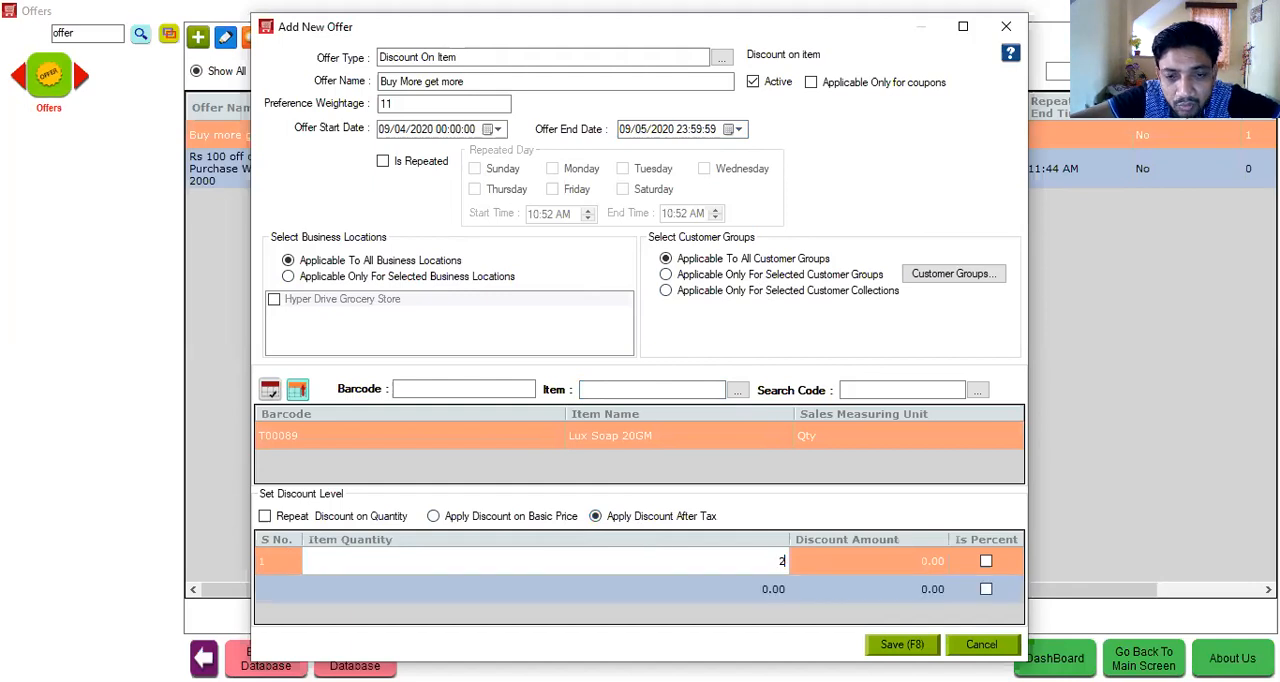
click(821, 566)
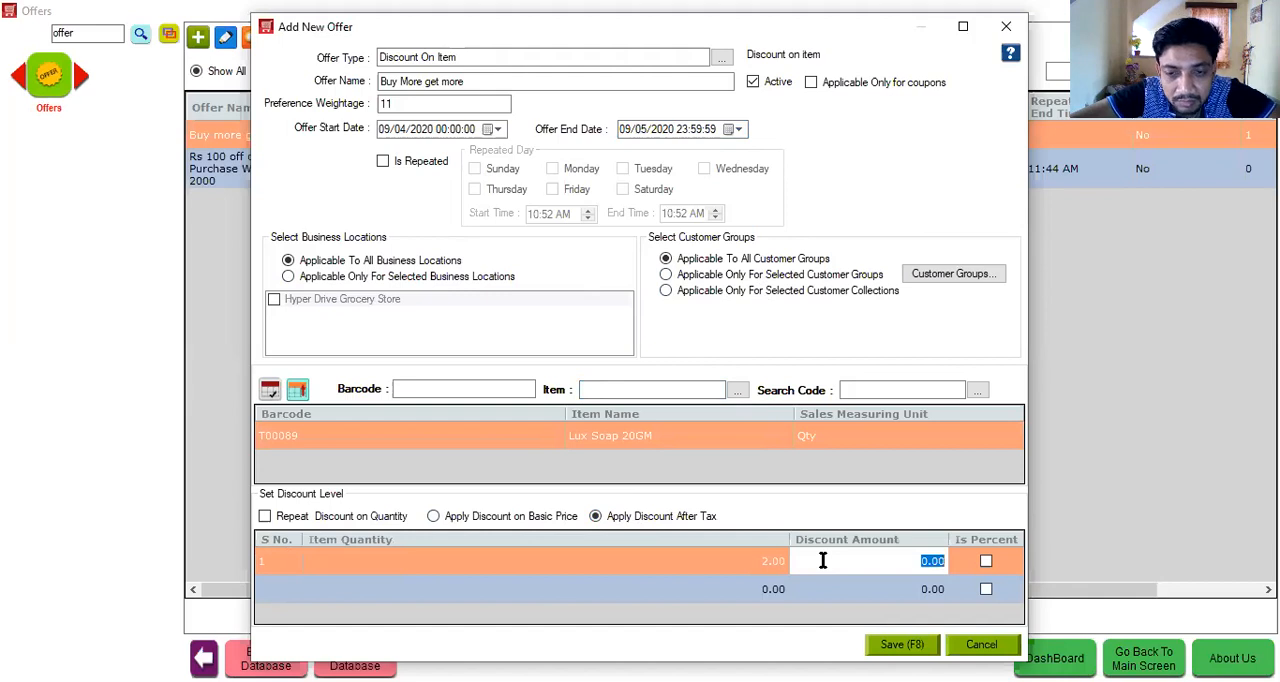
text(10)
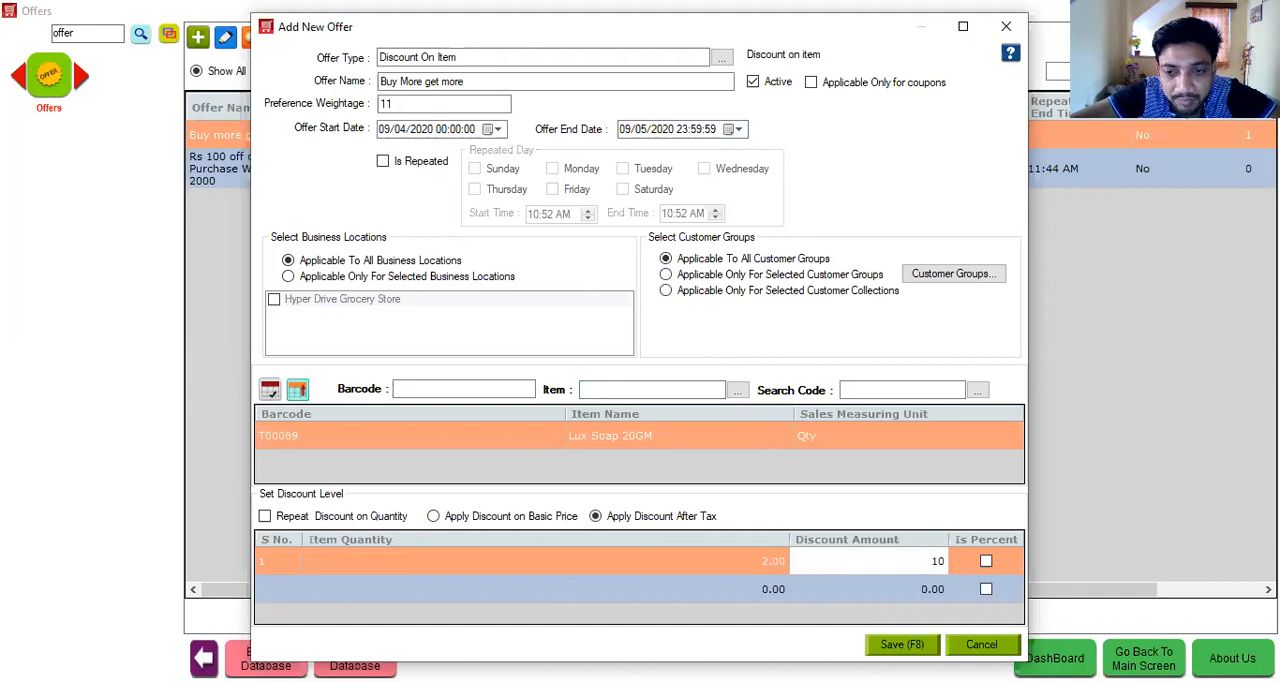
click(985, 562)
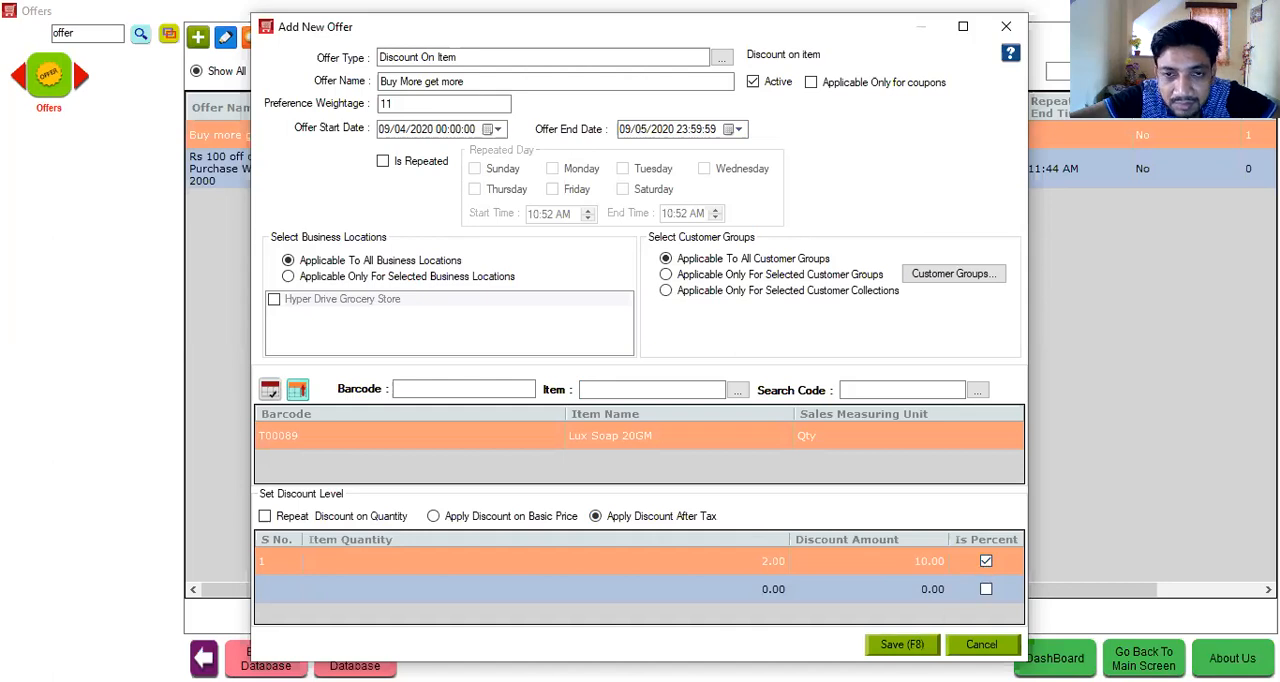
- Try to save the offer, dismiss the error, rename it "Buy More get more 1" and save it
click(893, 644)
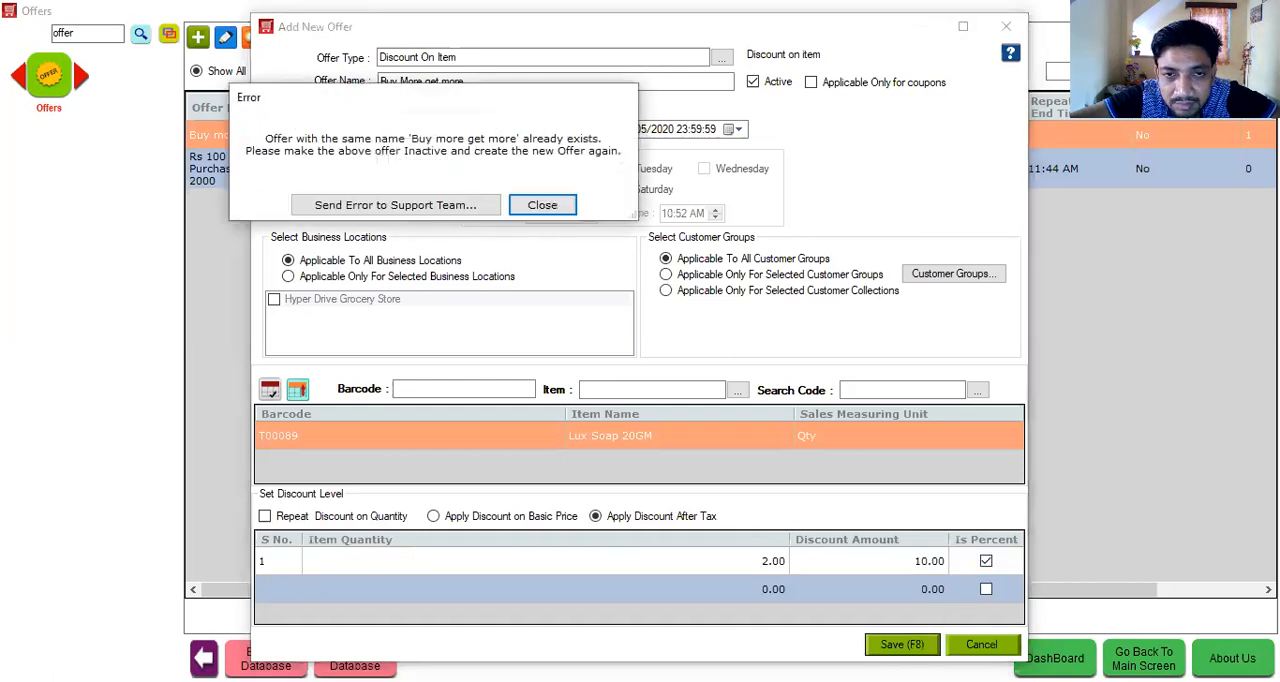
click(542, 205)
click(486, 82)
text(1)
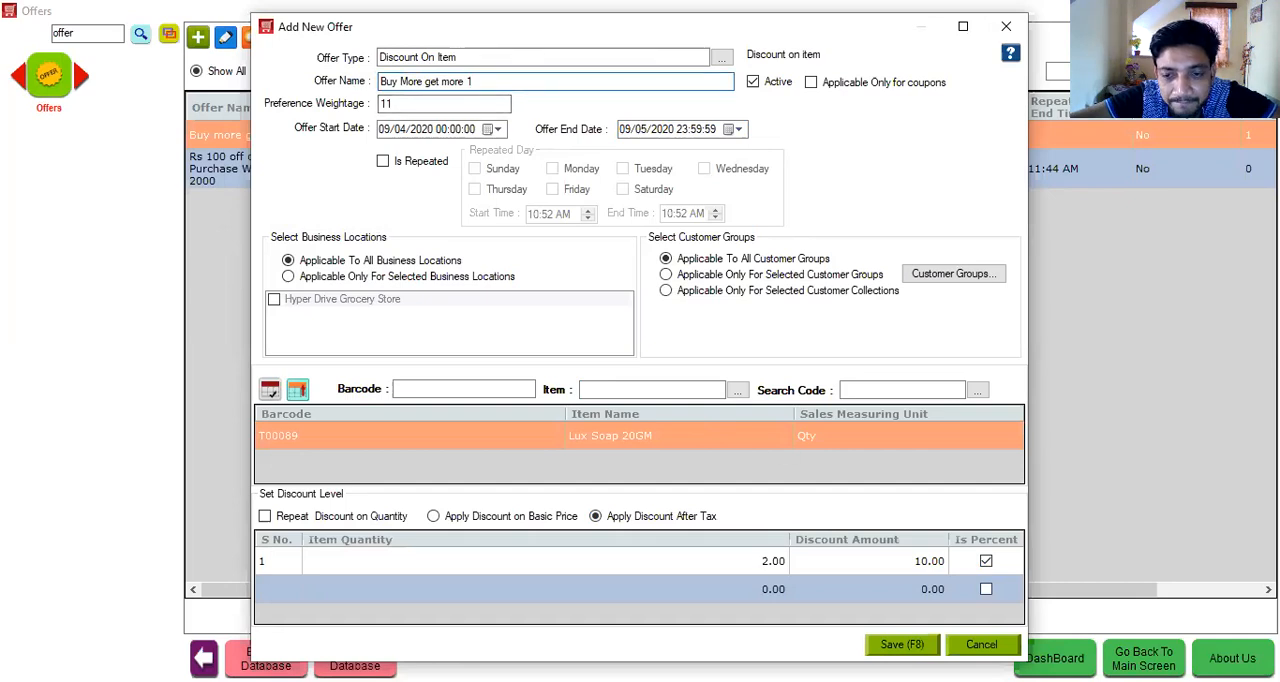
click(895, 645)
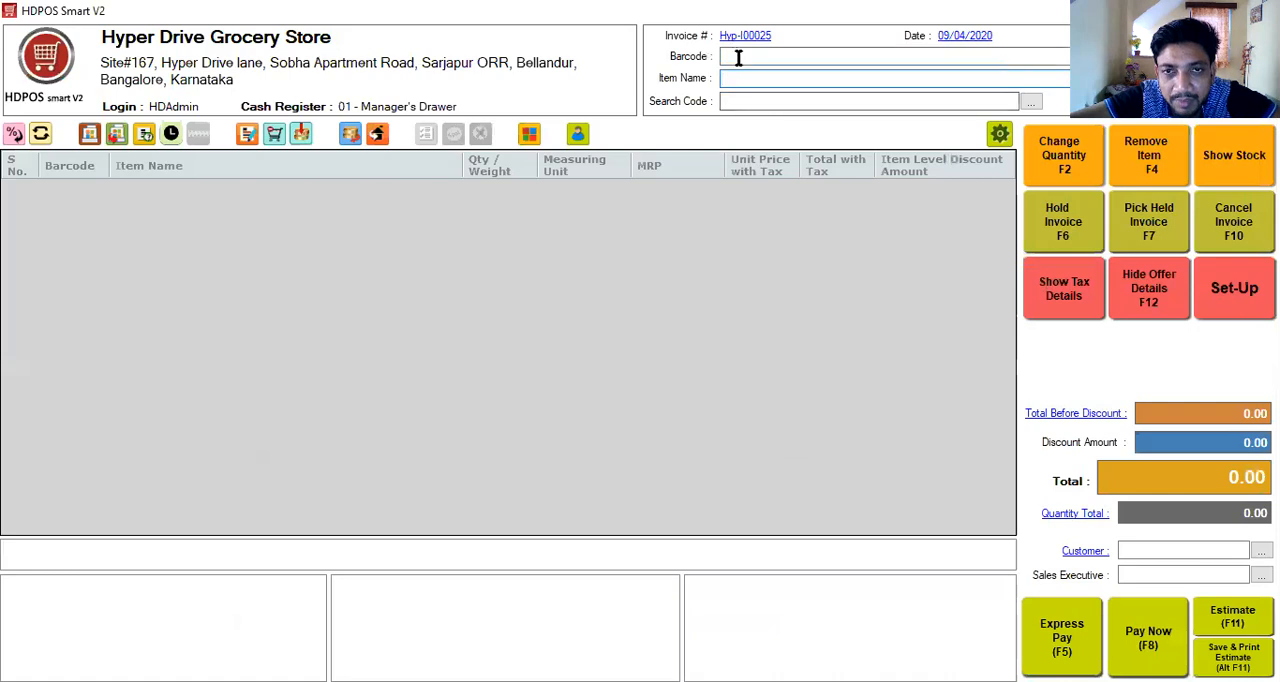
- Add Lux Soap 20GM to the sales invoice from the unnumbered batch expiring 01/01/3000
click(748, 78)
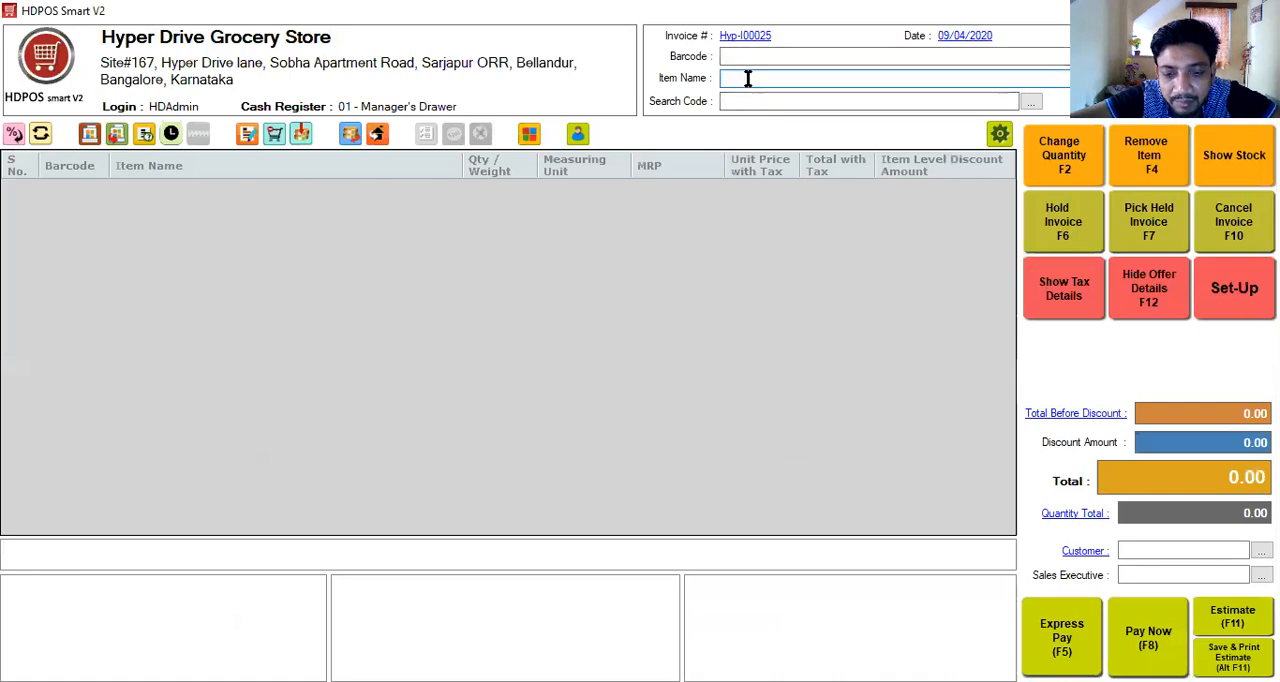
text(Lux Soap 20GM)
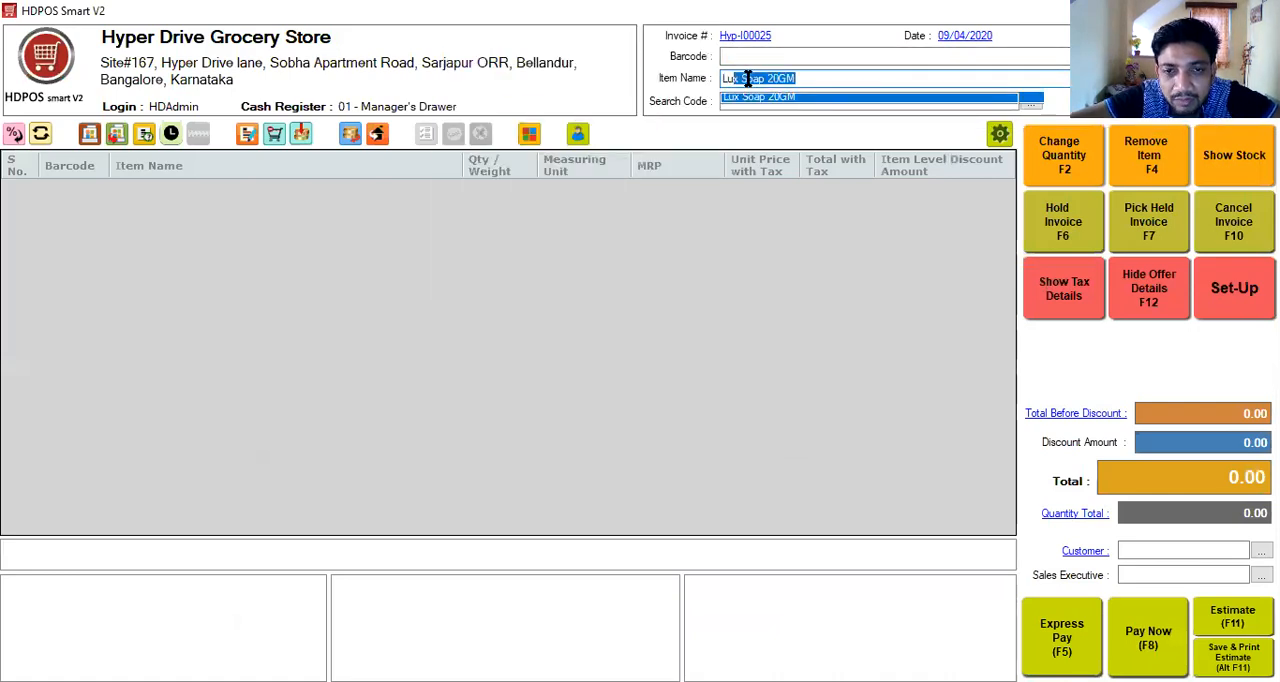
key(Return)
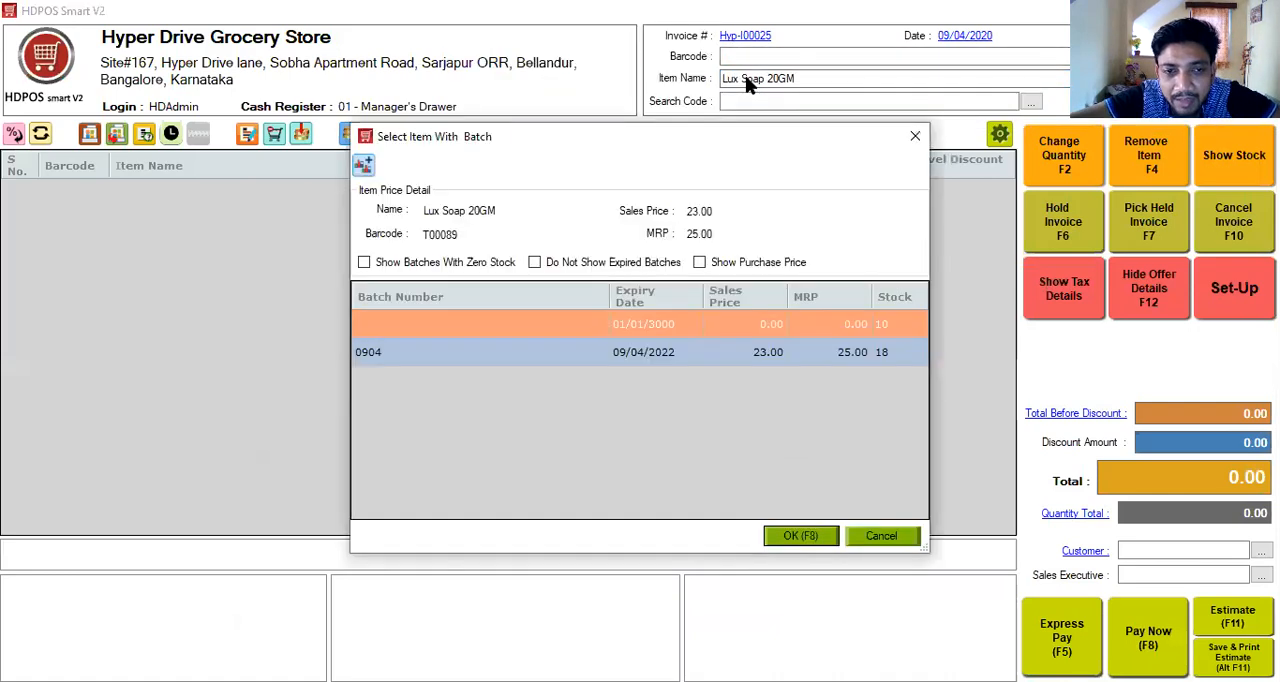
click(776, 349)
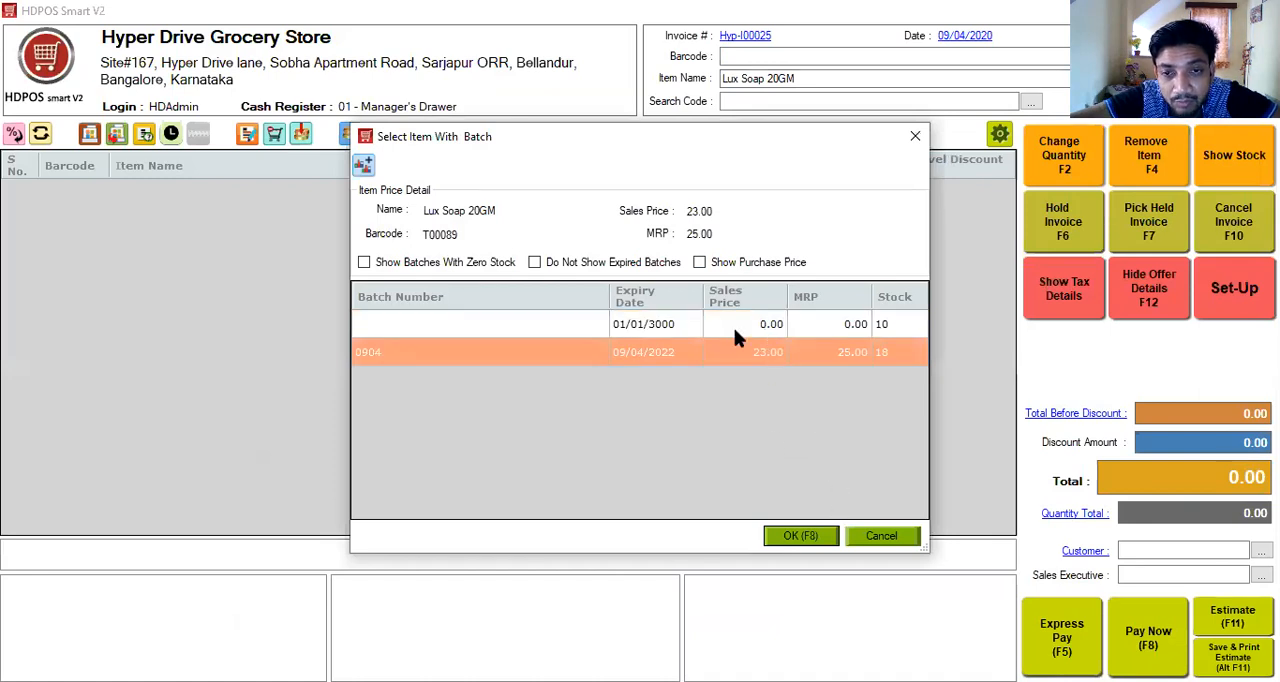
click(733, 328)
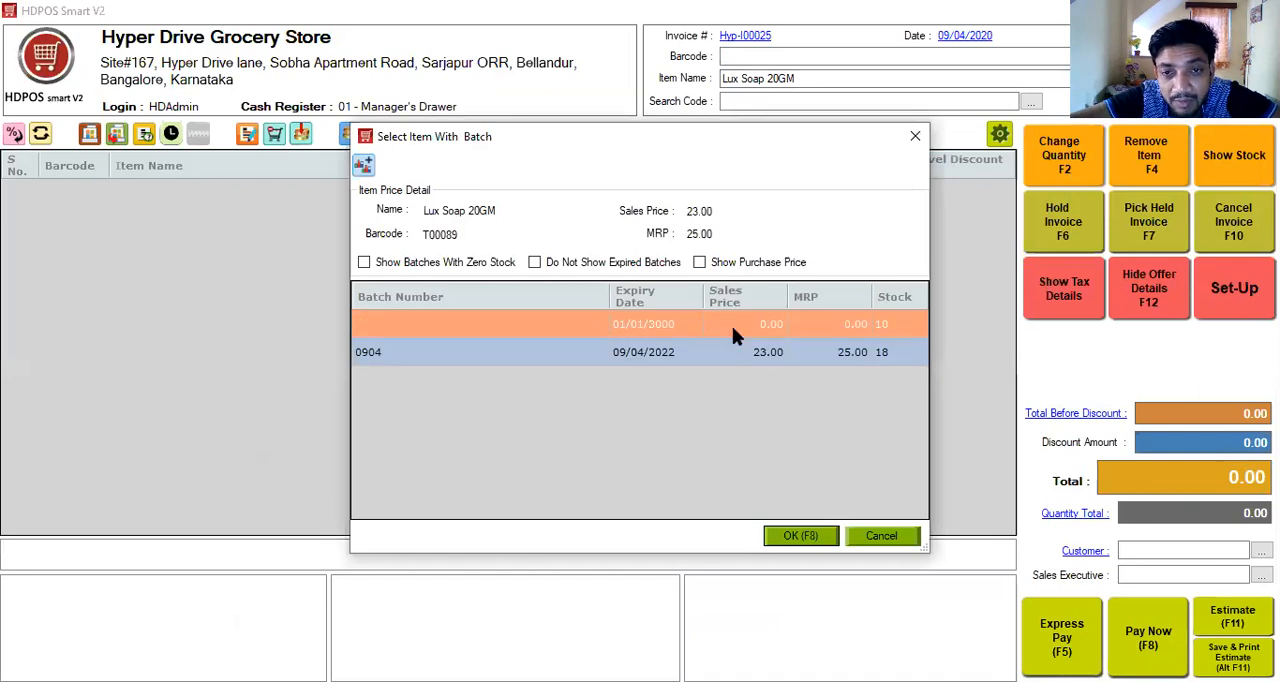
click(799, 538)
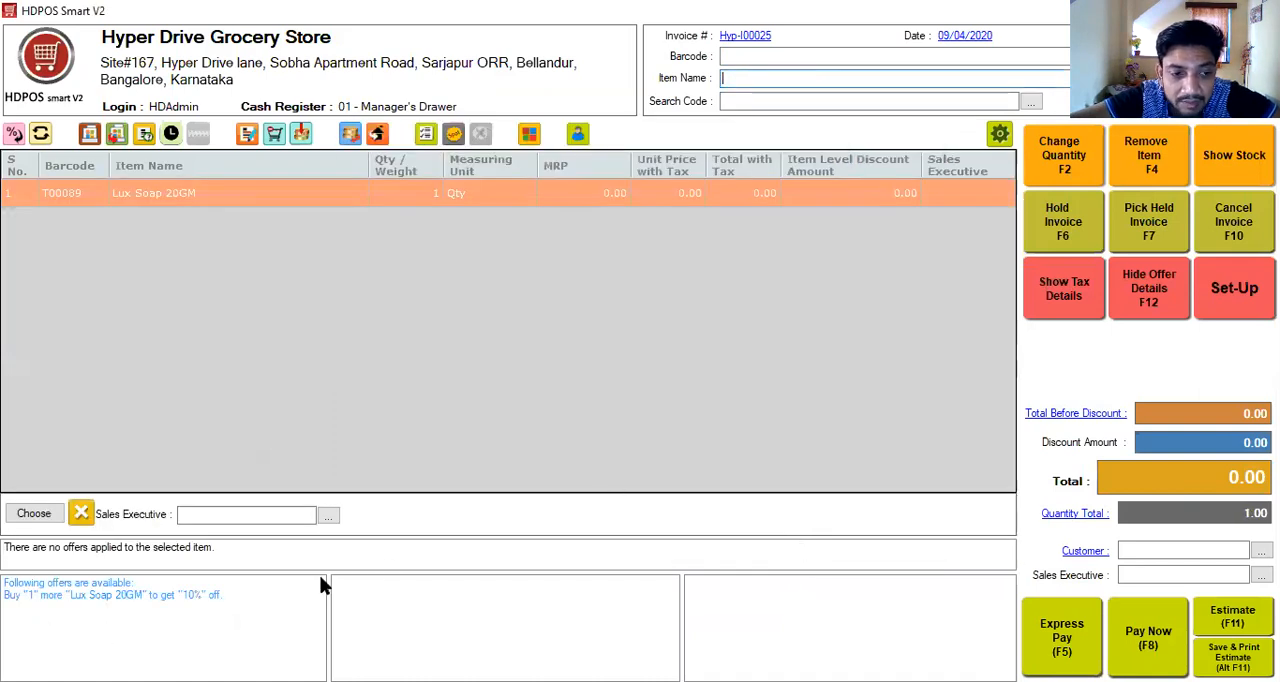
- Check the available offer's details on the invoice and change the Lux Soap 20GM quantity to 2
mouse_move(131, 594)
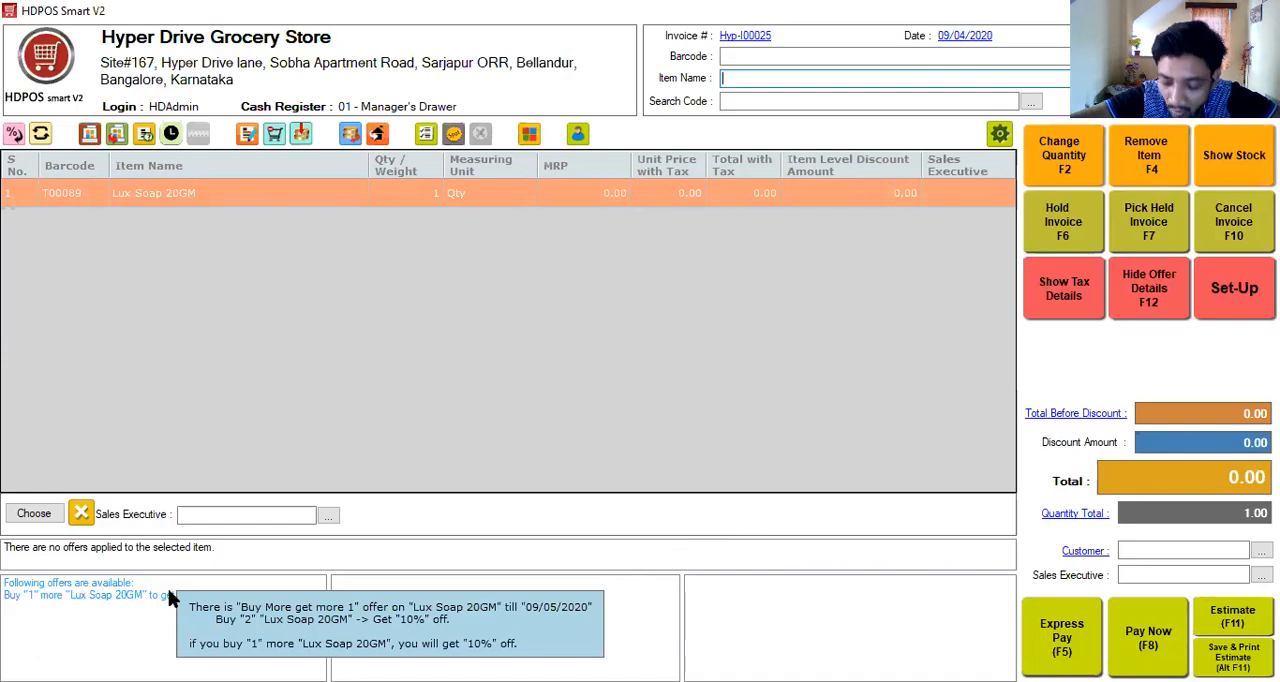
click(1071, 157)
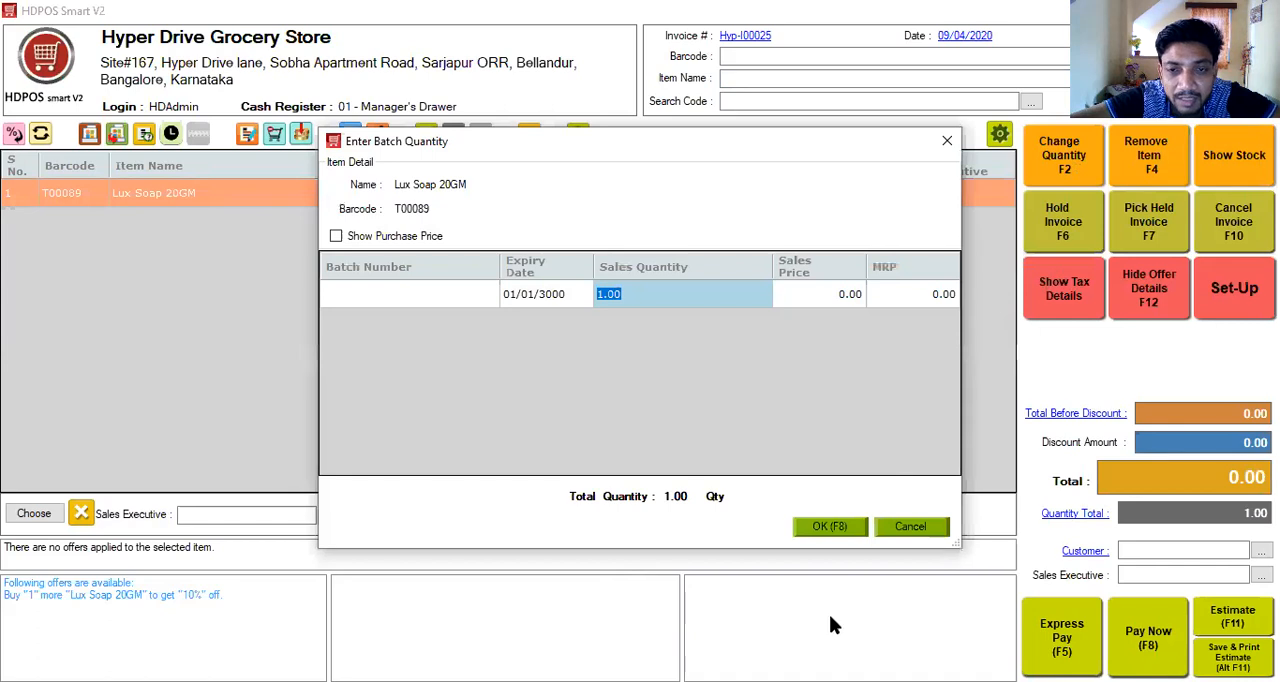
text(2)
key(Tab)
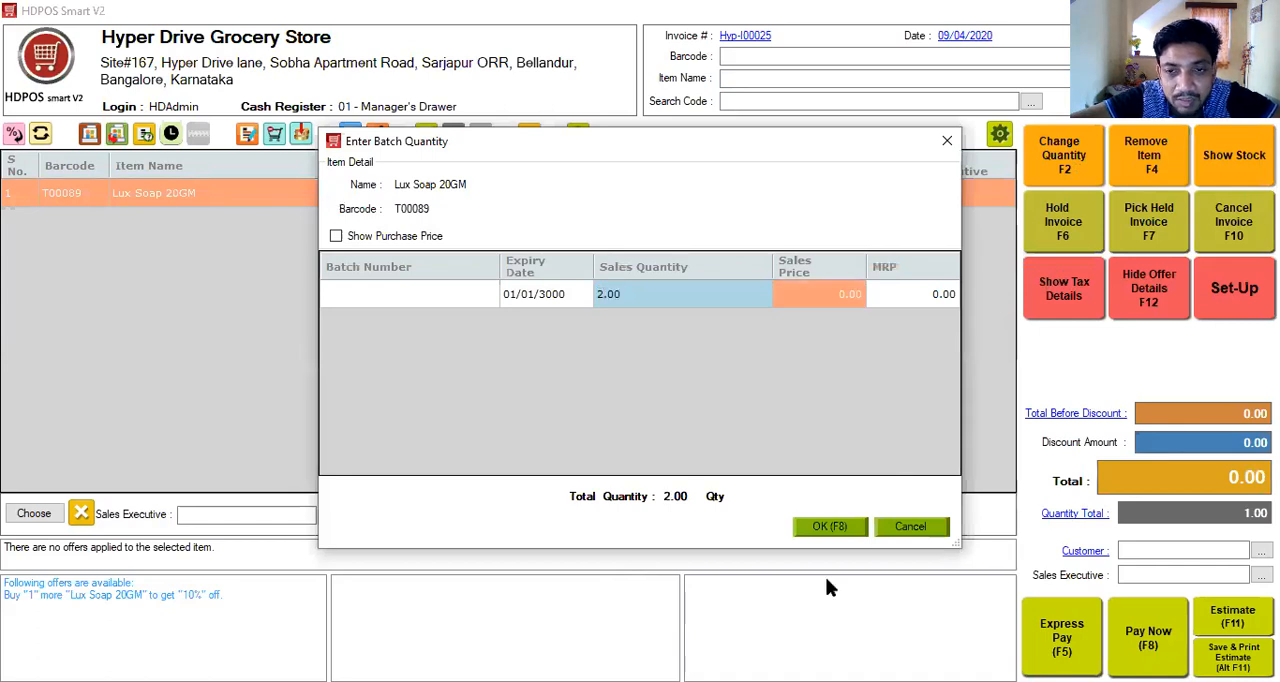
click(828, 527)
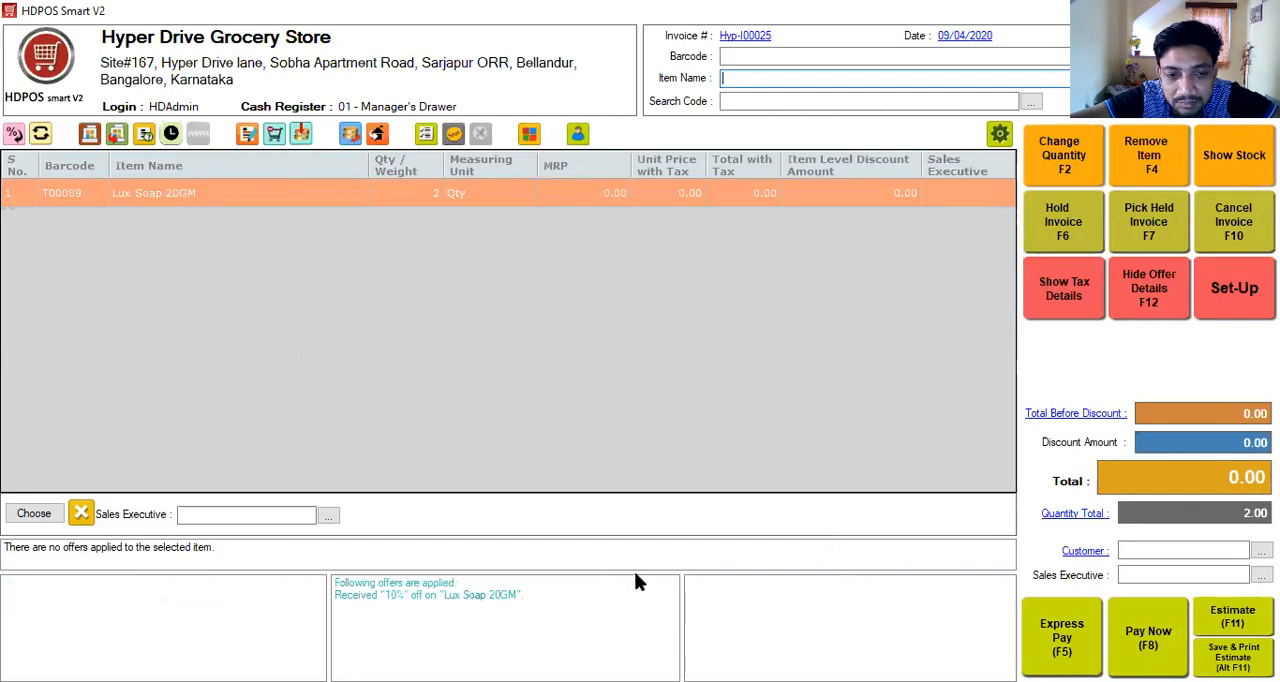
mouse_move(434, 593)
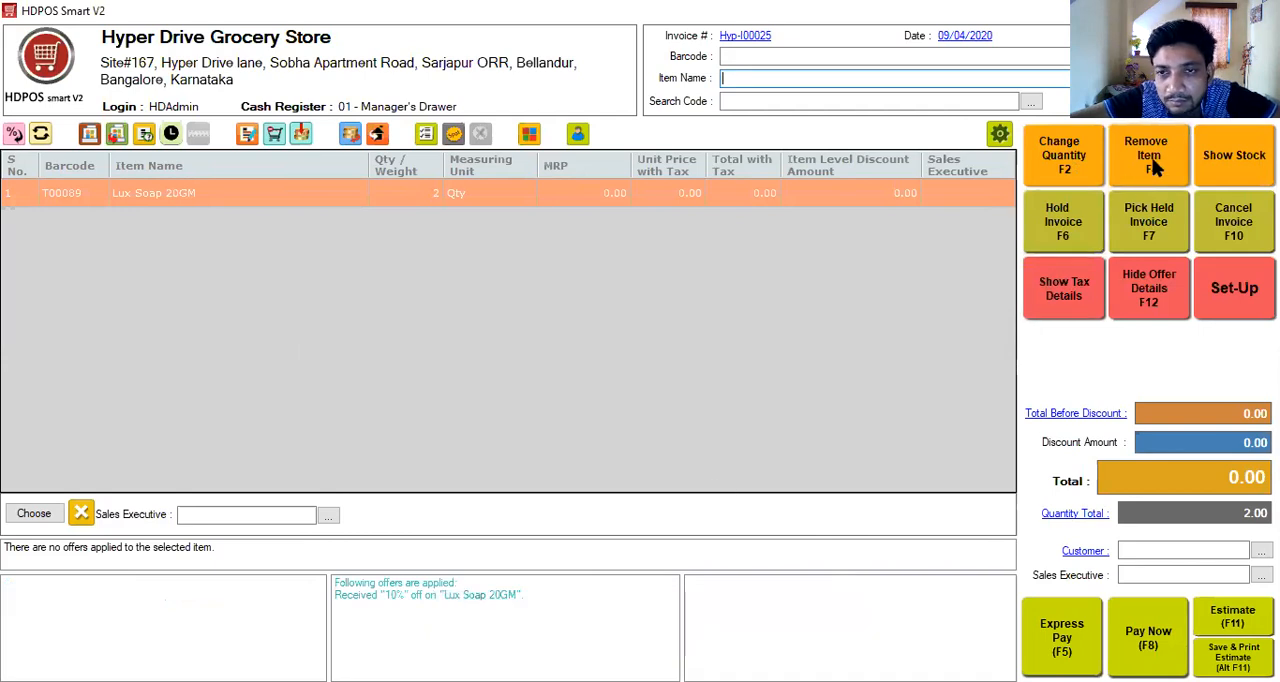
click(1088, 157)
click(946, 143)
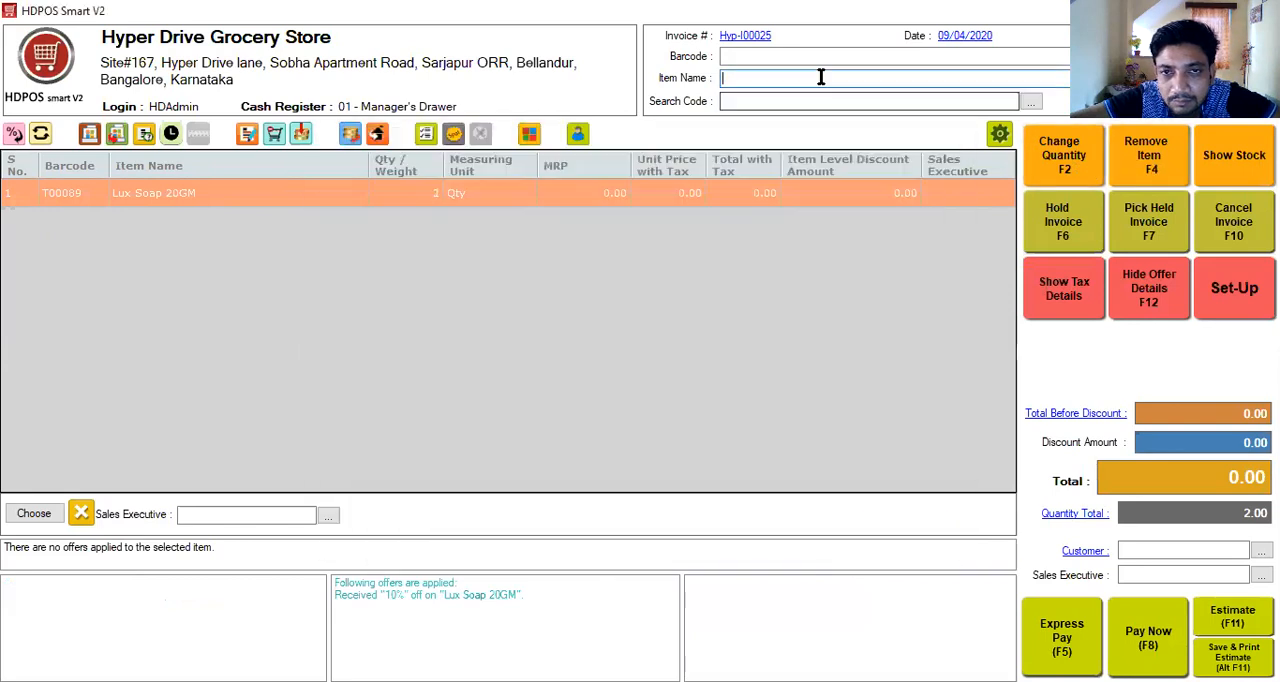
click(1093, 170)
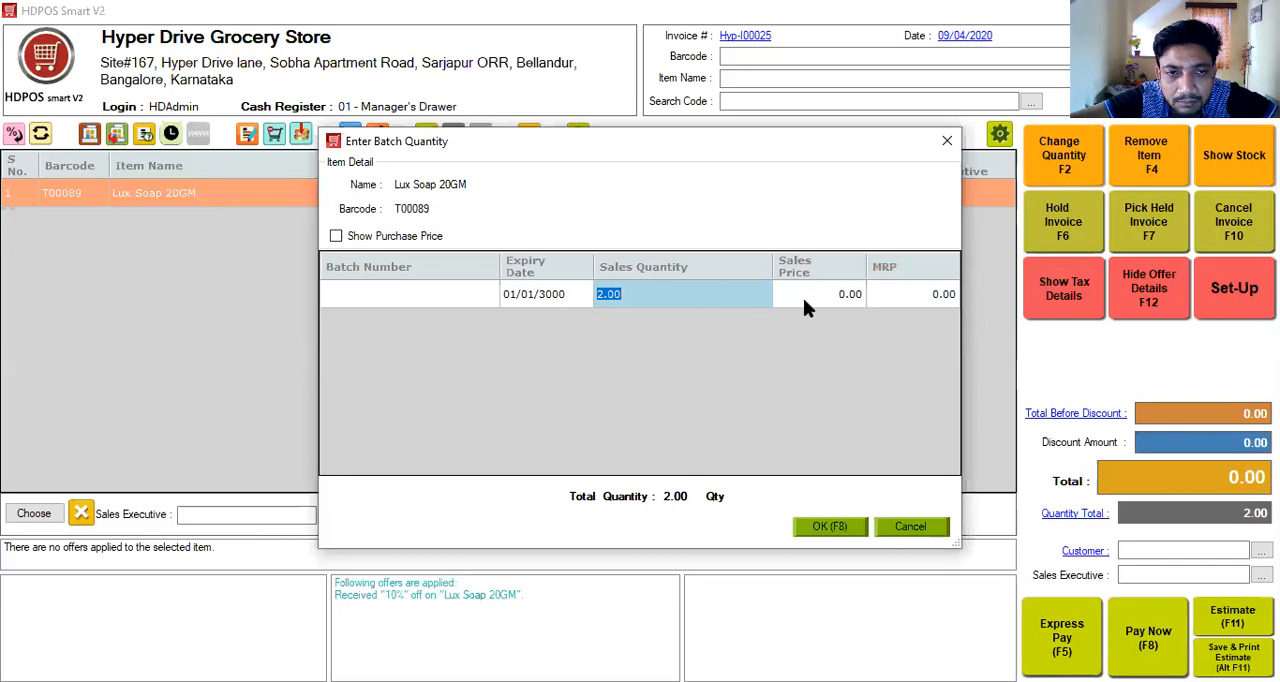
click(947, 143)
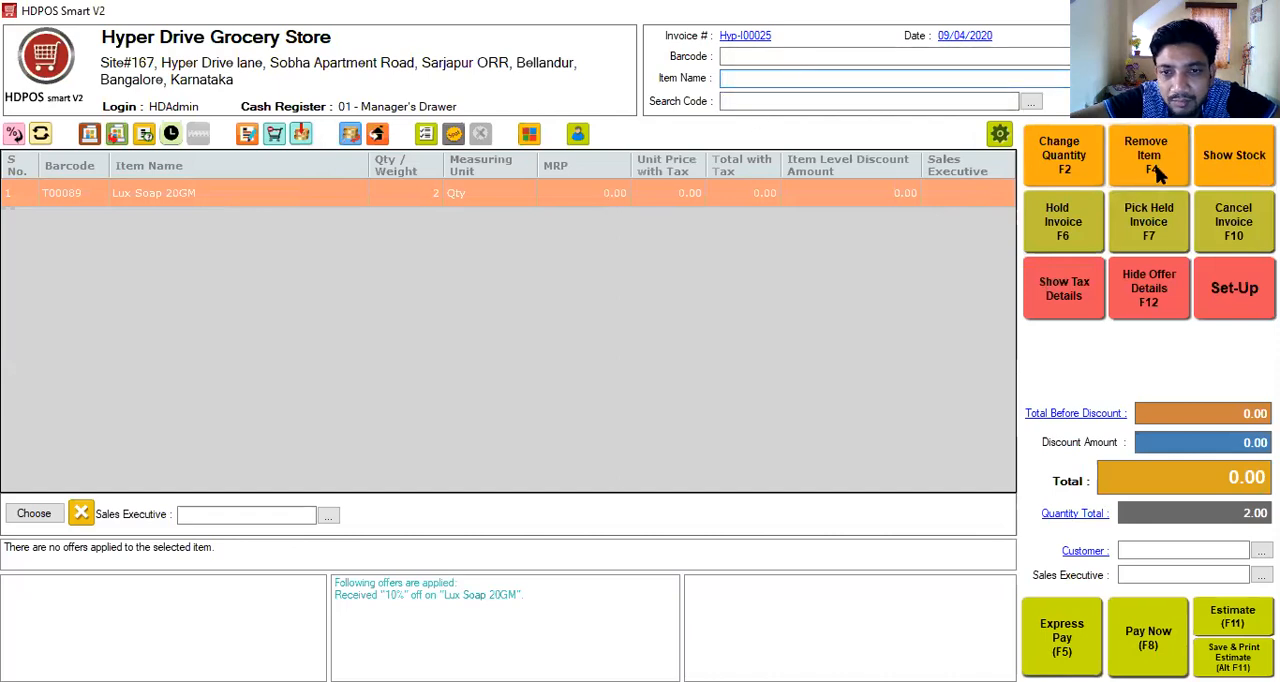
- Remove Lux Soap 20GM from the sales invoice and add Britania Merry Gold 100GM instead
key(F4)
key(Return)
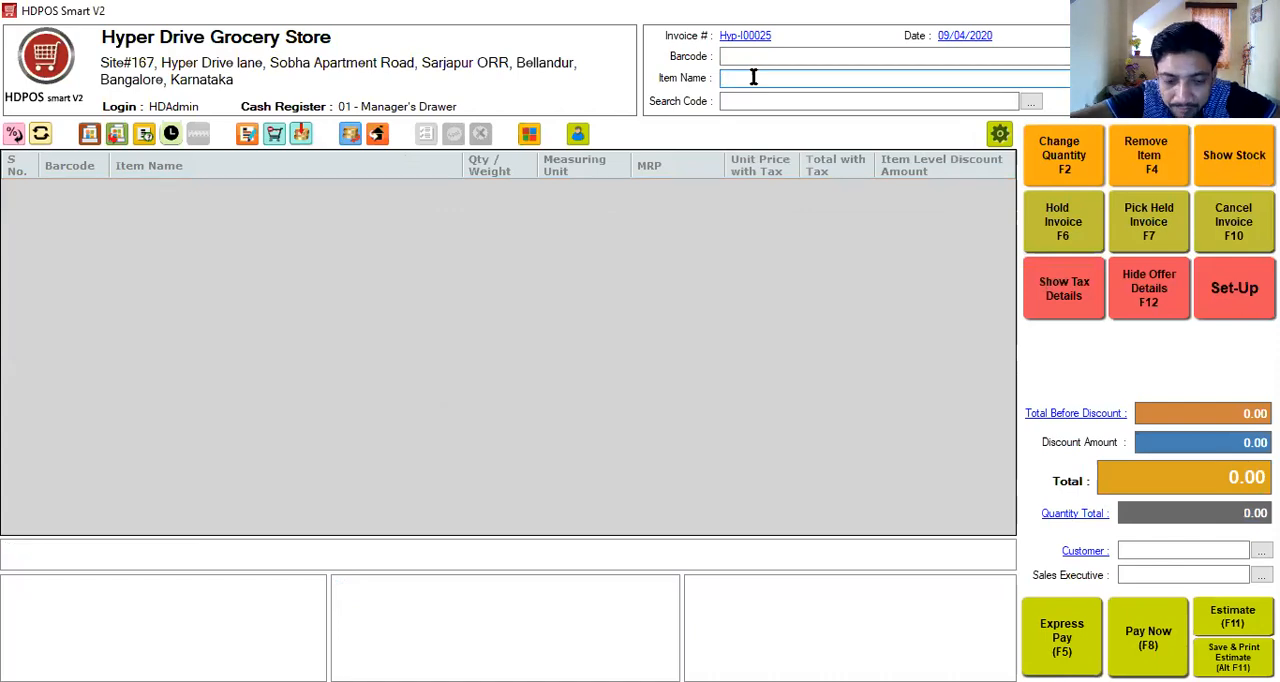
text(Britania Merry Gold 100GM)
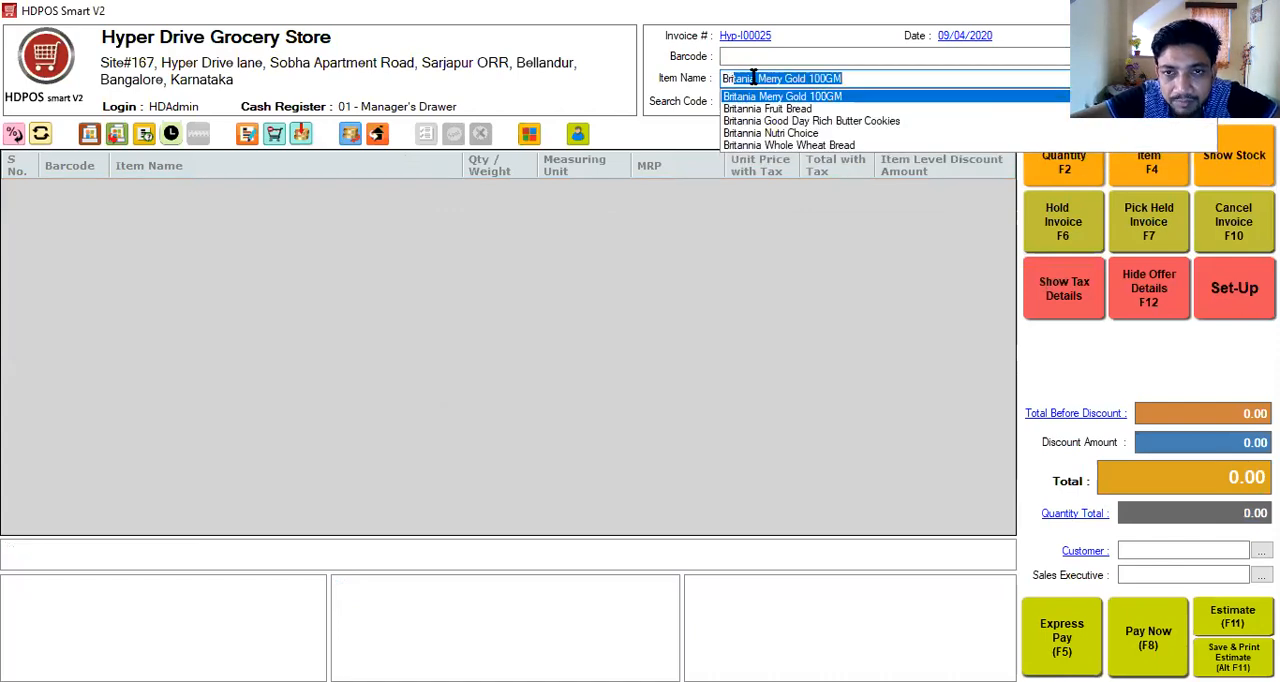
key(Down)
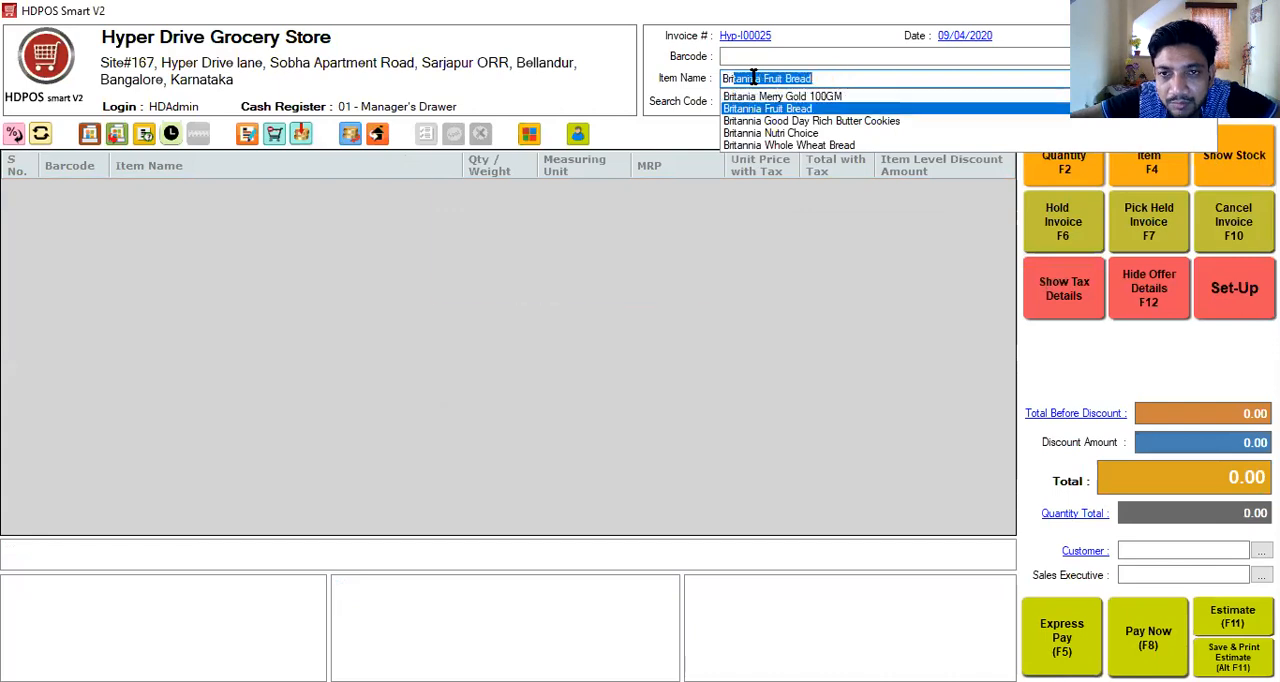
key(Down)
key(Up)
key(Up)
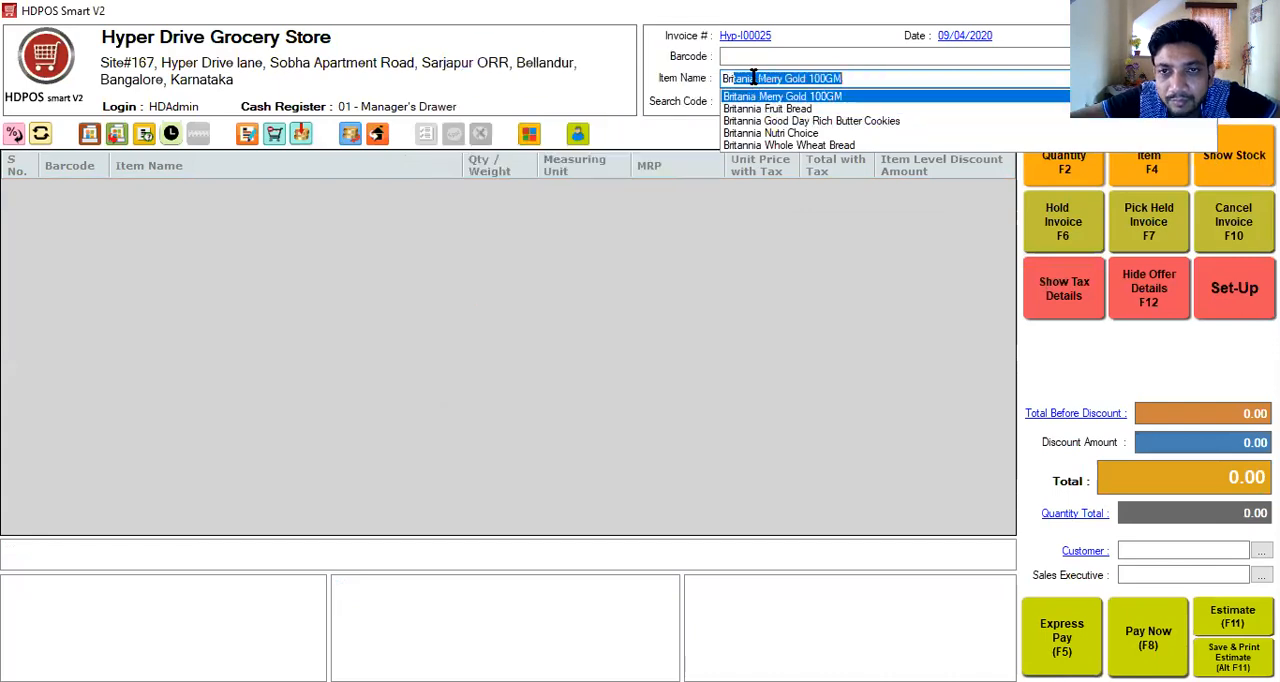
key(Return)
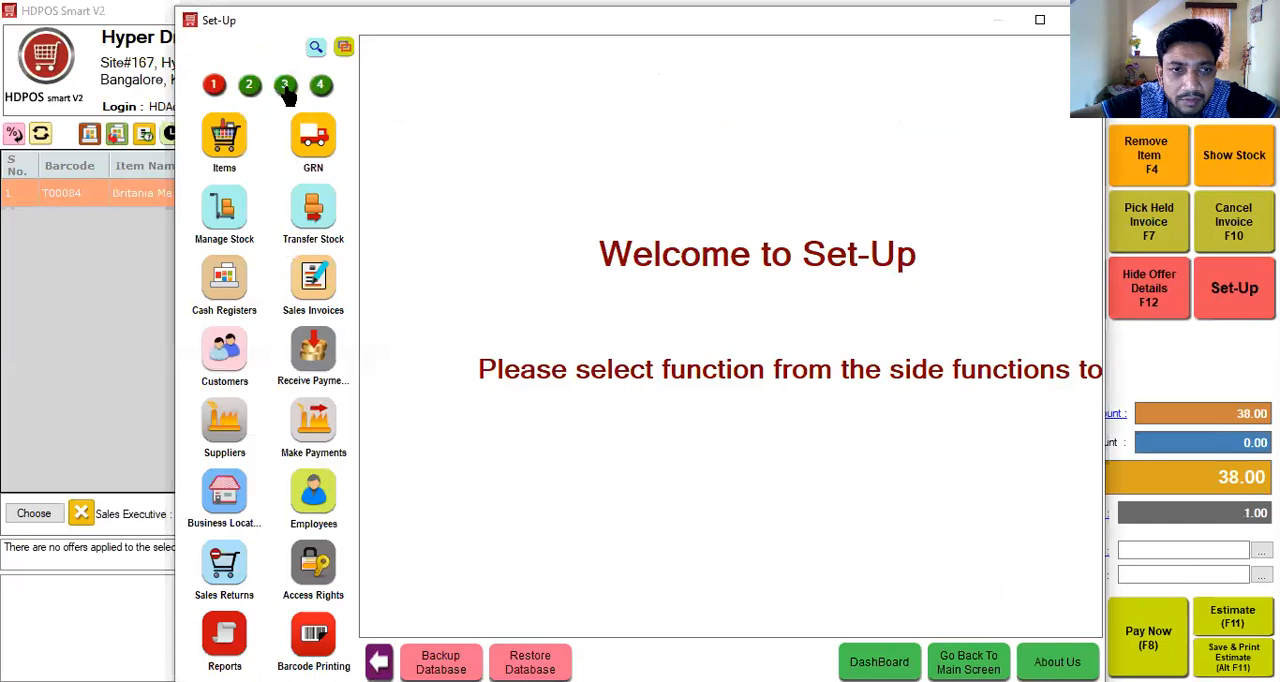
- Look up the item and discount levels of the existing "Buy more get more" offer, and return to the invoice
click(285, 86)
click(249, 88)
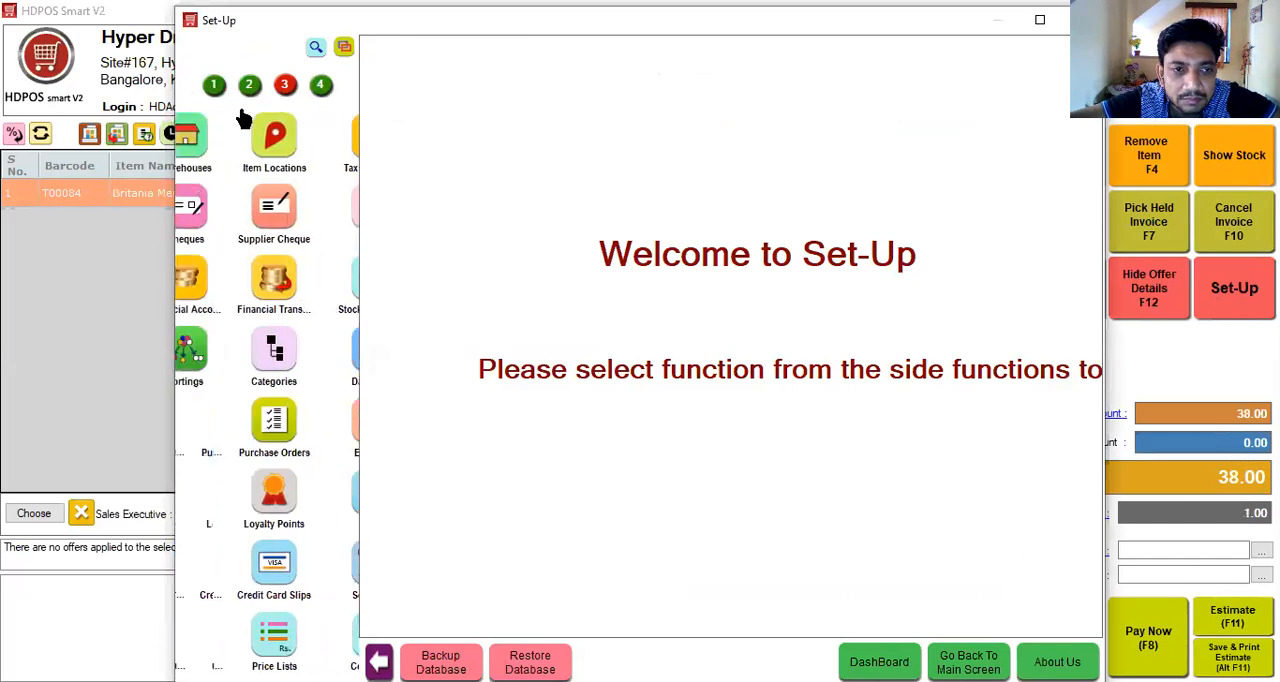
click(222, 492)
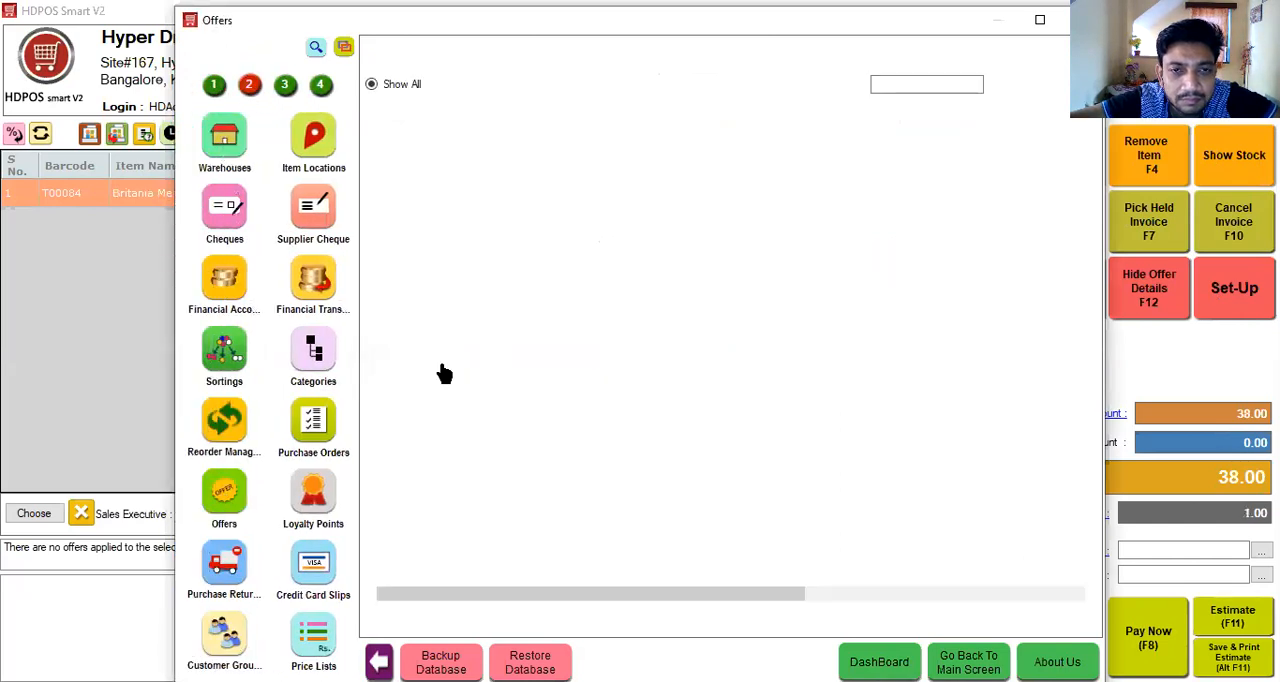
click(530, 180)
click(400, 50)
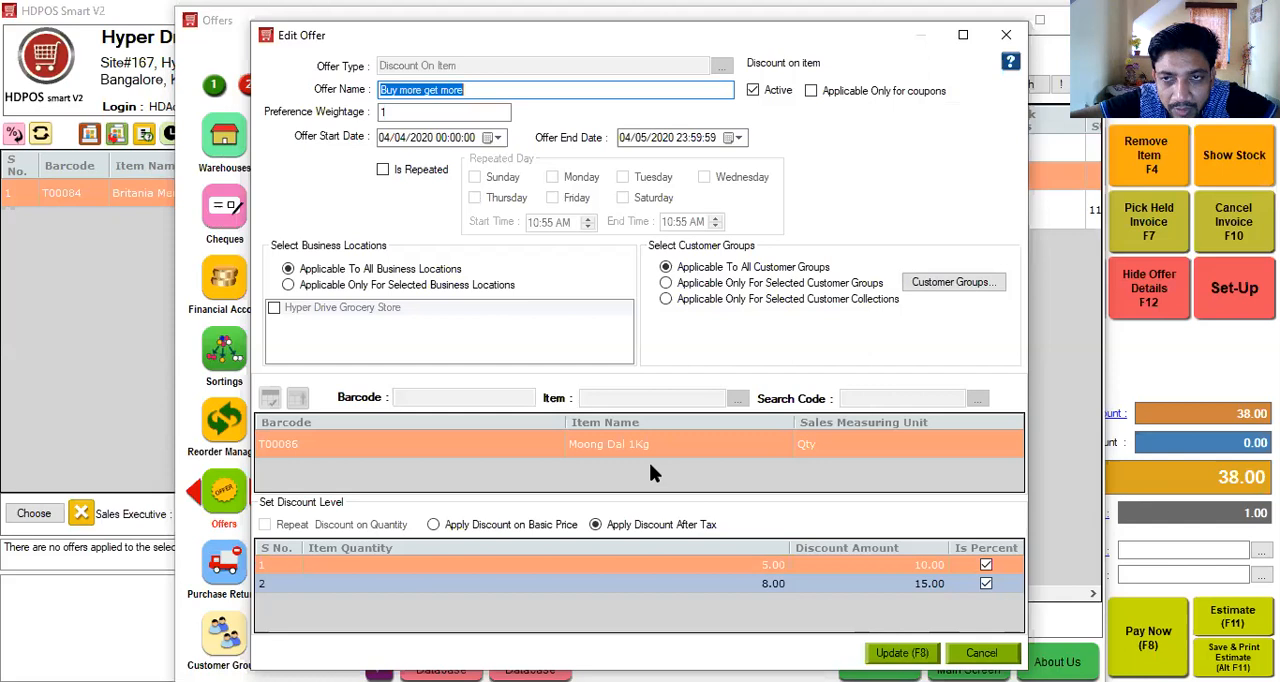
click(1005, 35)
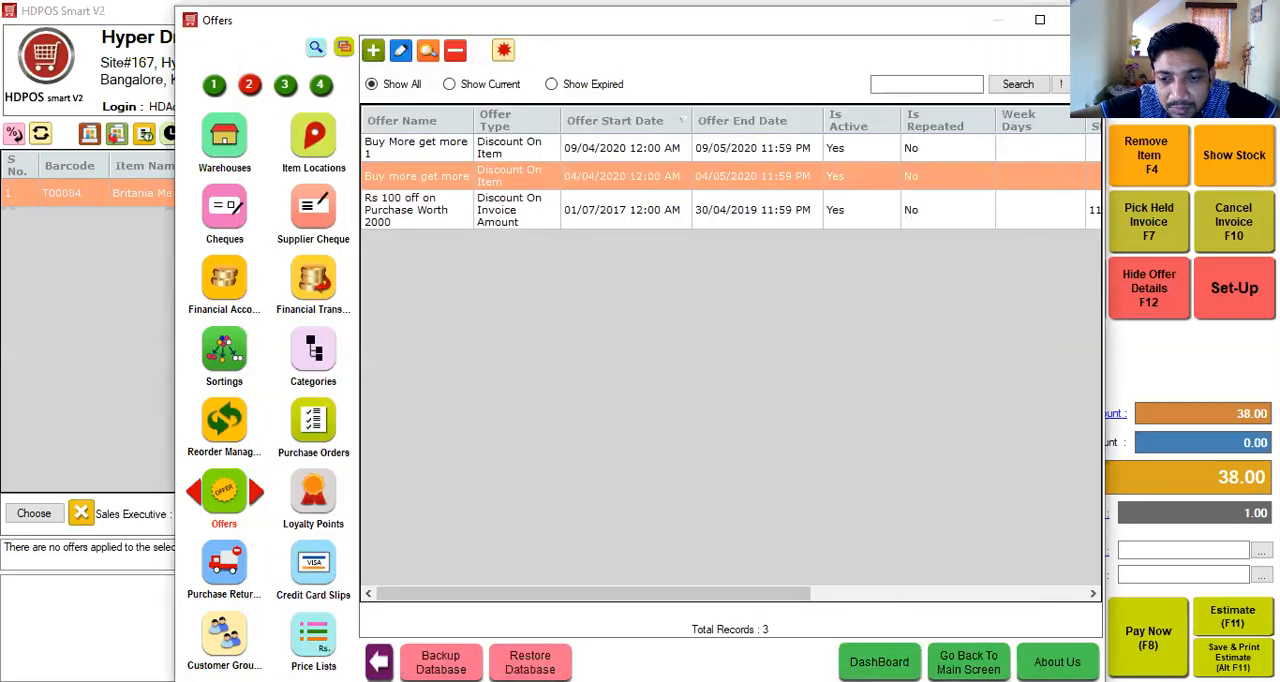
click(968, 662)
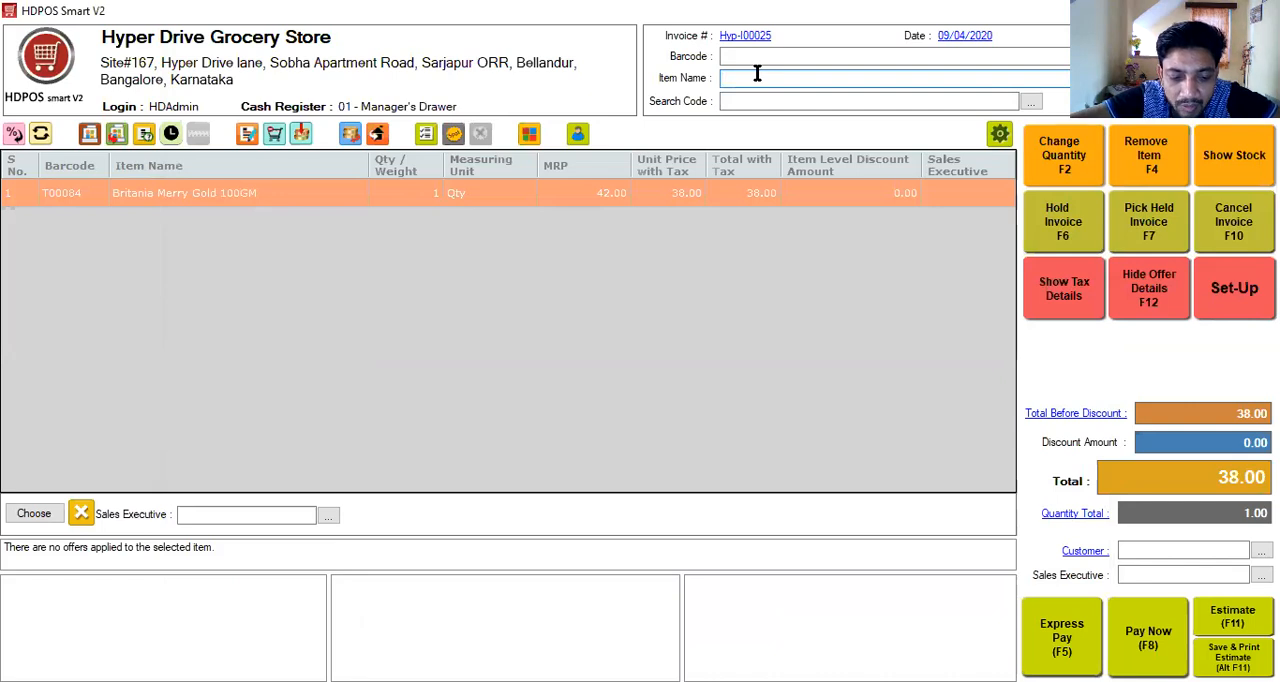
- Add Moong Dal 1Kg to the sales invoice and set its quantity to 2
text(Moong Dal 1Kg)
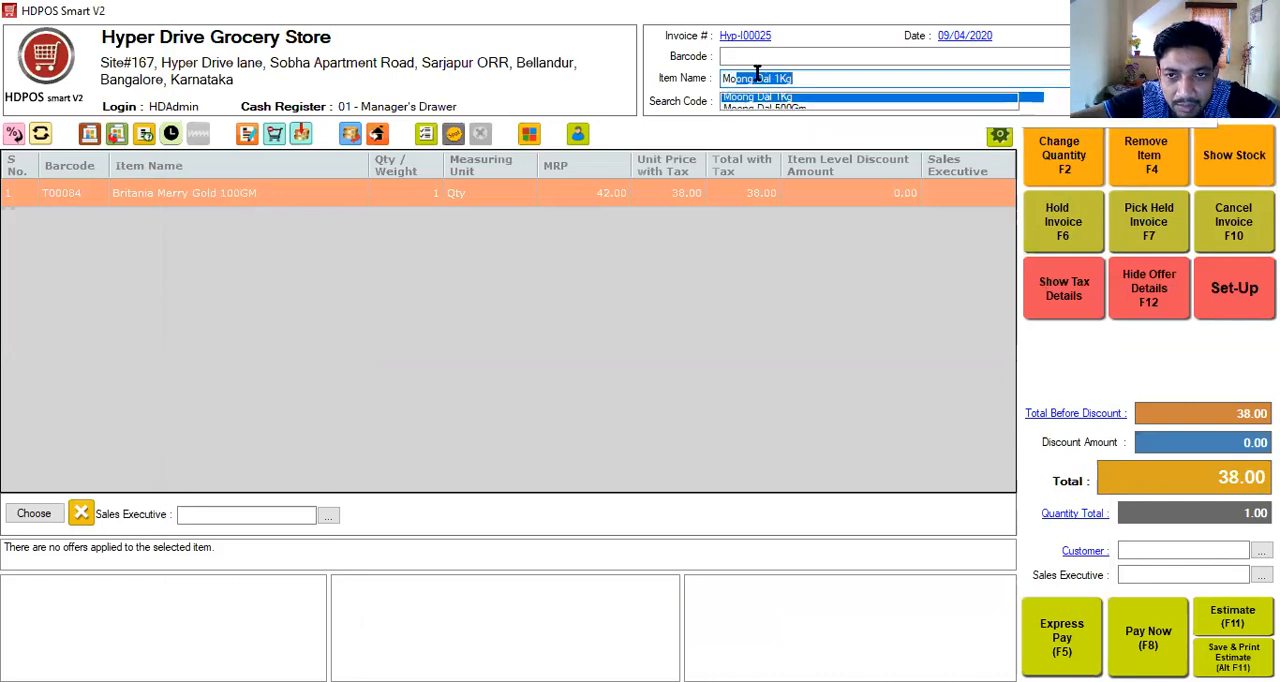
key(Return)
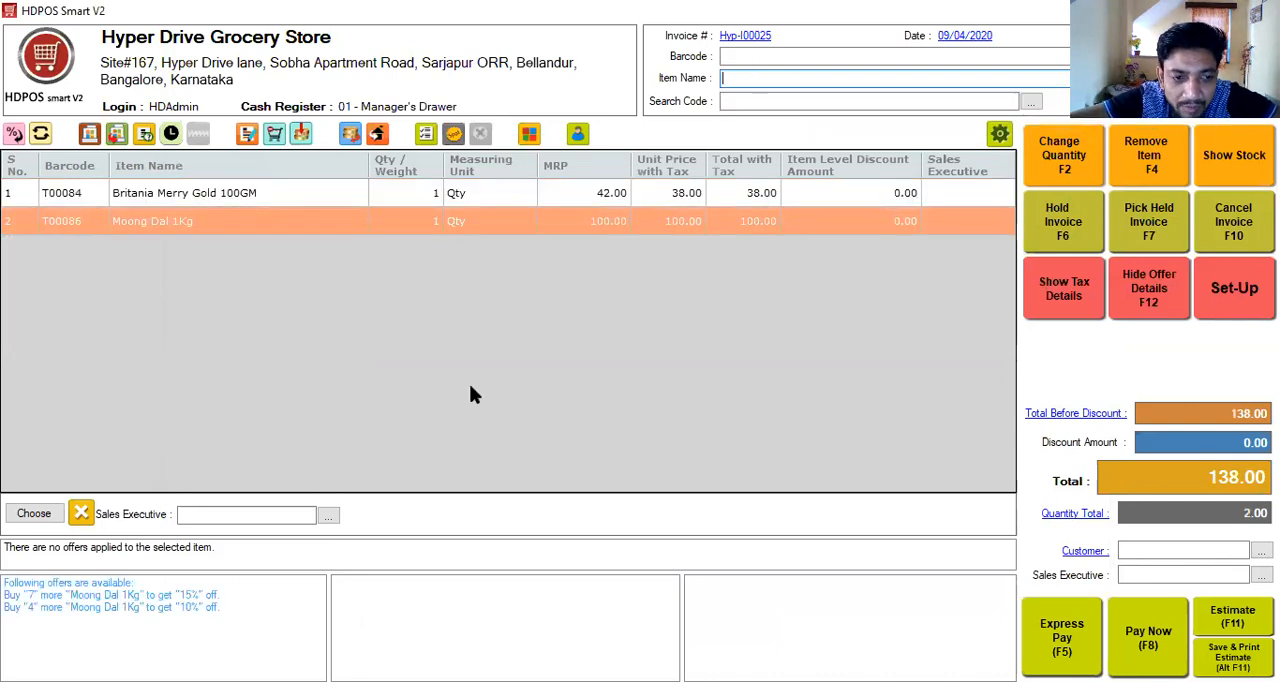
click(1084, 152)
text(2)
key(Return)
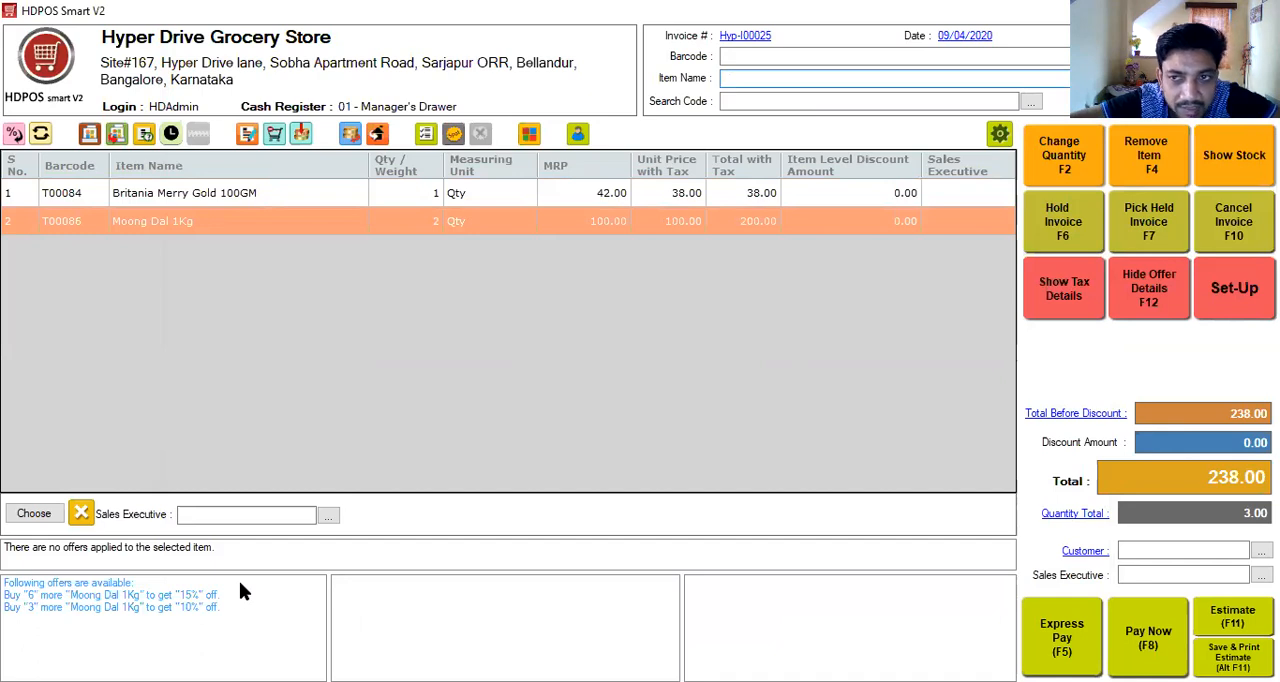
- Raise the Moong Dal 1Kg quantity to 3 and to 5, checking the offer details each time
key(F2)
text(3)
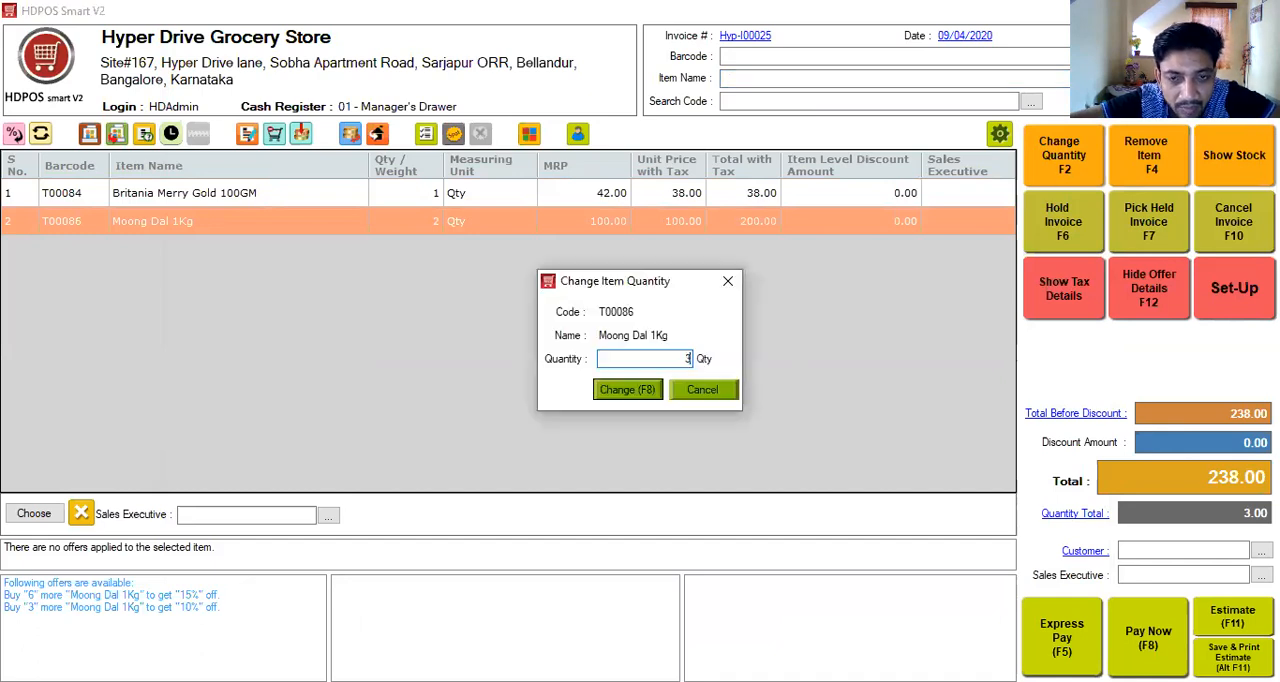
key(Return)
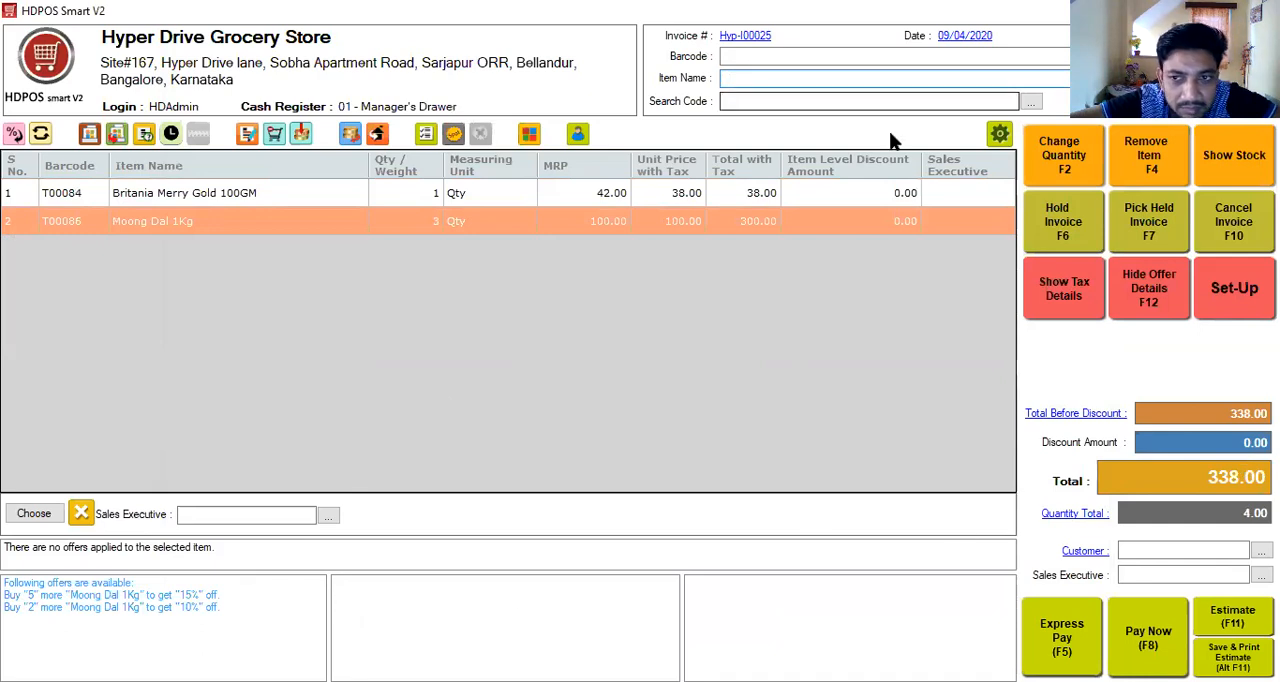
click(1047, 163)
text(5)
key(Return)
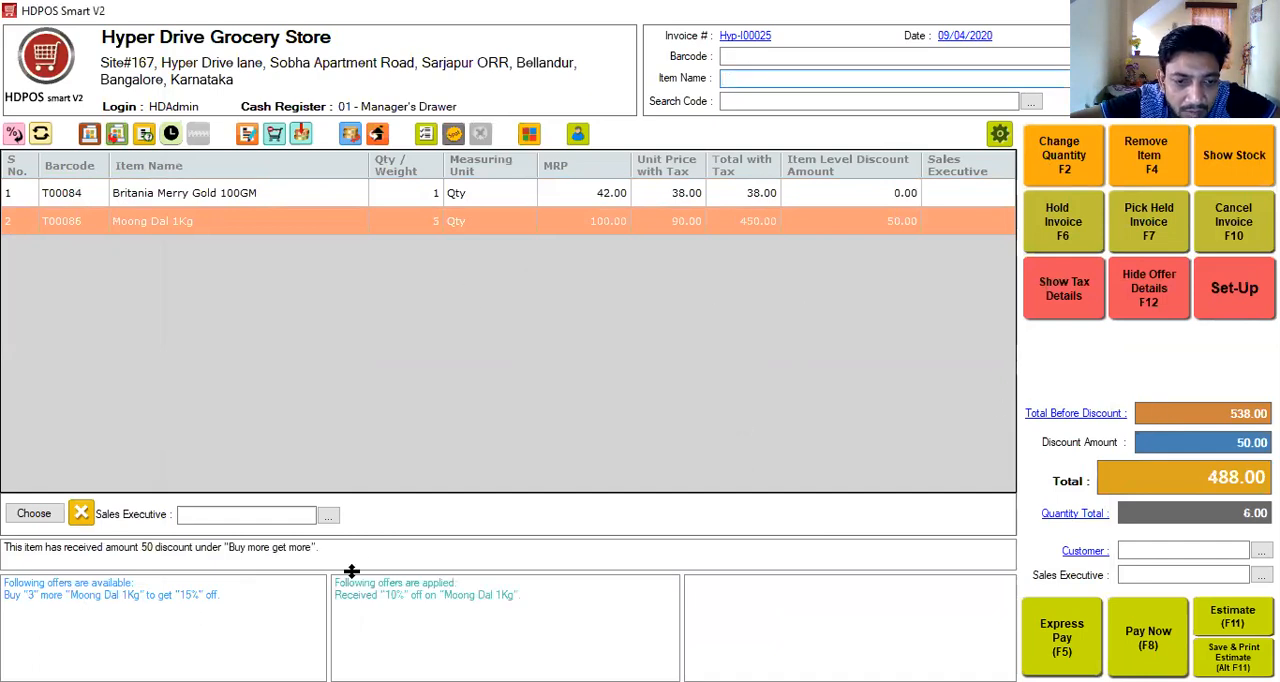
mouse_move(365, 598)
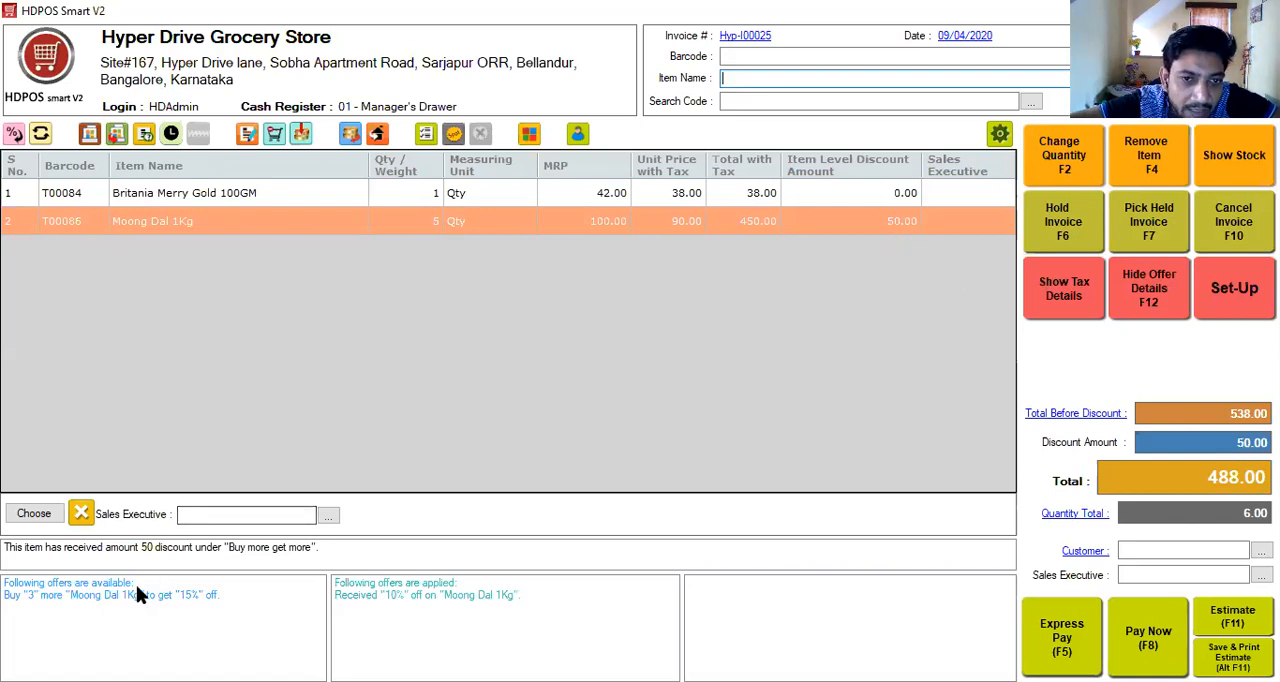
- Set the Moong Dal 1Kg quantity to 8 and check the applied offer
click(1066, 173)
text(8)
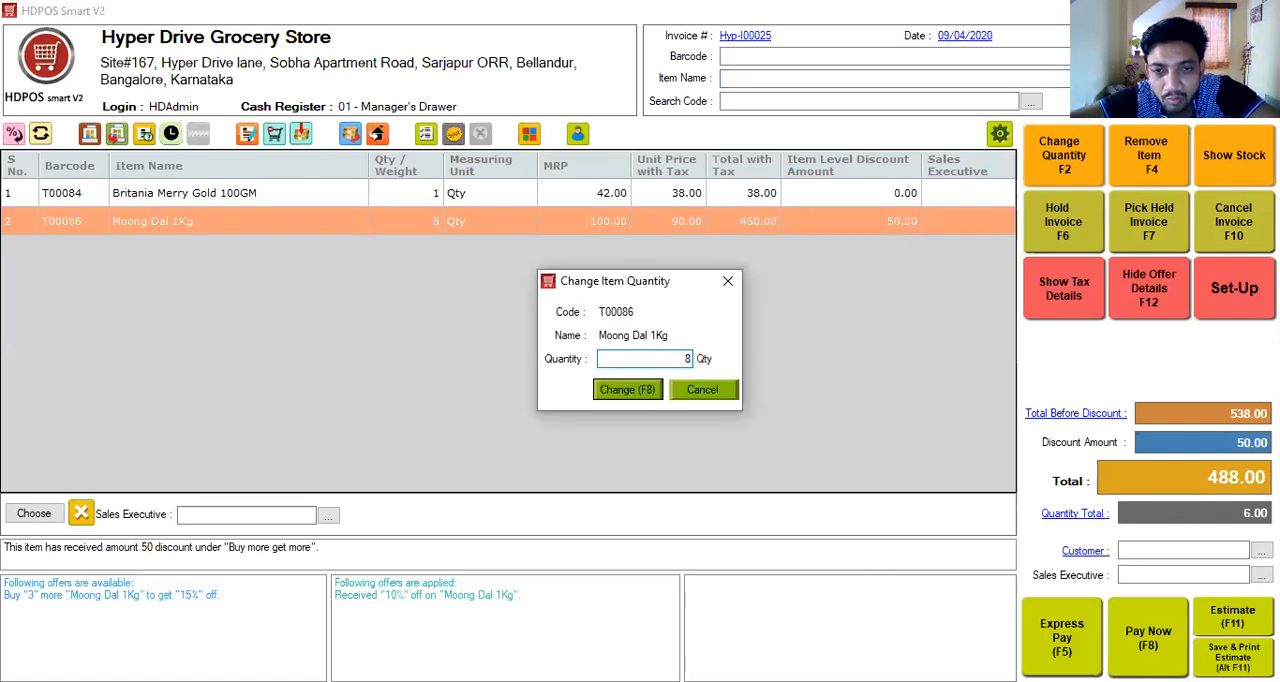
key(Return)
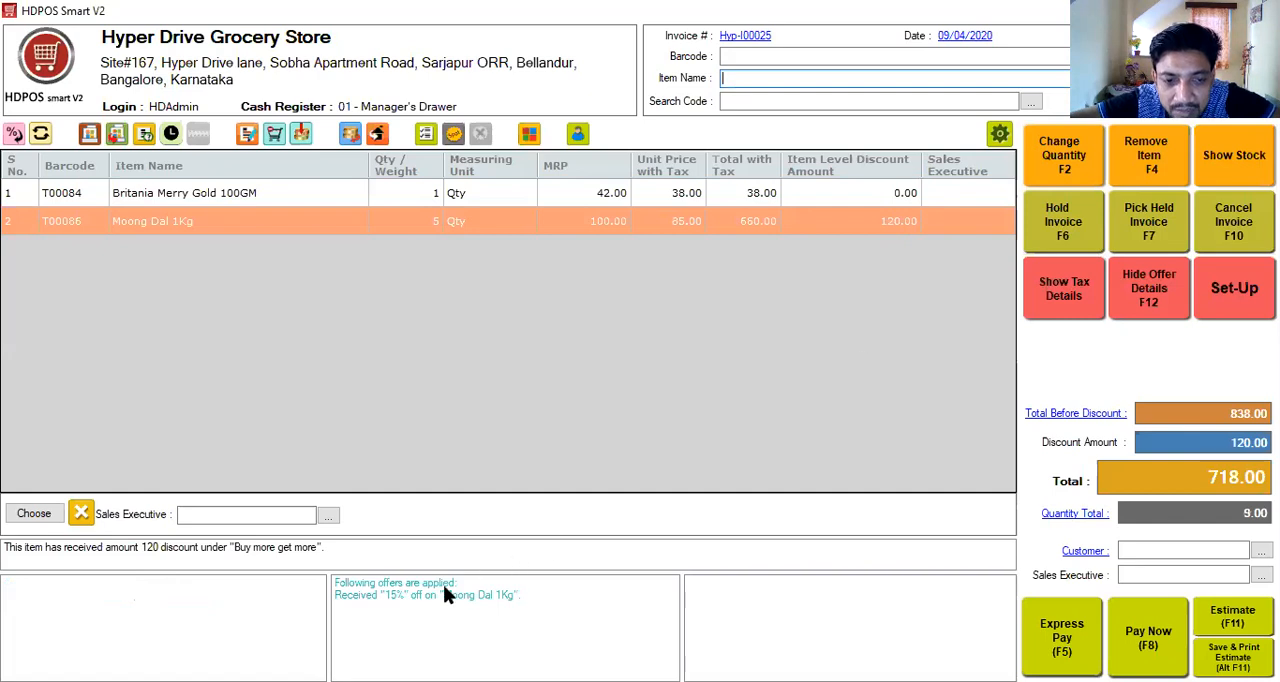
mouse_move(413, 597)
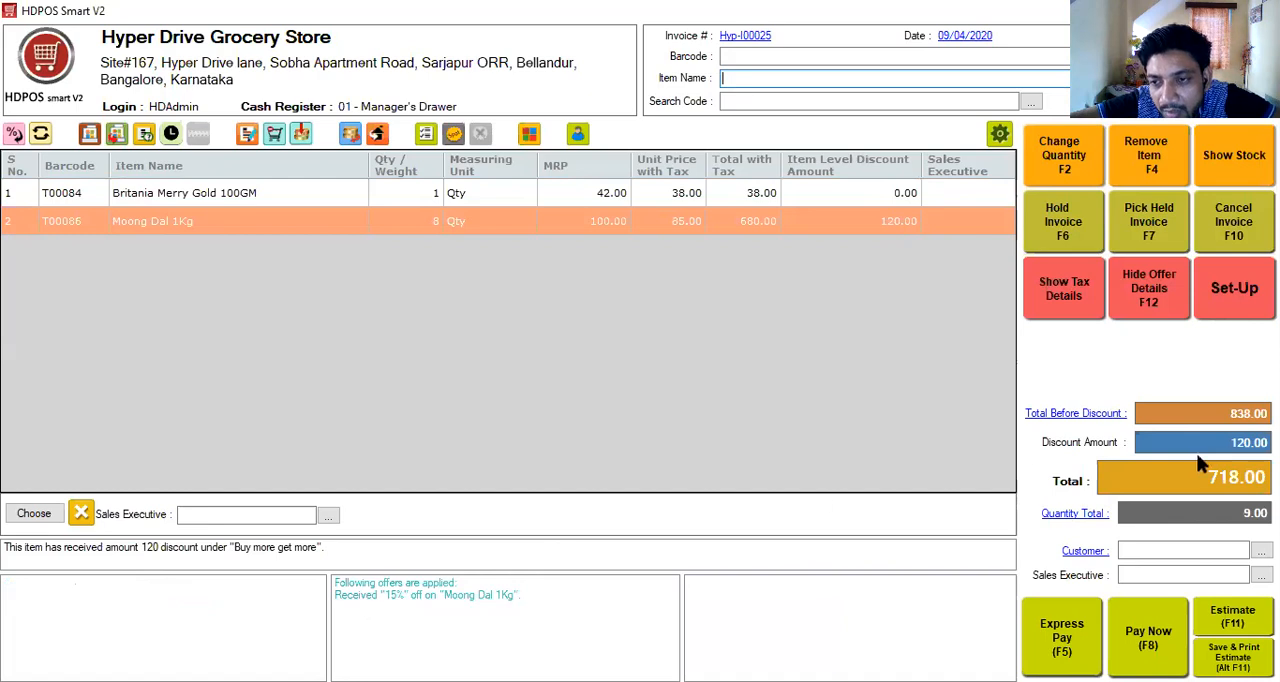
- Create a new customer for the invoice with mobile number and first name, and save it without a place of supply
click(1151, 549)
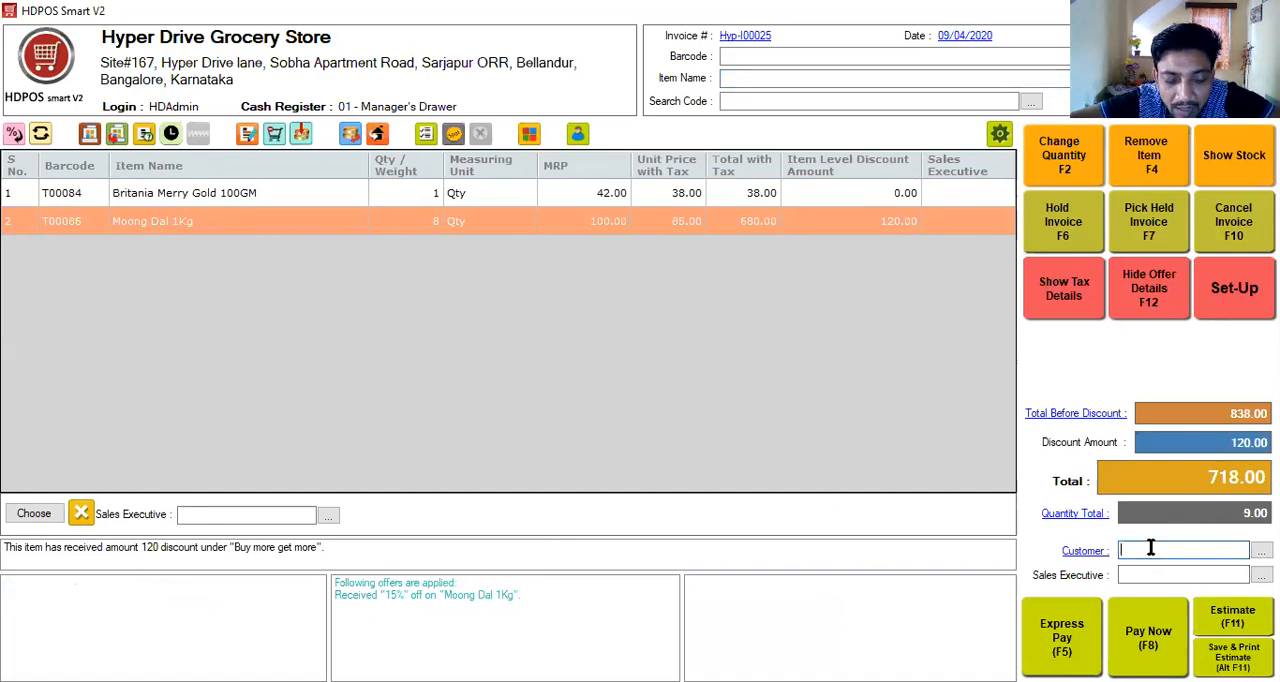
text(1212121211)
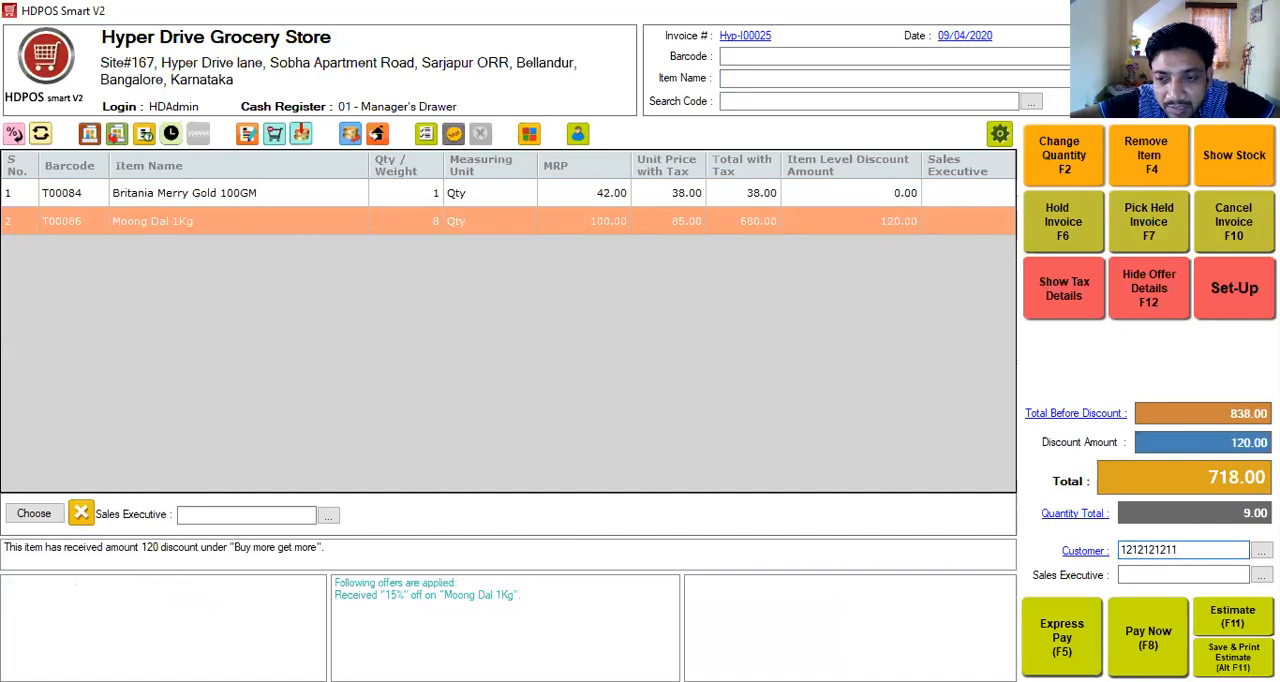
key(Return)
key(Return)
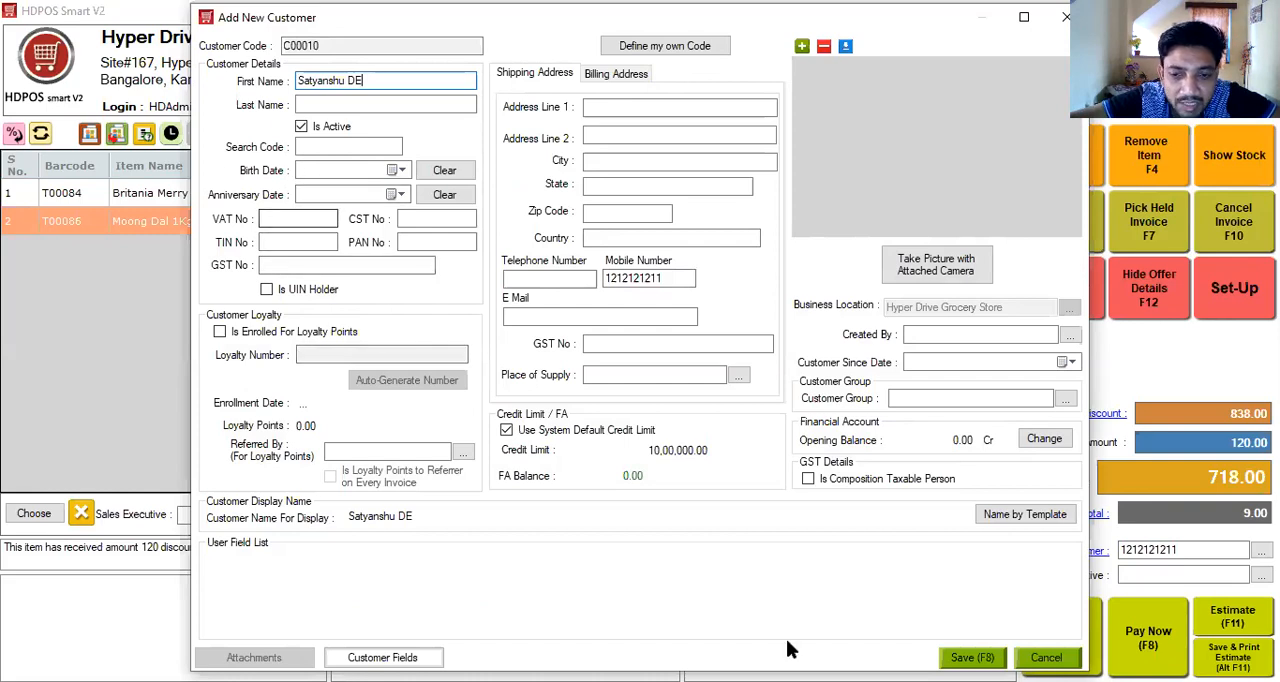
key(F8)
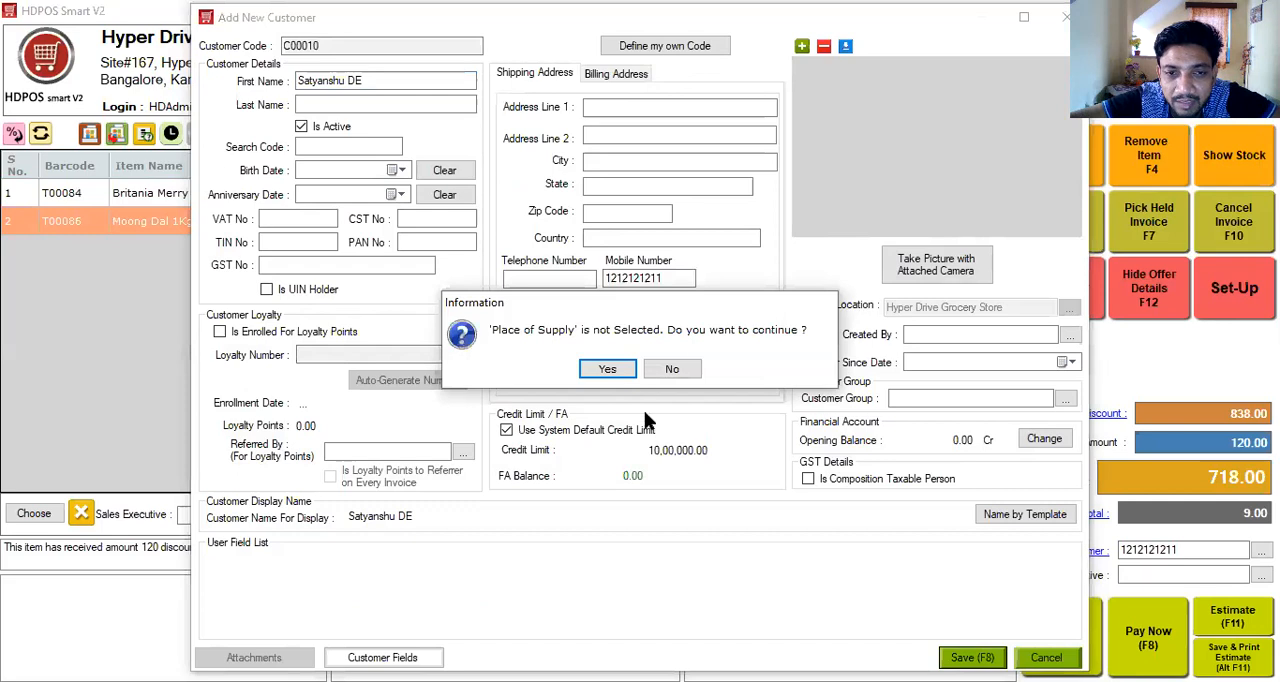
click(617, 368)
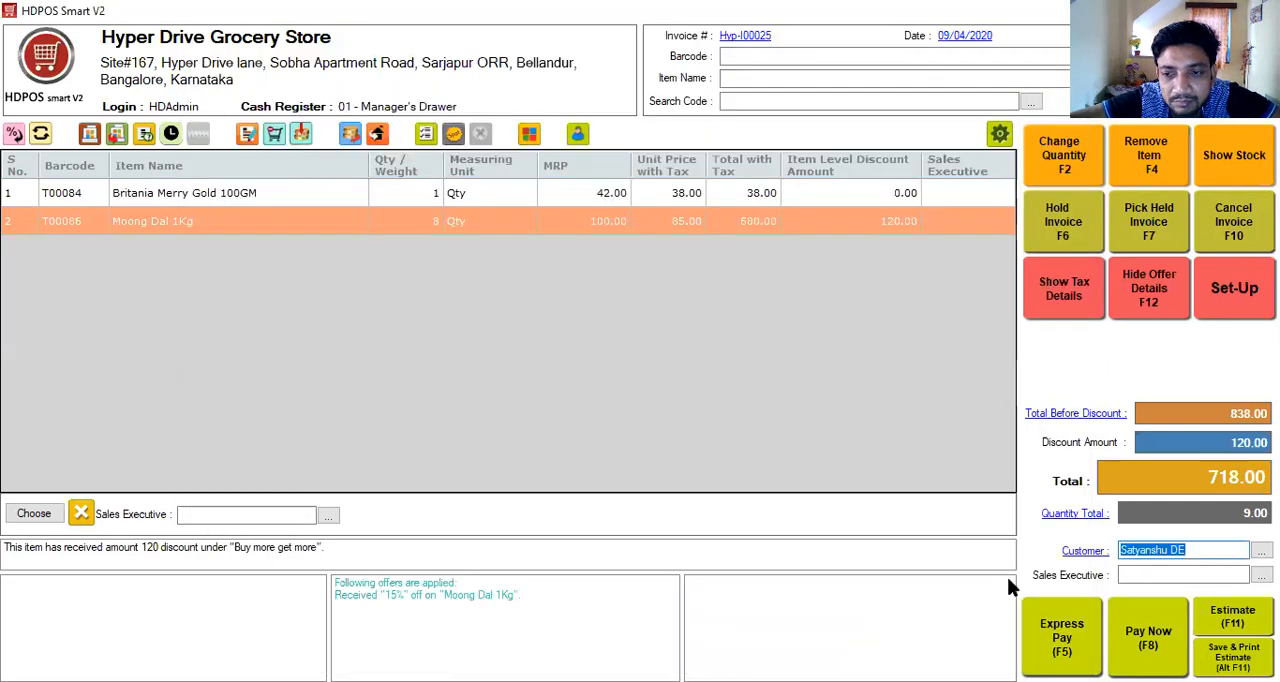
- Split the invoice payment into 18 in cash, 500 by card and the remaining 200 as approved customer pending
click(1143, 640)
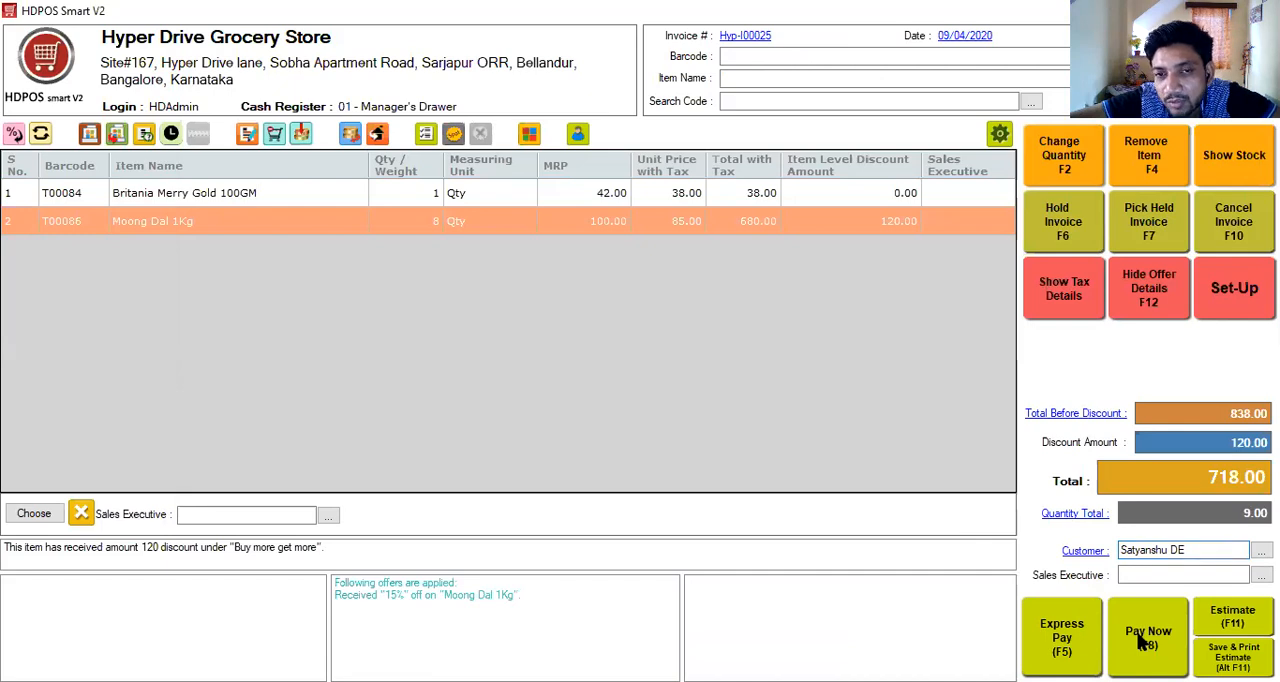
click(1143, 642)
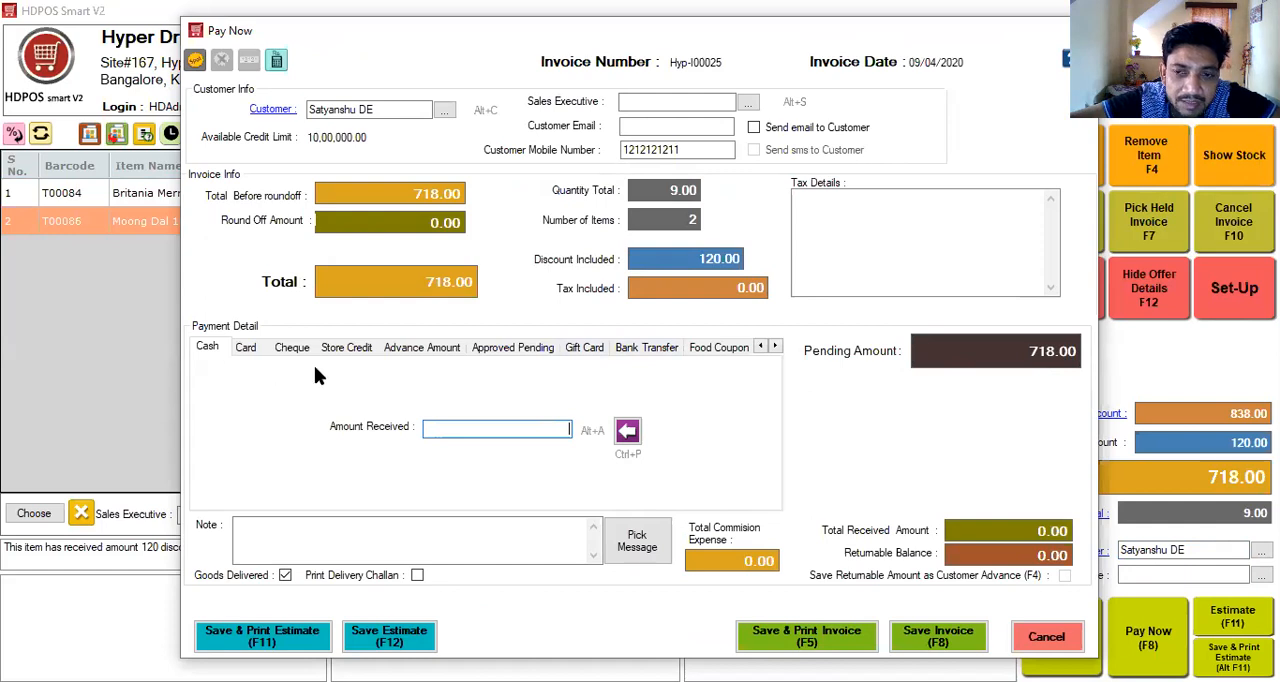
text(18)
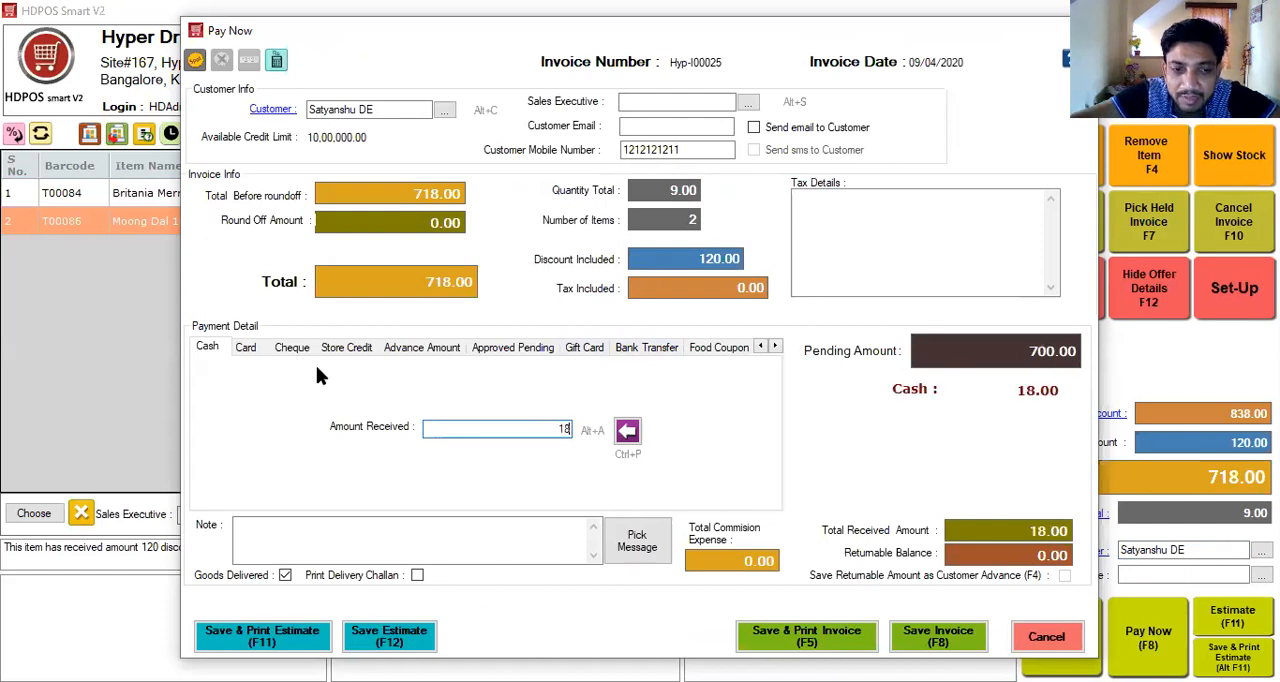
click(247, 346)
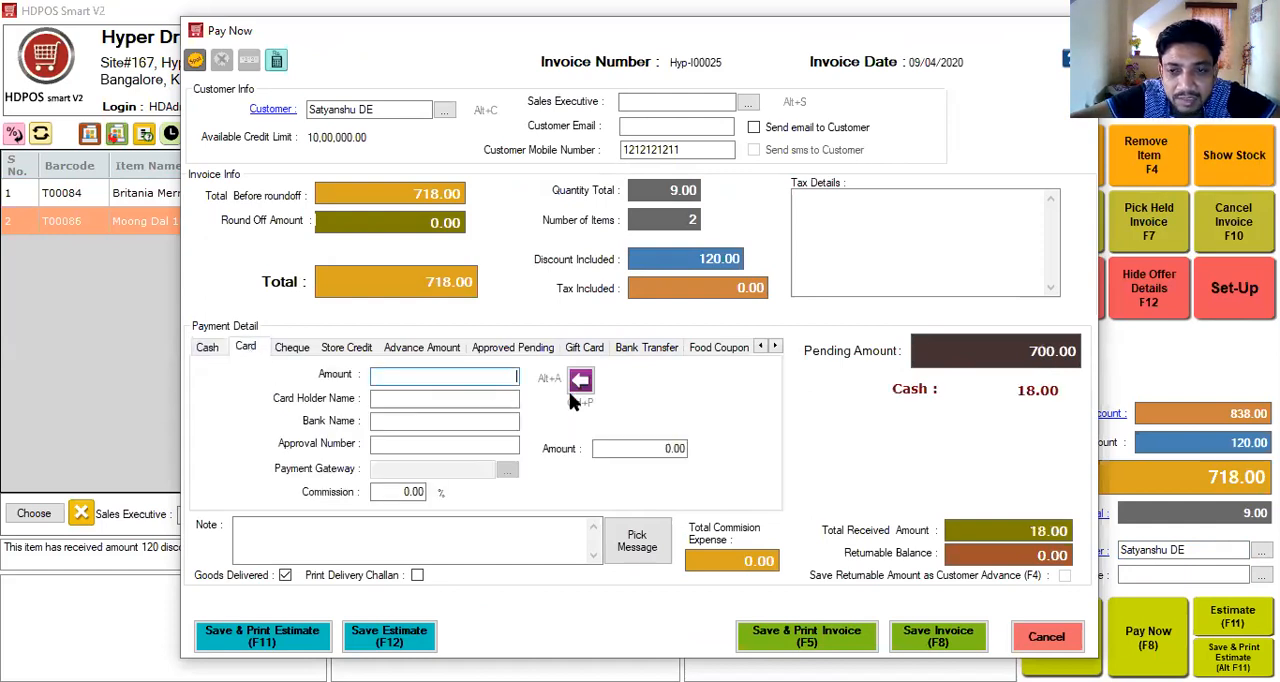
text(500)
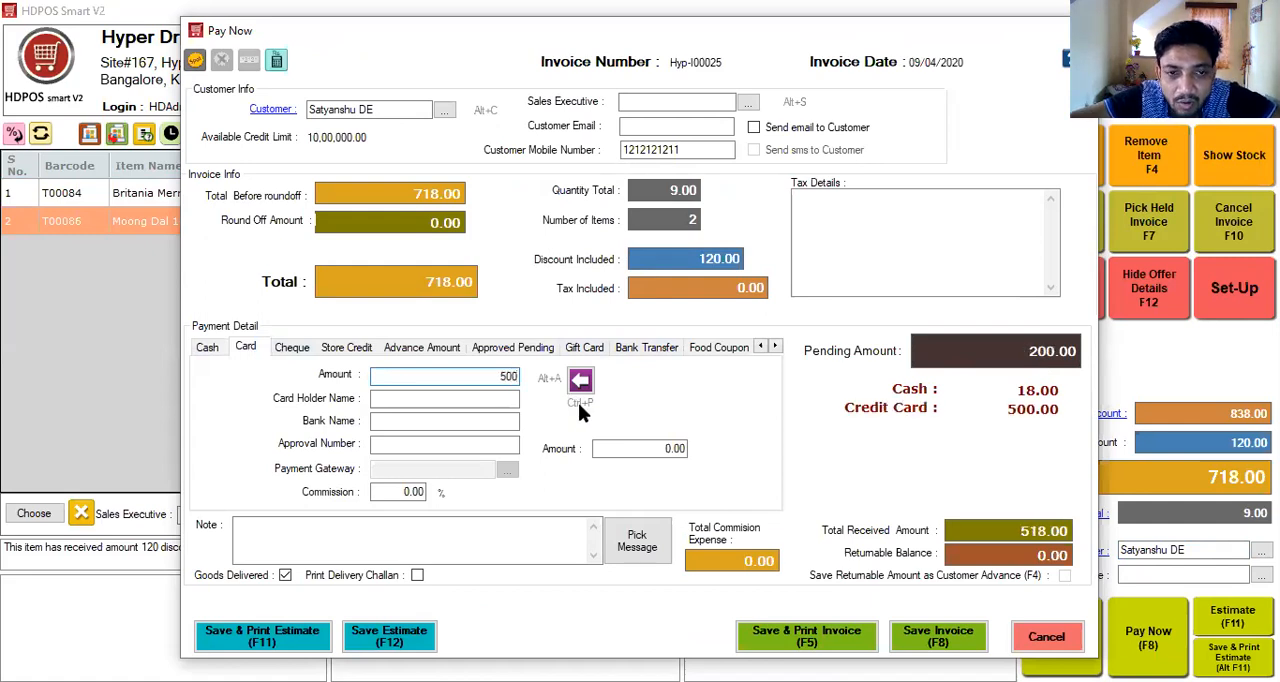
click(528, 352)
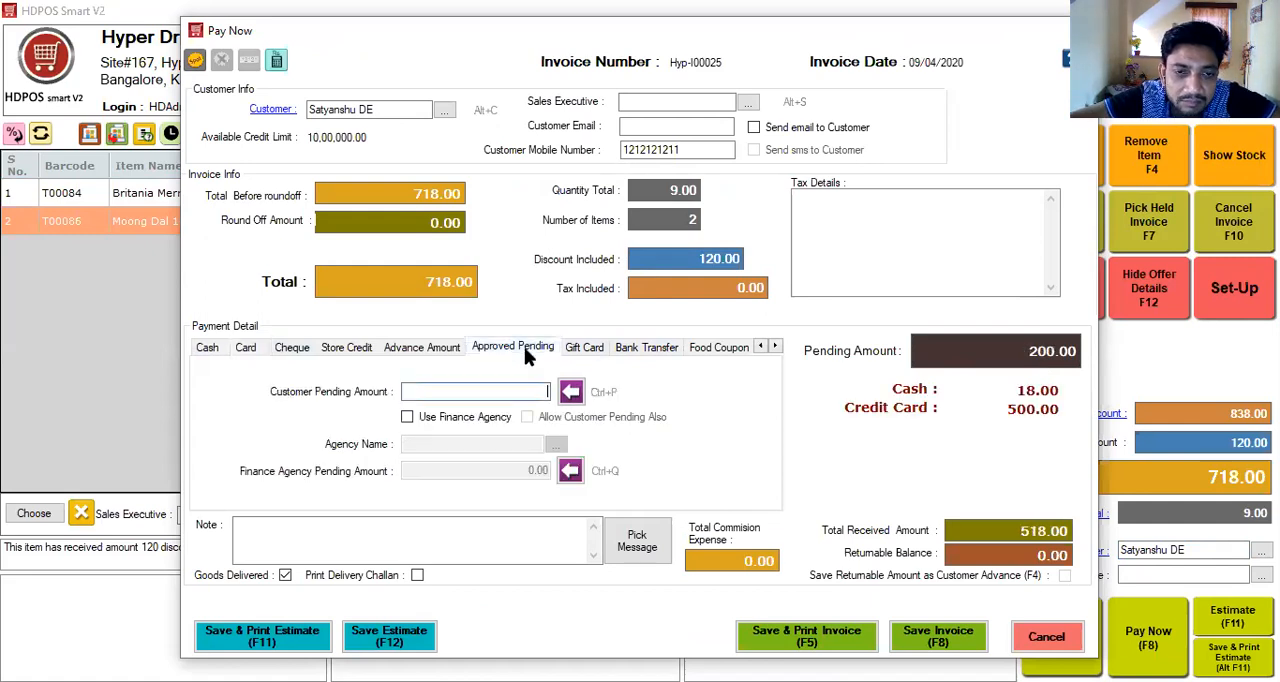
click(568, 390)
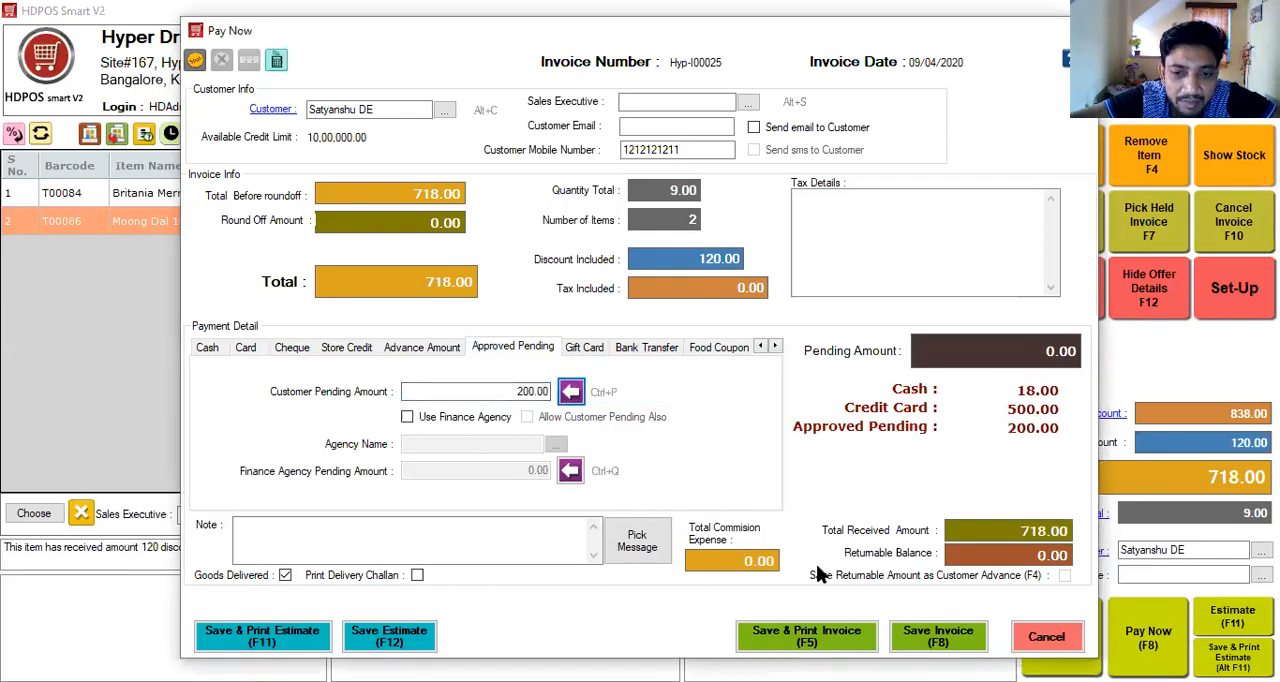
- View the spot discount options for the invoice, dismiss them without a discount, and save the invoice
click(195, 62)
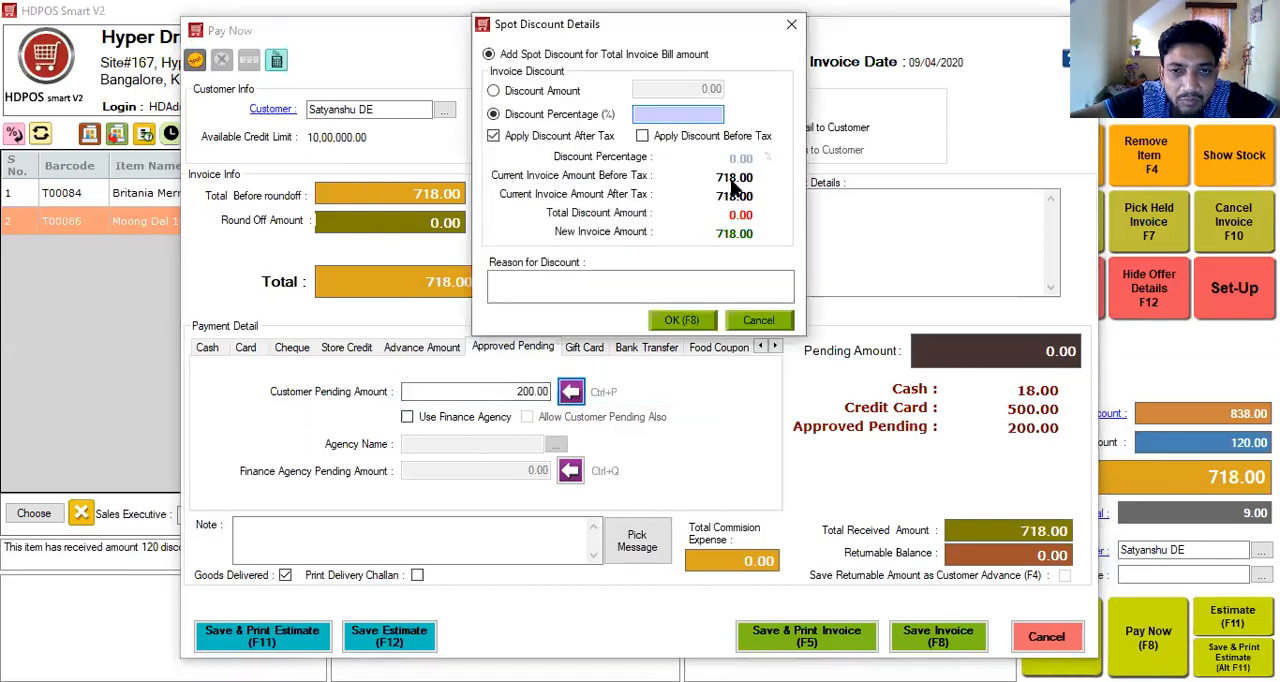
click(789, 25)
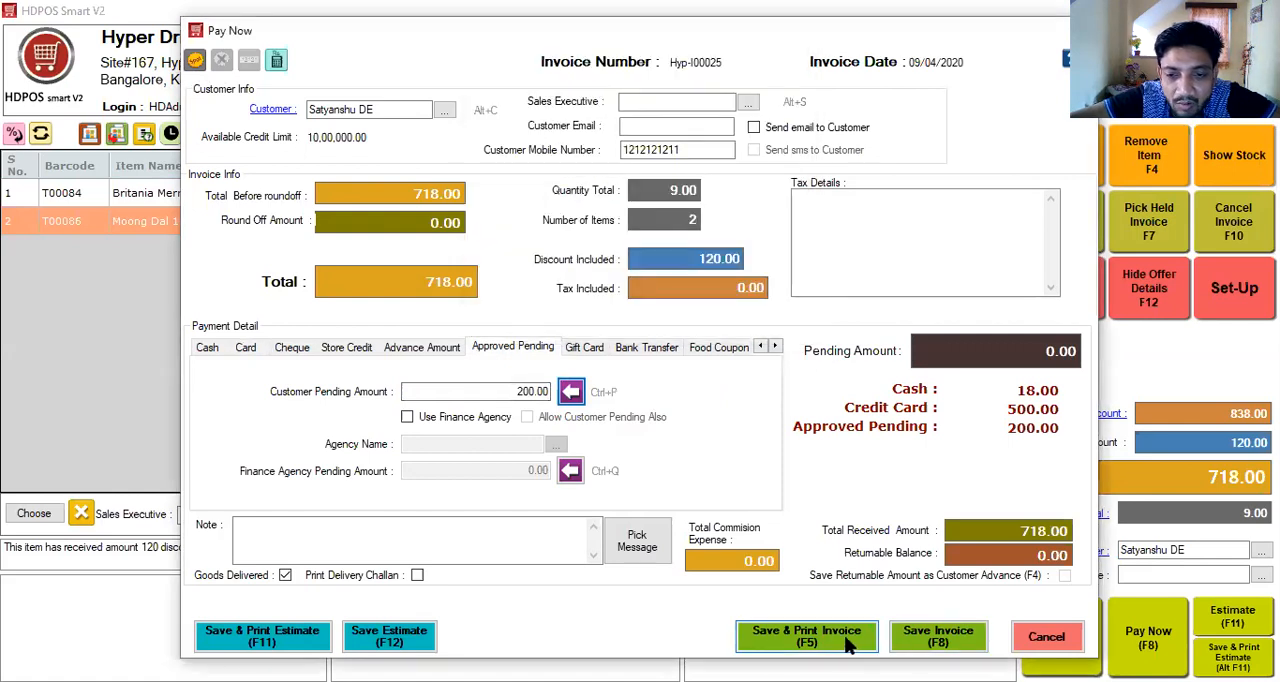
click(925, 640)
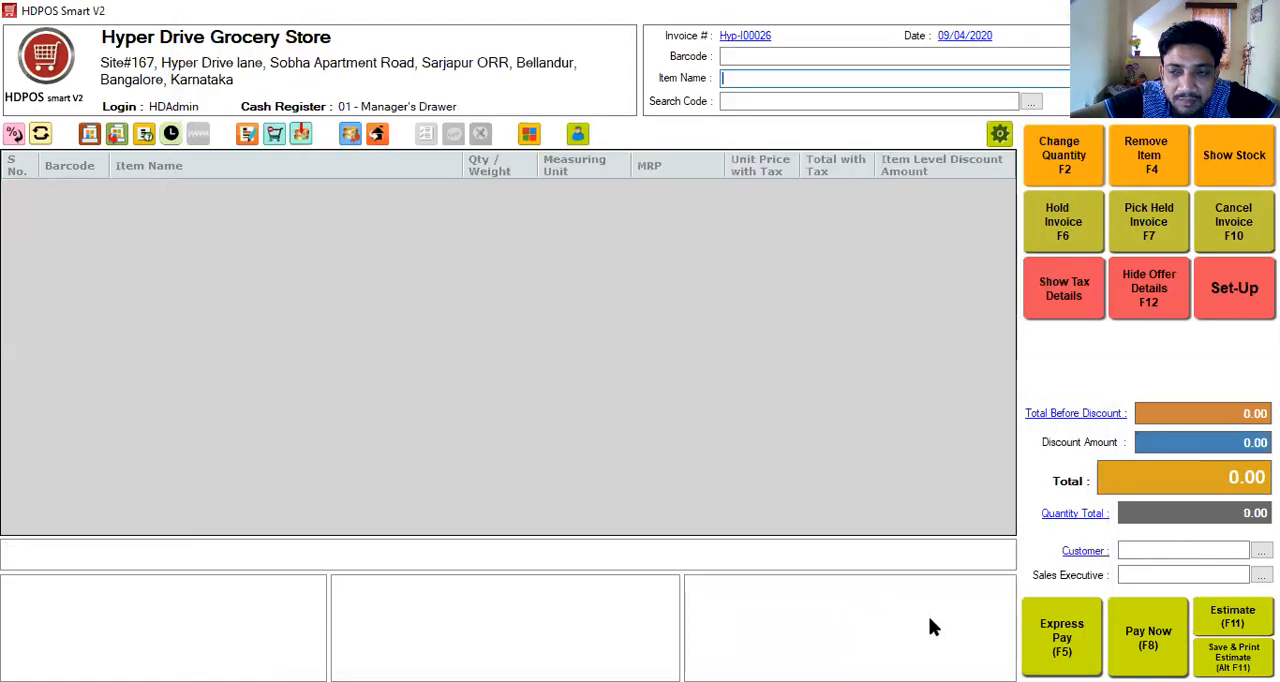
- Select the newly added customer on the next invoice and check the outstanding balance in the customer details
click(1230, 290)
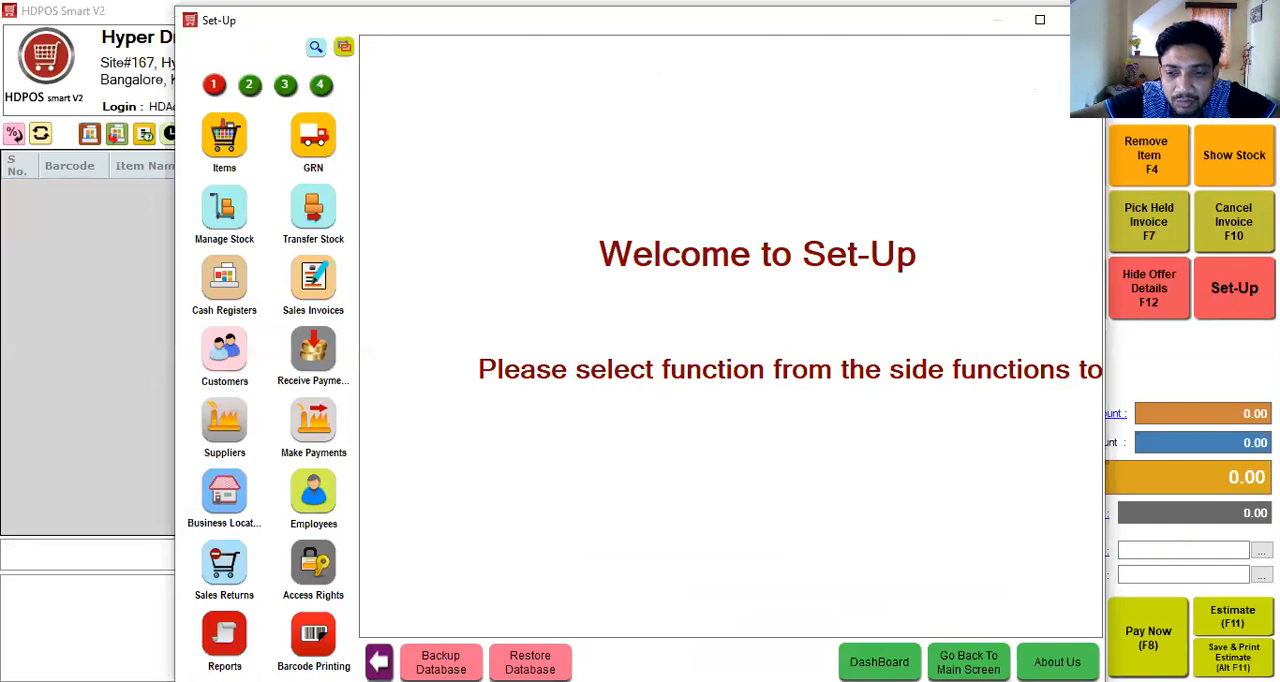
key(Escape)
click(1200, 550)
text(saty)
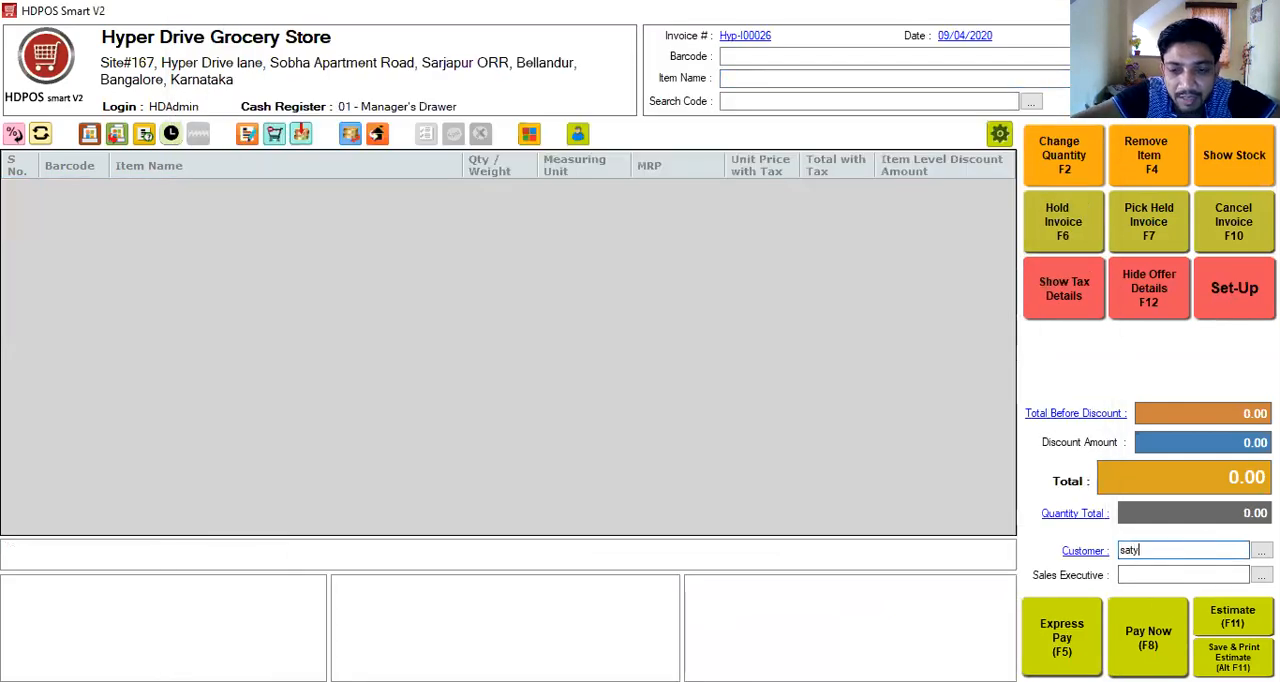
key(Tab)
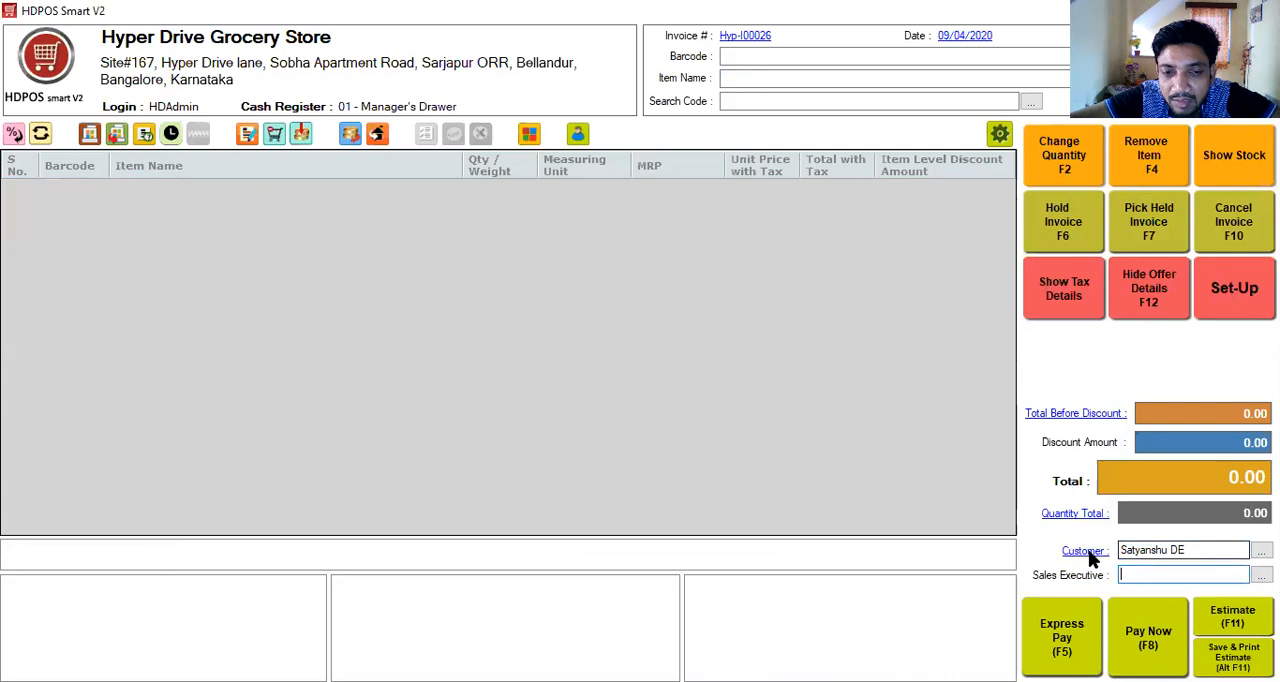
click(1087, 552)
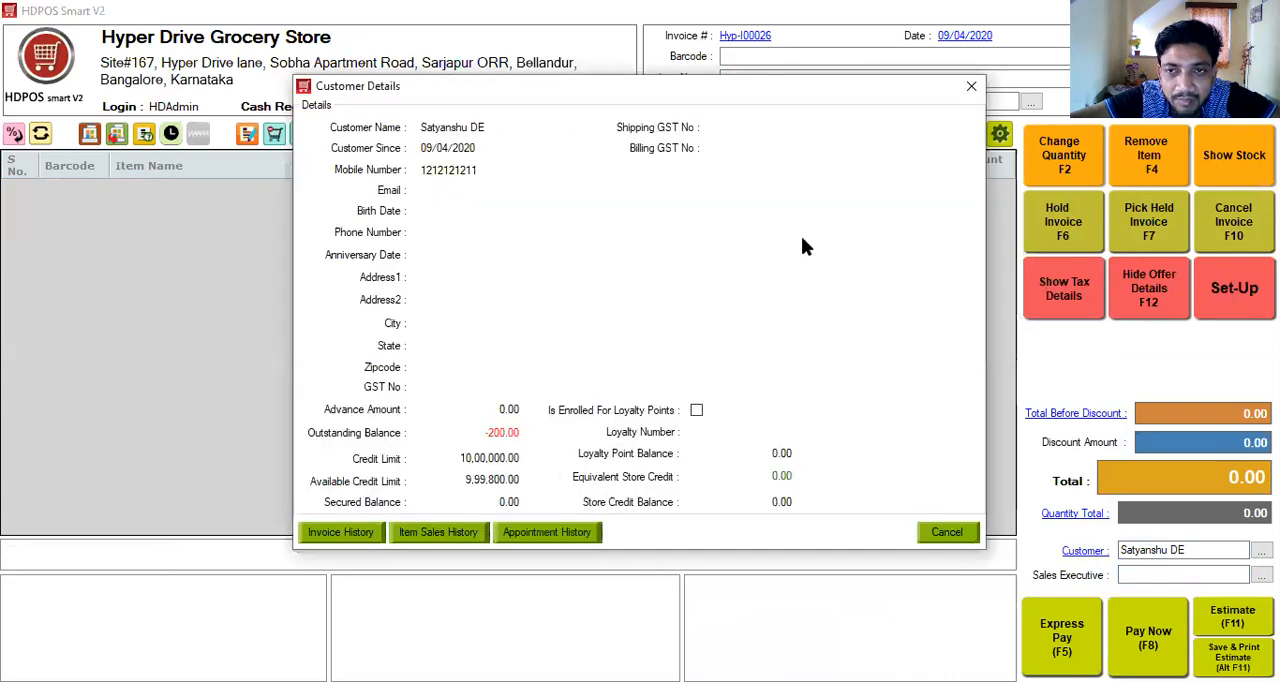
click(971, 86)
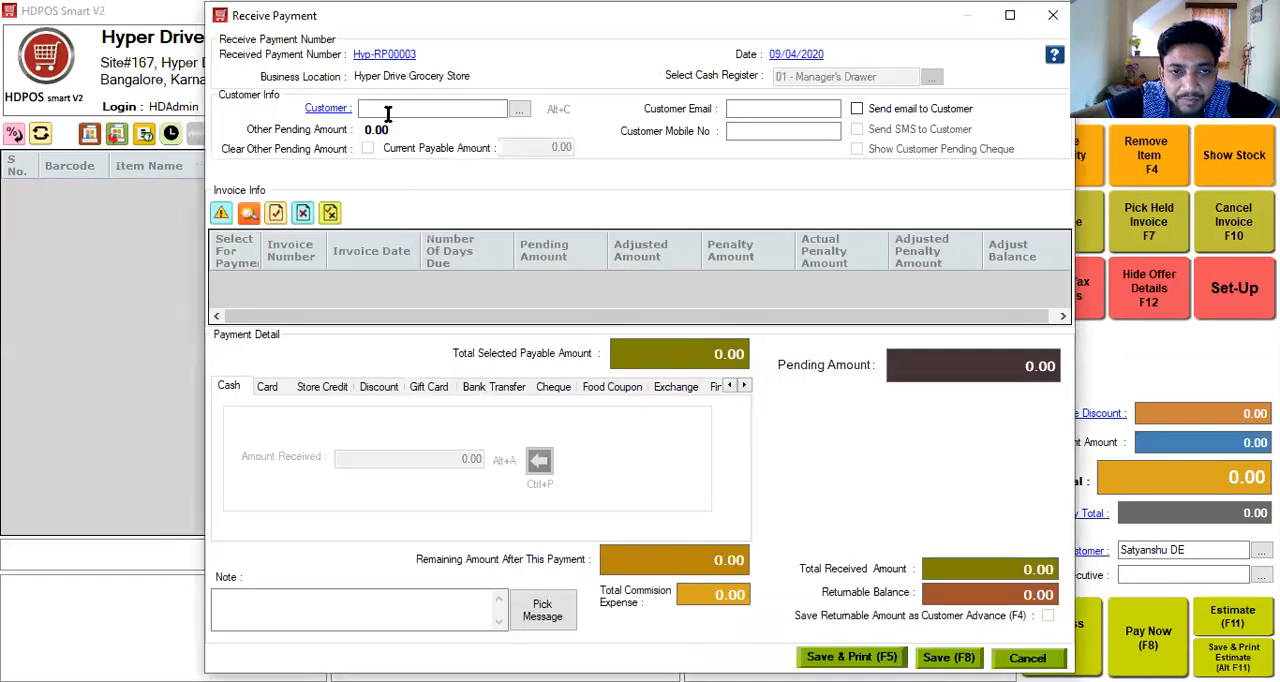
- Start a received payment for the customer, select the pending invoice and enter 100 as the cash amount received
click(389, 110)
text(sa)
key(Return)
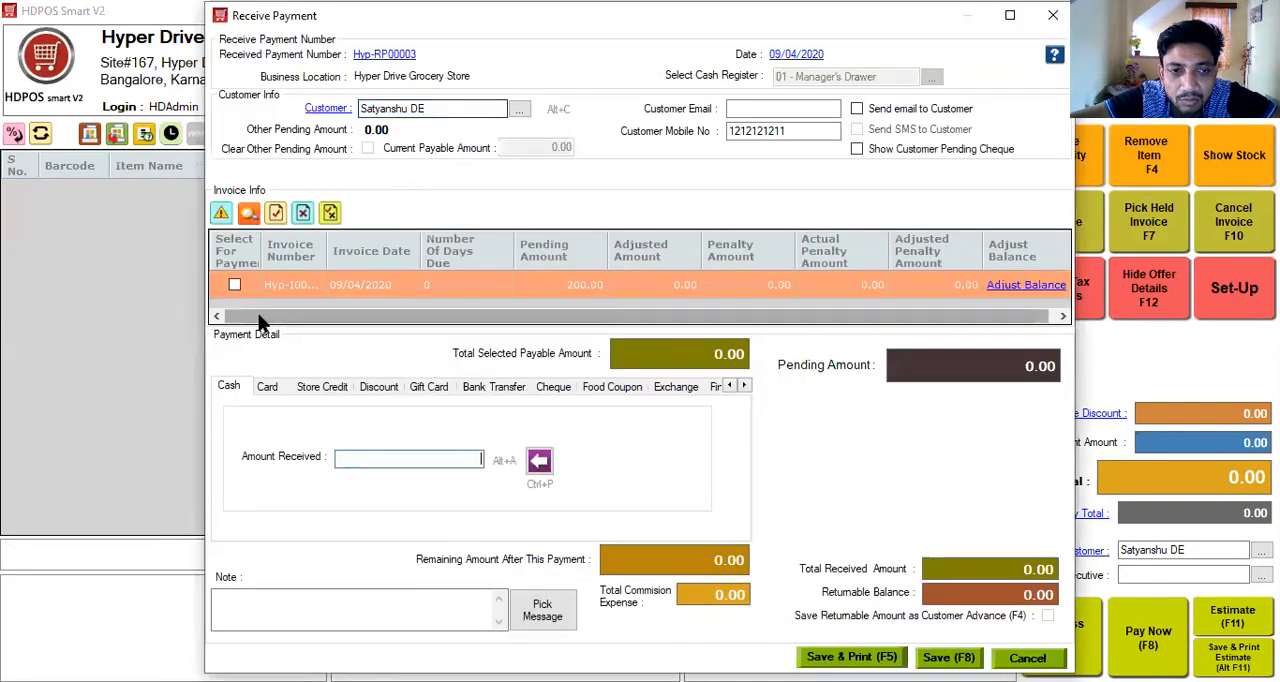
click(235, 283)
click(378, 460)
text(100)
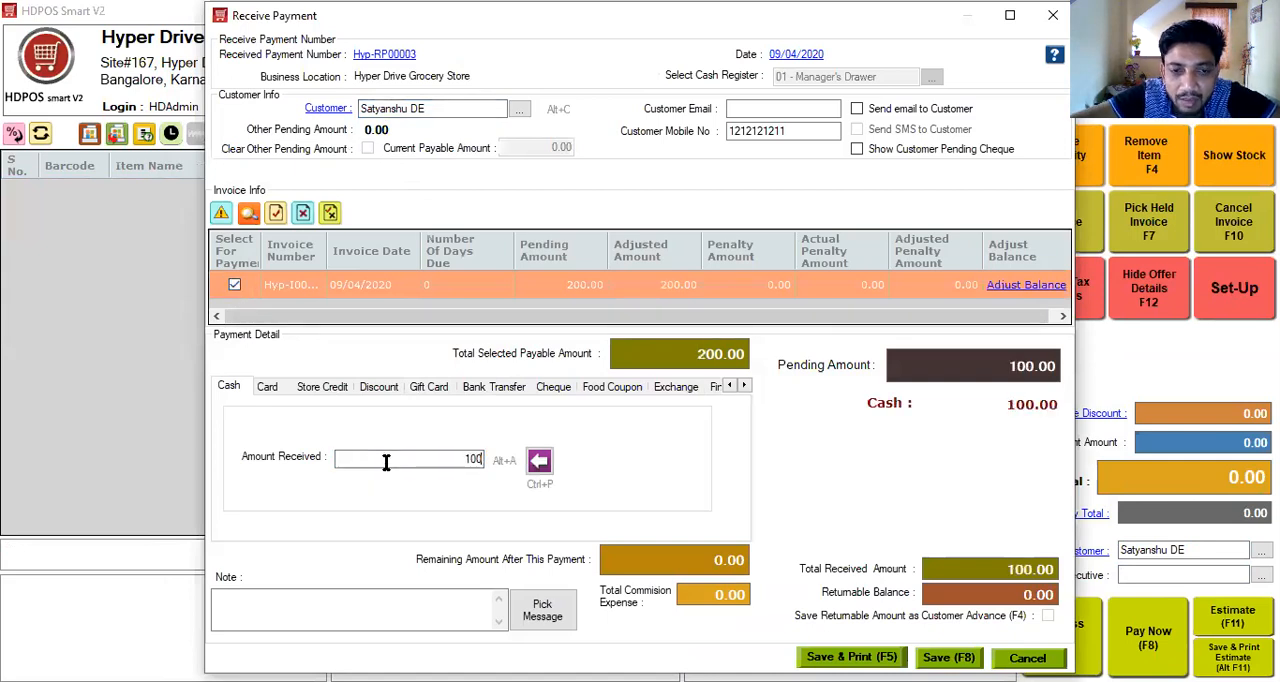
- Adjust the selected invoice's payable balance to 100 and save the received payment
click(1013, 286)
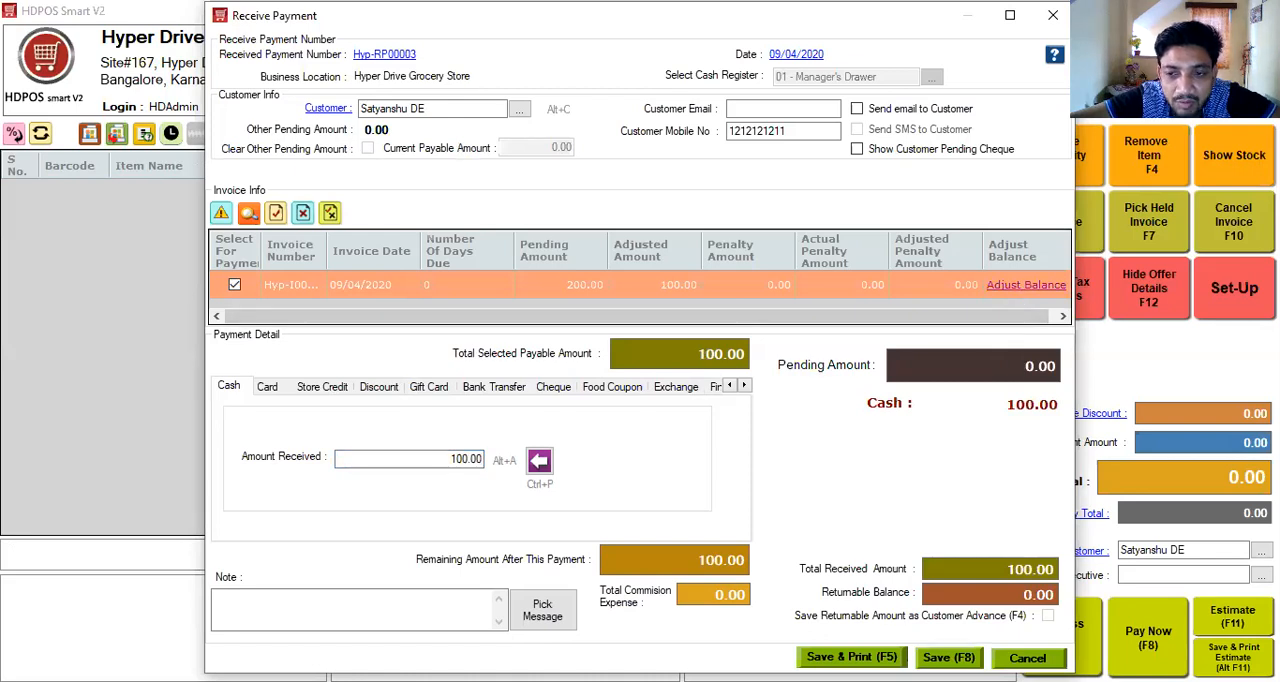
key(F8)
click(657, 376)
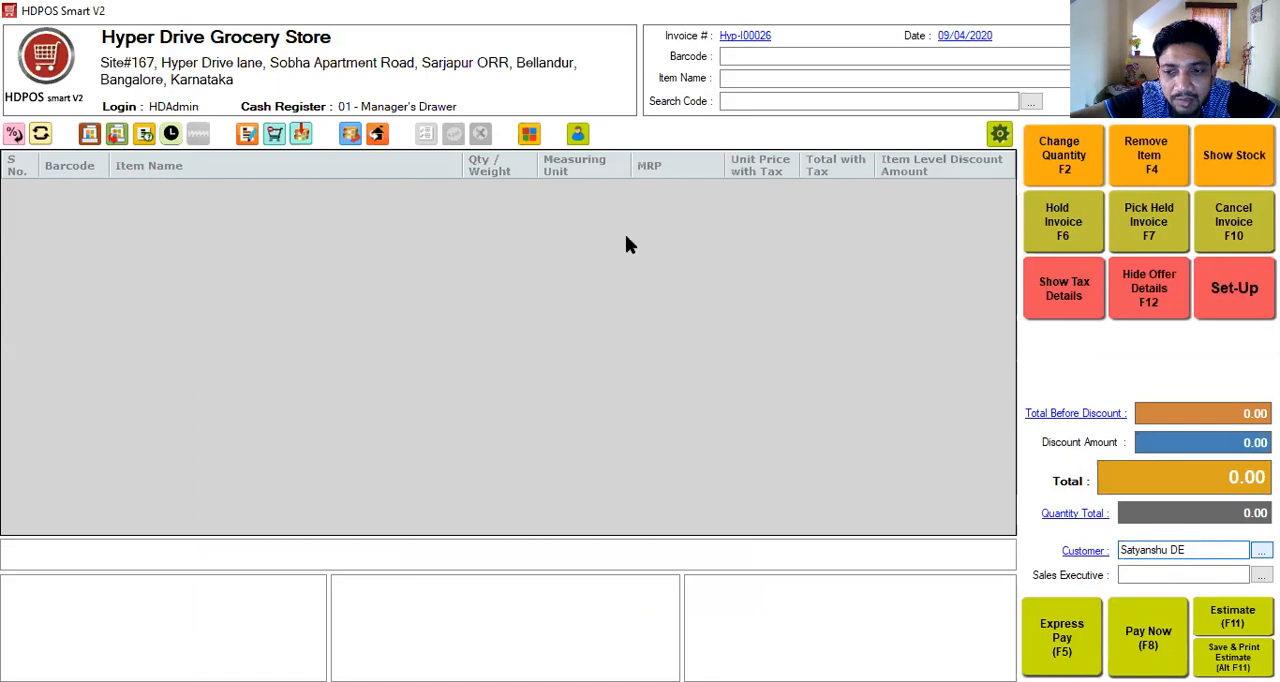
- Search the Customer Manager for "saty", view the ledger of customer C00010, and close both windows
click(1261, 550)
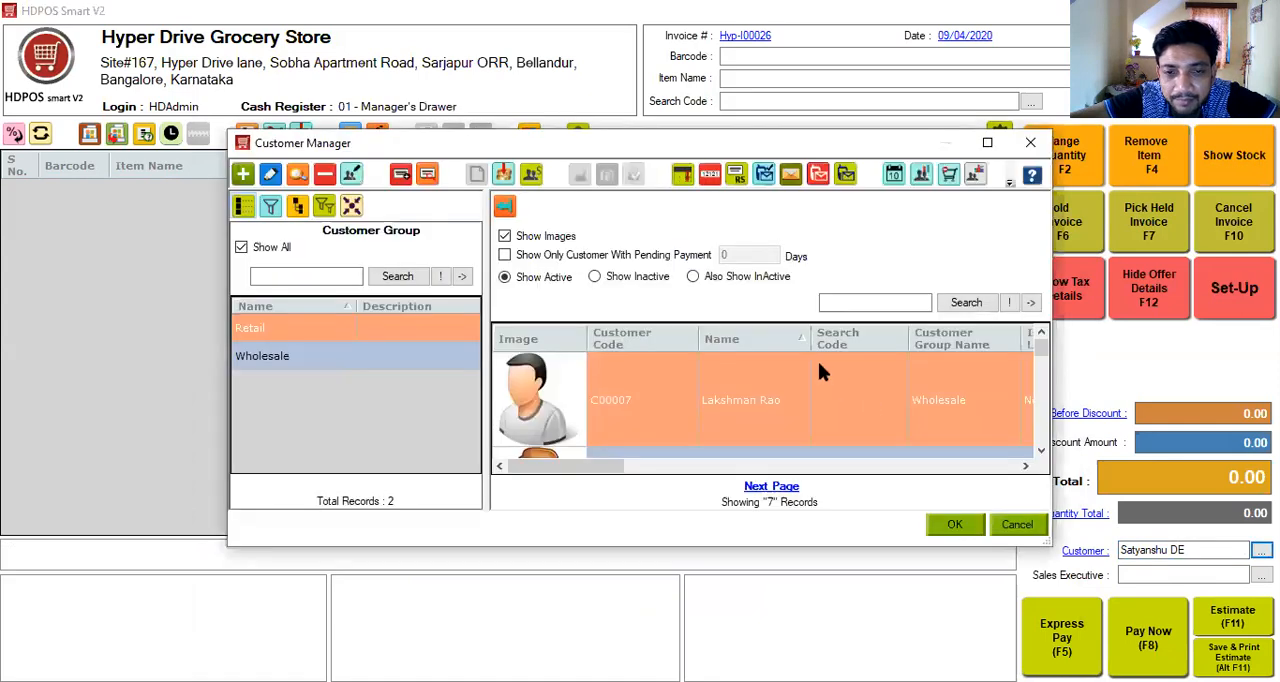
click(860, 302)
text(saty)
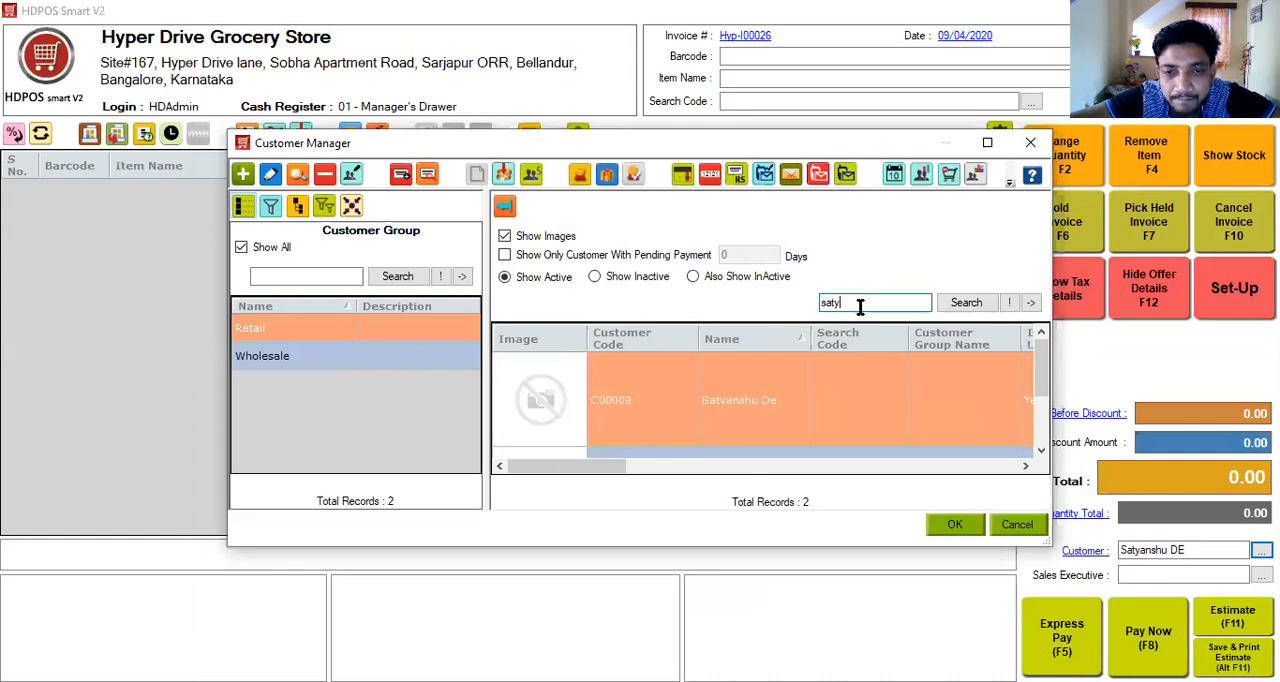
click(651, 406)
click(1041, 451)
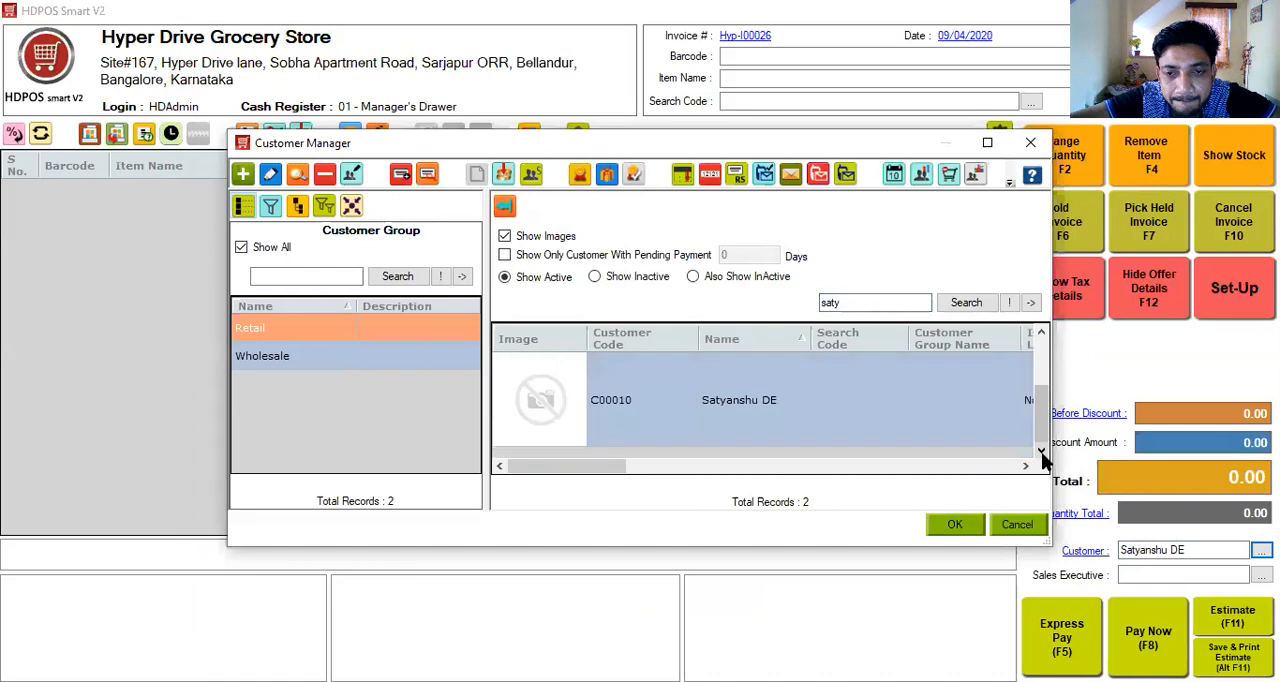
click(781, 419)
click(503, 175)
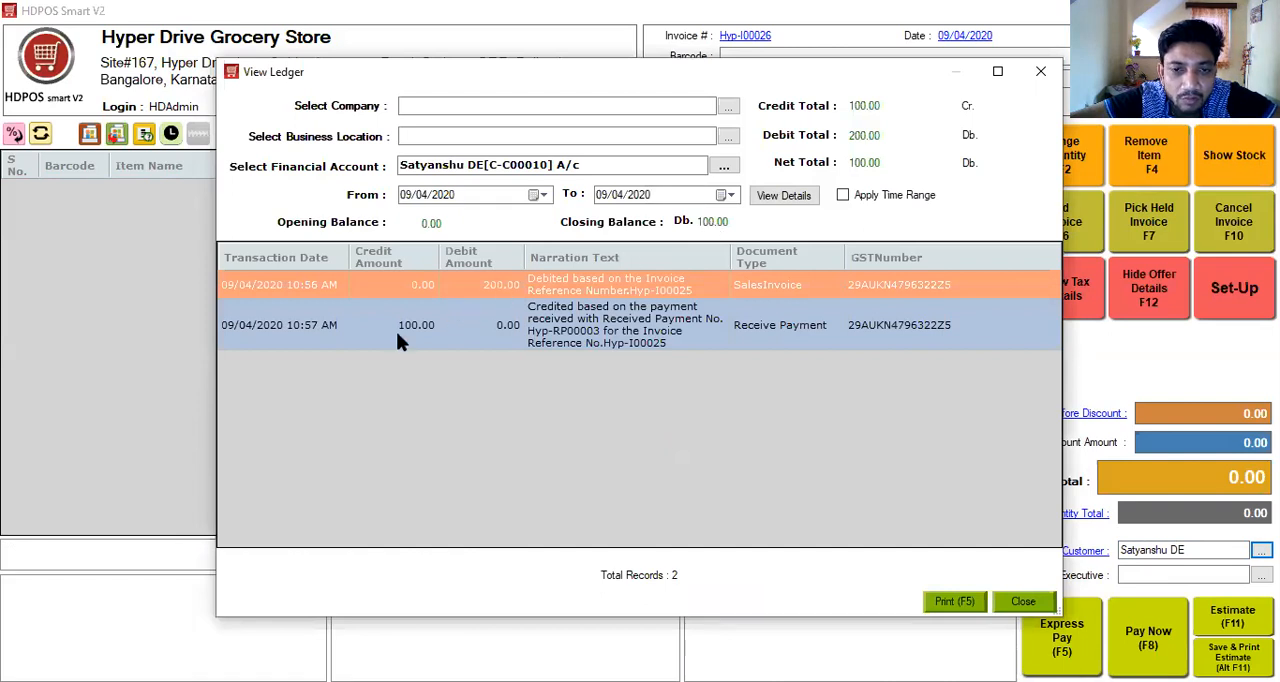
click(1040, 72)
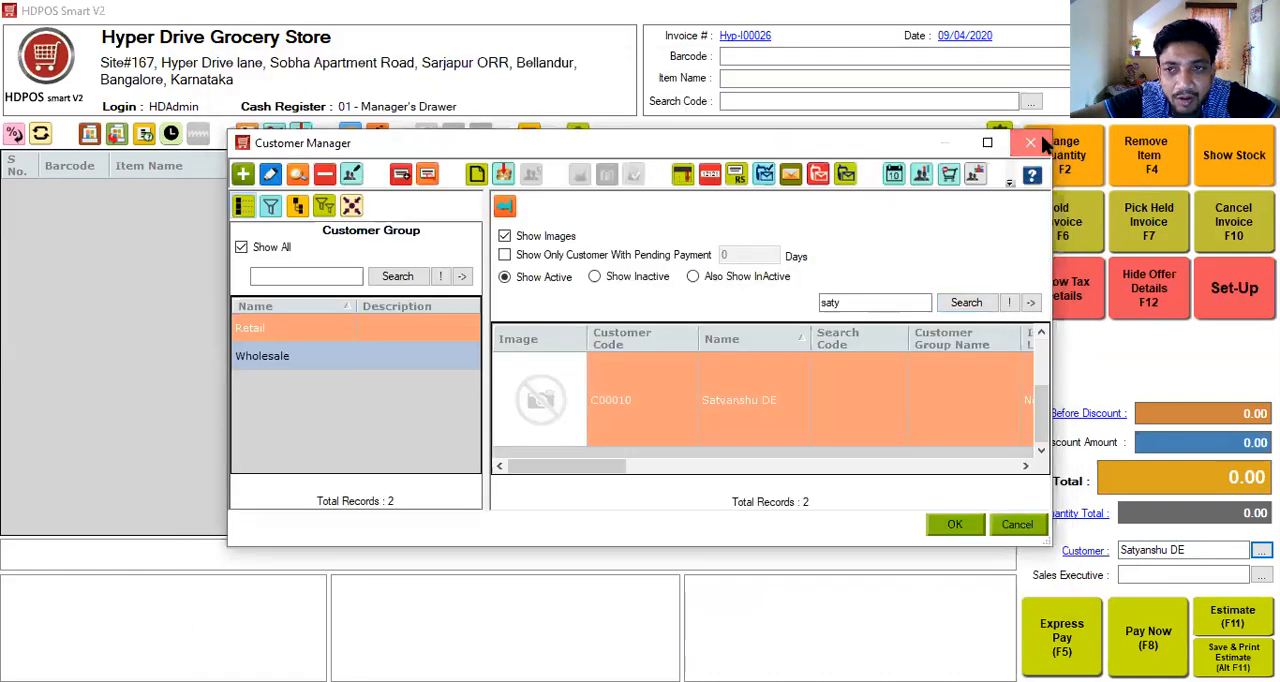
click(1040, 145)
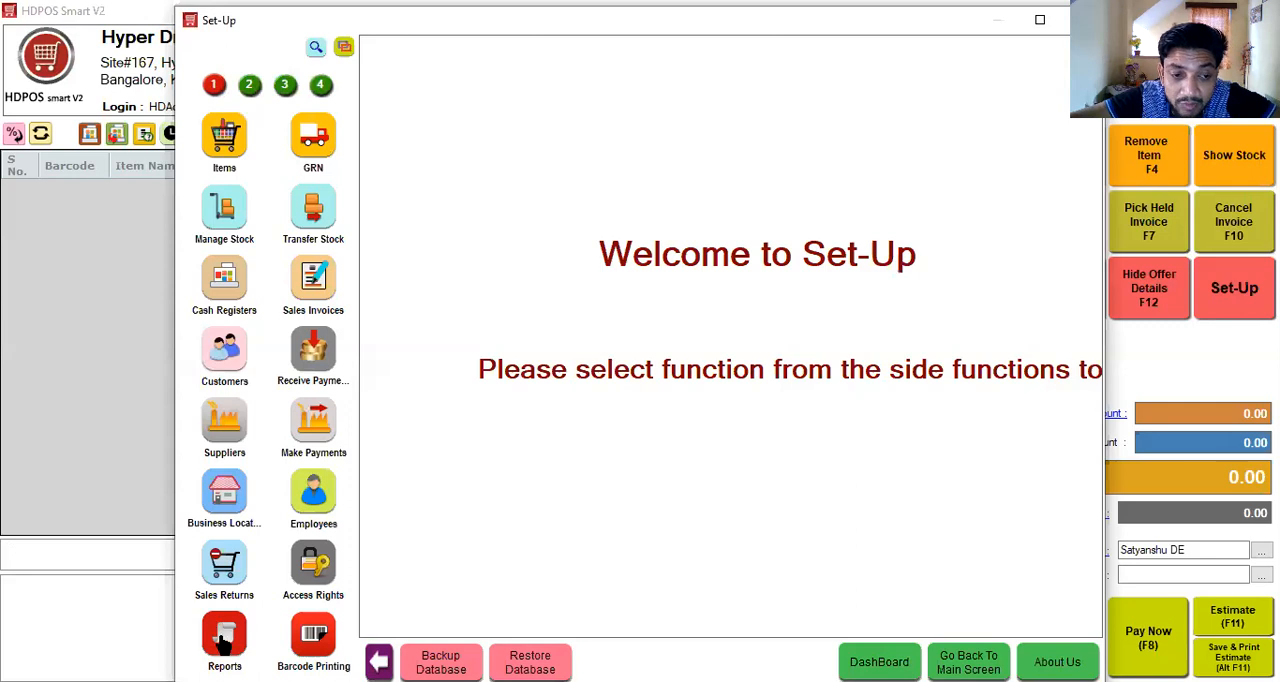
- Browse the set-up reports in the Analytical, Batch, Coupon and Drill Down groups
click(224, 640)
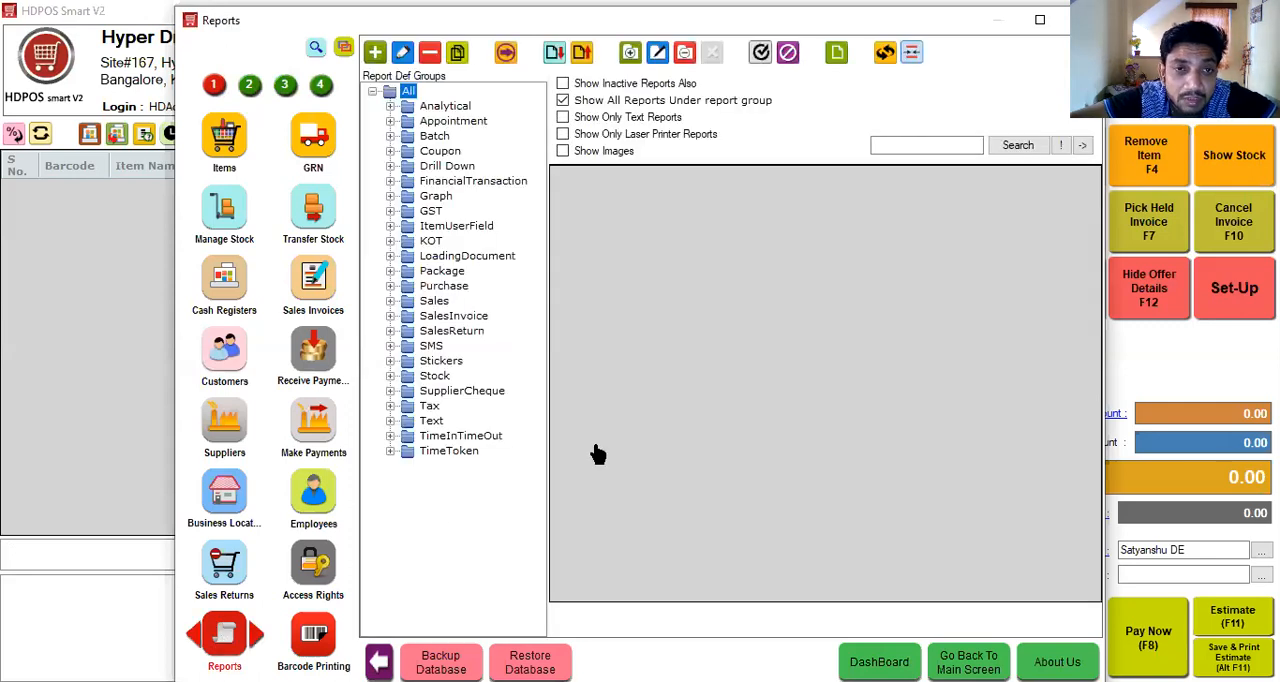
click(400, 106)
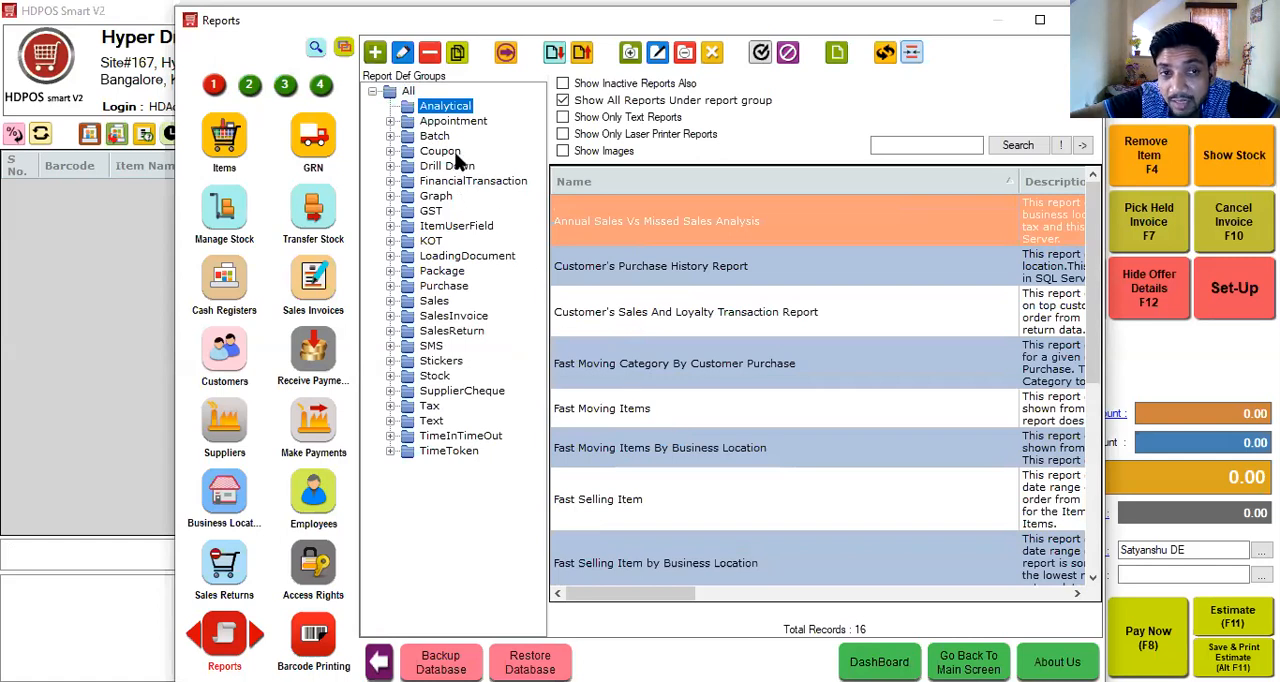
click(395, 137)
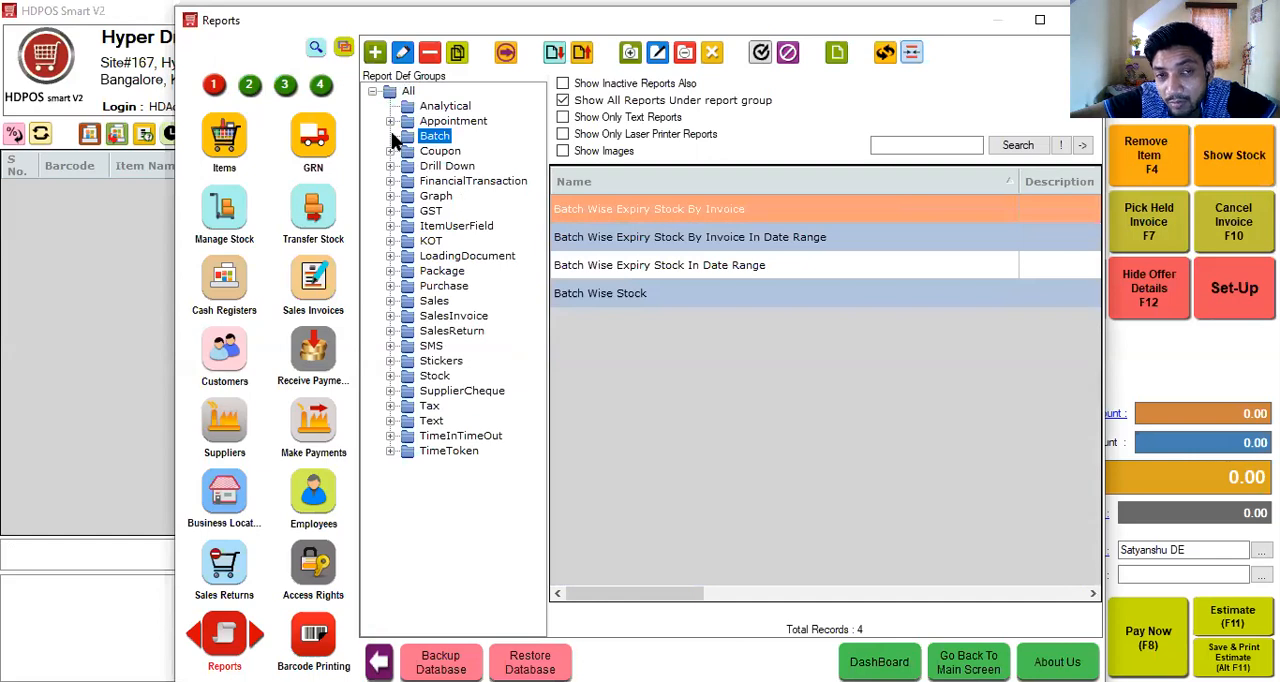
click(394, 152)
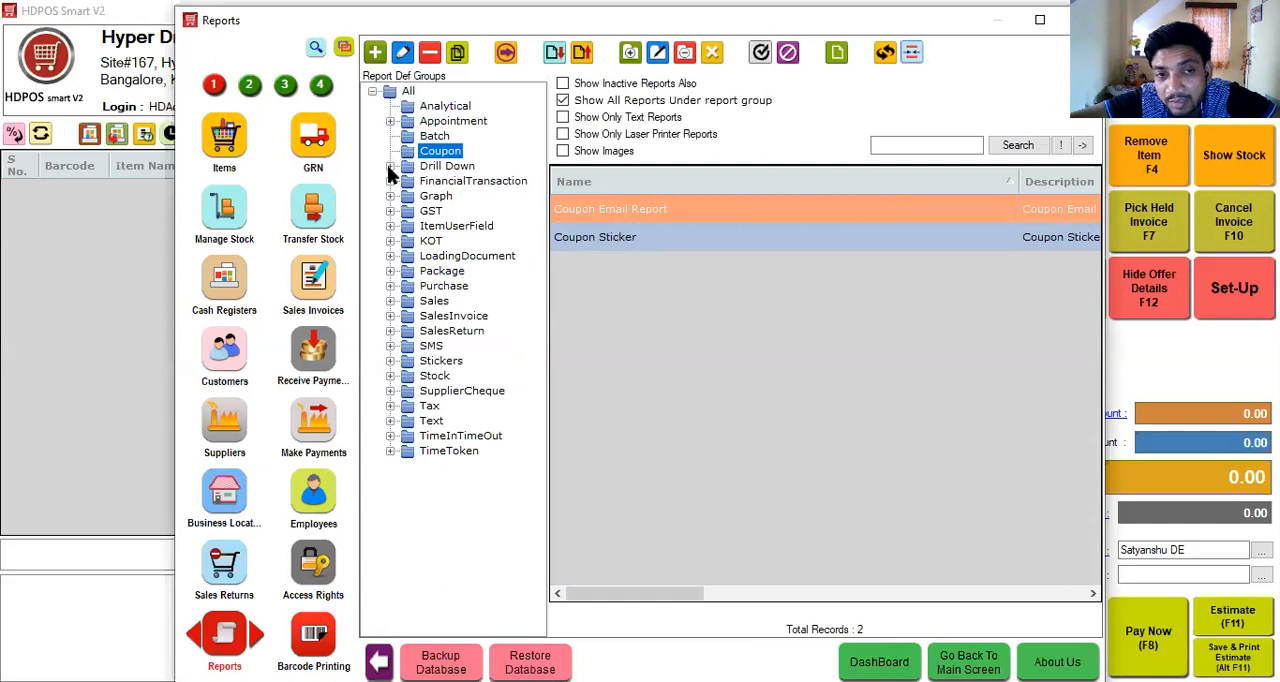
click(392, 170)
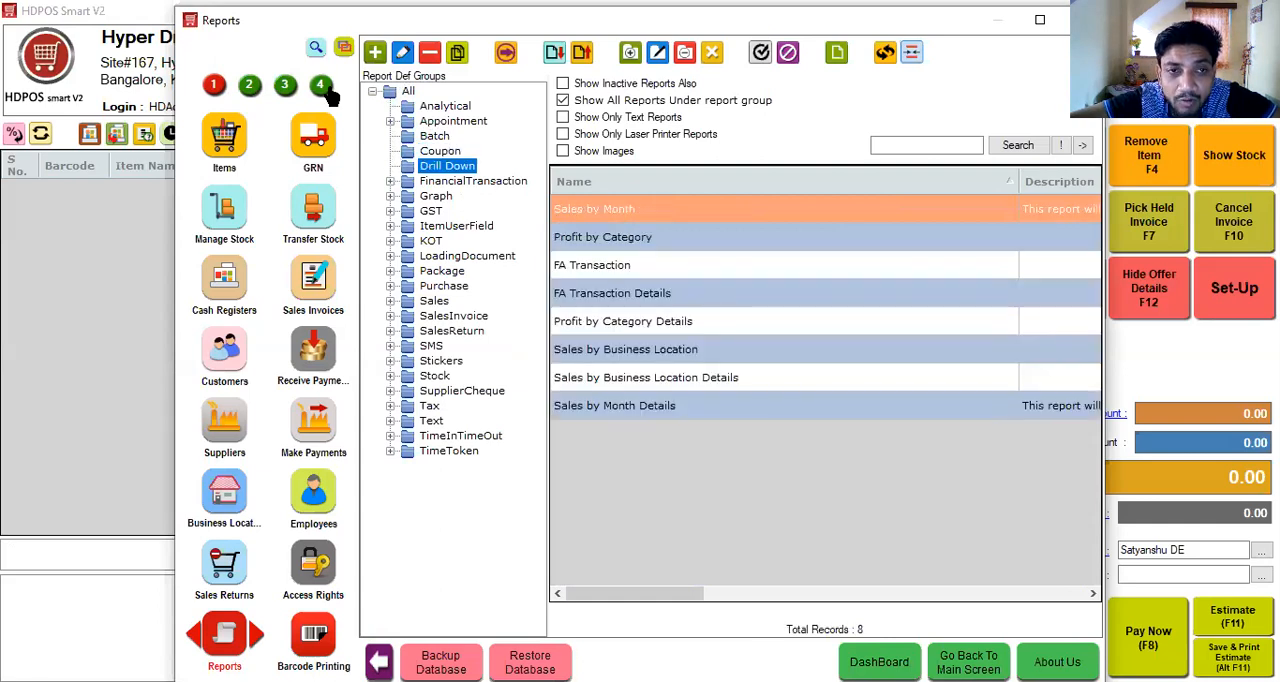
- Run the Sales drill down and expand Hyper Drive Grocery Store to inspect the Biscuits & Cookies and Dal categories
click(320, 86)
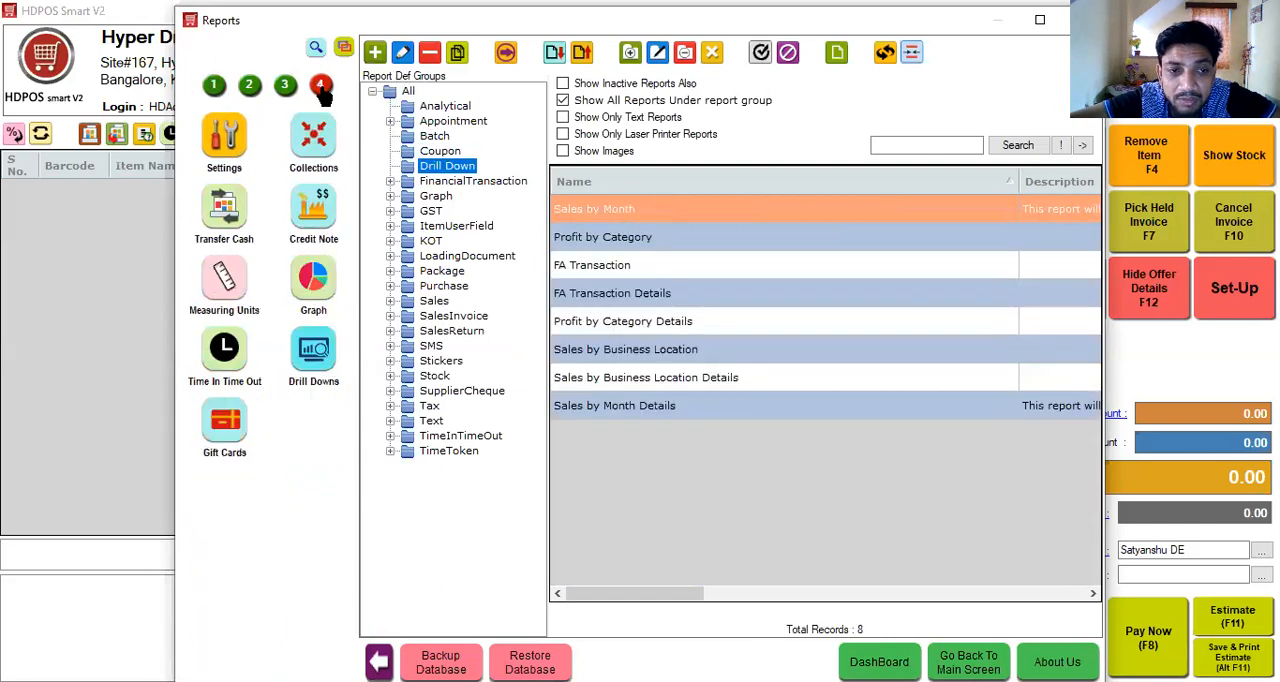
click(320, 366)
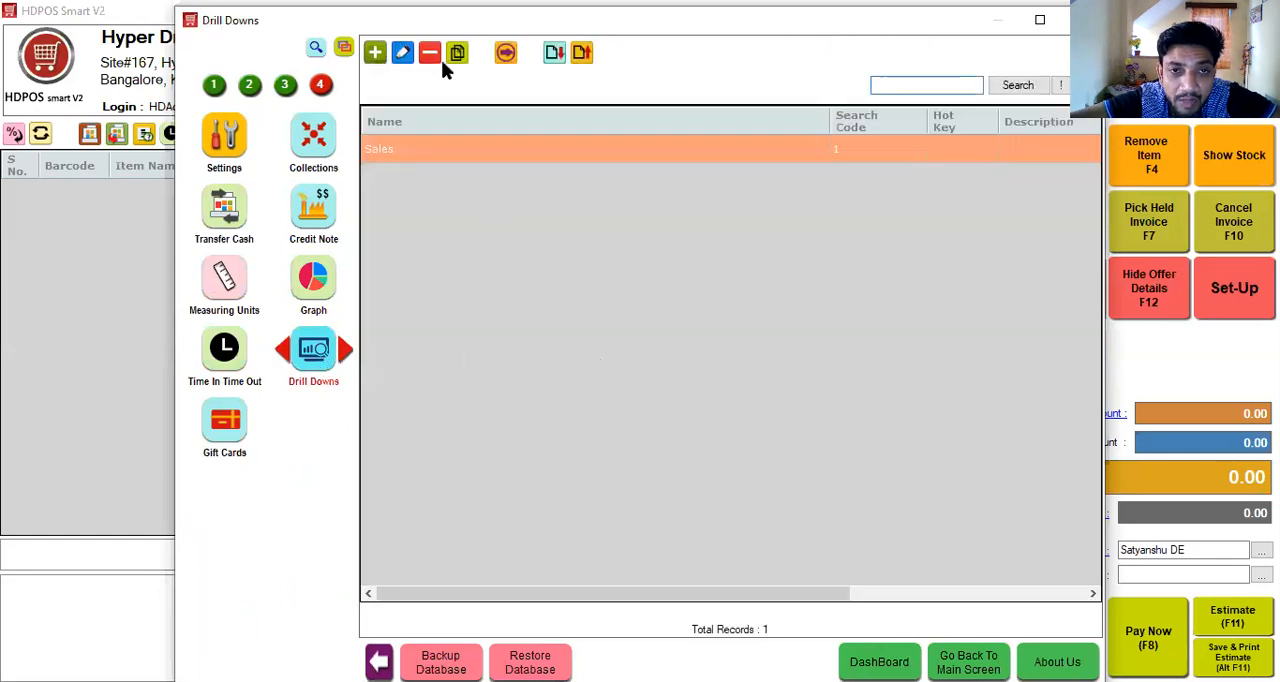
click(506, 55)
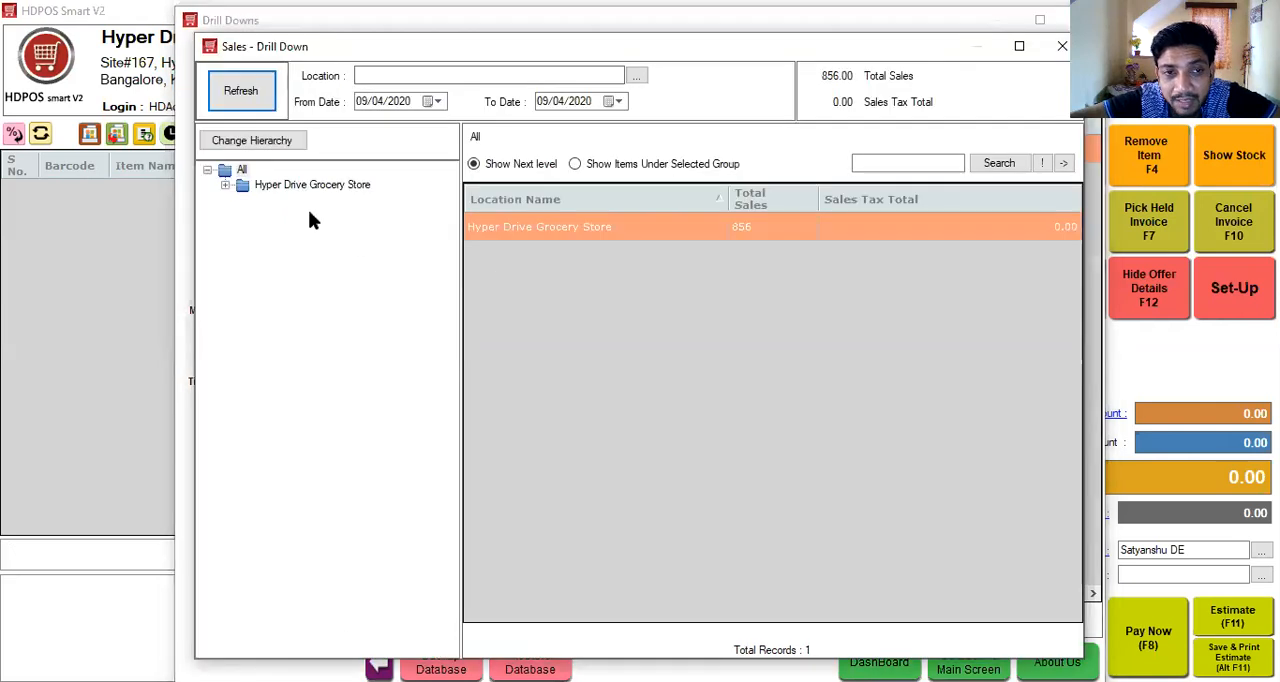
click(225, 187)
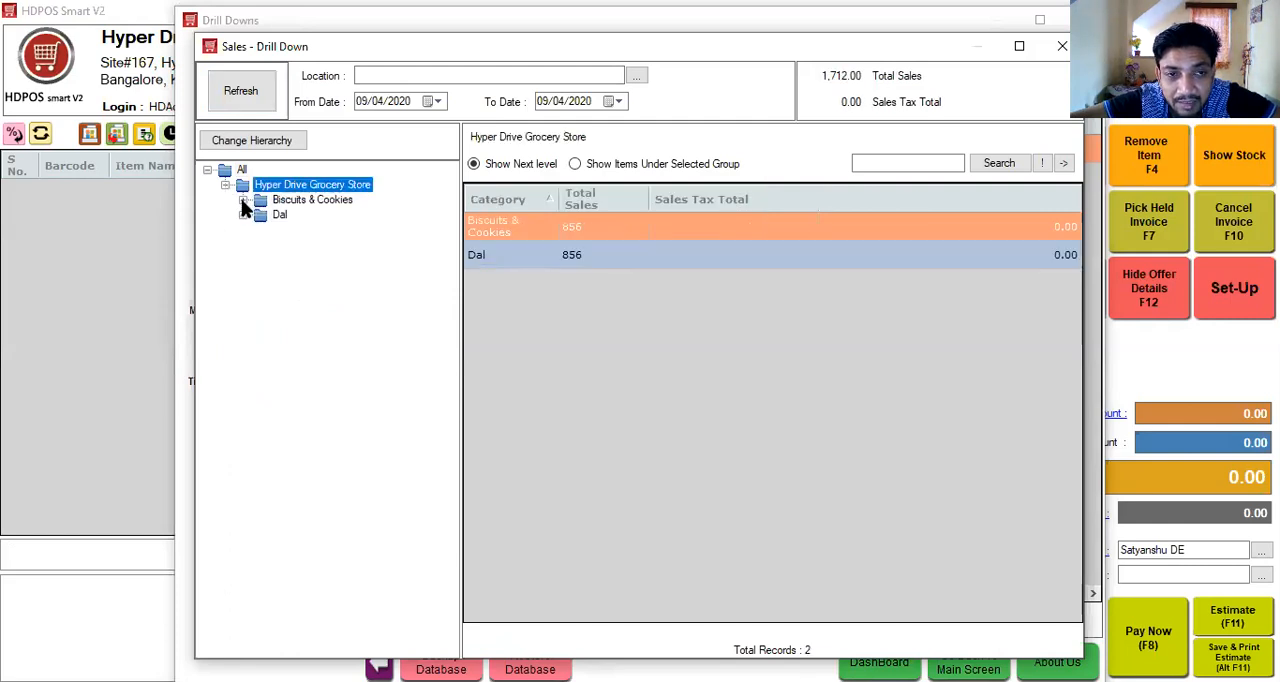
click(247, 202)
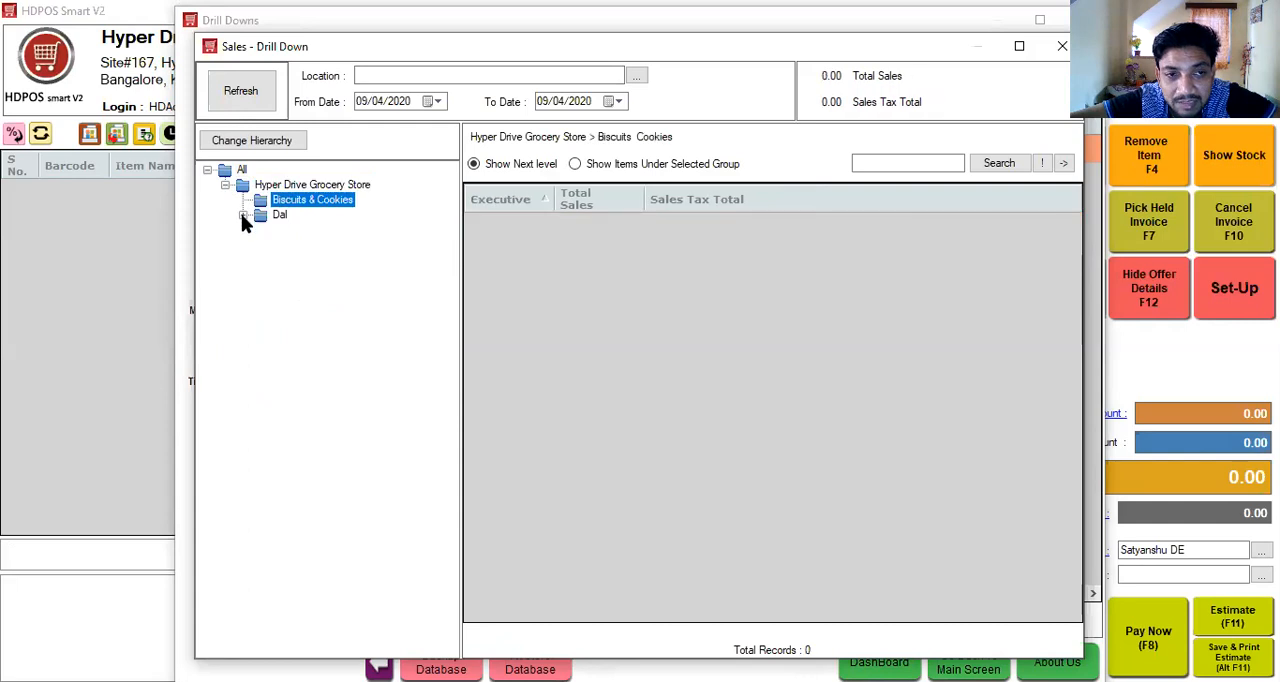
click(260, 216)
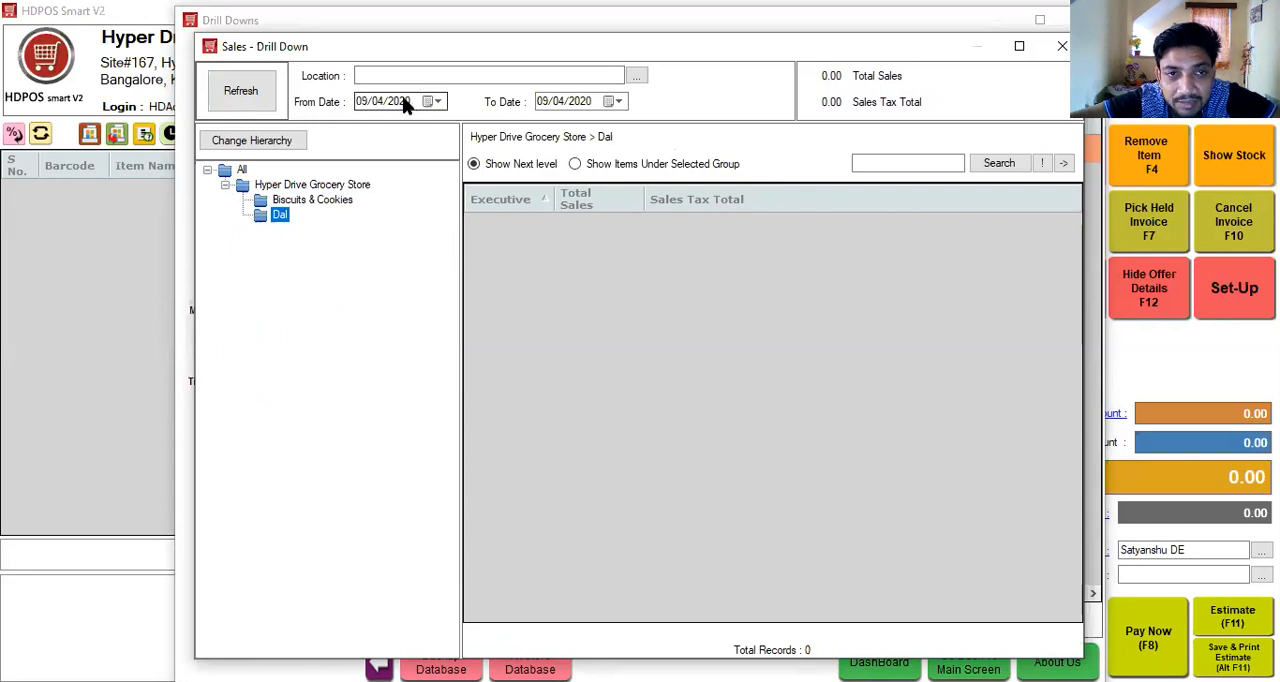
- Set the drill down's location to Hyper Drive Grocery Store and its From Date to 09/04/2017
click(384, 76)
key(Down)
key(Return)
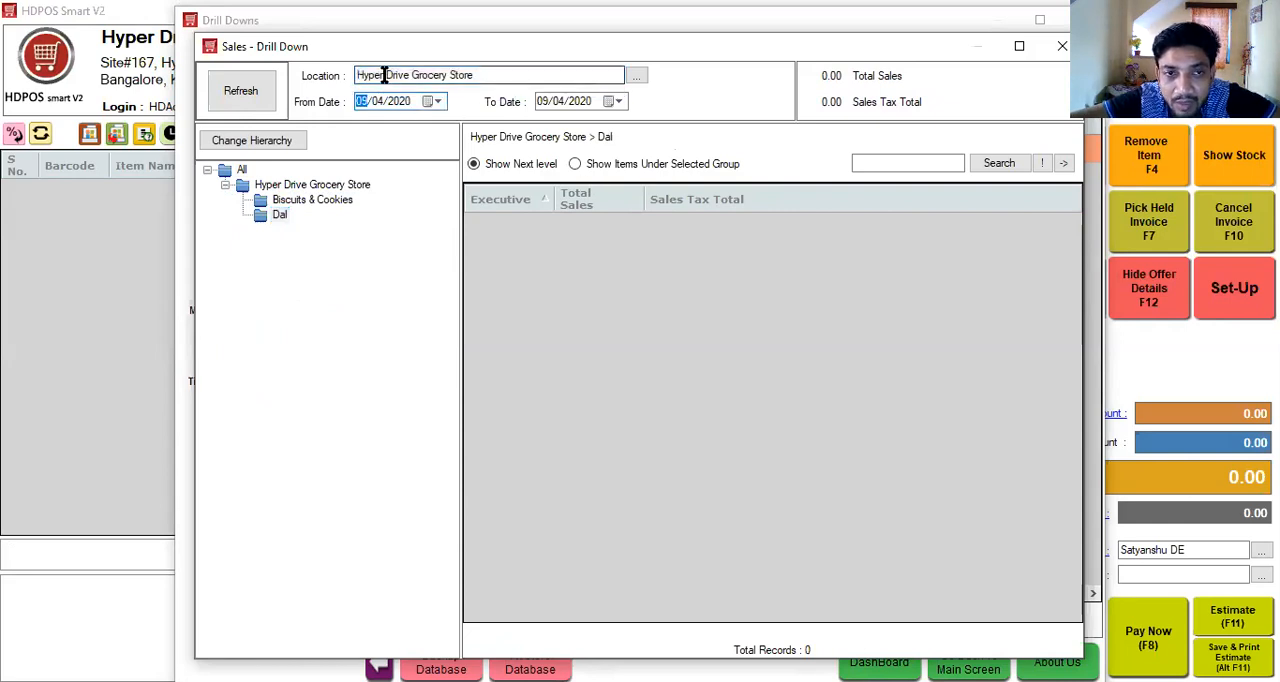
click(401, 105)
click(401, 104)
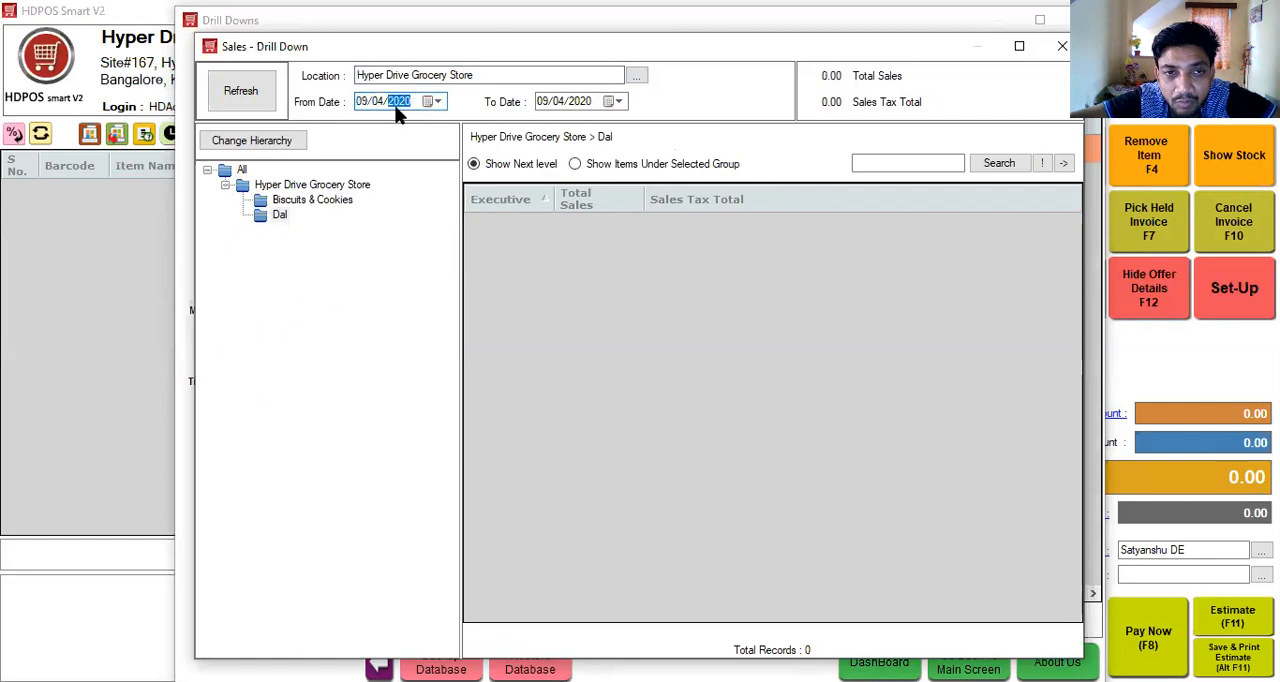
text(2017)
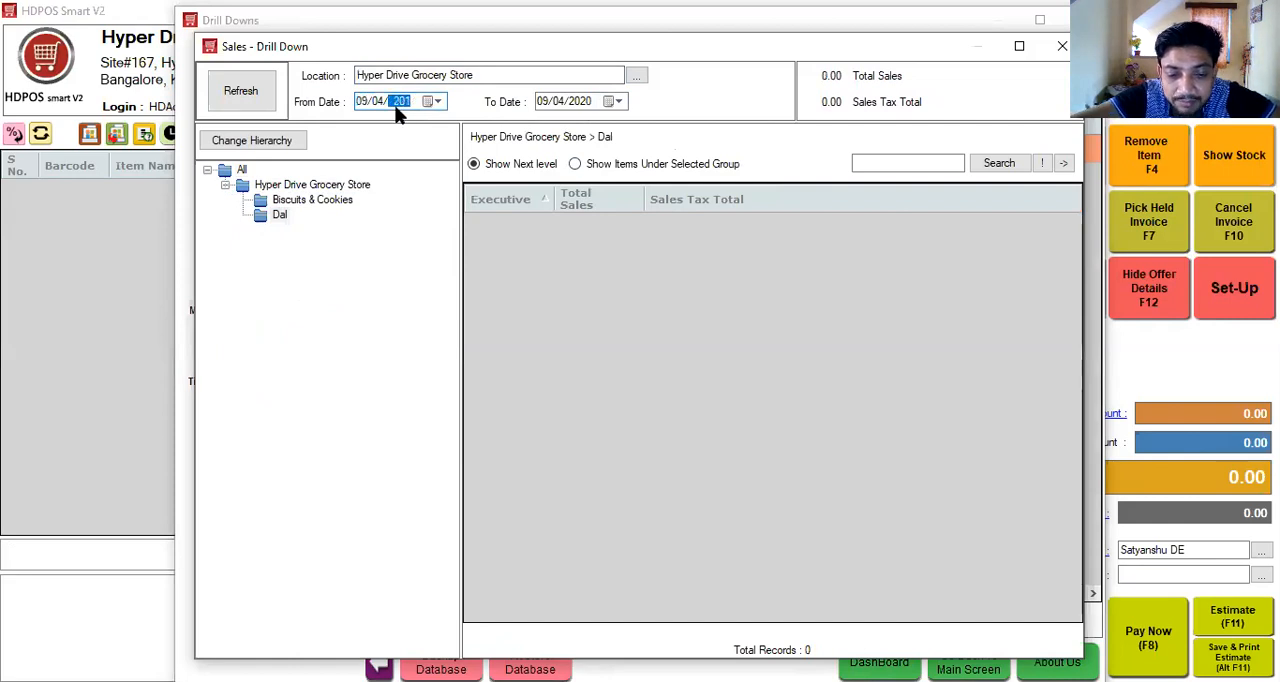
click(985, 168)
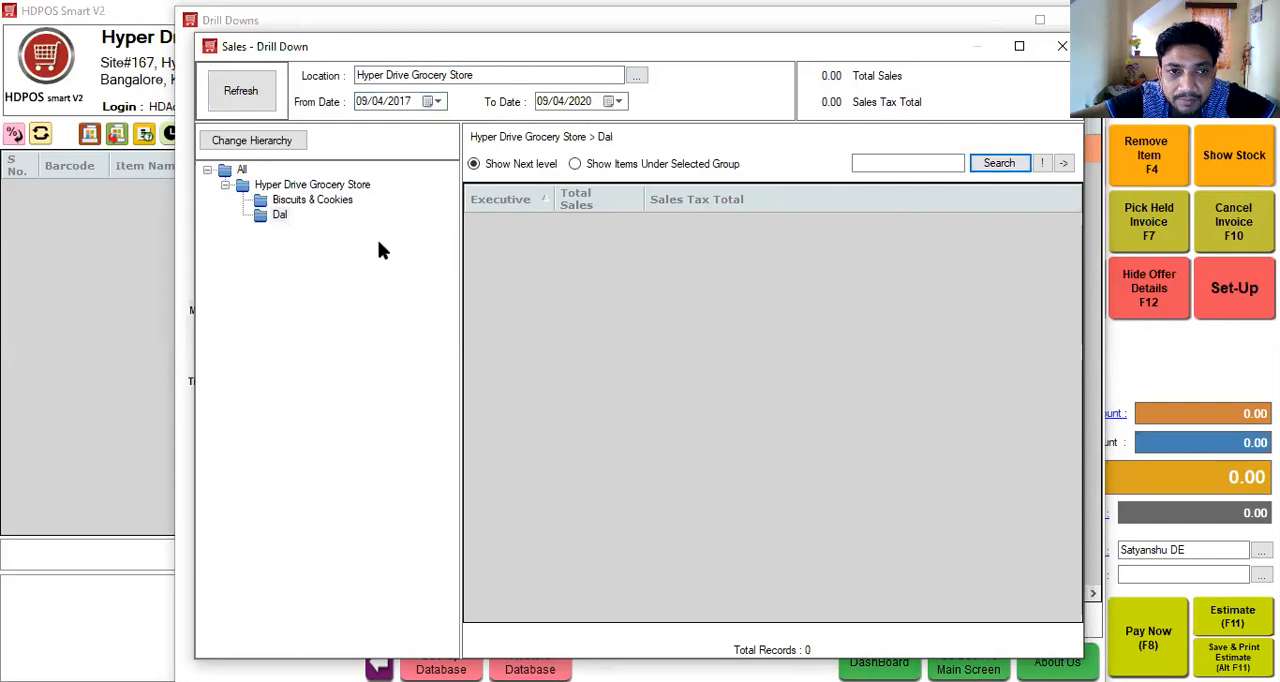
- Review the drill down hierarchy, accept it in its existing order, and refresh the sales figures
click(228, 145)
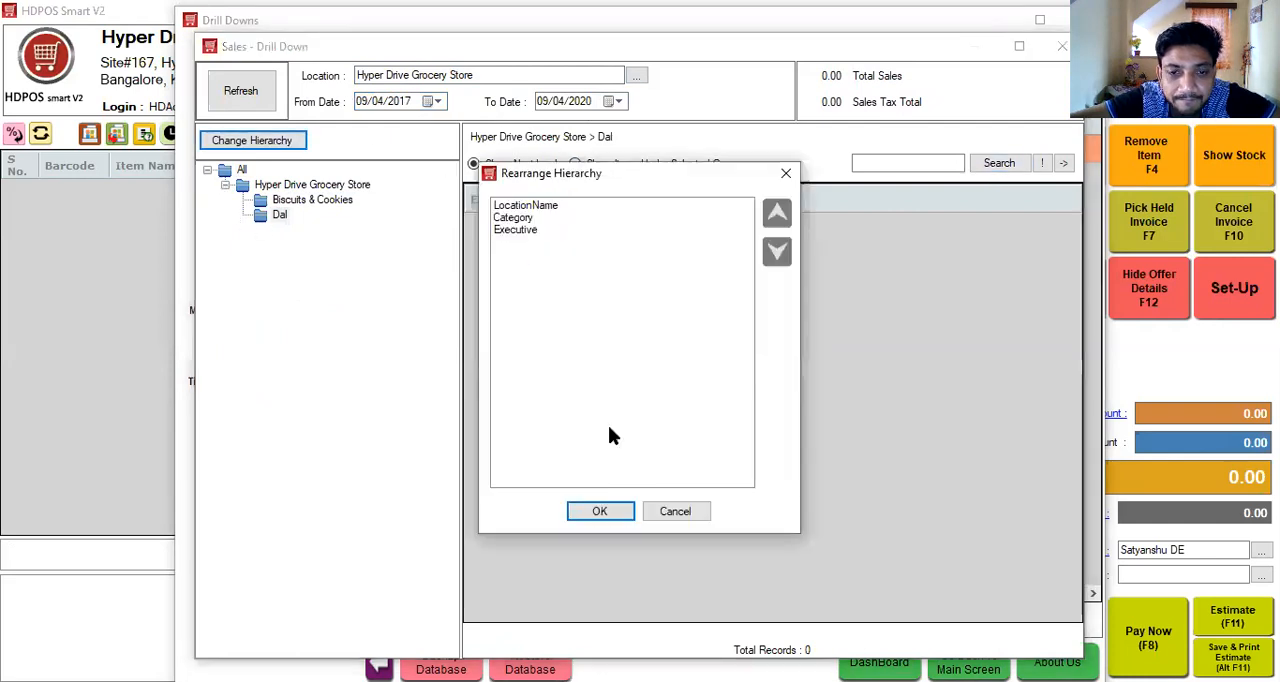
click(591, 508)
click(236, 106)
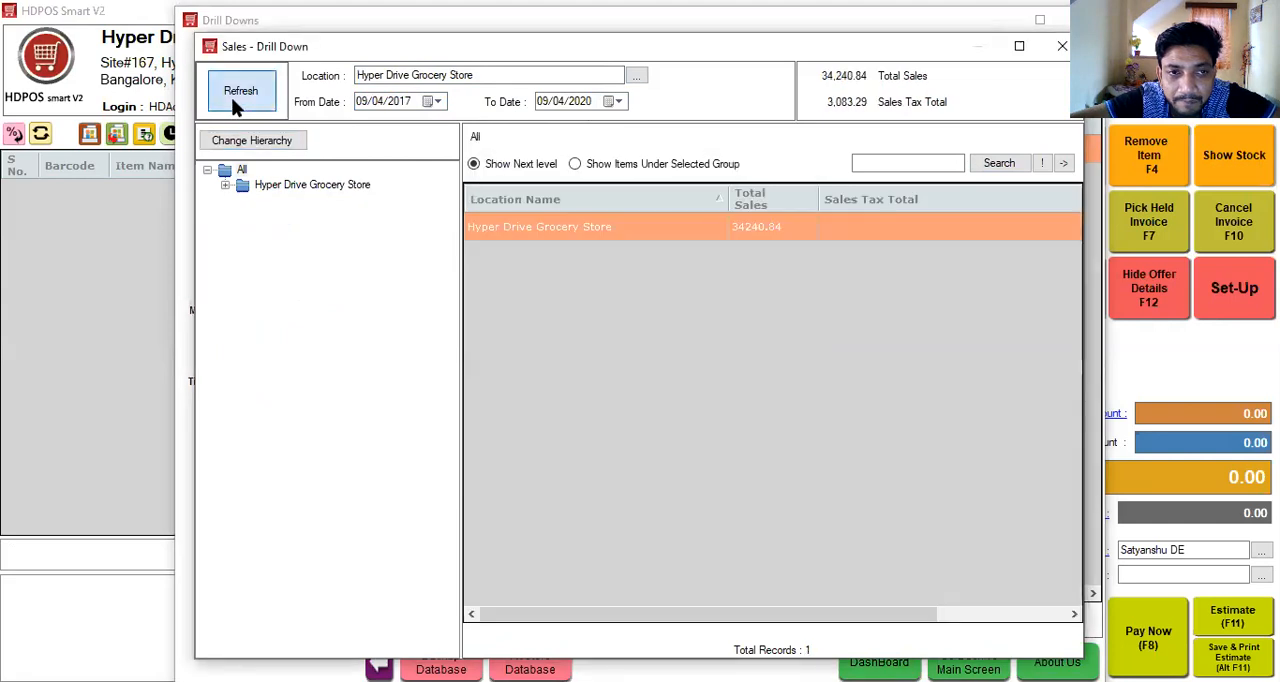
- Expand Hyper Drive Grocery Store in the Sales drill down and inspect its Biscuits & Cookies, Dal and Breakfast & Cereals sales by executive
click(225, 186)
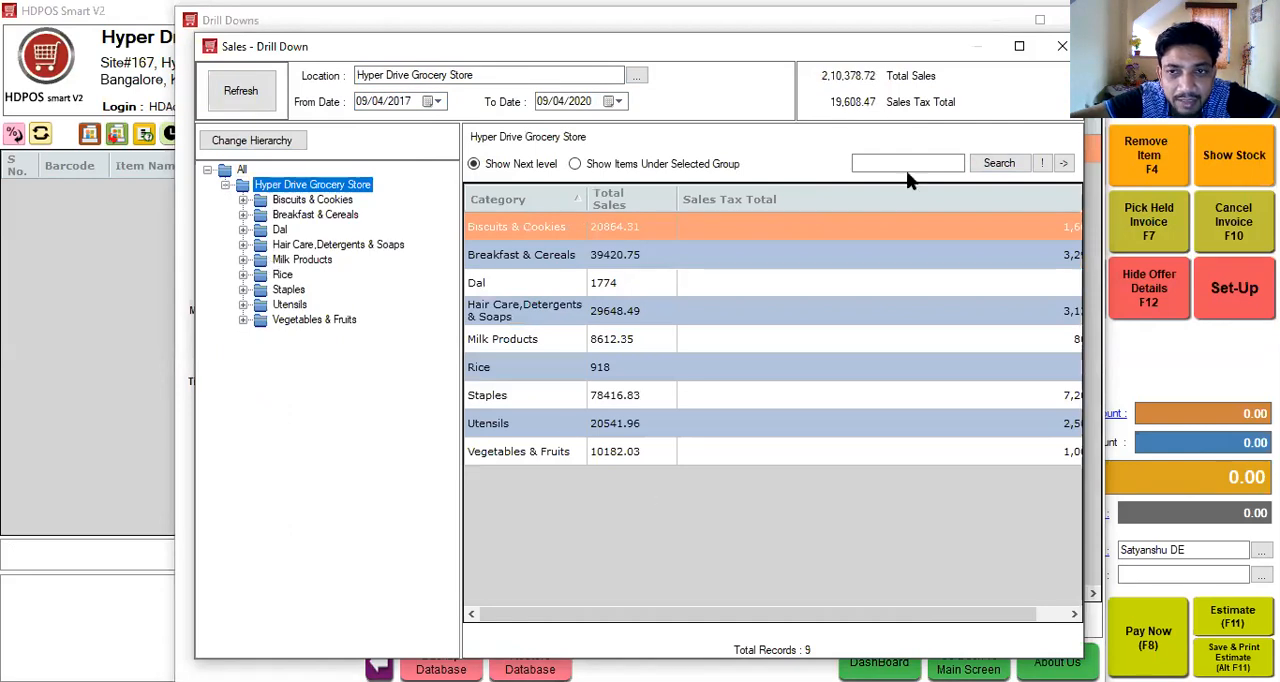
click(1019, 46)
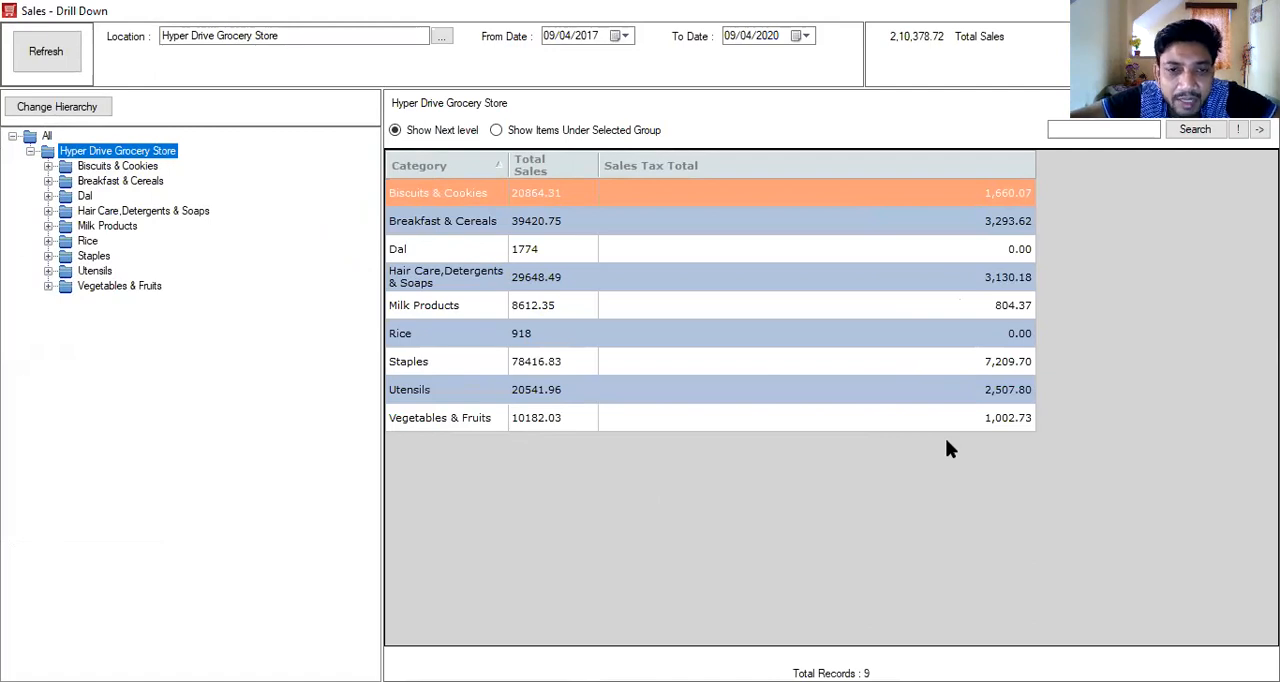
click(48, 166)
click(65, 182)
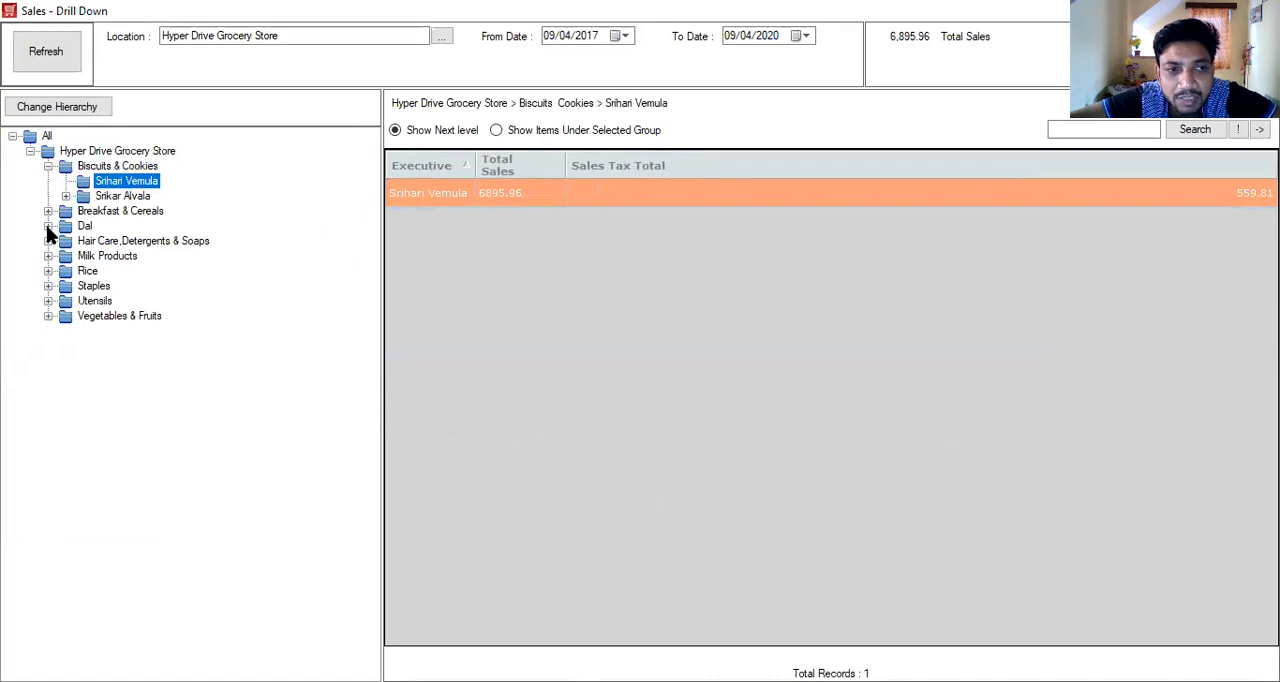
click(52, 226)
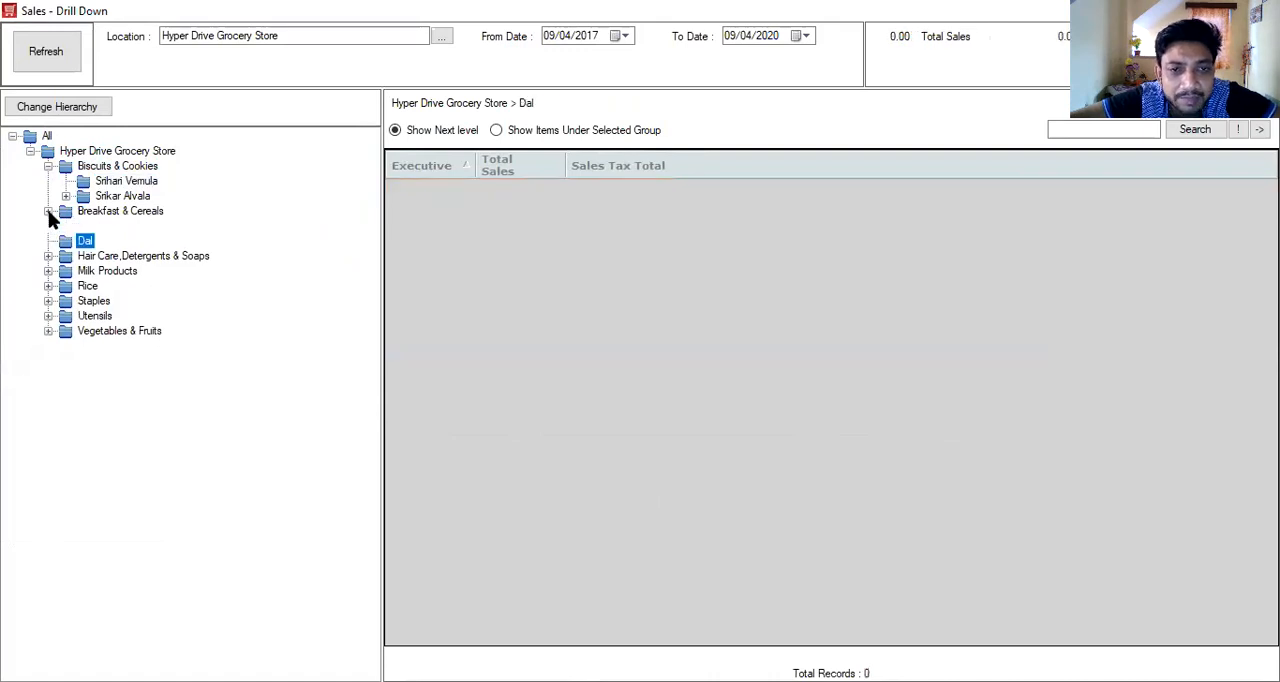
click(50, 211)
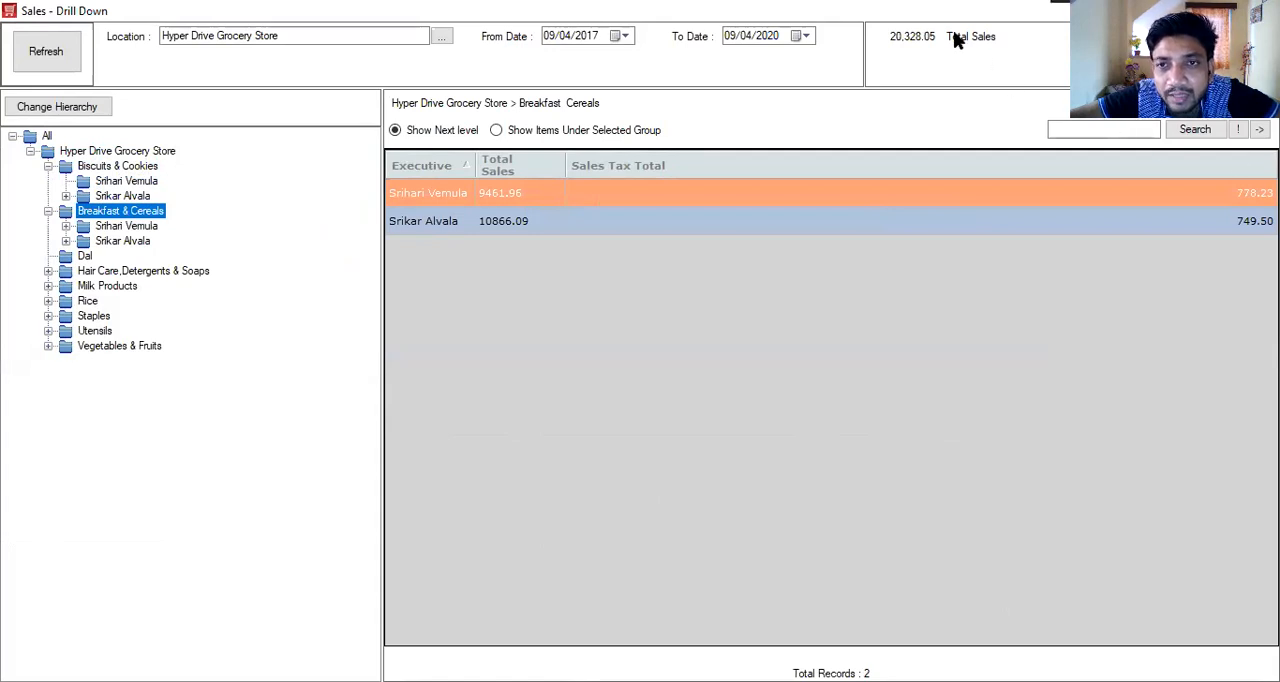
drag(985, 11, 1060, 152)
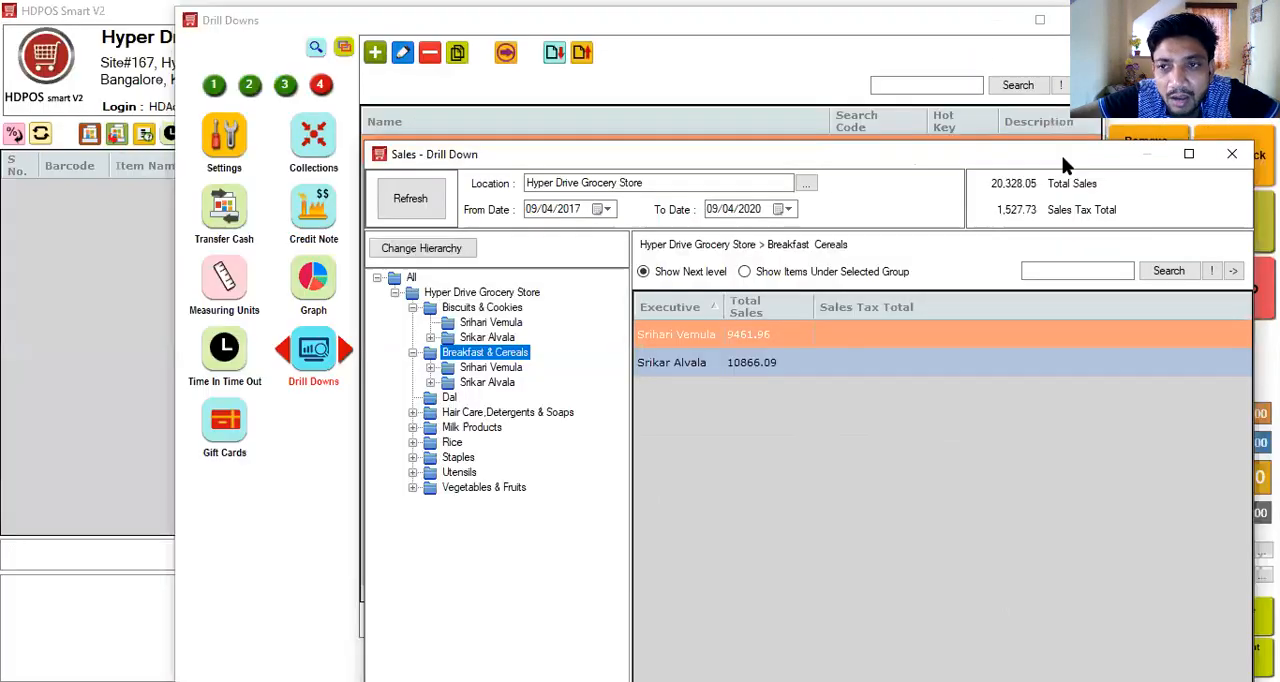
click(1232, 156)
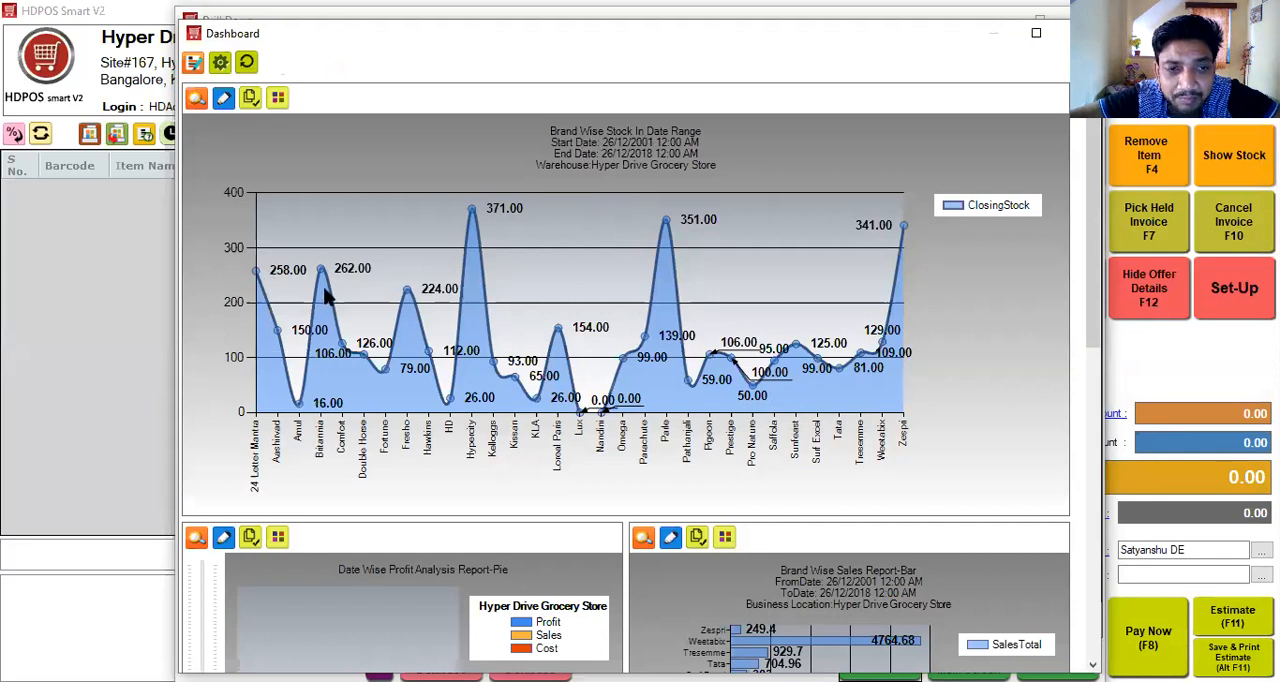
- Review the dashboard's brand-wise stock, profit analysis and brand-wise sales charts and the item stock table, and close the dashboard
mouse_move(328, 282)
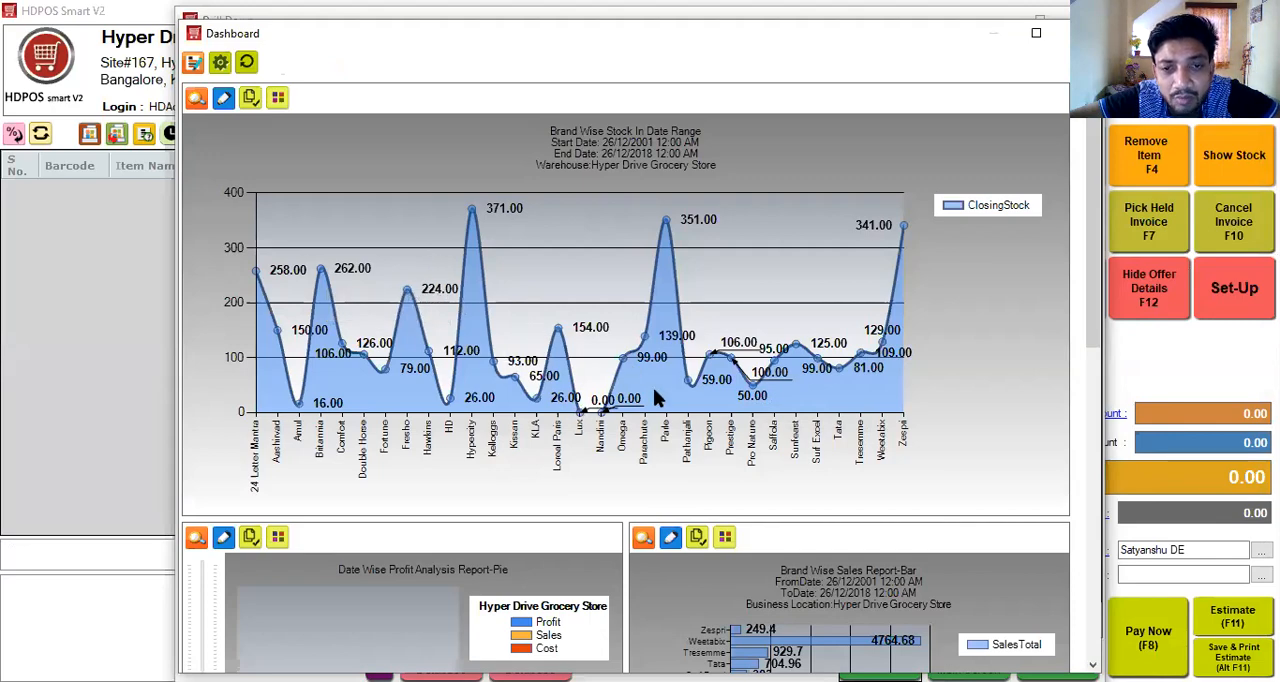
drag(1095, 332, 1099, 503)
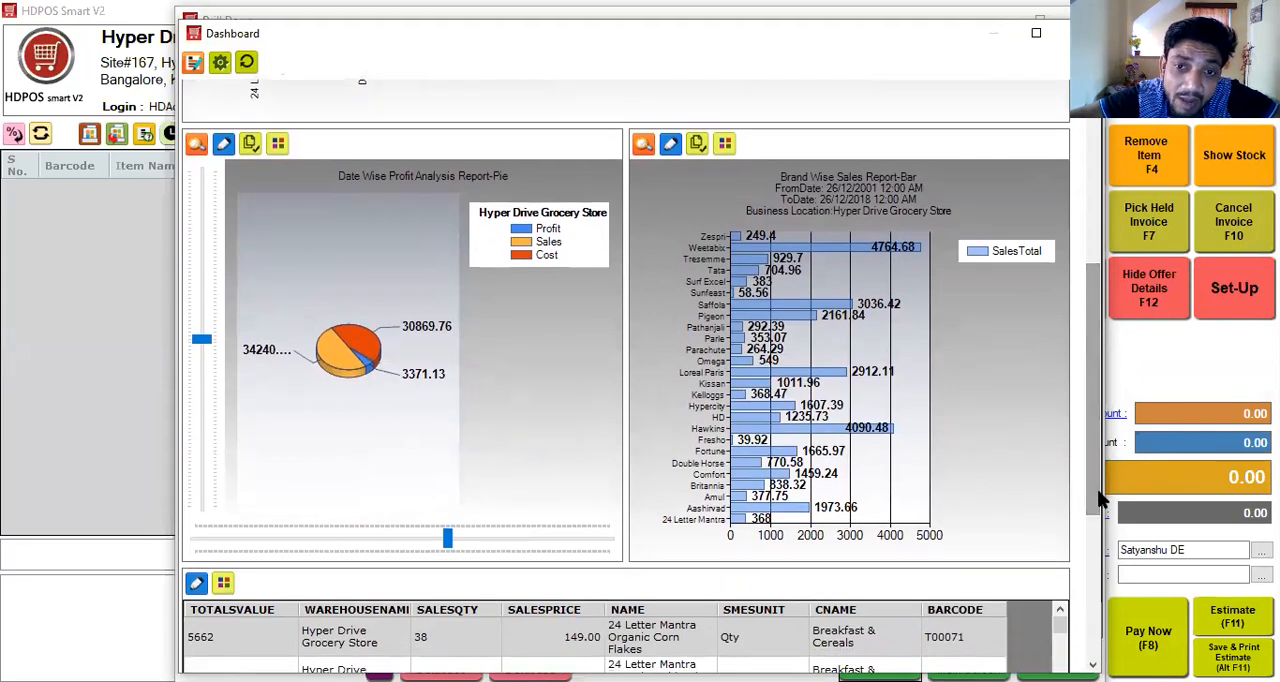
drag(1099, 503, 1097, 650)
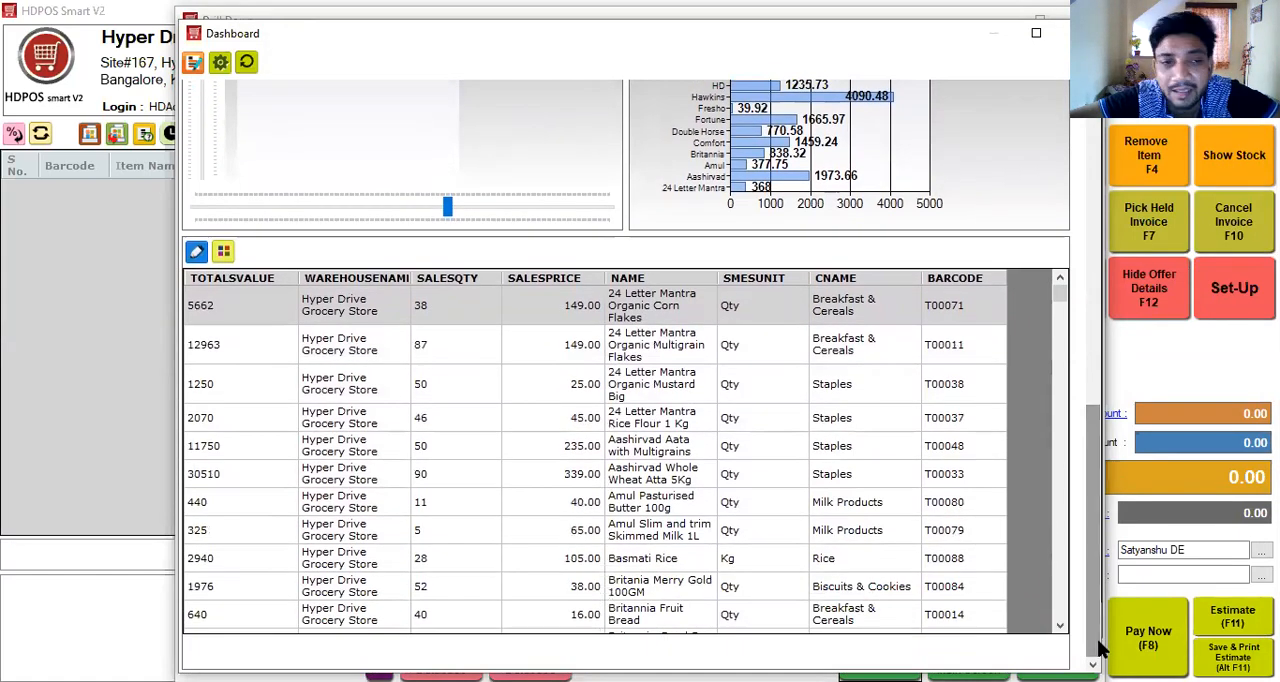
click(1095, 266)
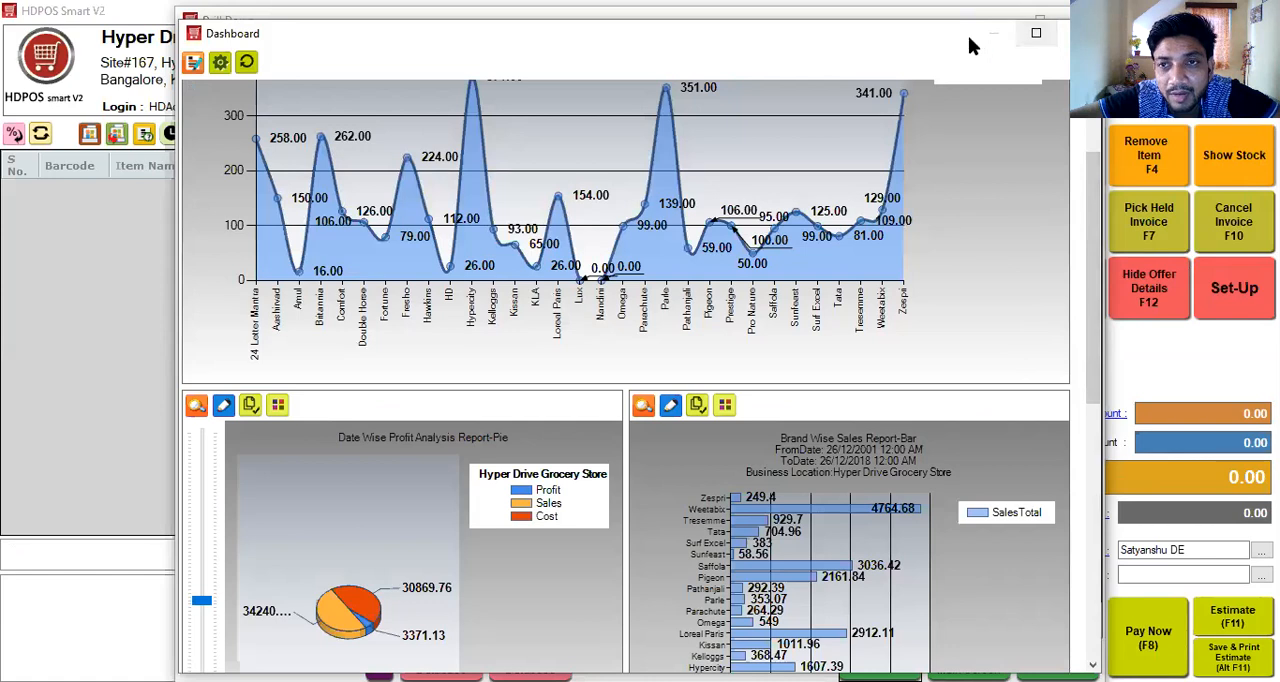
click(1038, 33)
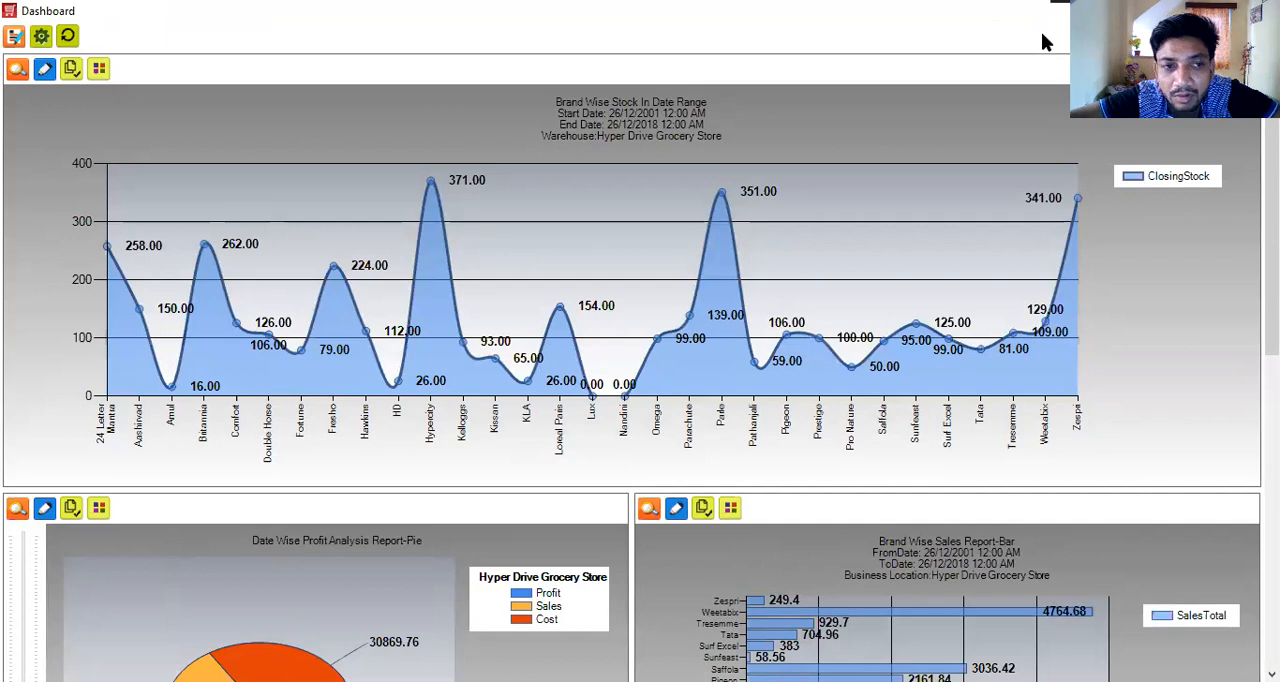
click(1258, 10)
- Open the Day Closing report's parameters from the set-up Reports list
click(214, 86)
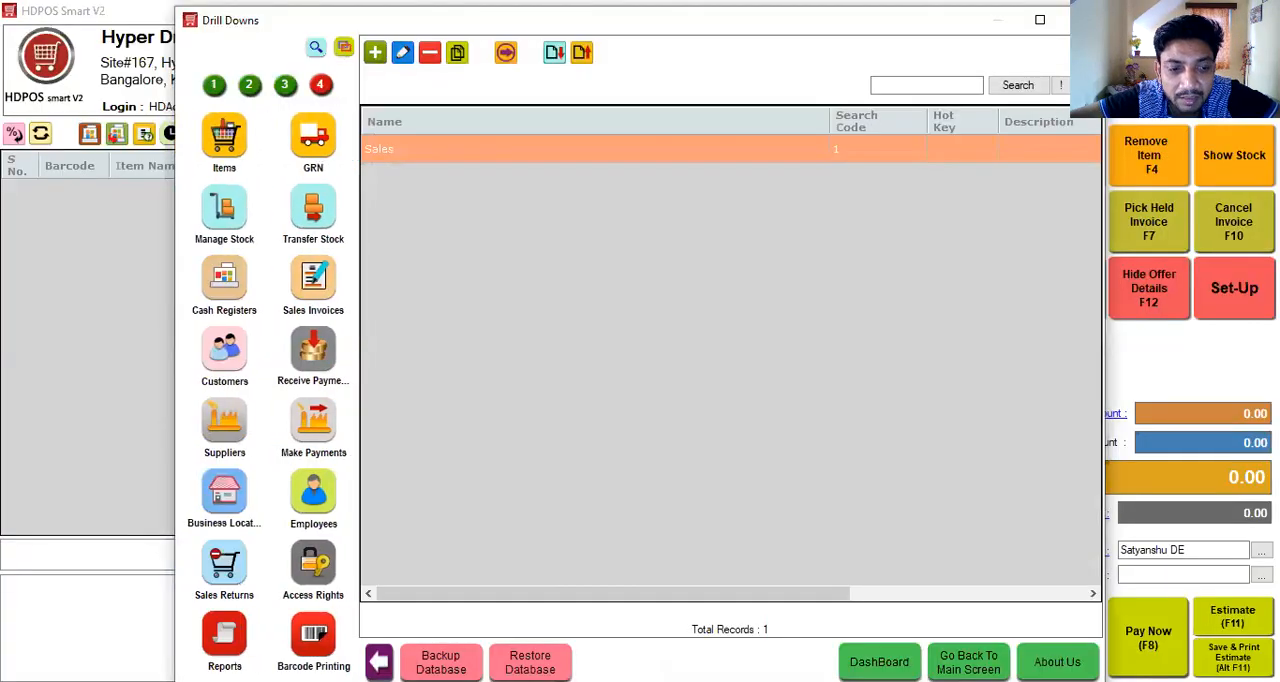
click(224, 635)
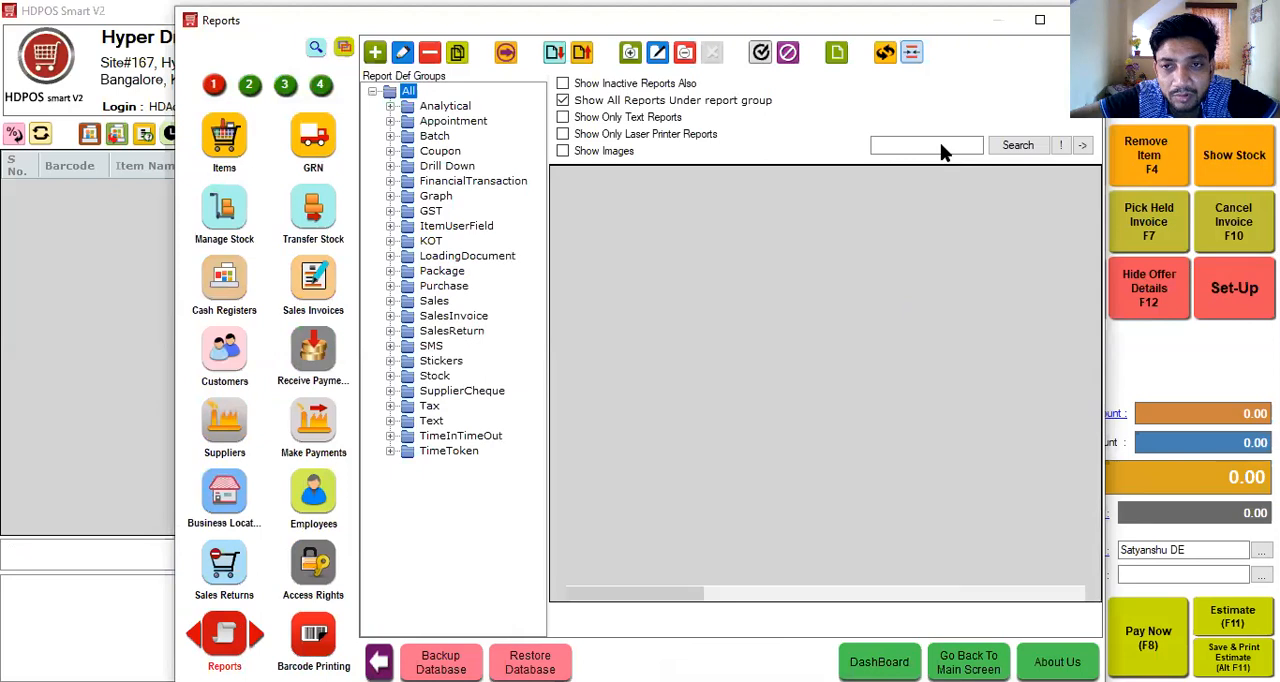
click(942, 146)
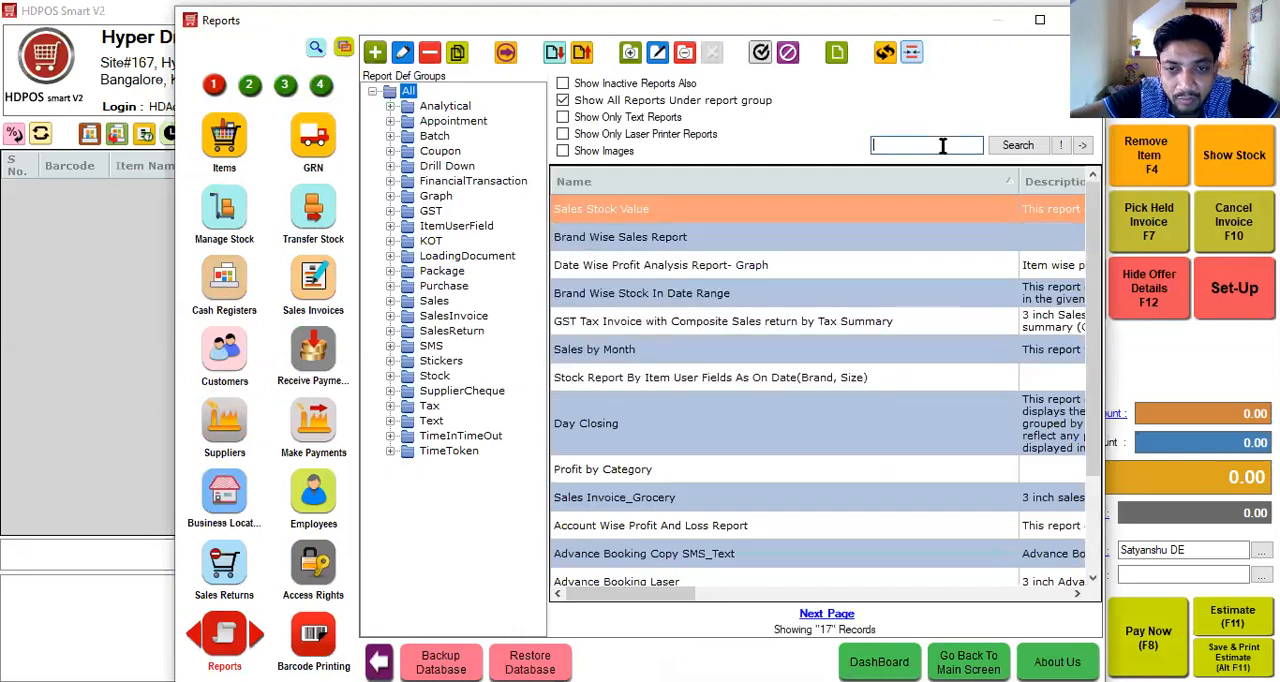
click(722, 449)
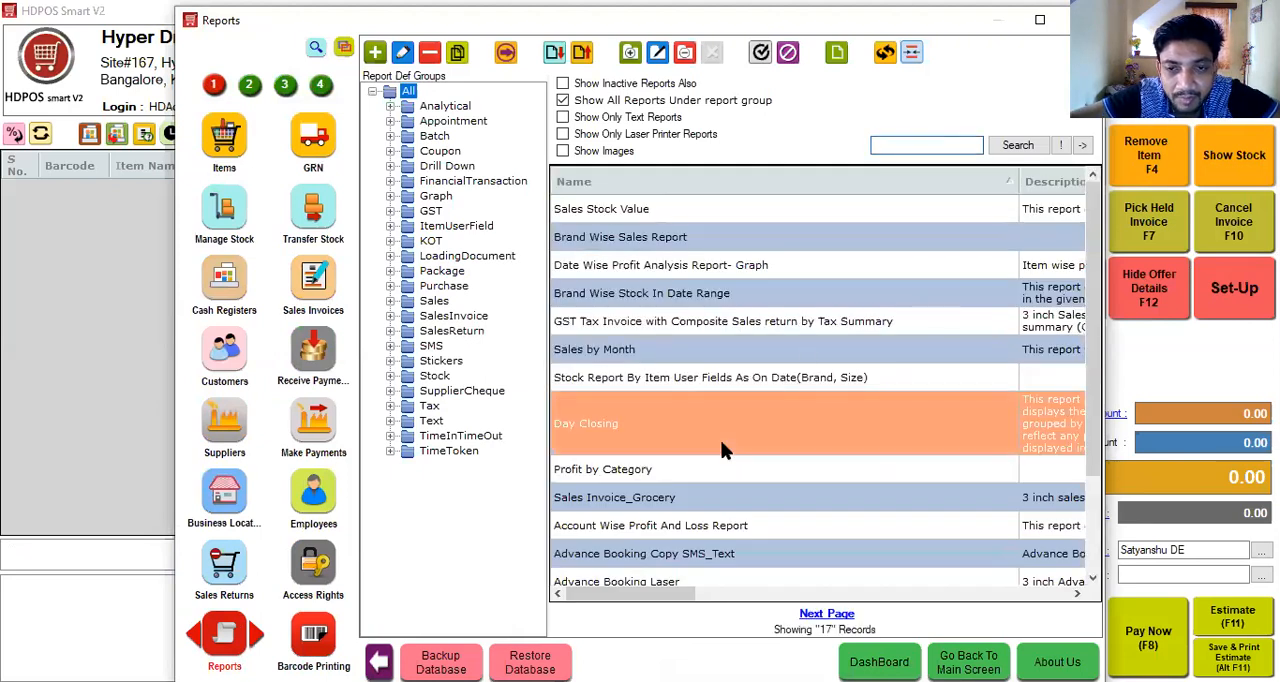
double_click(722, 449)
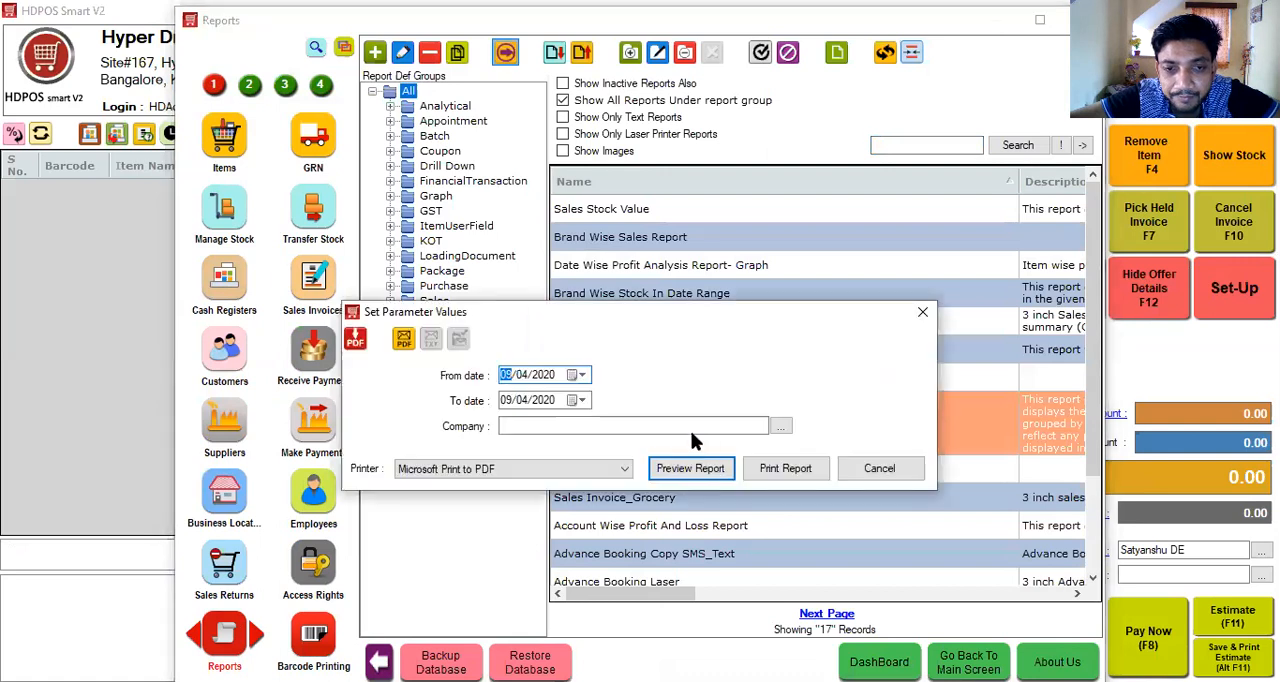
- Preview the Day Closing report for the company Hyper Drive Grocery Store and check the subgroups of the Sales report group
click(682, 424)
key(Down)
key(Return)
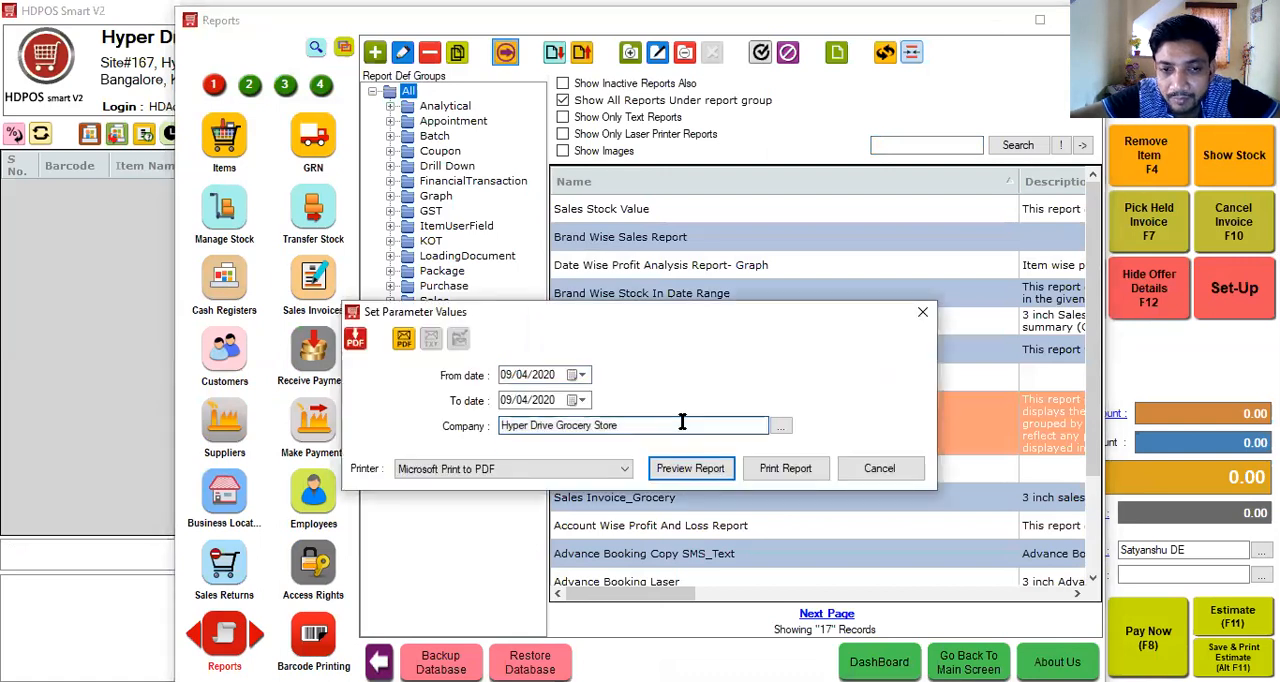
click(683, 475)
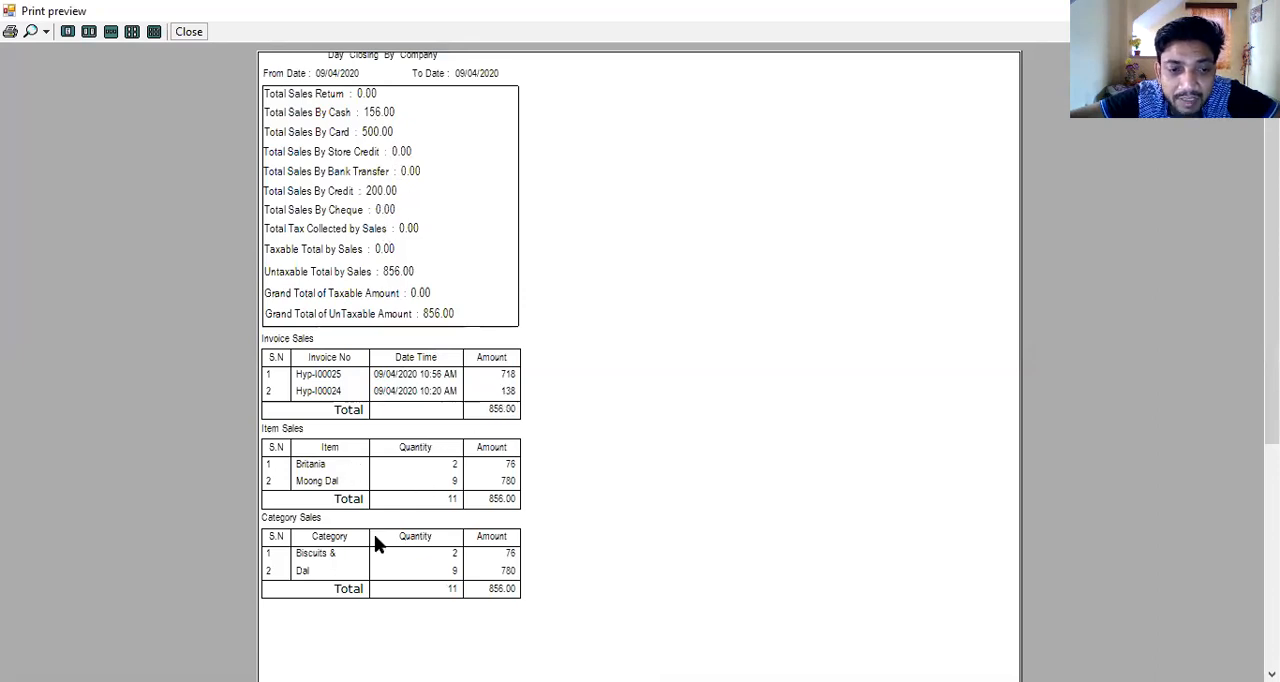
click(189, 32)
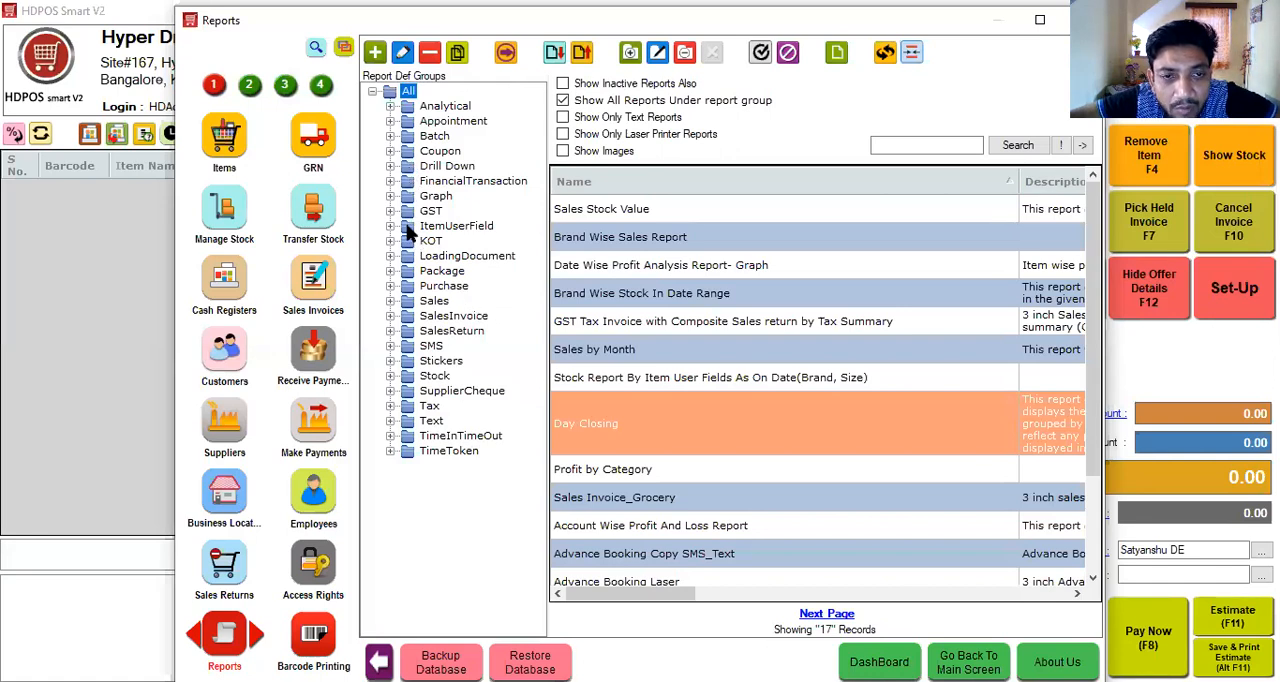
click(390, 301)
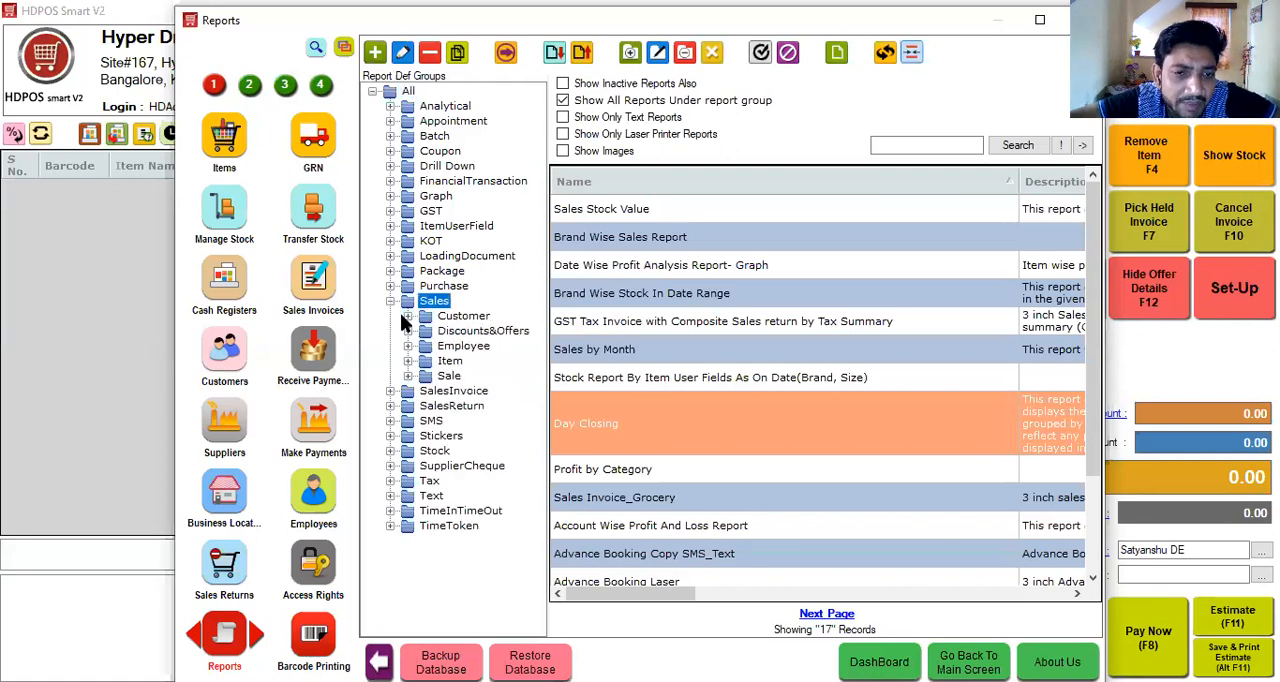
click(391, 302)
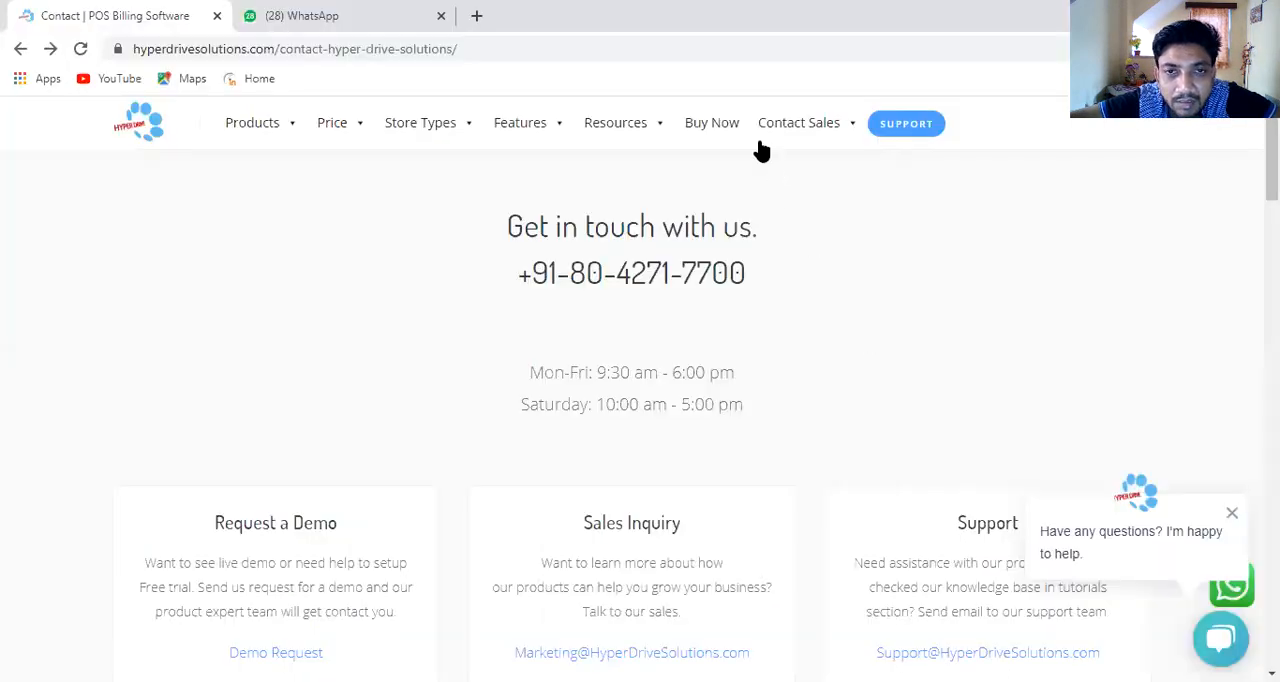
- Switch to the Hyper Drive website in Chrome, open its product tutorials and search them for "item"
mouse_move(654, 127)
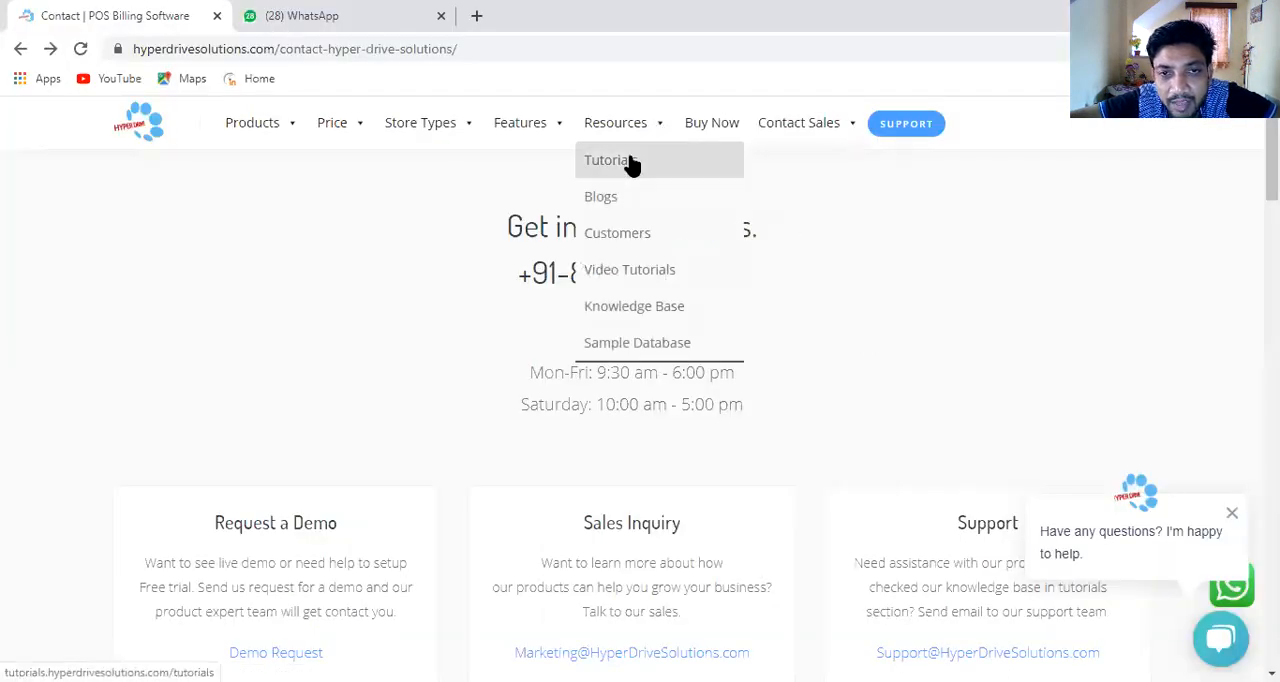
click(608, 161)
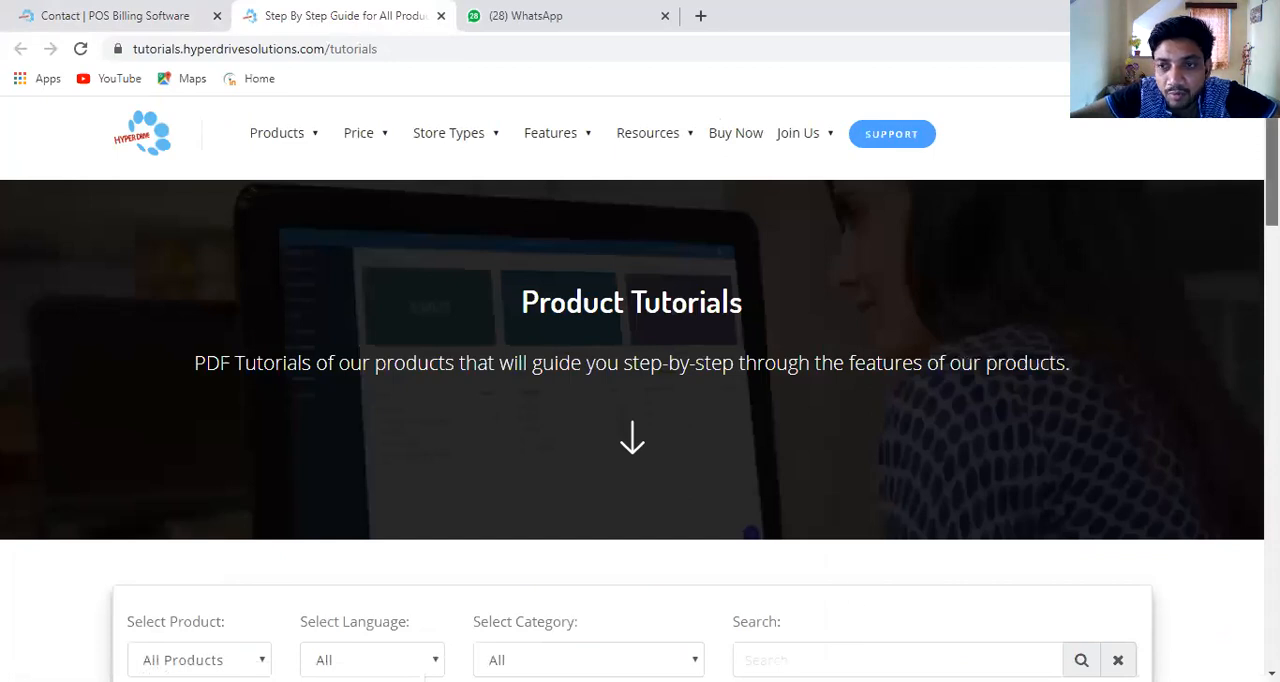
scroll(1184, 352, down, 3)
click(821, 345)
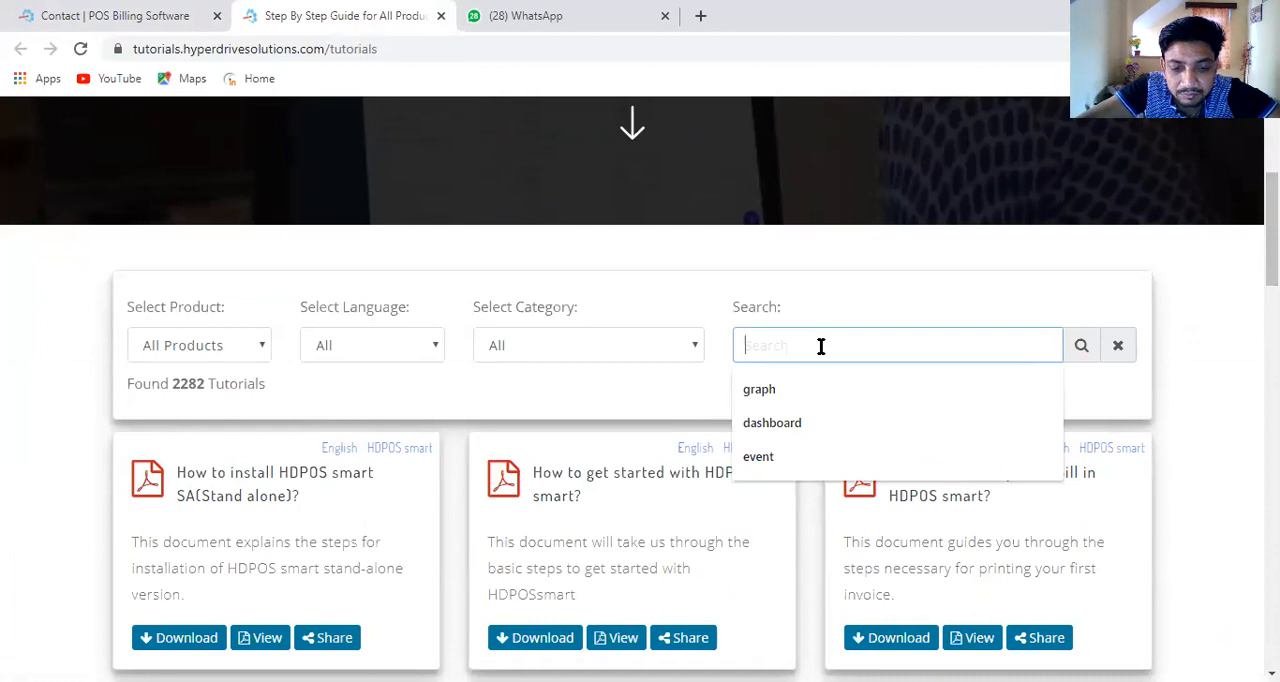
text(item)
key(Return)
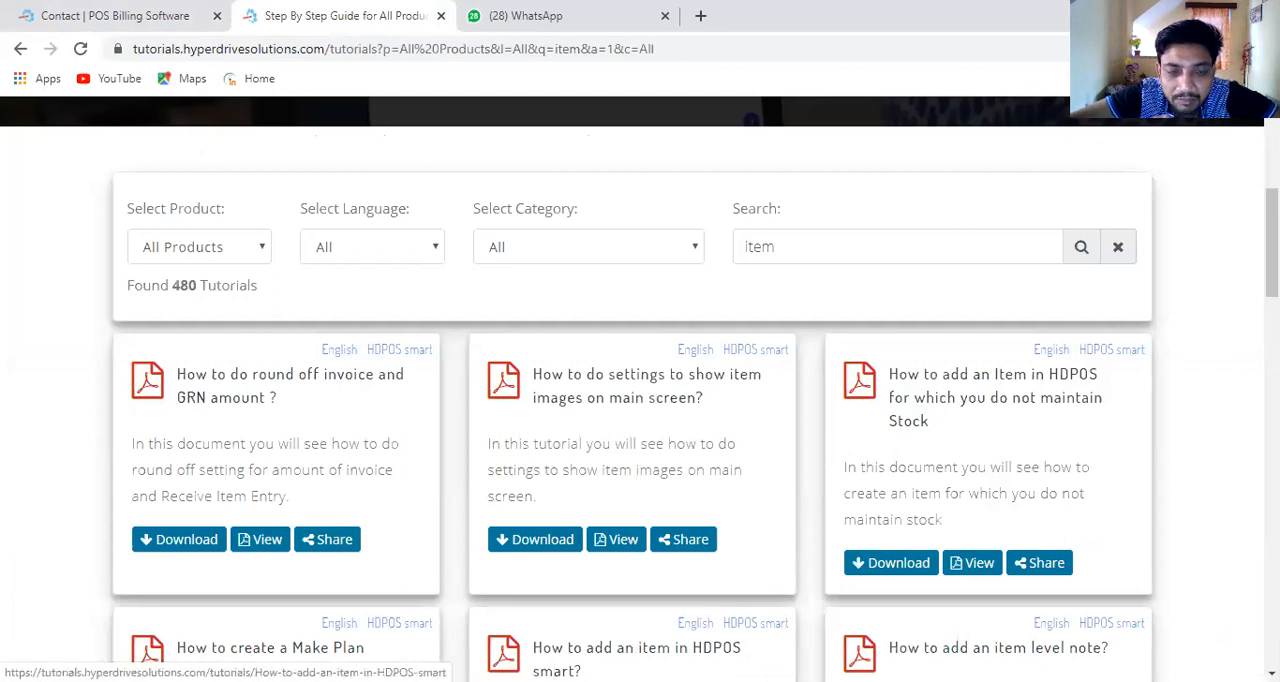
- Download the tutorial "How to do settings to show item images on main screen?" and read through its PDF
click(540, 545)
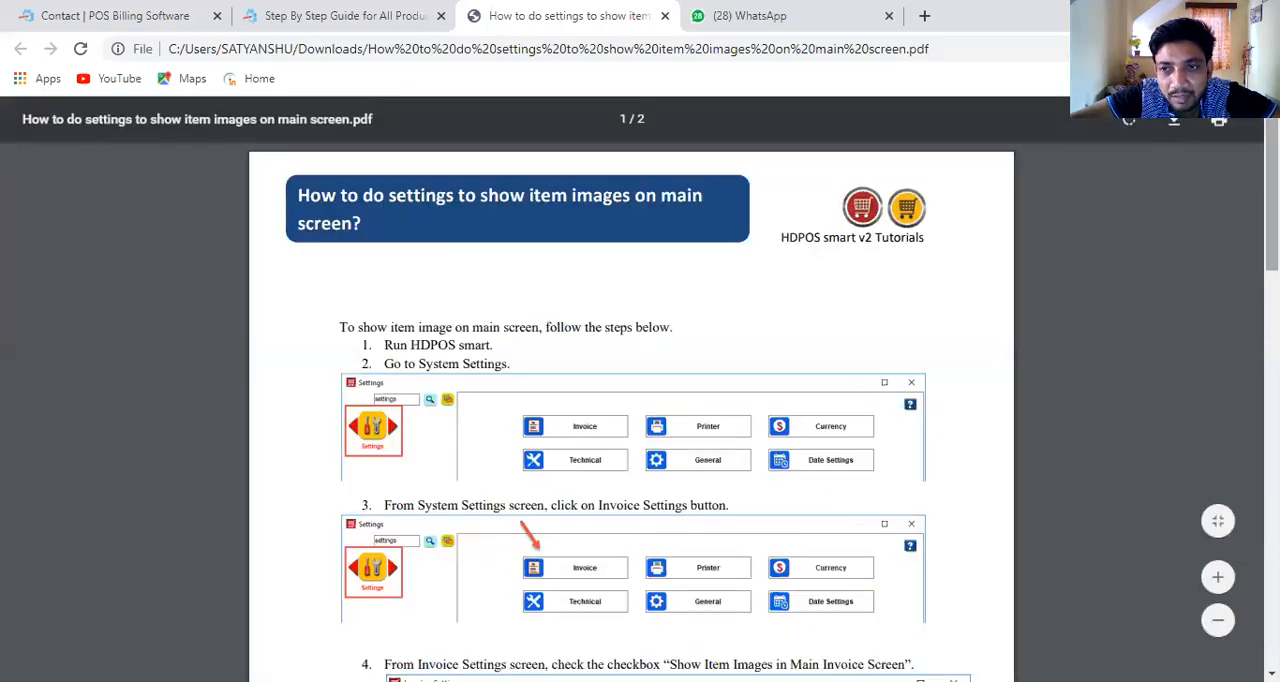
scroll(631, 410, down, 5)
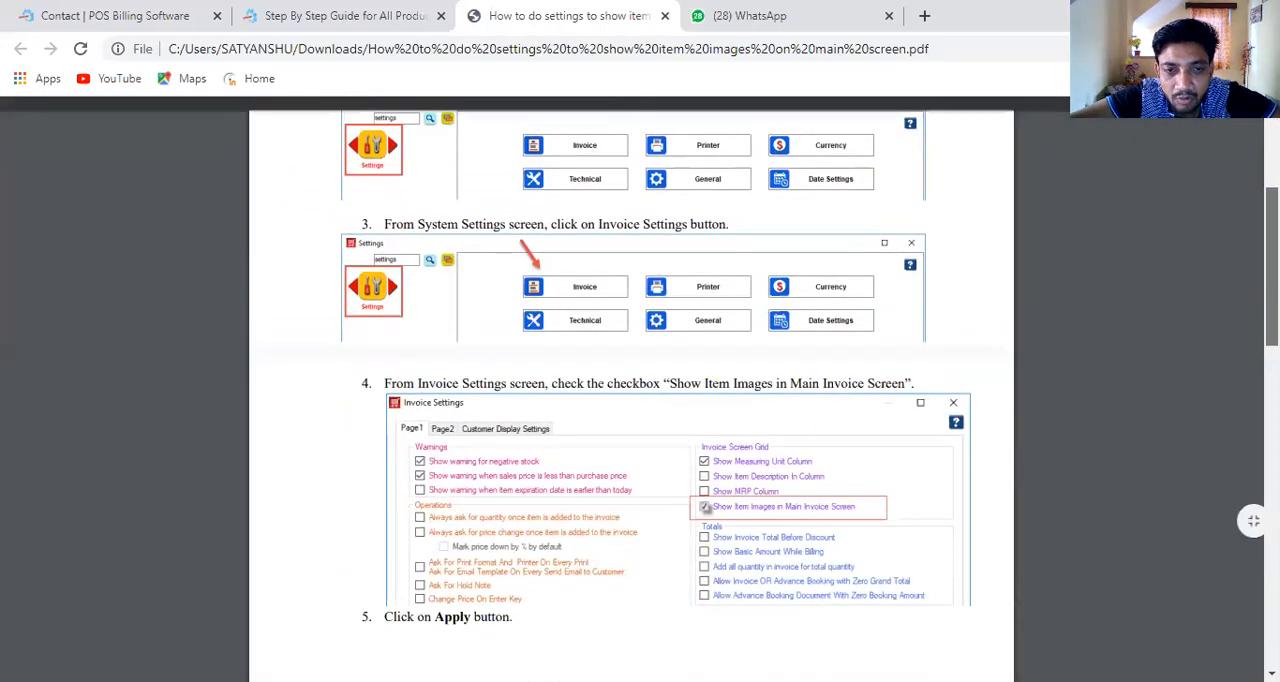
scroll(631, 410, down, 5)
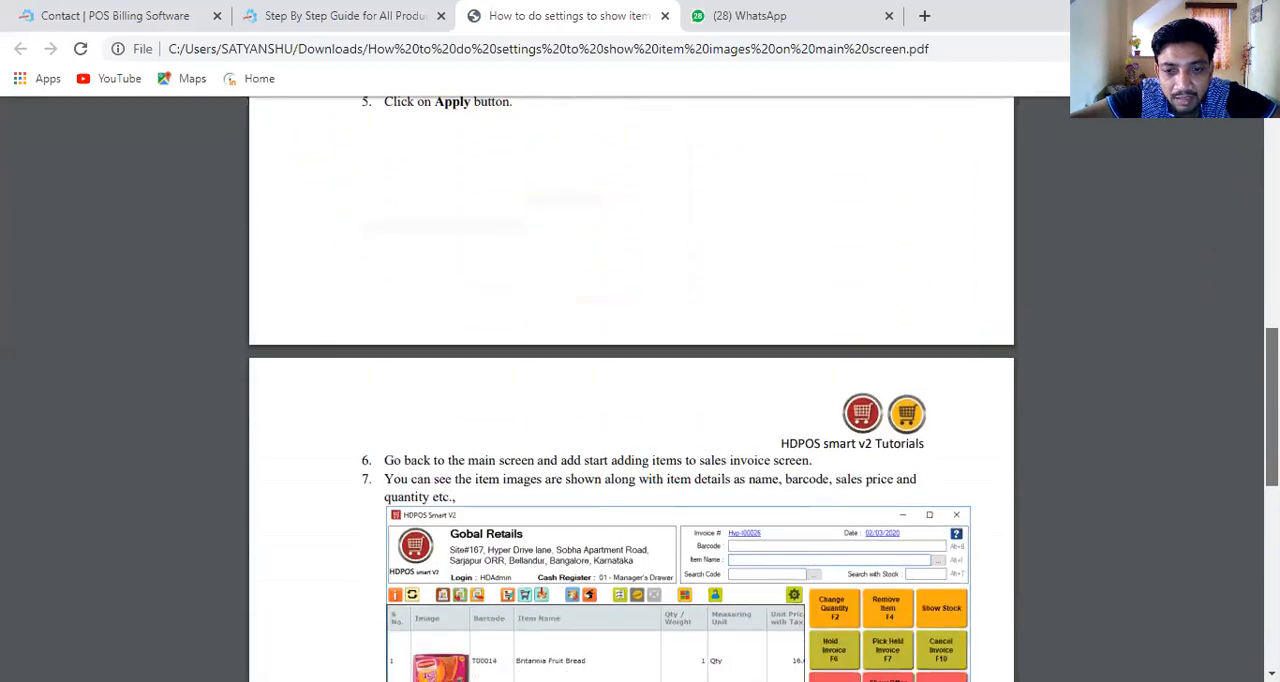
scroll(631, 410, down, 4)
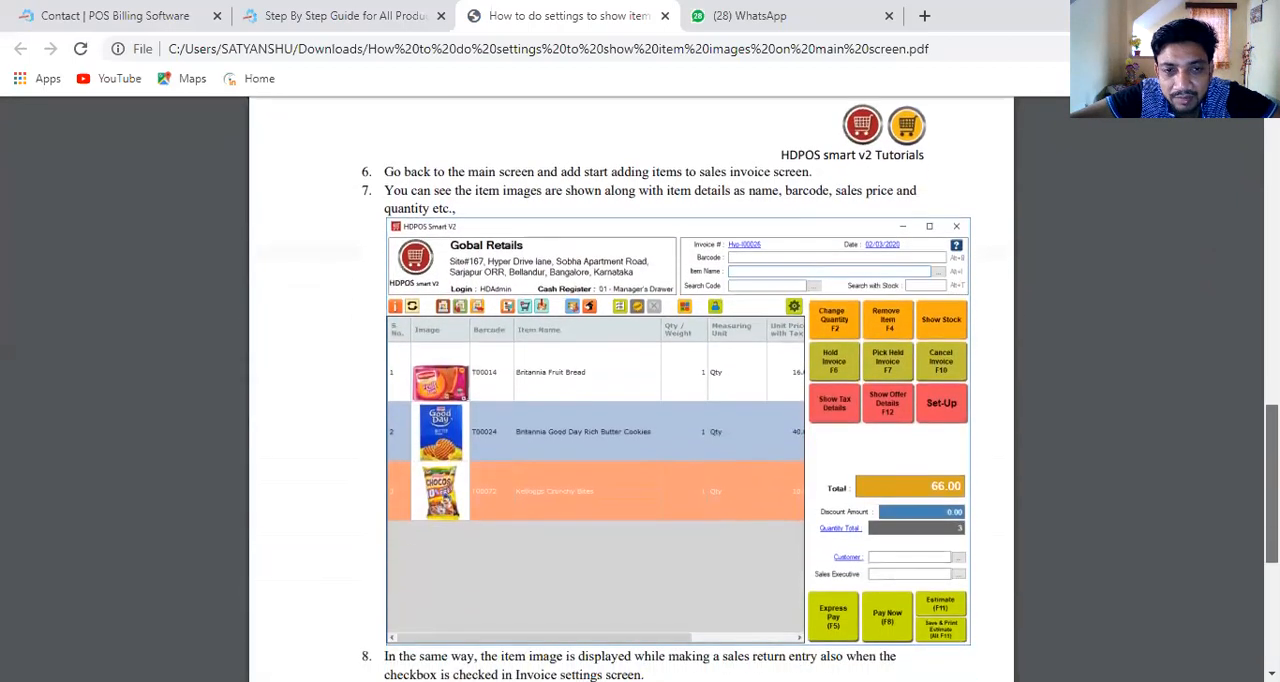
scroll(631, 410, up, 15)
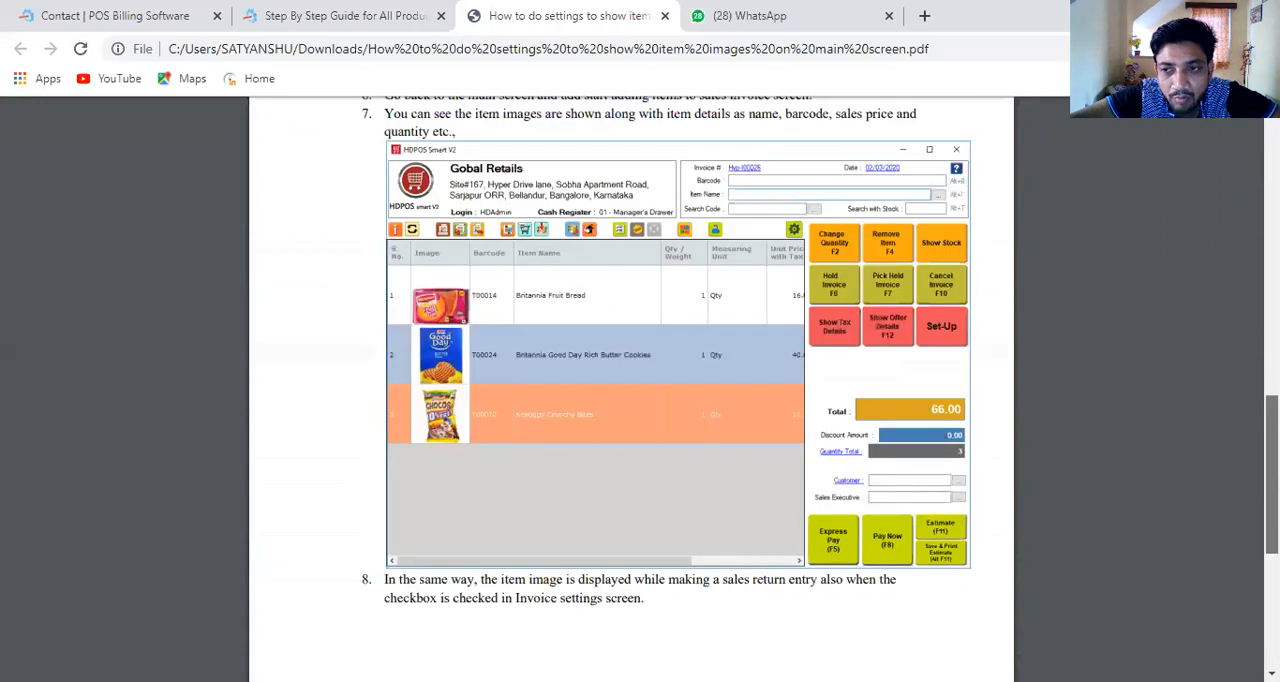